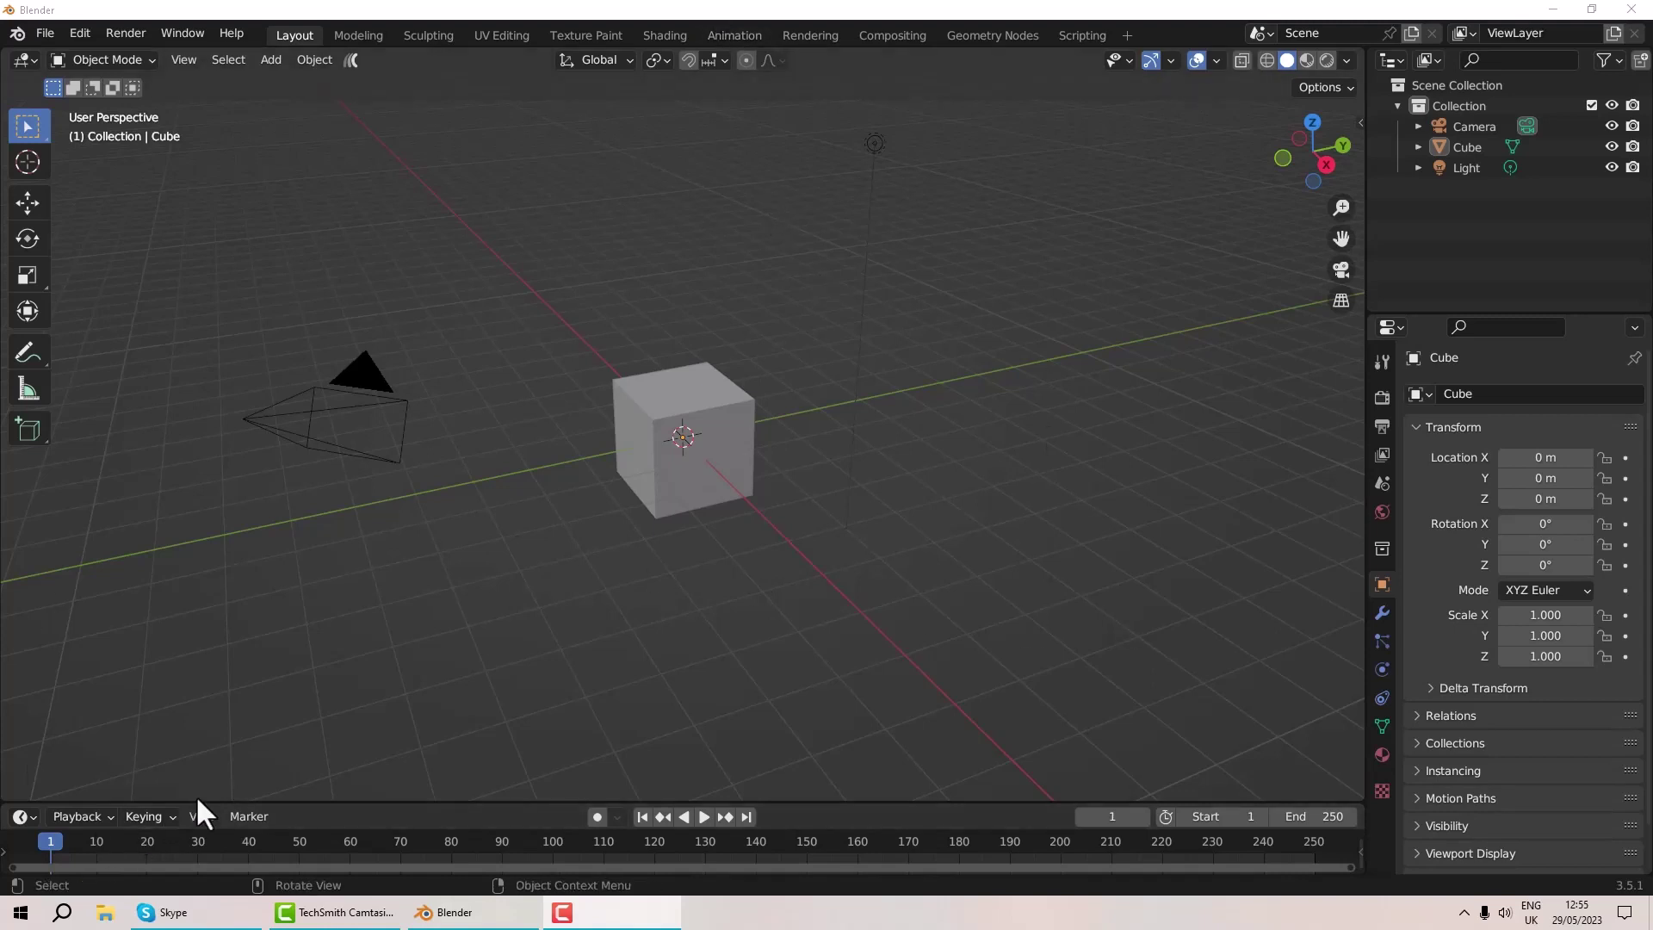
Enlarge the timeline area and turn it into an Asset Browser
{"action": "left_click_drag", "start_coordinate": [201, 803], "coordinate": [220, 558]}
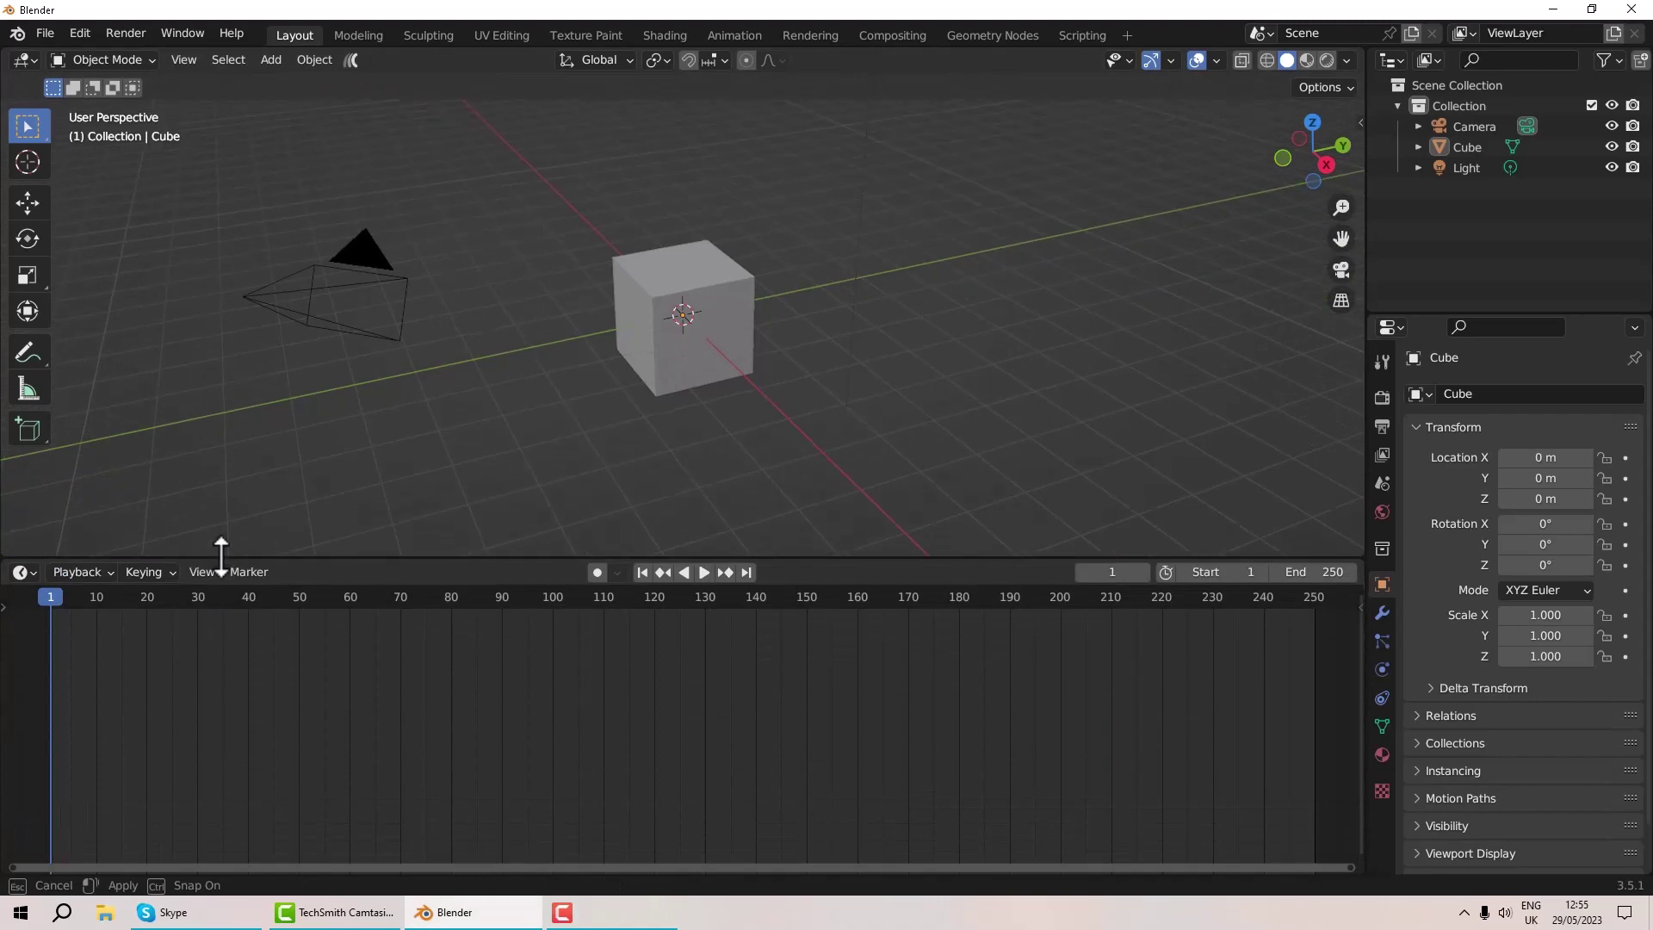
{"action": "left_click", "coordinate": [28, 570]}
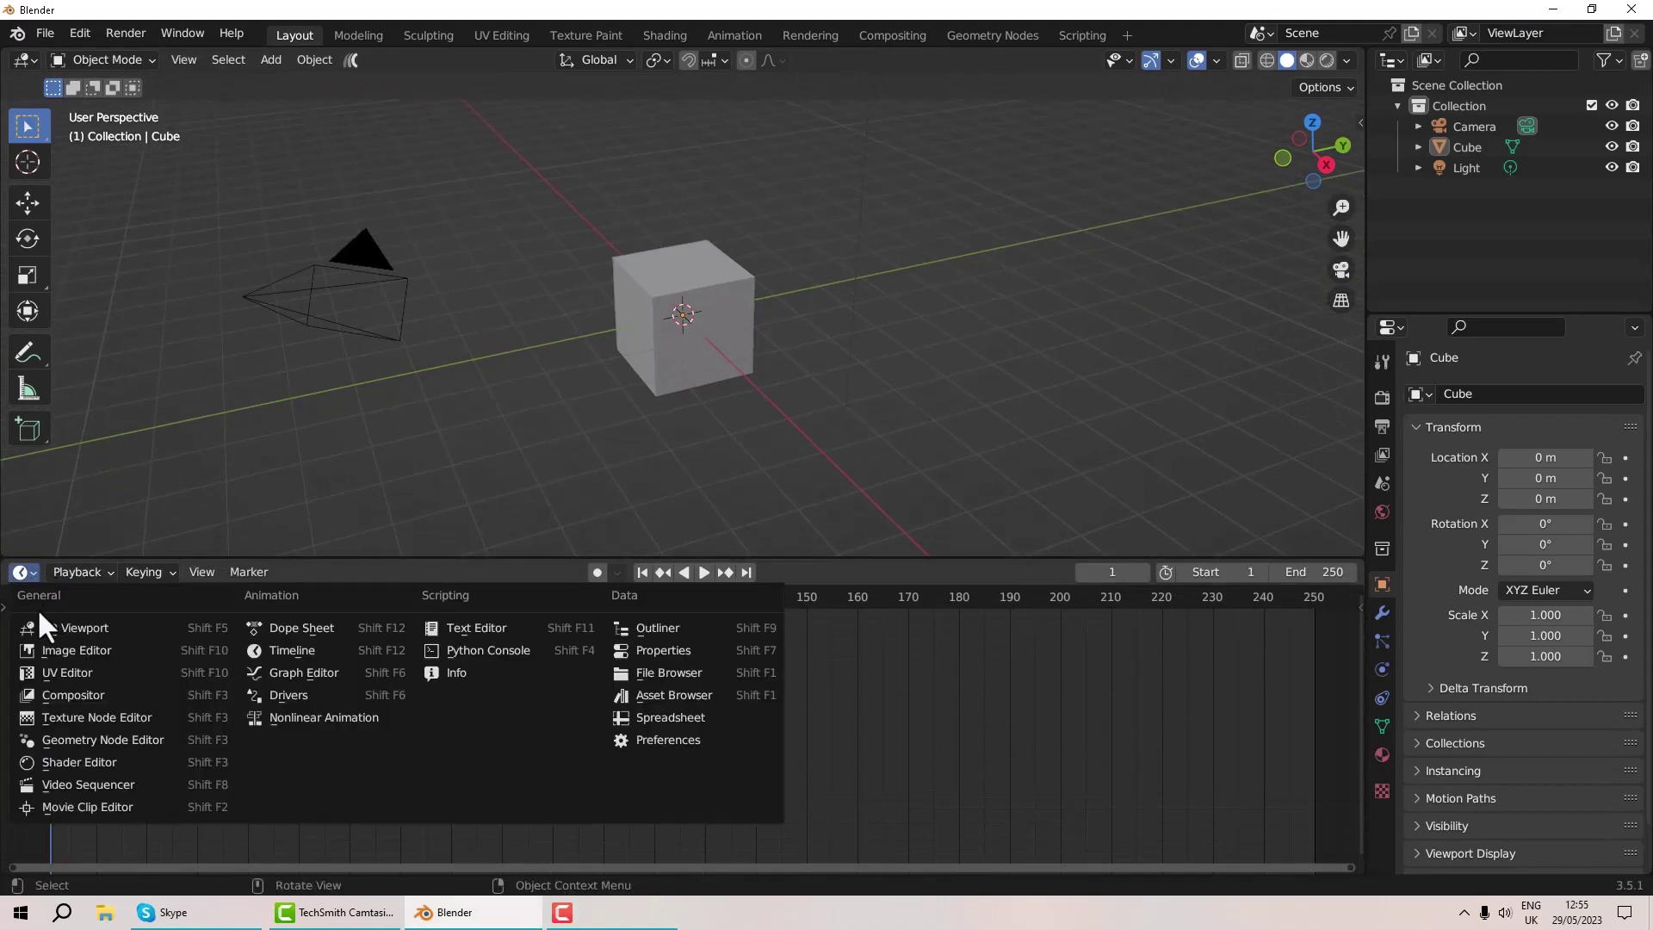
{"action": "left_click", "coordinate": [33, 573]}
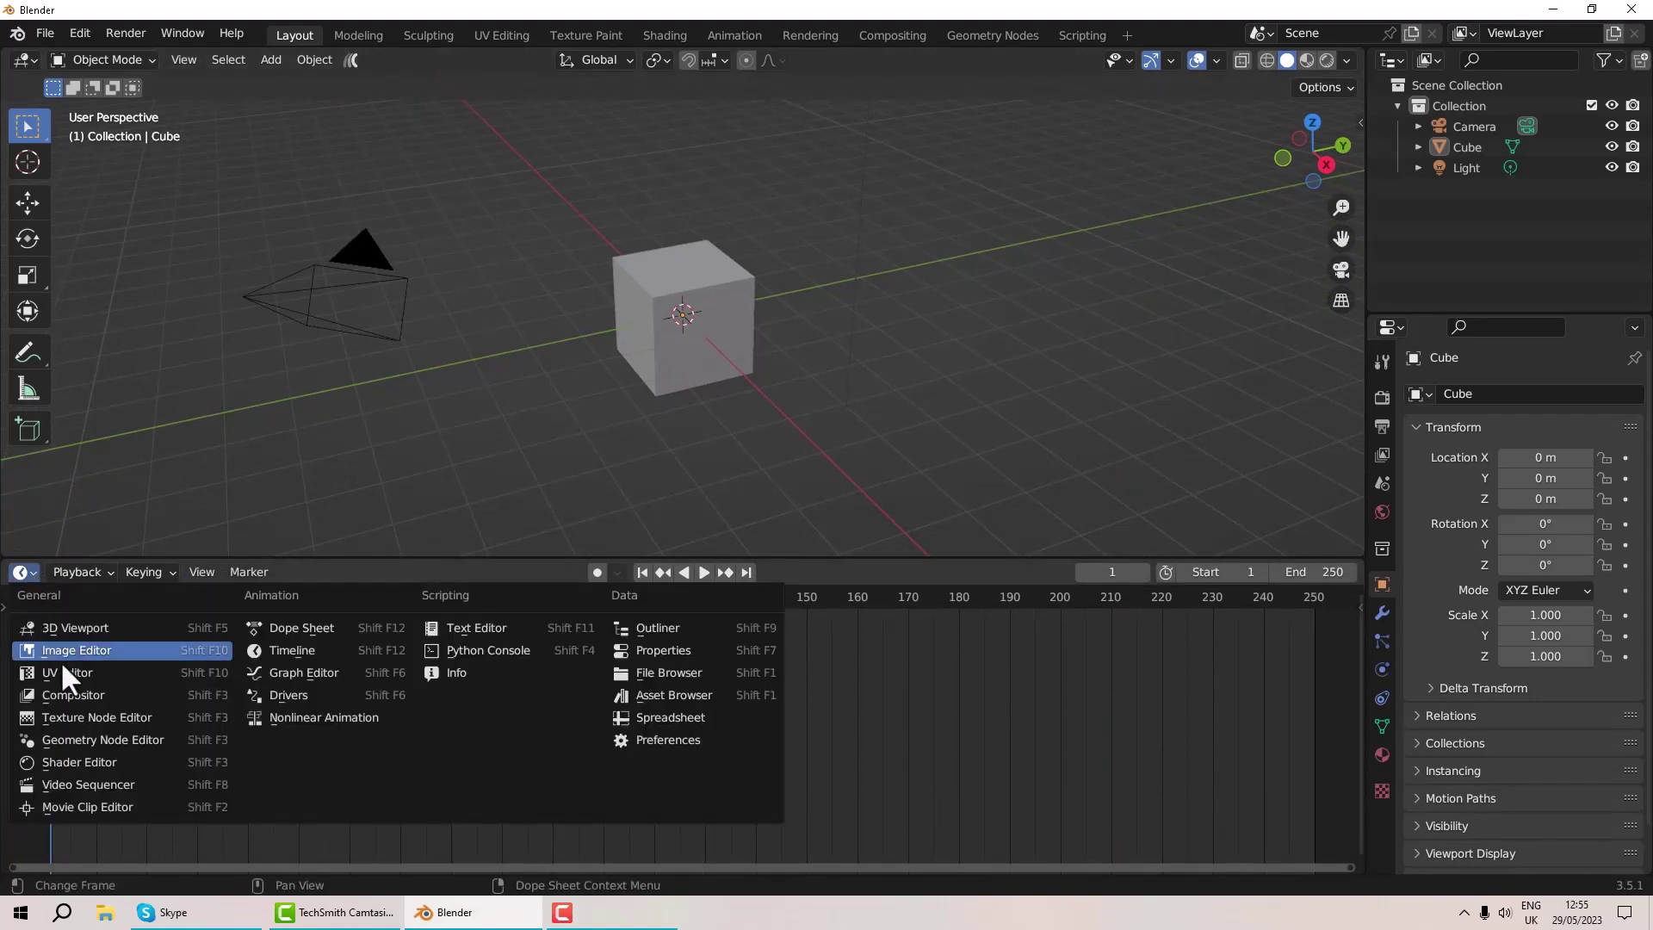
{"action": "left_click", "coordinate": [652, 698]}
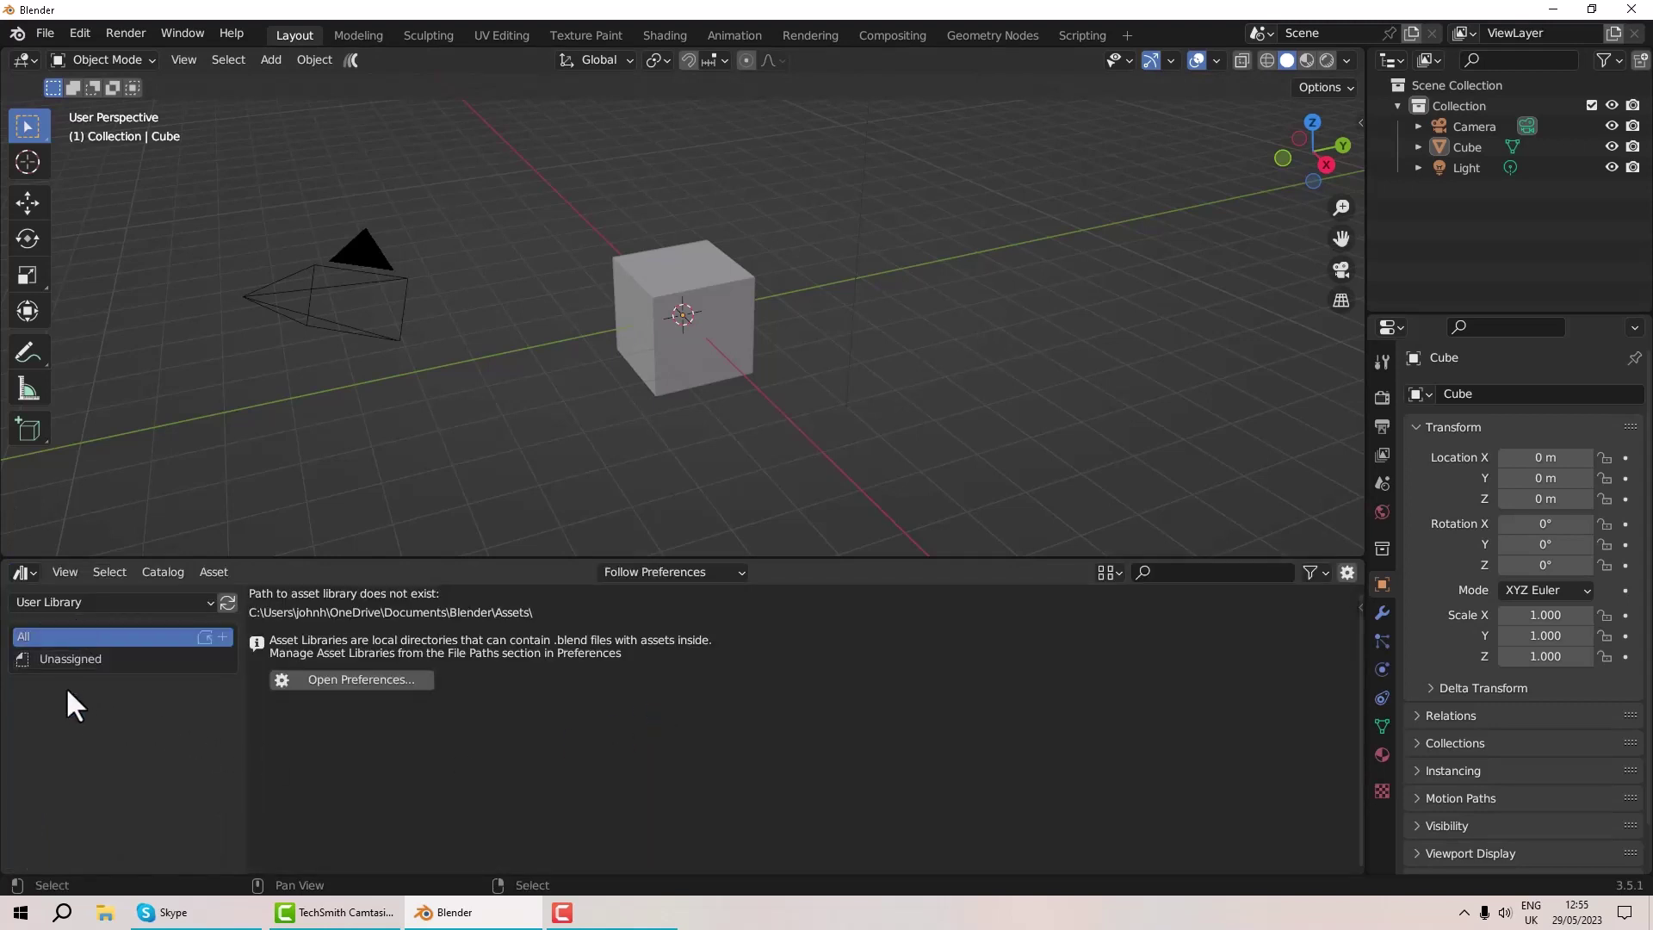
View the assets from all libraries in the Asset Browser and switch back to the User Library
{"action": "left_click", "coordinate": [123, 604]}
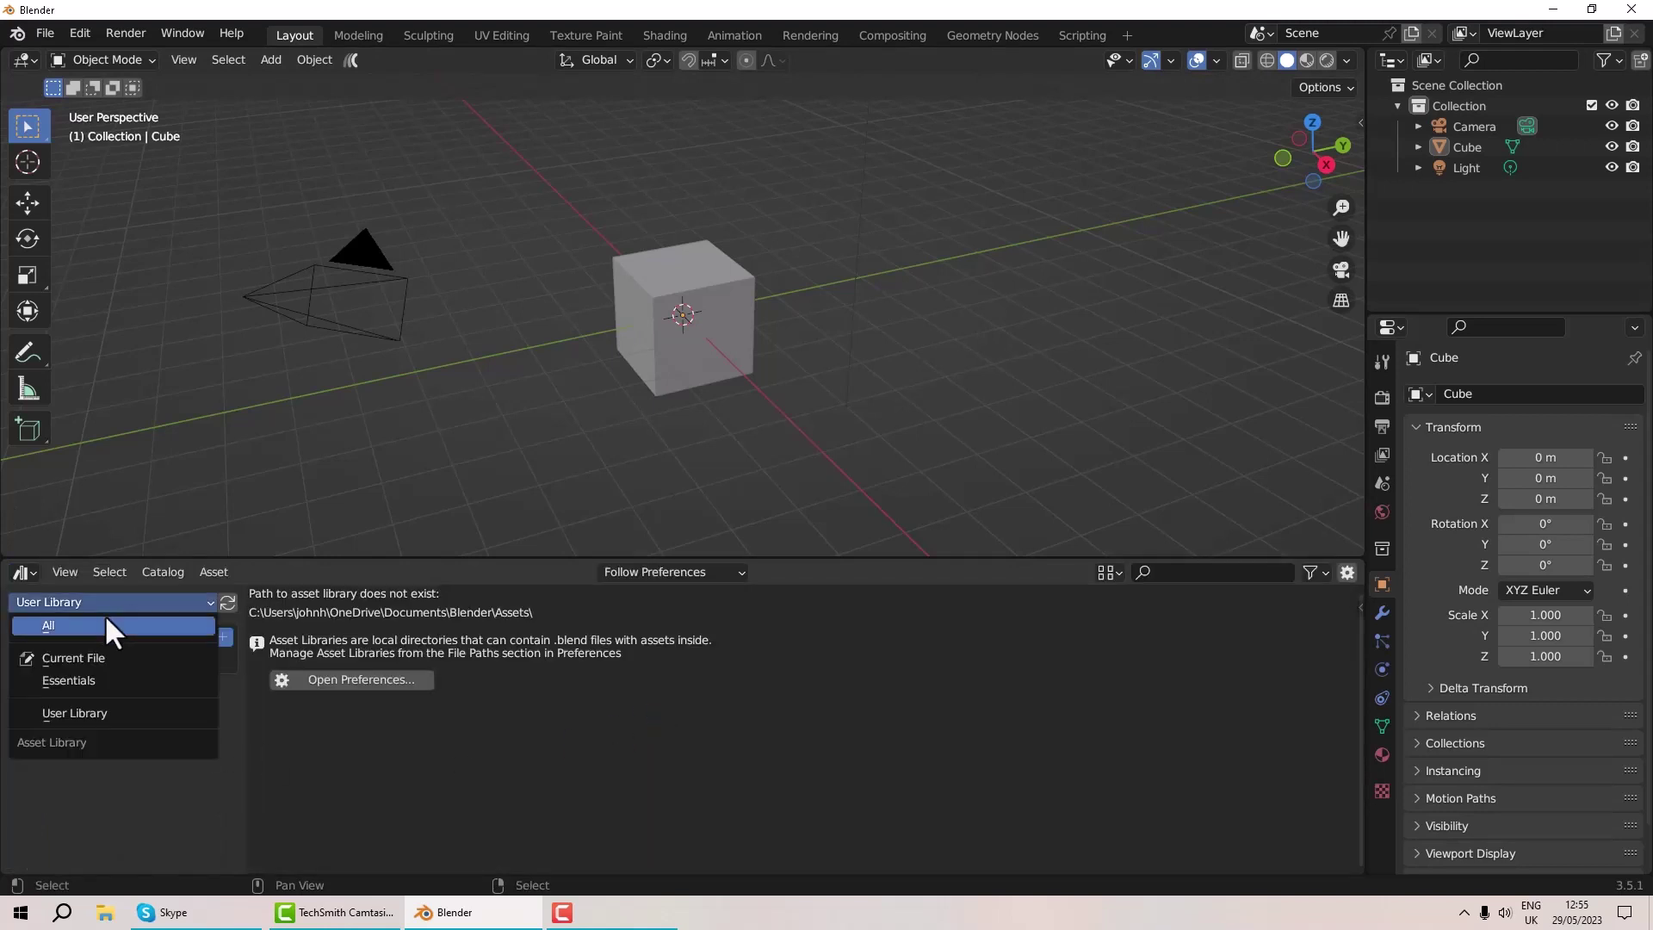
{"action": "left_click", "coordinate": [105, 621]}
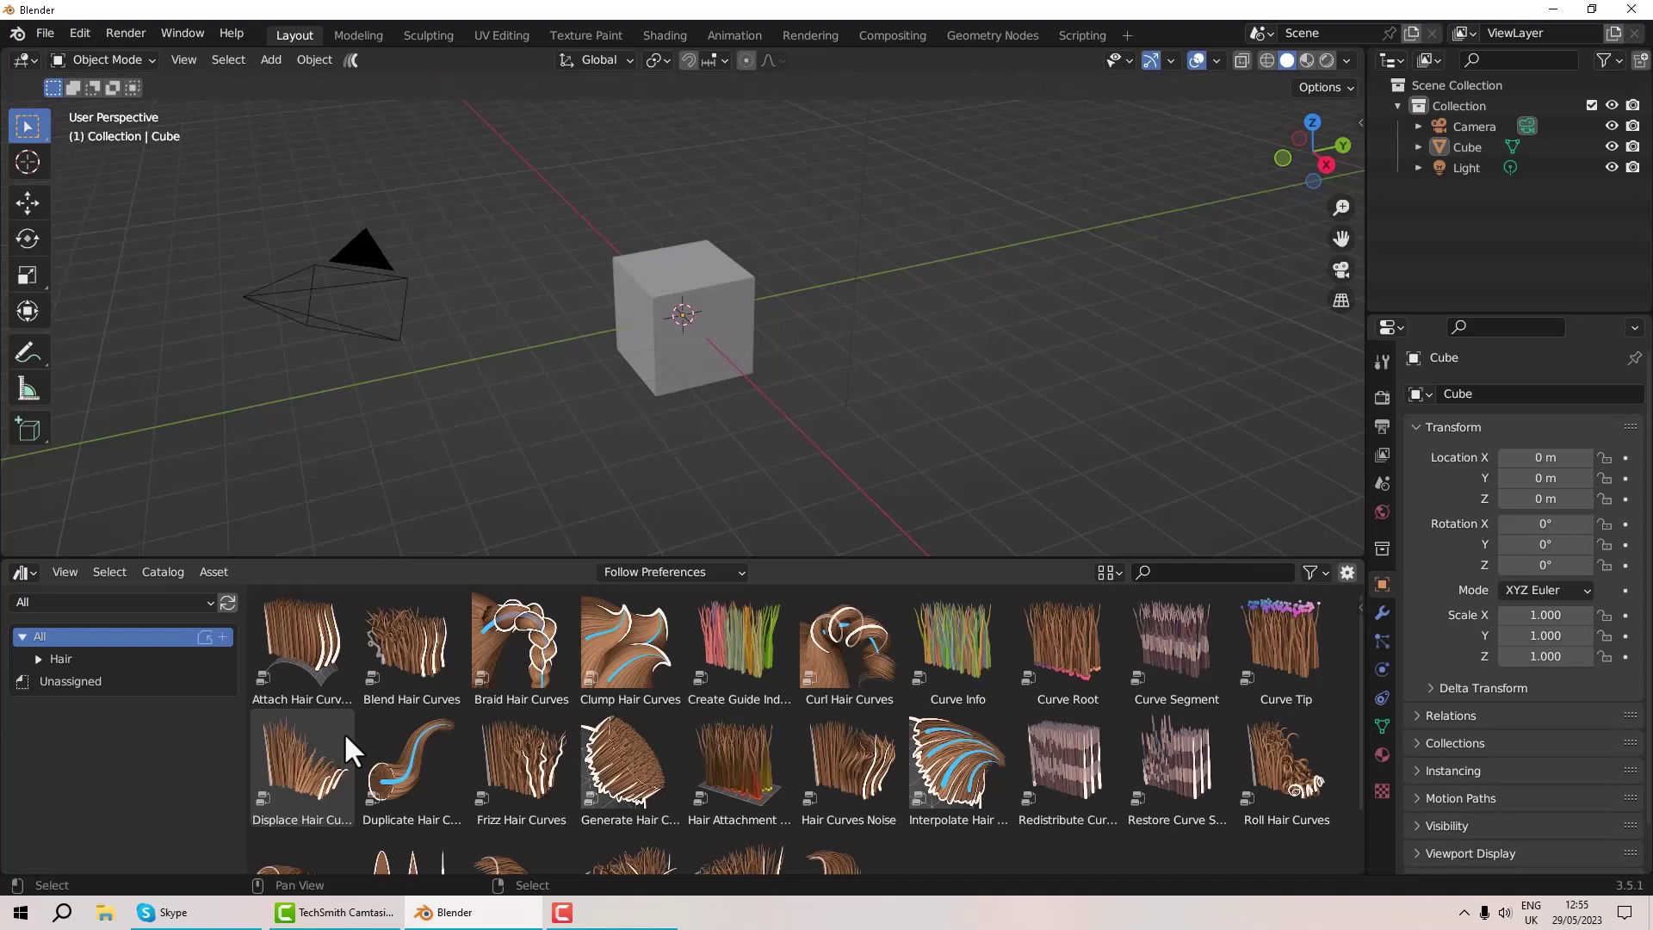
{"action": "left_click", "coordinate": [74, 601]}
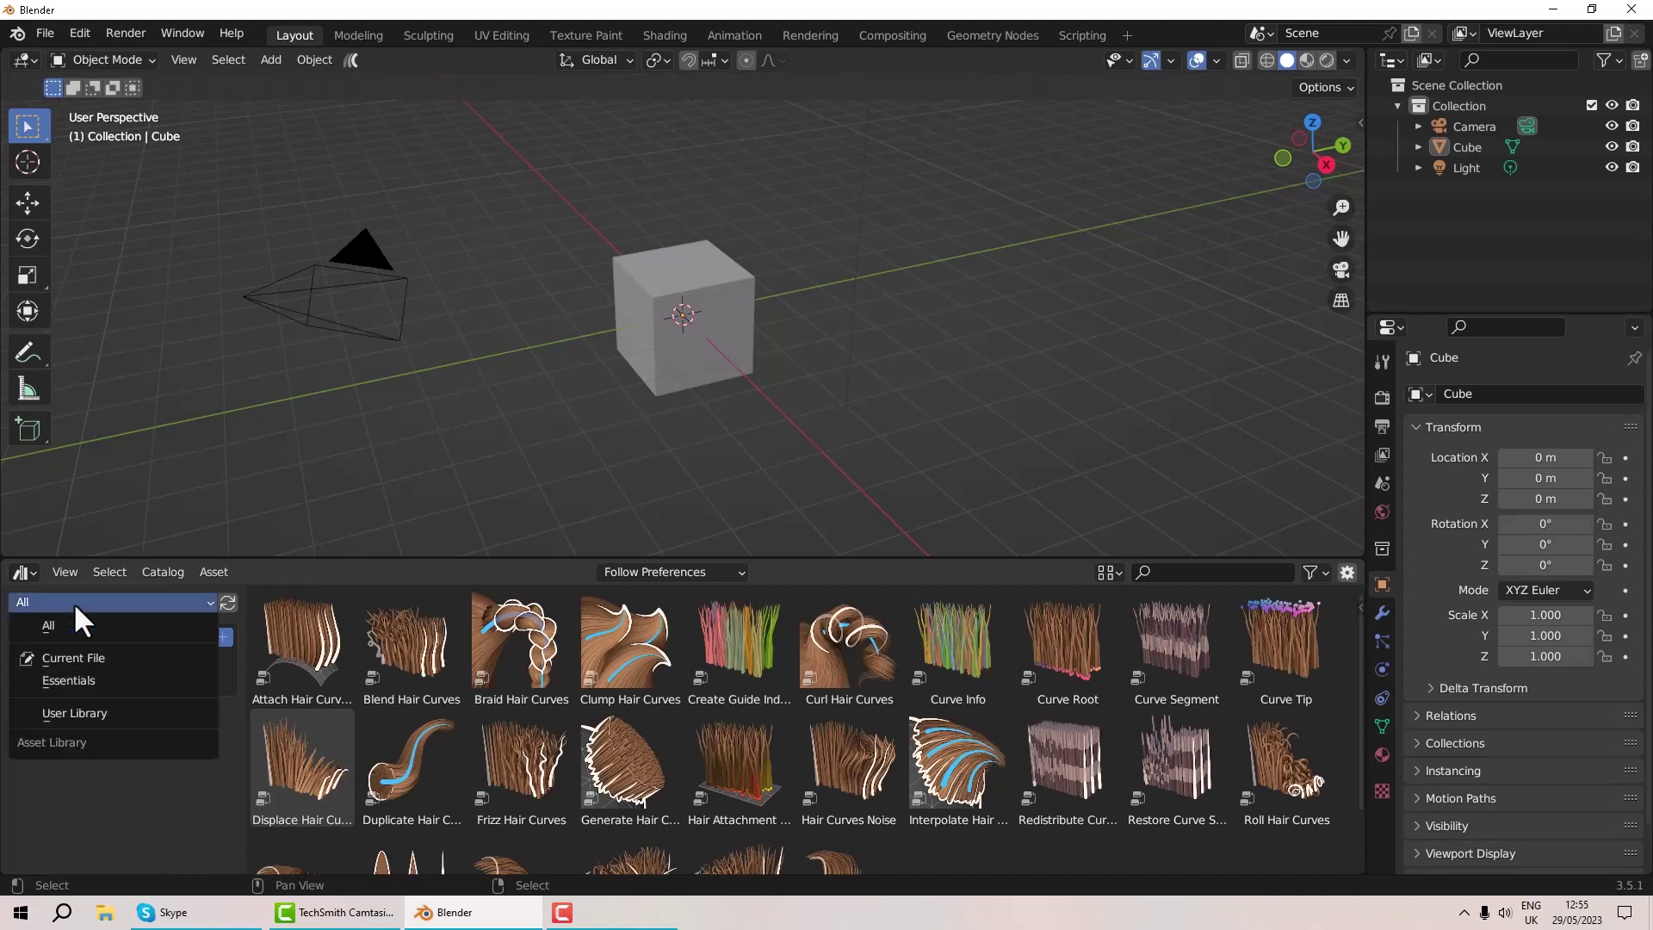
{"action": "left_click", "coordinate": [92, 717]}
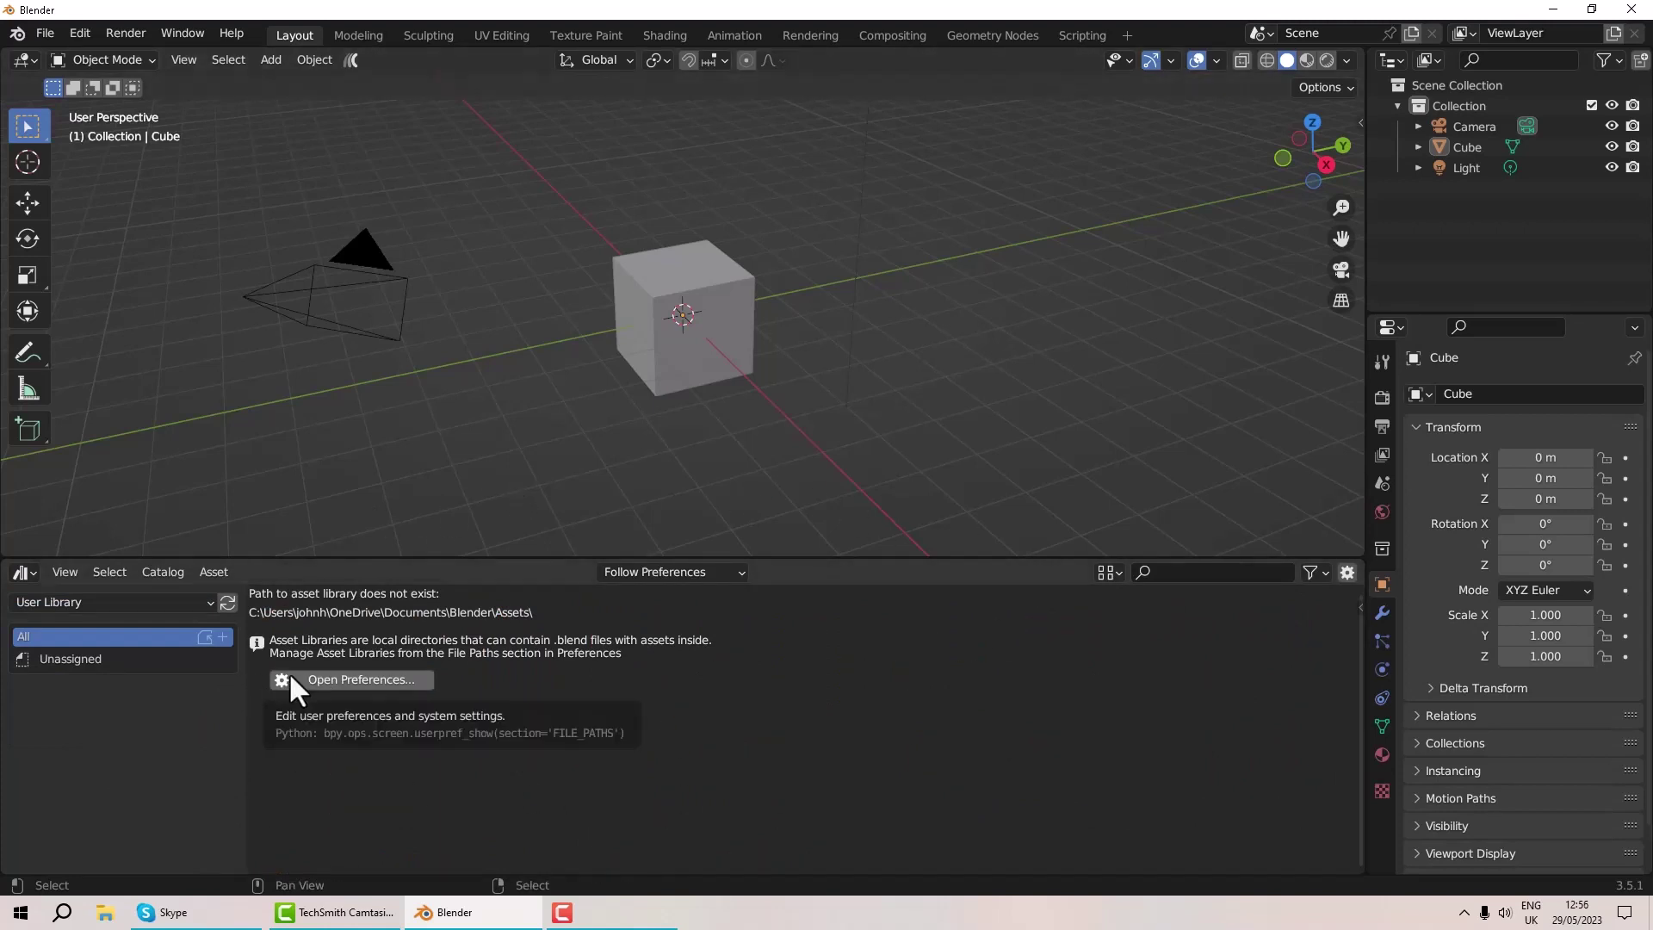
Remove User Library from the asset libraries in the File Paths preferences
{"action": "left_click", "coordinate": [73, 34]}
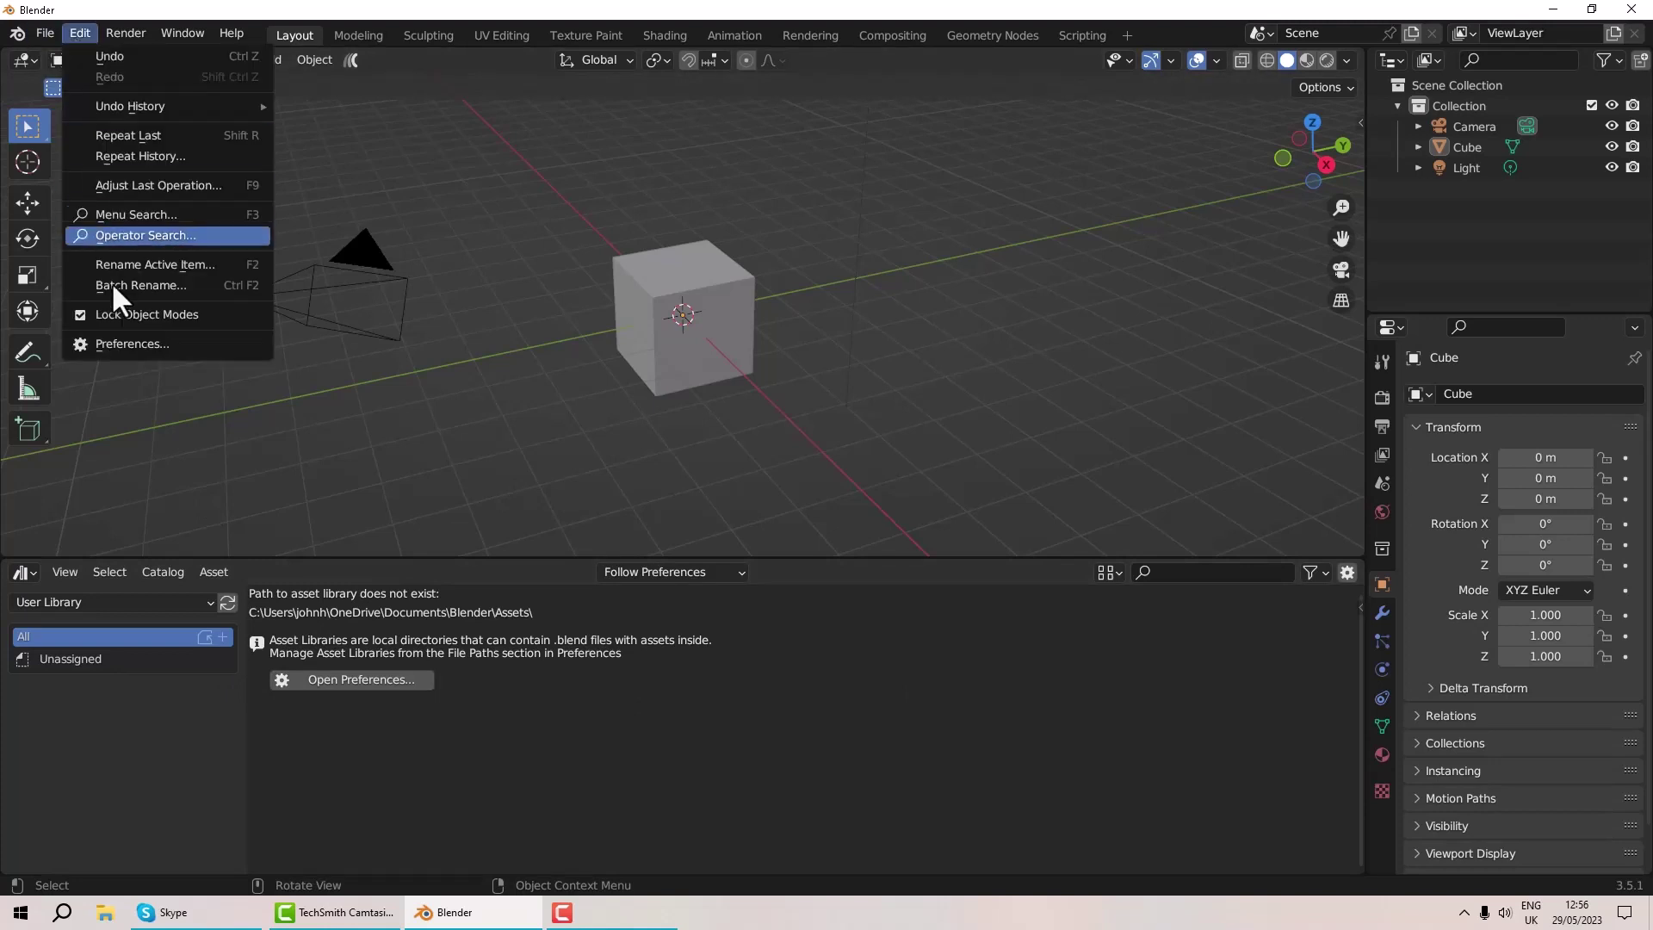
{"action": "left_click", "coordinate": [130, 345]}
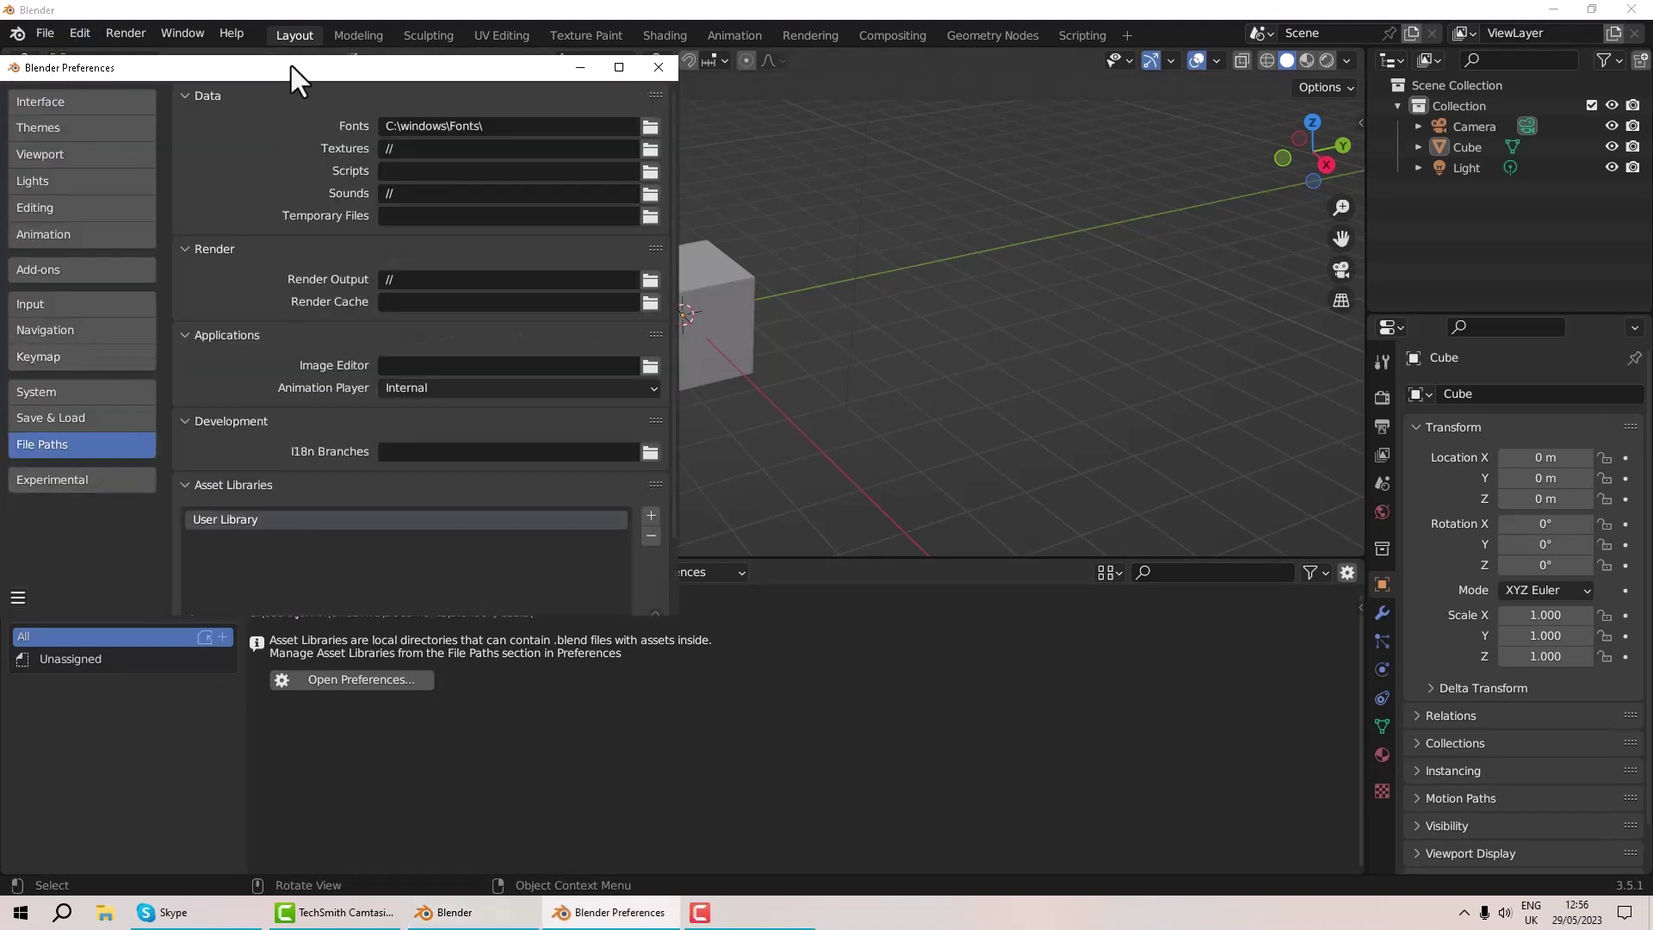
{"action": "left_click_drag", "start_coordinate": [536, 164], "coordinate": [535, 165]}
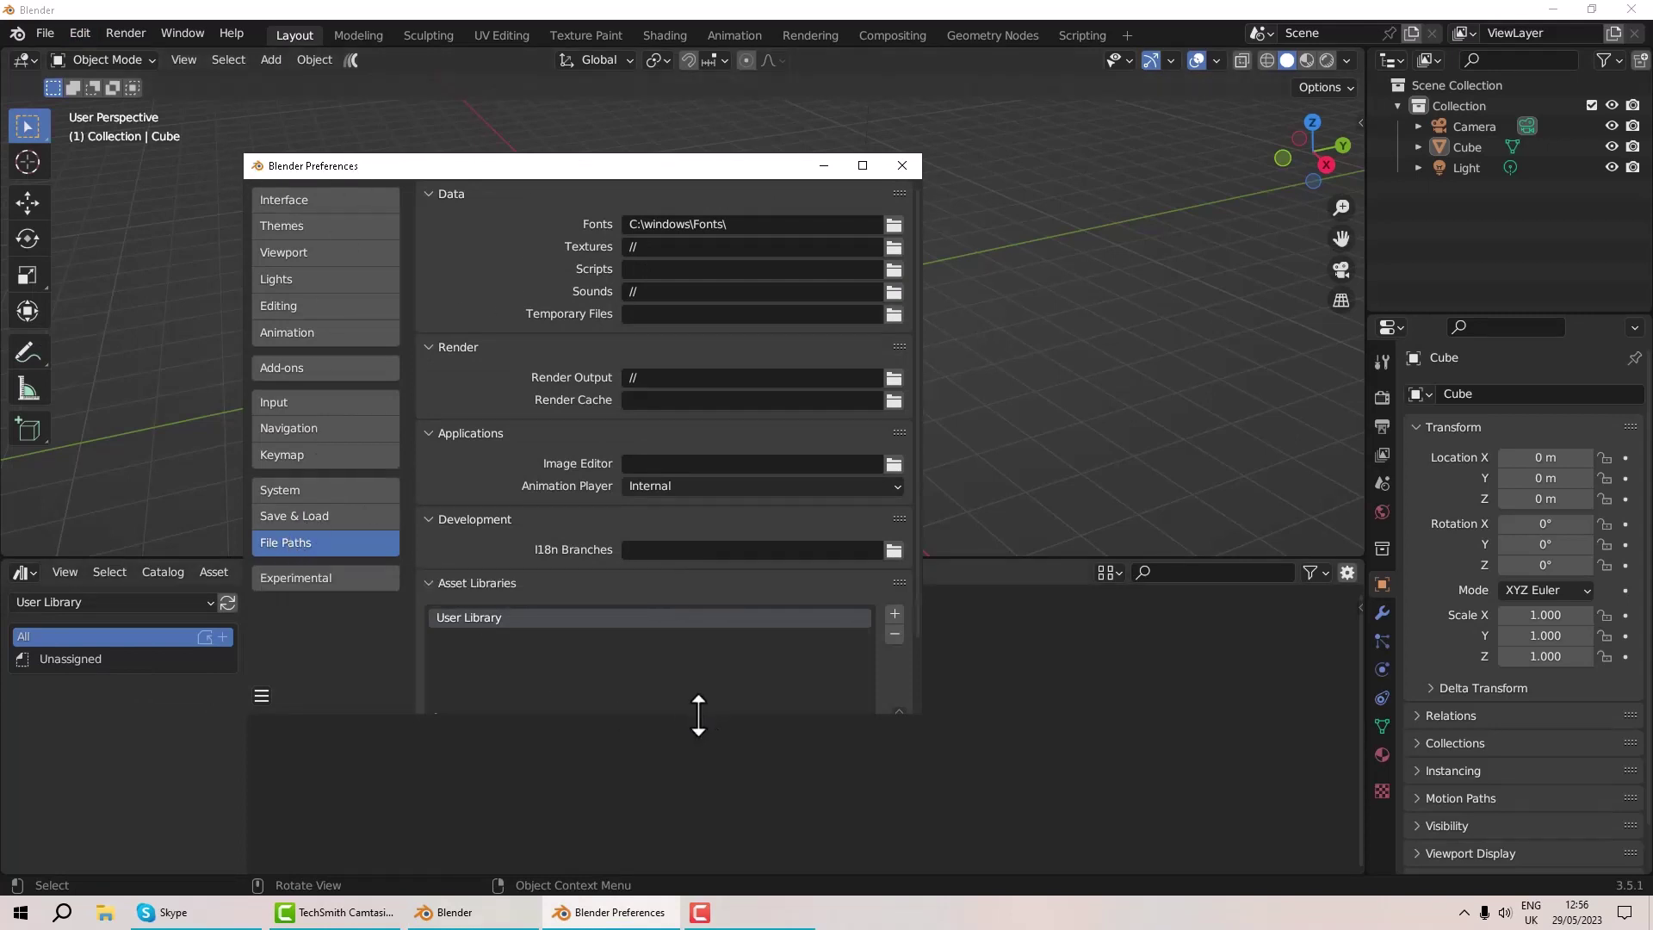
{"action": "left_click_drag", "start_coordinate": [698, 714], "coordinate": [696, 895]}
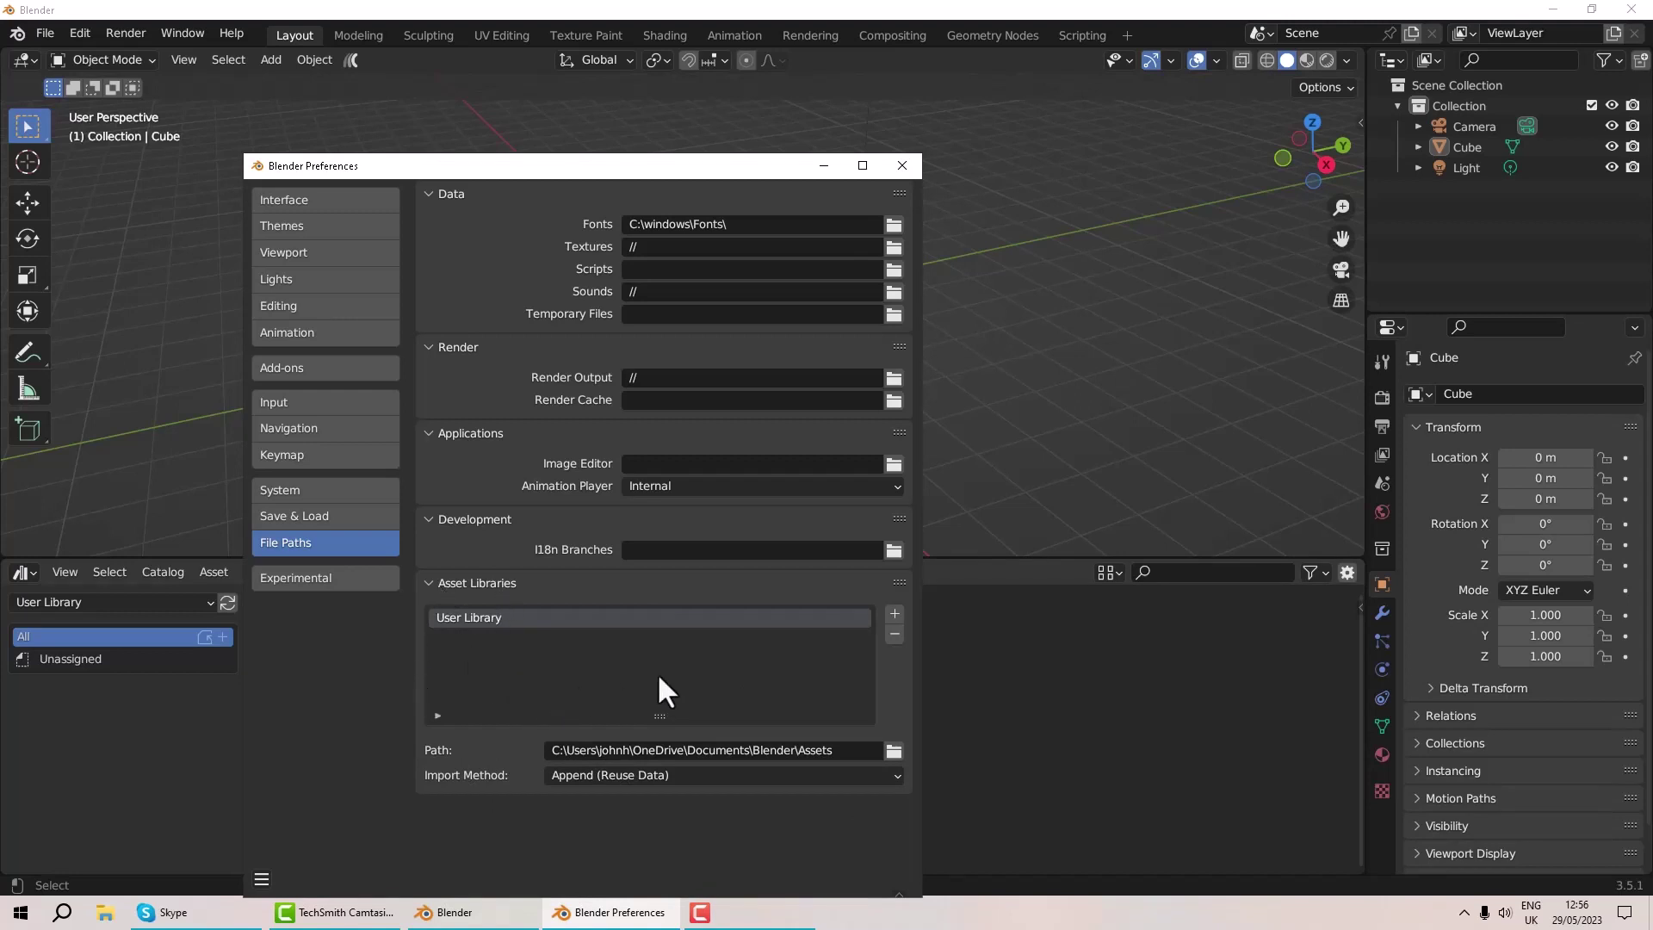
{"action": "left_click", "coordinate": [895, 634]}
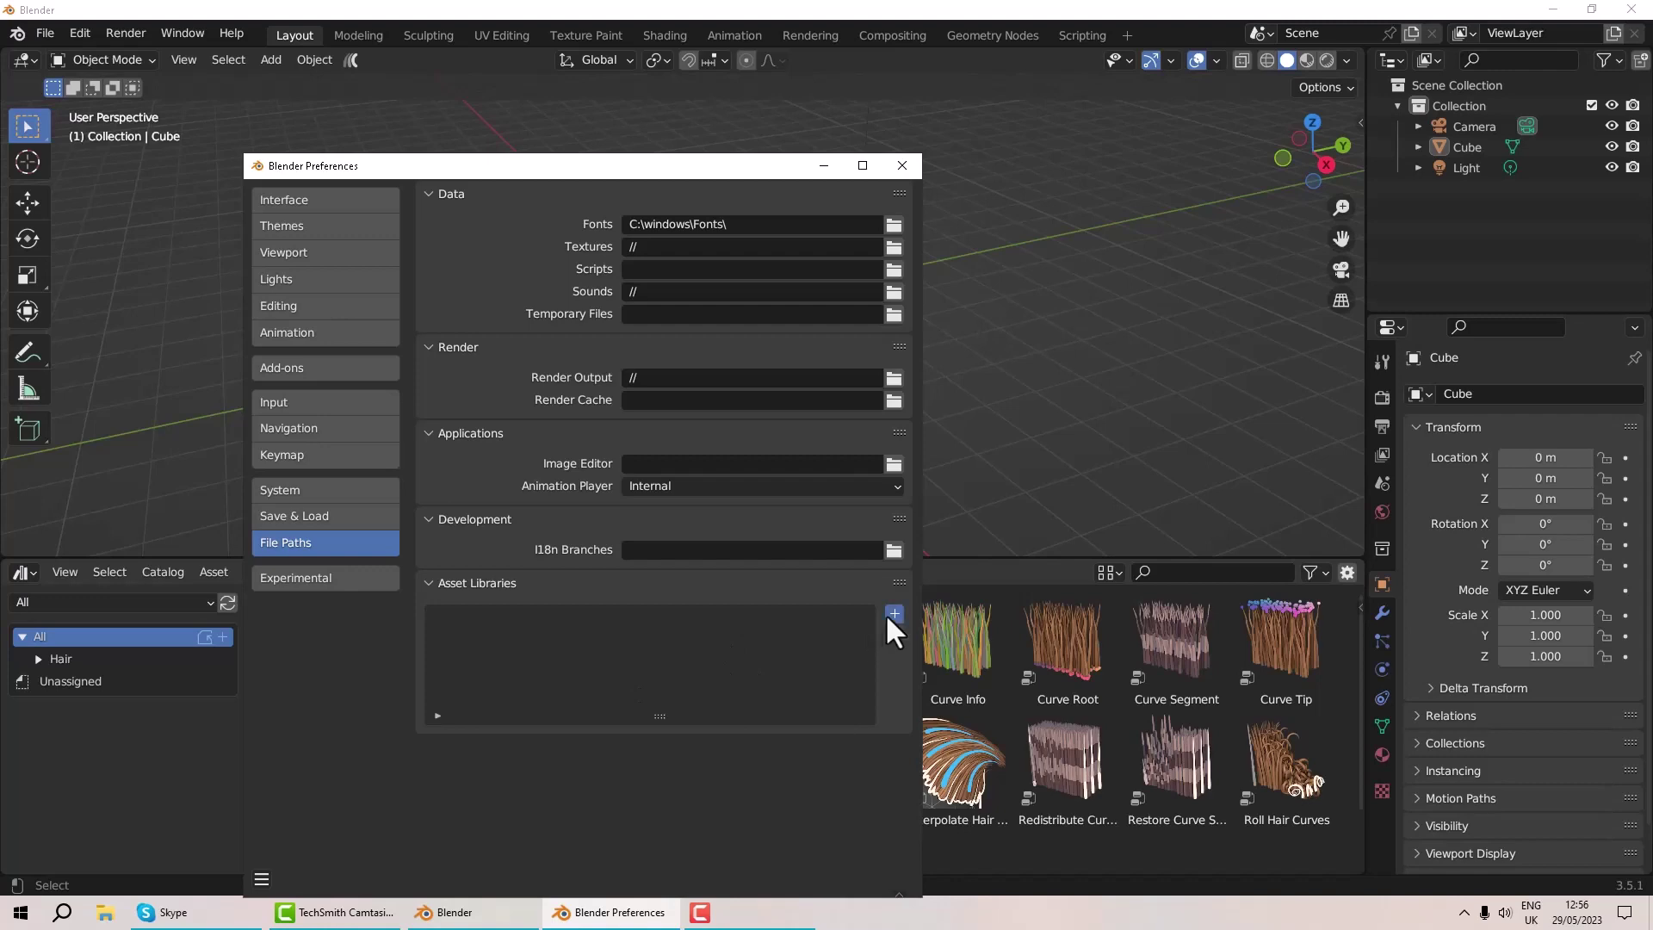
Add a new asset library that points to a newly created folder named Blender Assets on the E: drive
{"action": "left_click", "coordinate": [890, 614]}
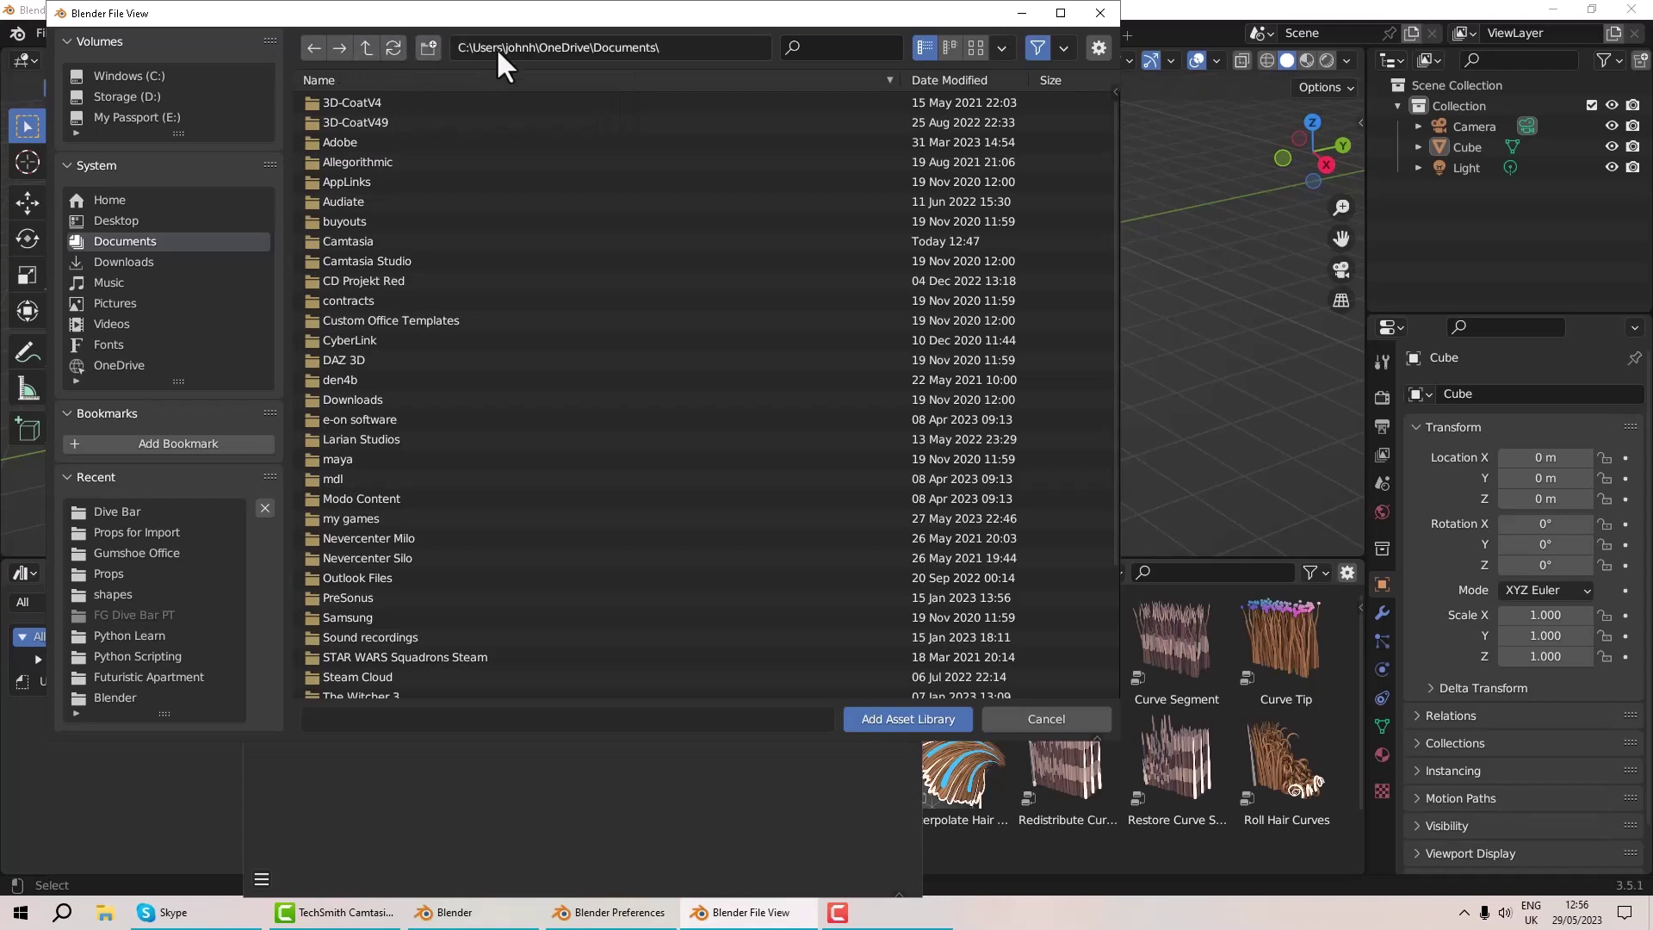
{"action": "left_click", "coordinate": [125, 121]}
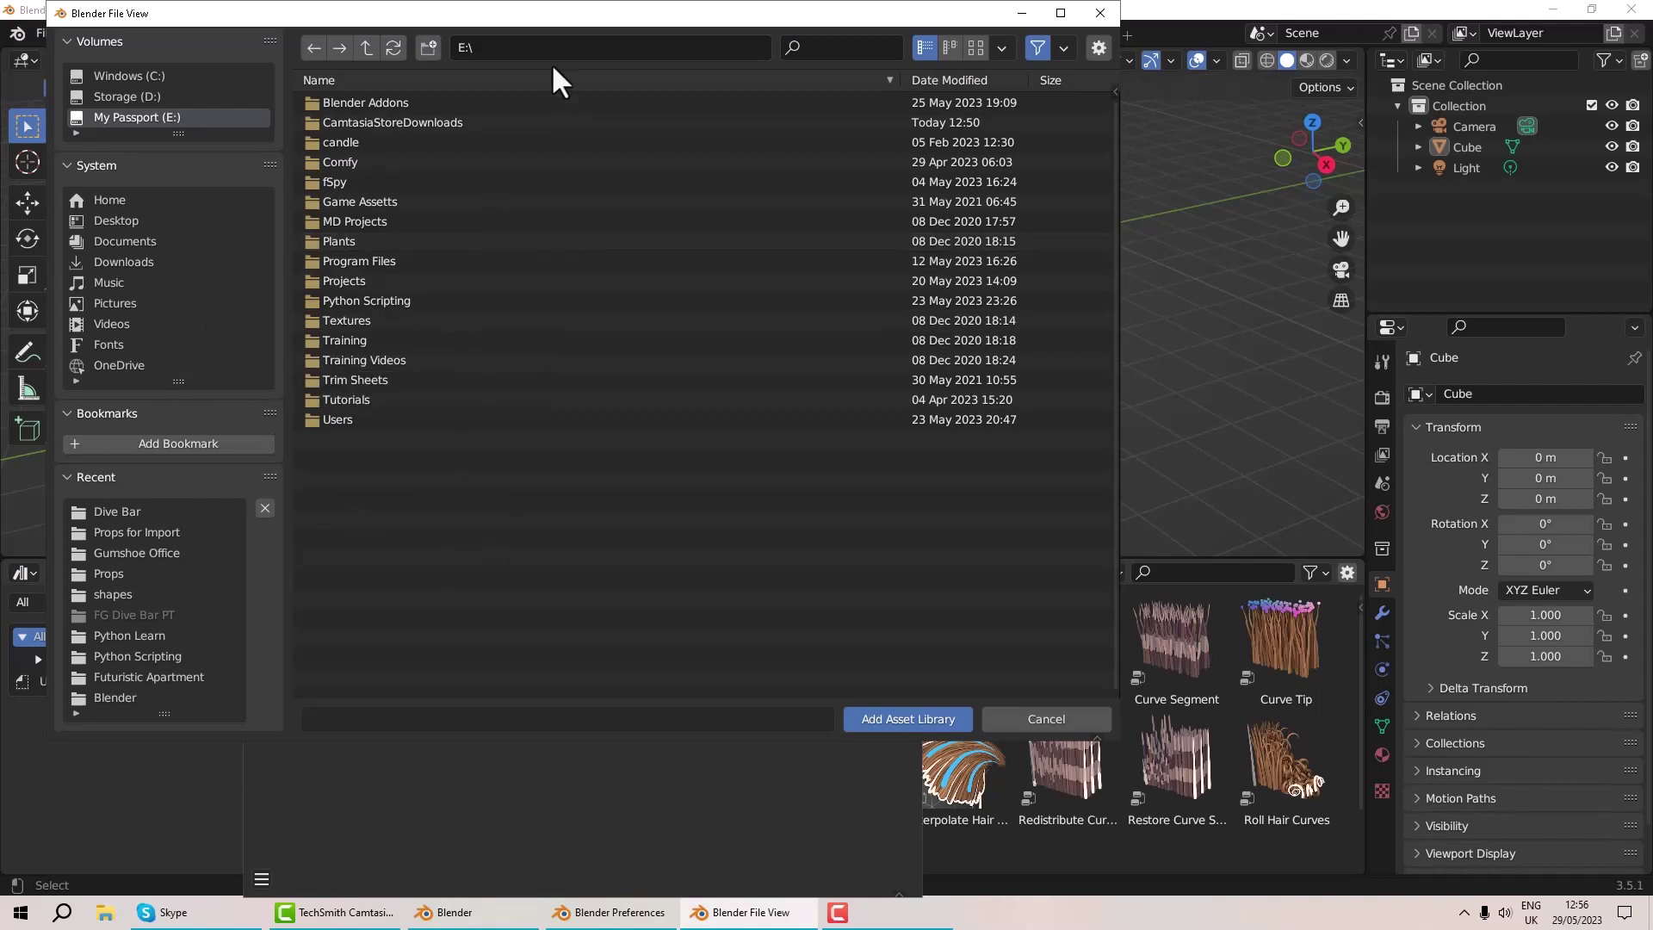
{"action": "left_click", "coordinate": [430, 42]}
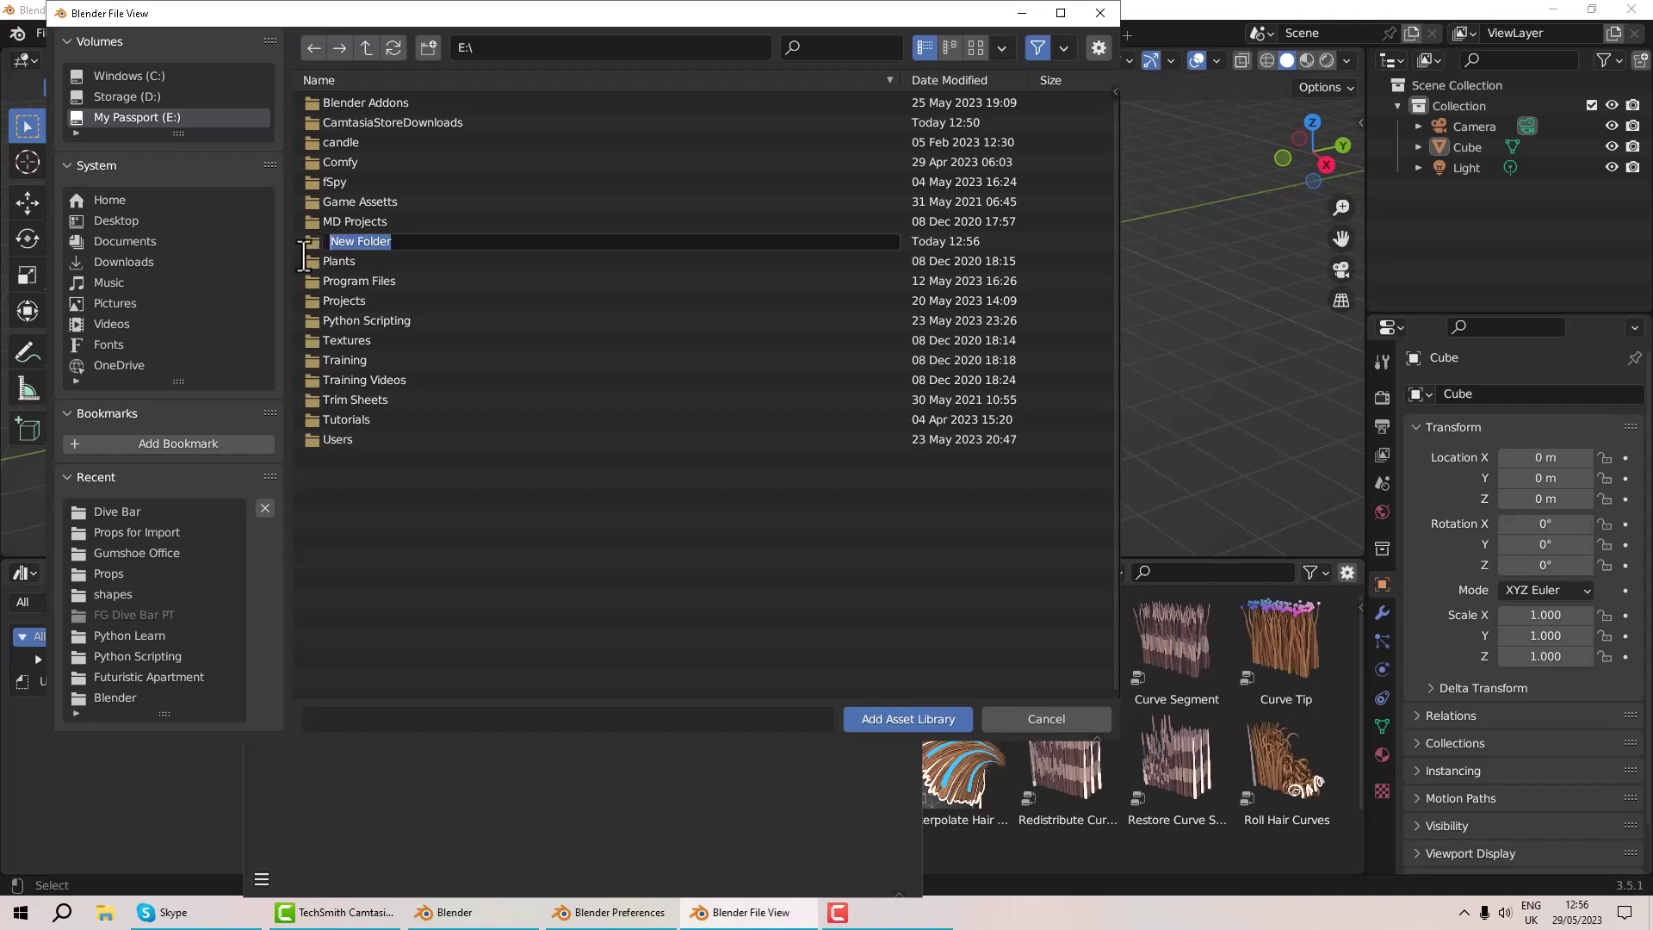
{"action": "type", "text": "Blender Assets"}
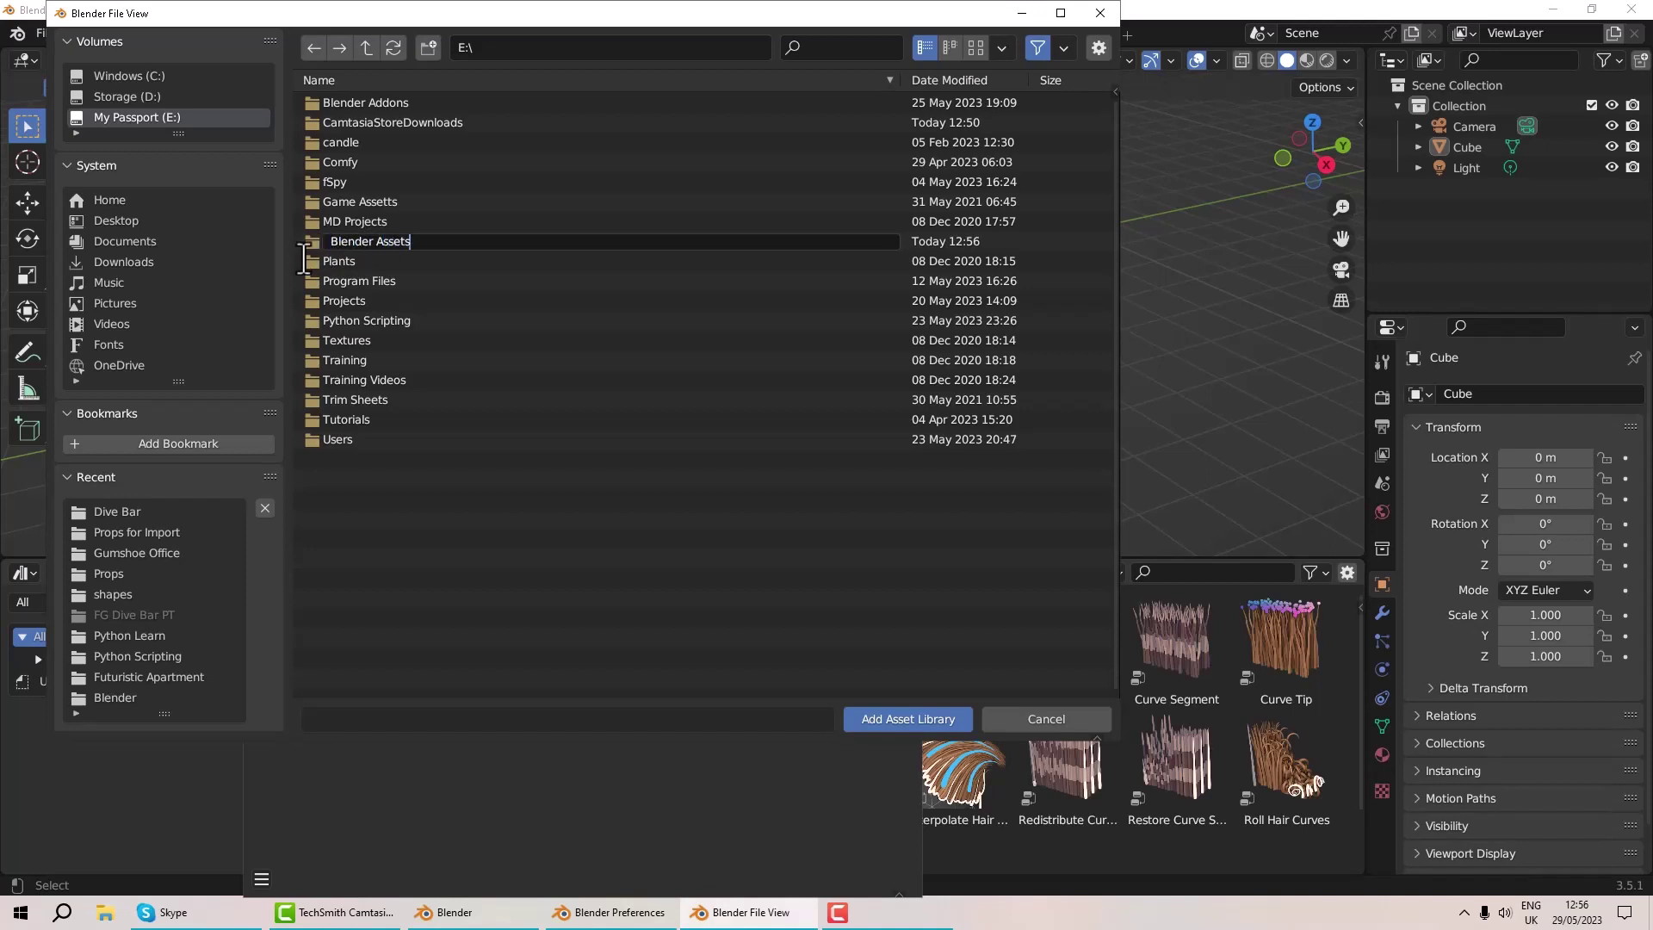
{"action": "key", "text": "Return"}
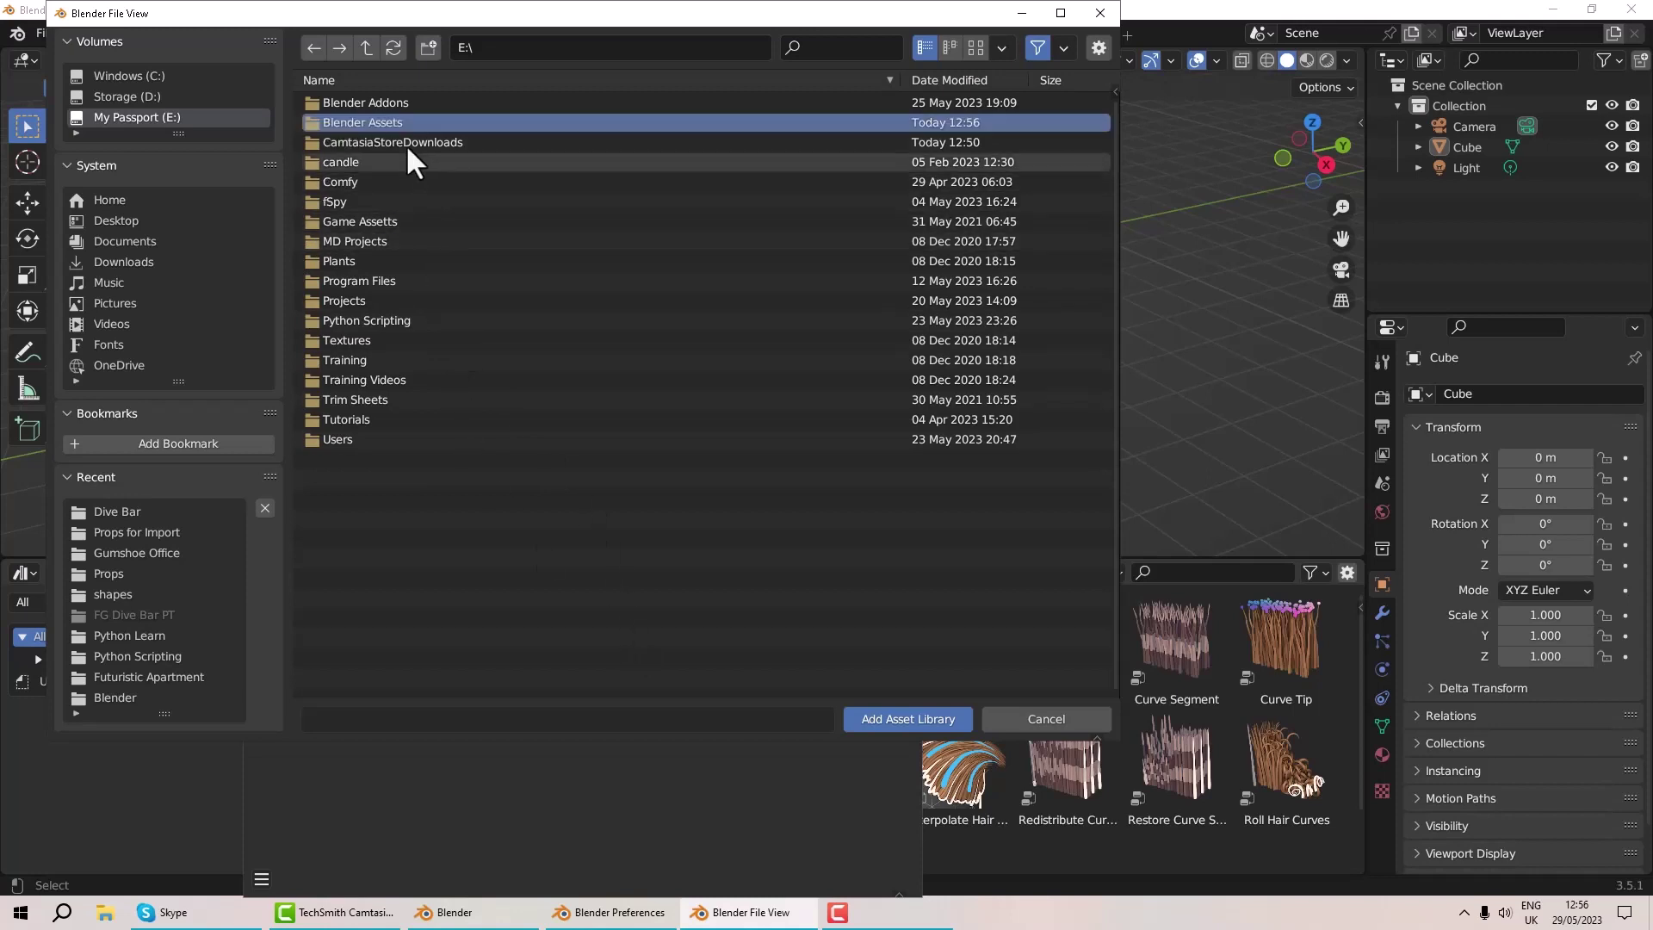
{"action": "left_click", "coordinate": [892, 712]}
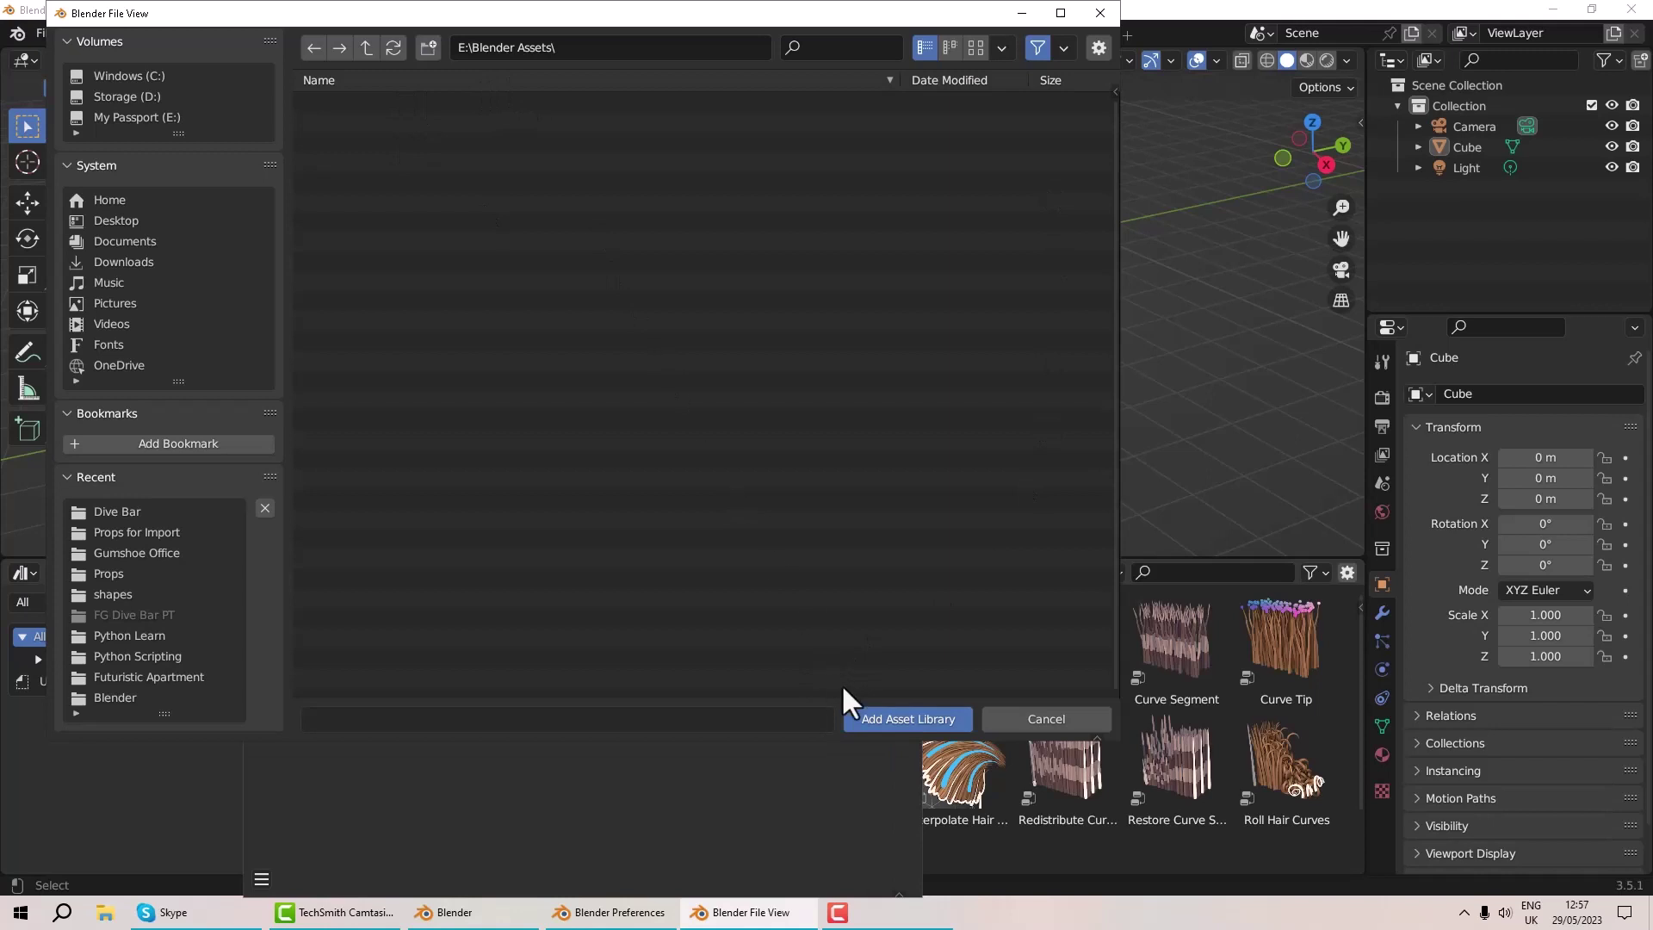
{"action": "left_click", "coordinate": [863, 712]}
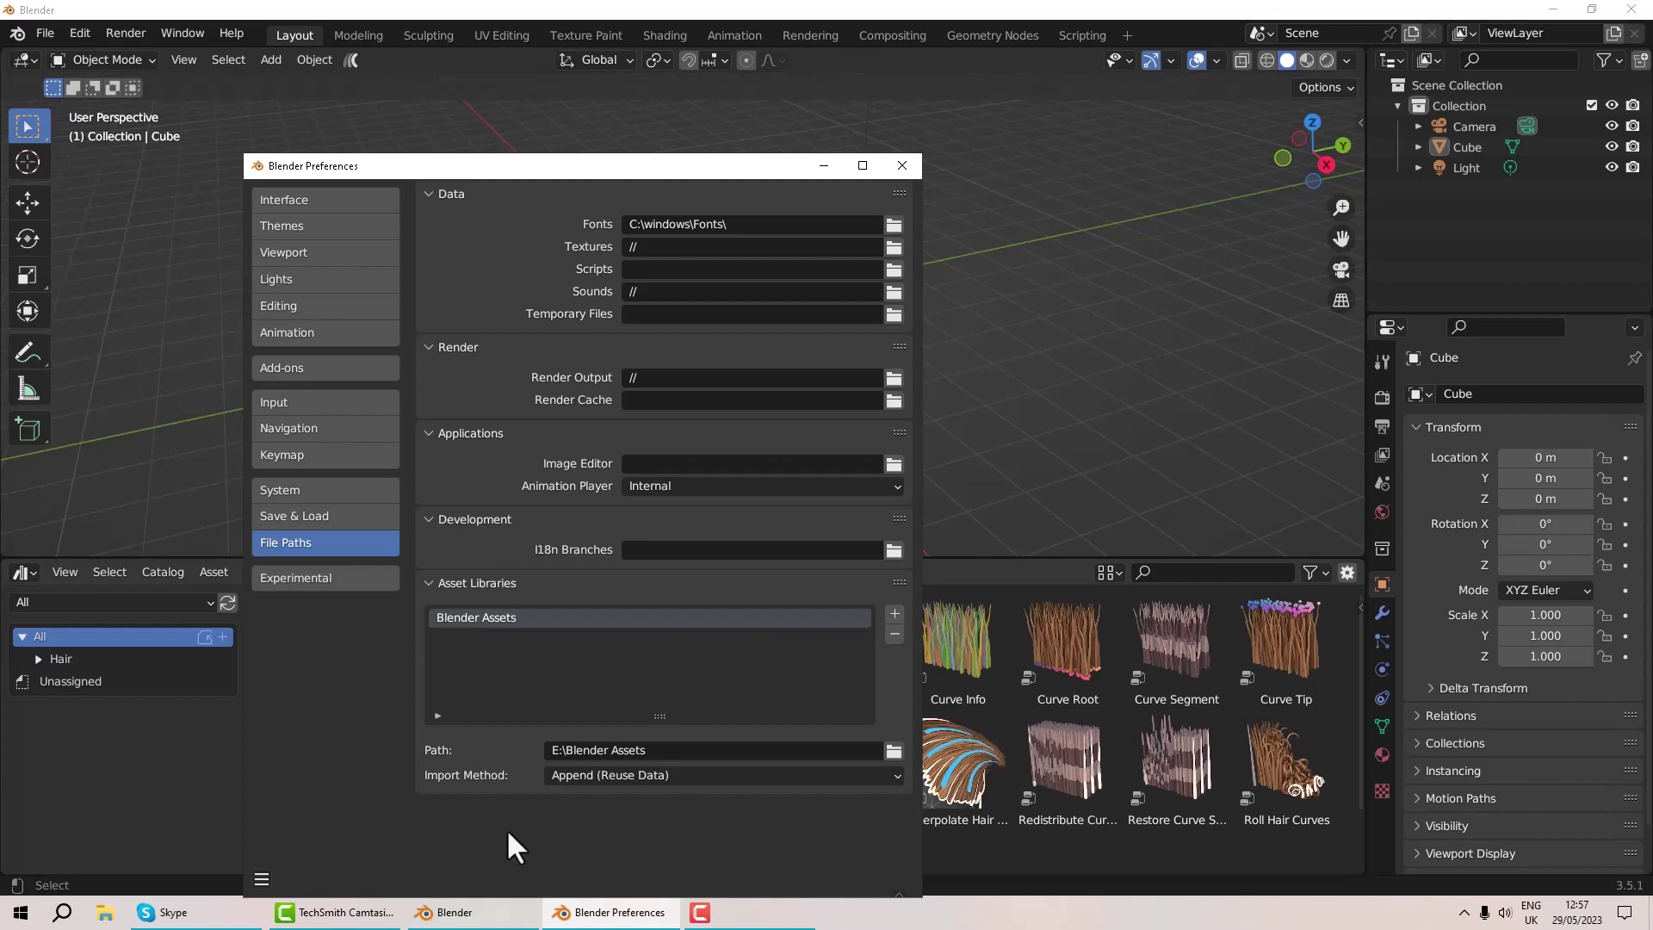
{"action": "left_click", "coordinate": [699, 913]}
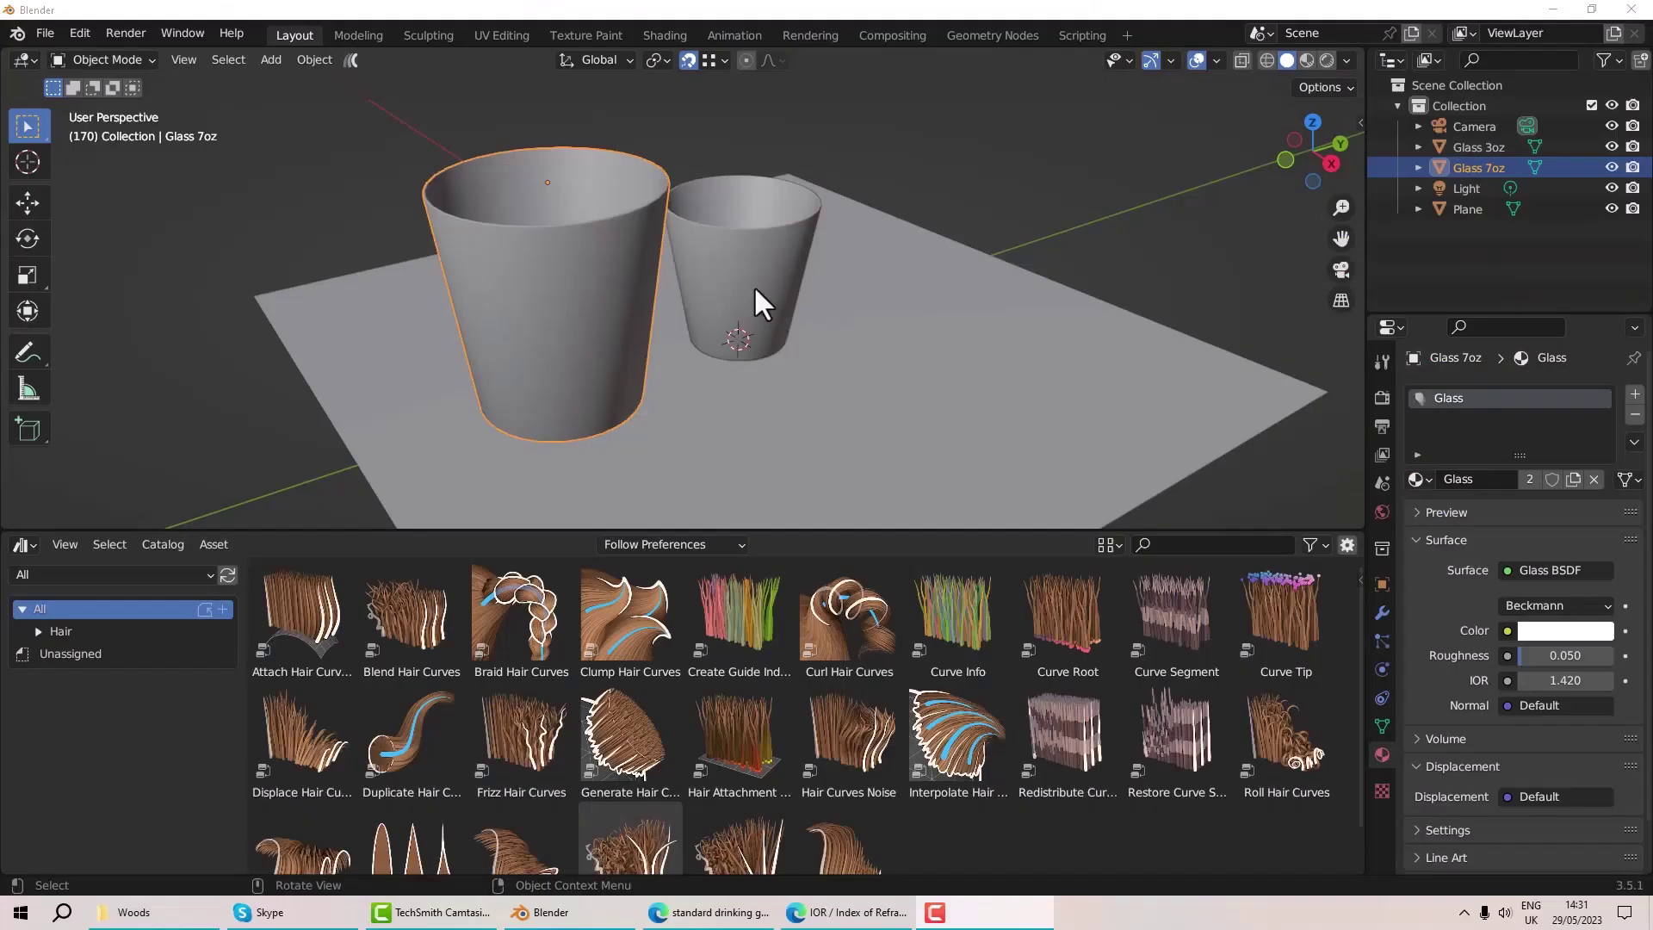
Examine the Glass 3oz and Glass 7oz models from several angles, including the larger glass's mesh in Edit Mode
{"action": "middle_click_drag", "start_coordinate": [758, 290], "coordinate": [782, 227]}
{"action": "left_click", "coordinate": [780, 291]}
{"action": "scroll", "coordinate": [780, 290], "scroll_direction": "up", "scroll_amount": 3}
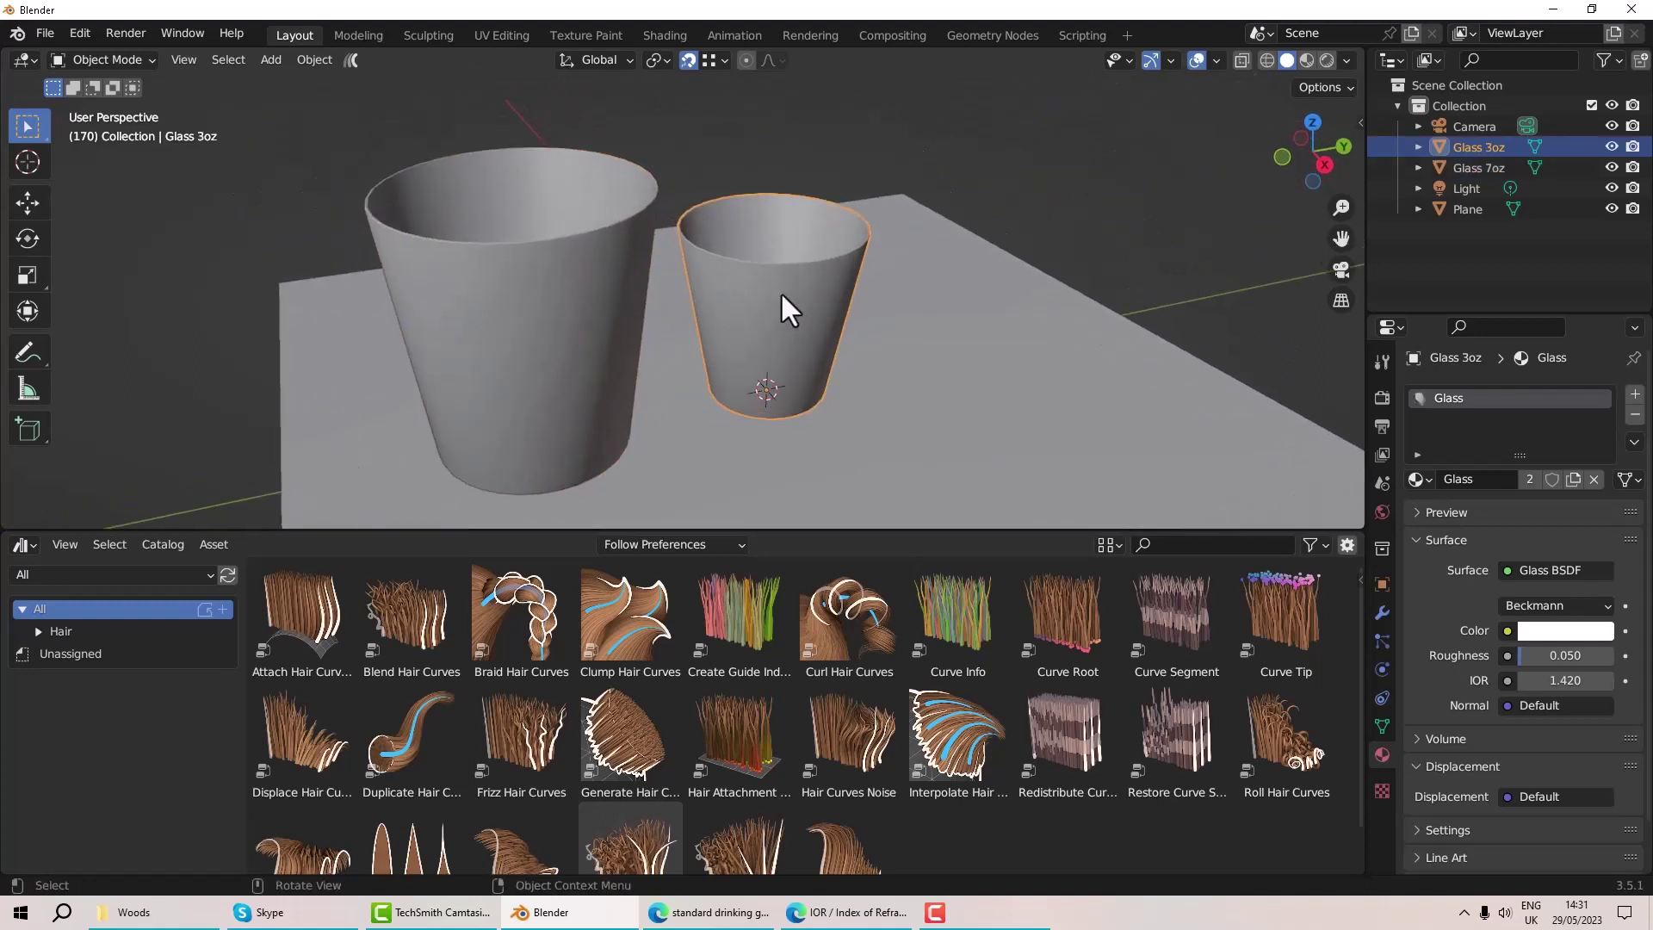
{"action": "middle_click_drag", "start_coordinate": [780, 291], "coordinate": [841, 306]}
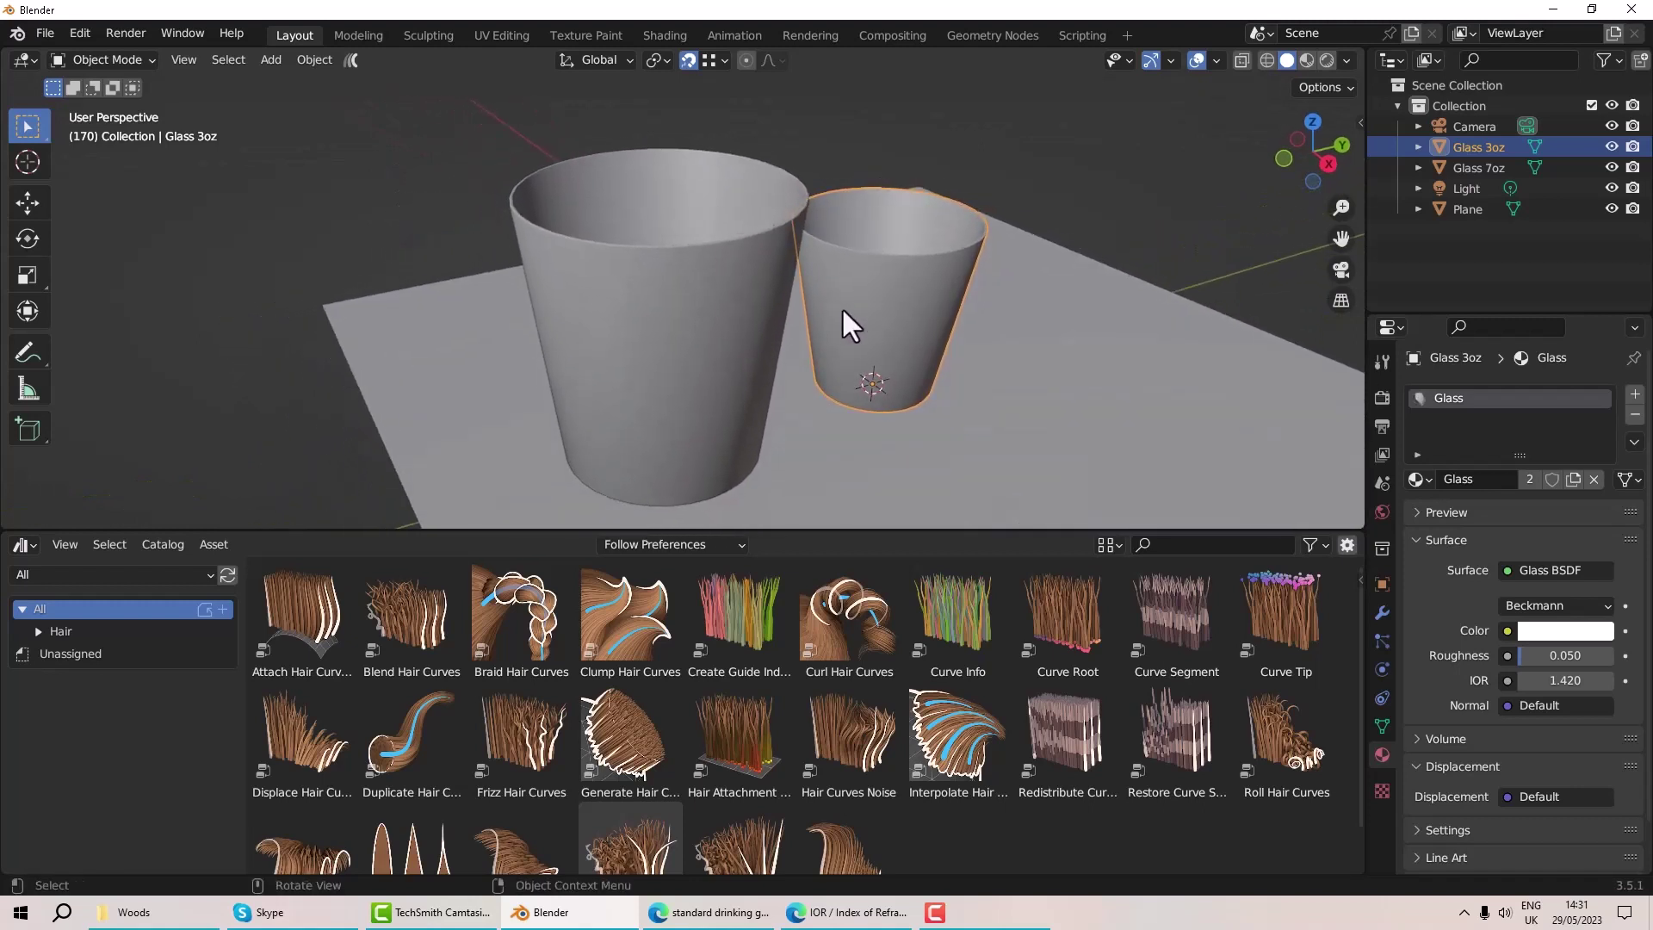
{"action": "left_click", "coordinate": [712, 346]}
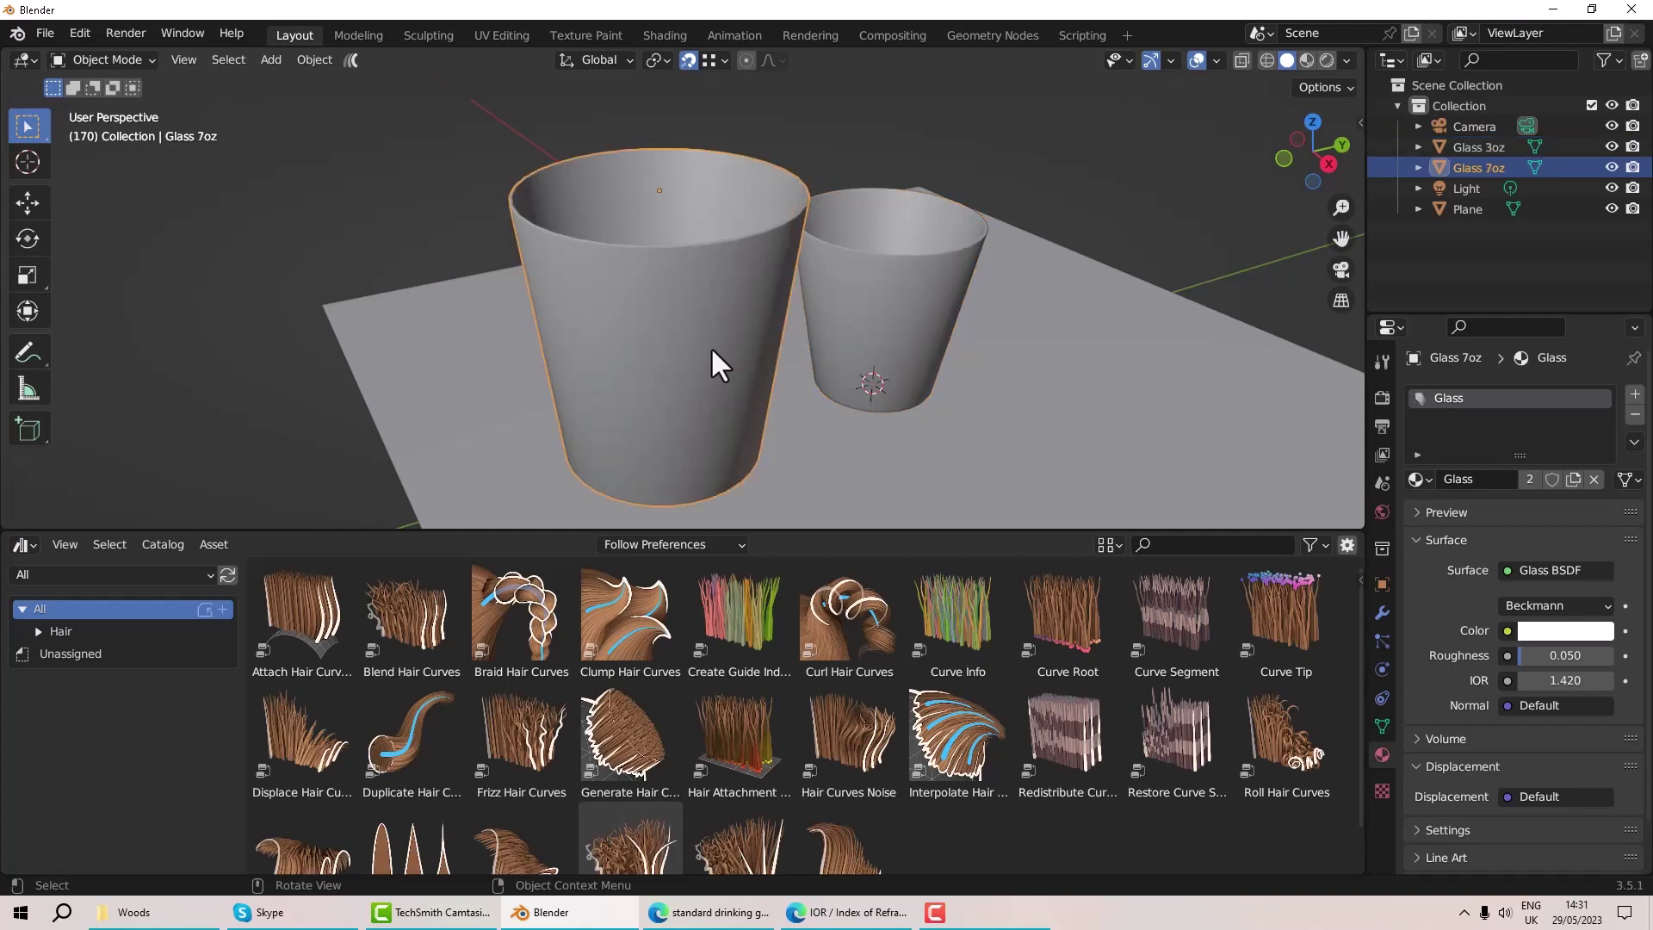
{"action": "key", "text": "Tab"}
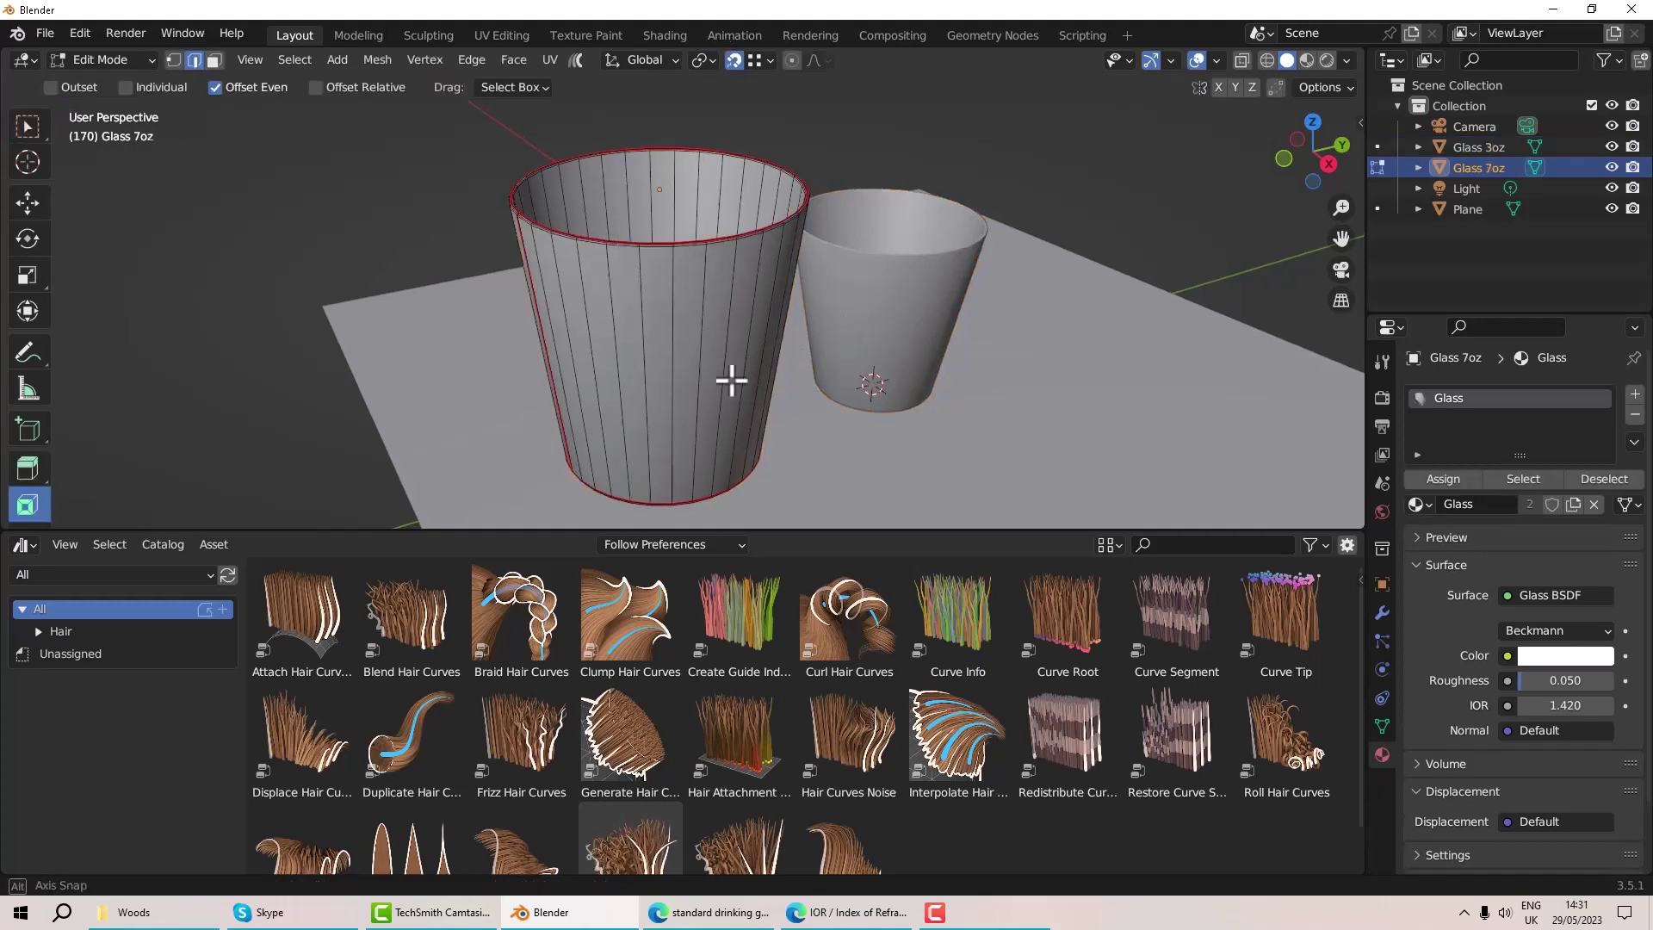
{"action": "mouse_move", "coordinate": [731, 382]}
{"action": "middle_mouse_down"}
{"action": "mouse_move", "coordinate": [737, 462]}
{"action": "mouse_move", "coordinate": [735, 395]}
{"action": "middle_mouse_up"}
{"action": "middle_click_drag", "start_coordinate": [890, 332], "coordinate": [908, 357]}
{"action": "key", "text": "Tab"}
Mark the Glass 3oz object as an asset
{"action": "left_click", "coordinate": [900, 335]}
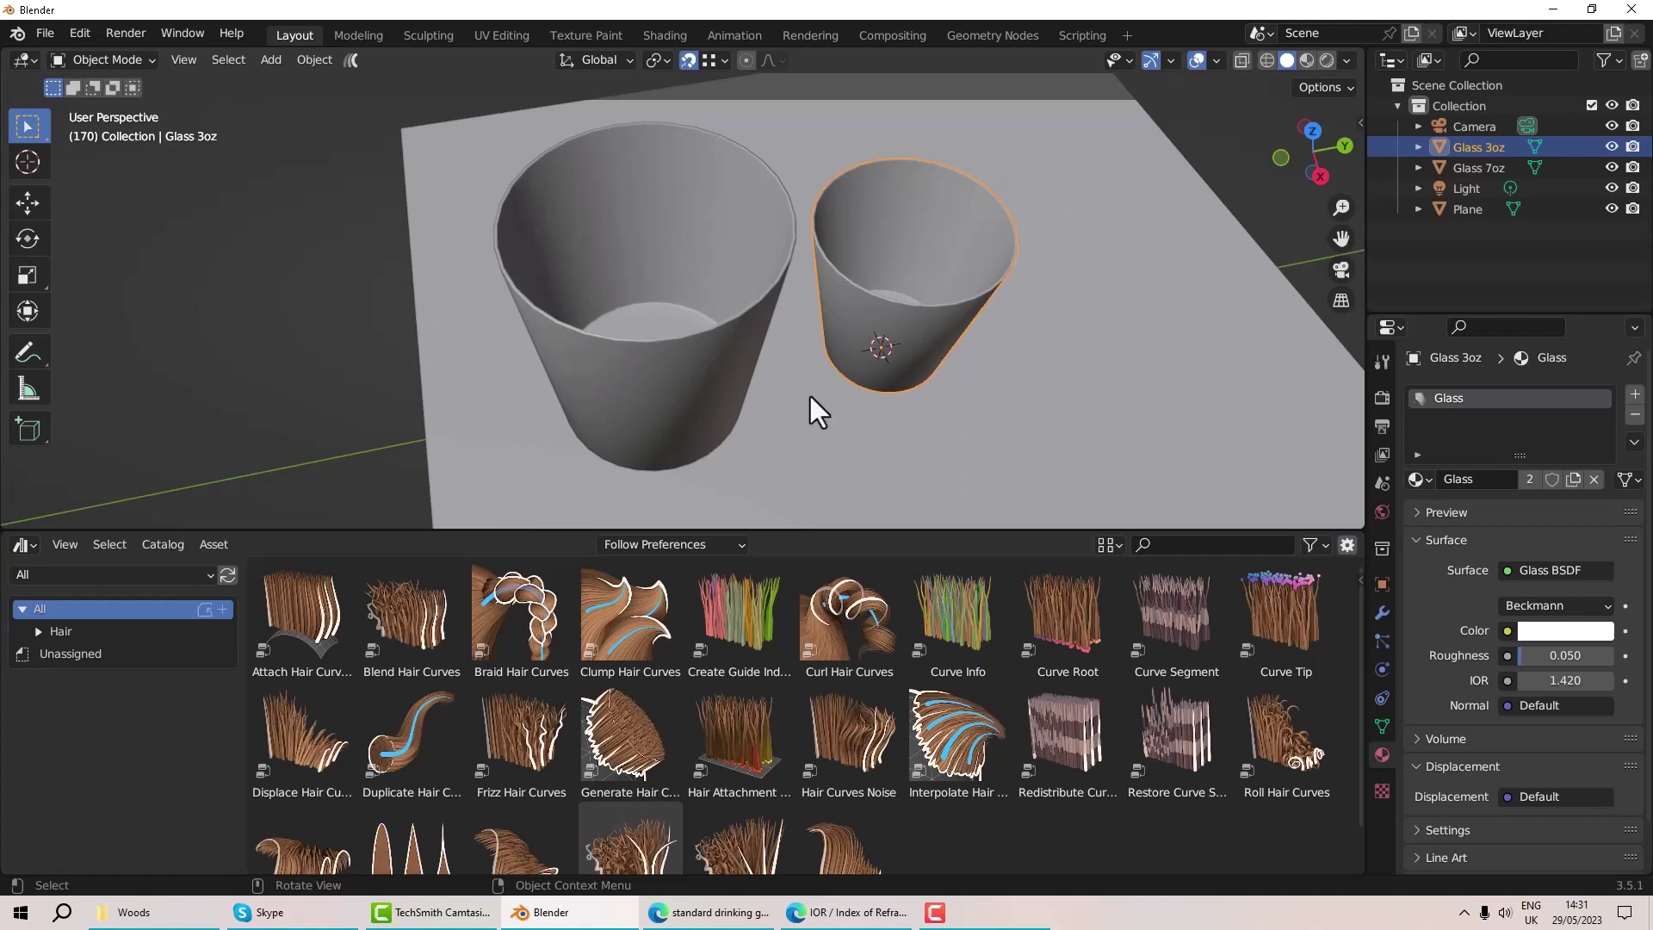
{"action": "middle_click_drag", "start_coordinate": [809, 396], "coordinate": [821, 344]}
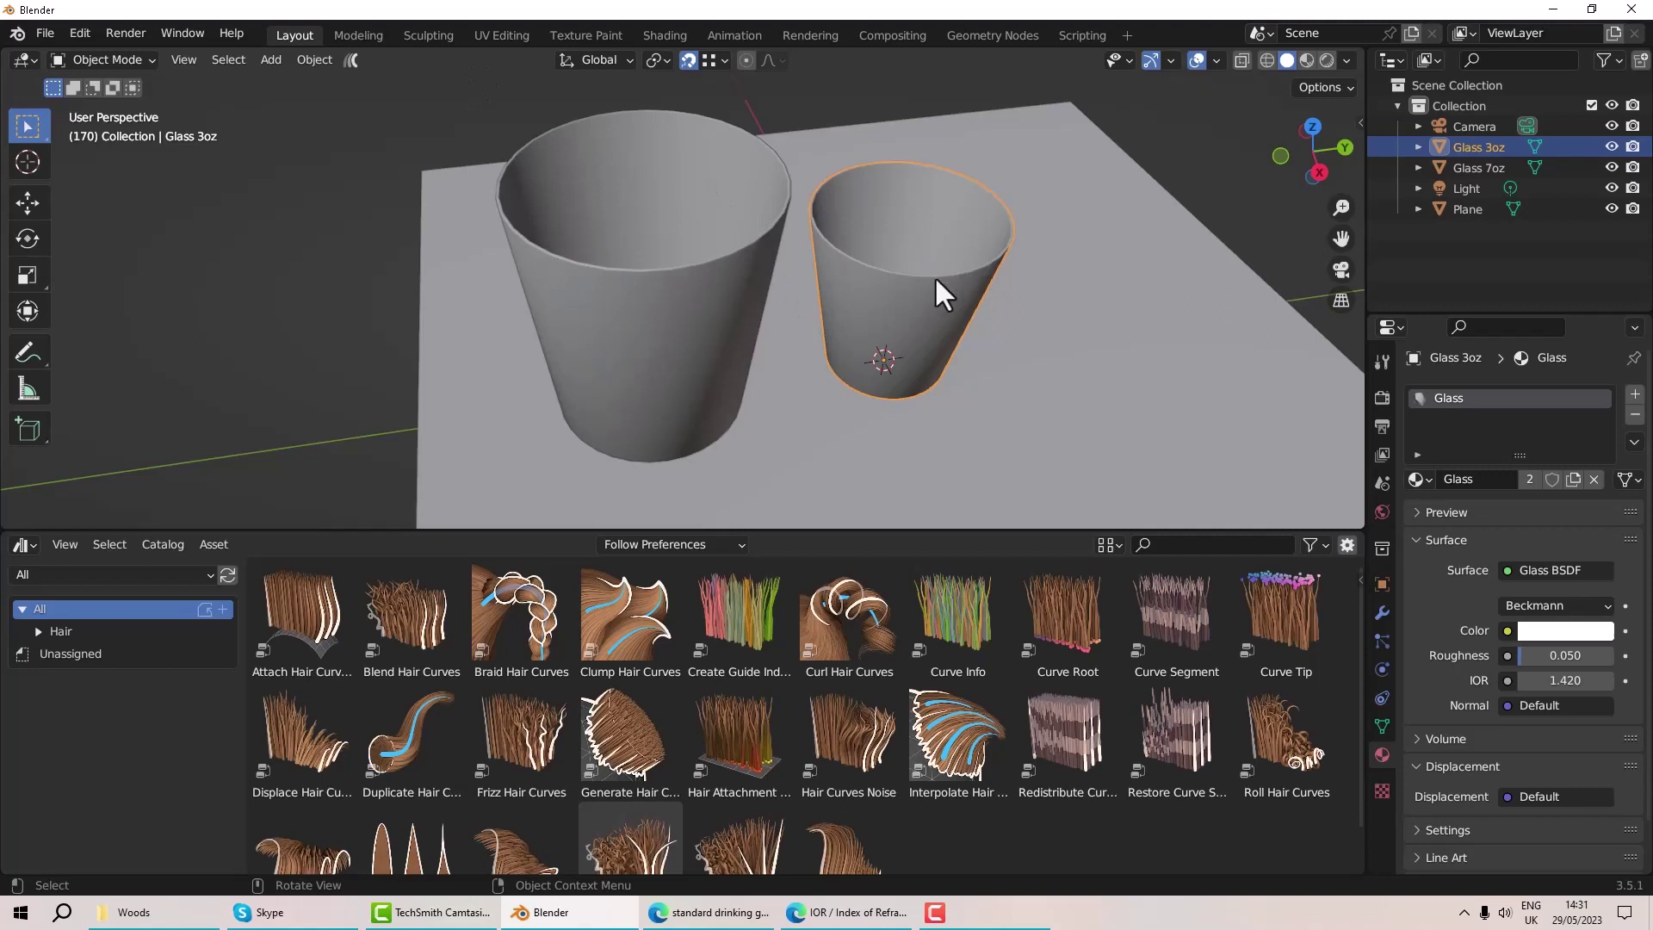
{"action": "right_click", "coordinate": [1452, 145]}
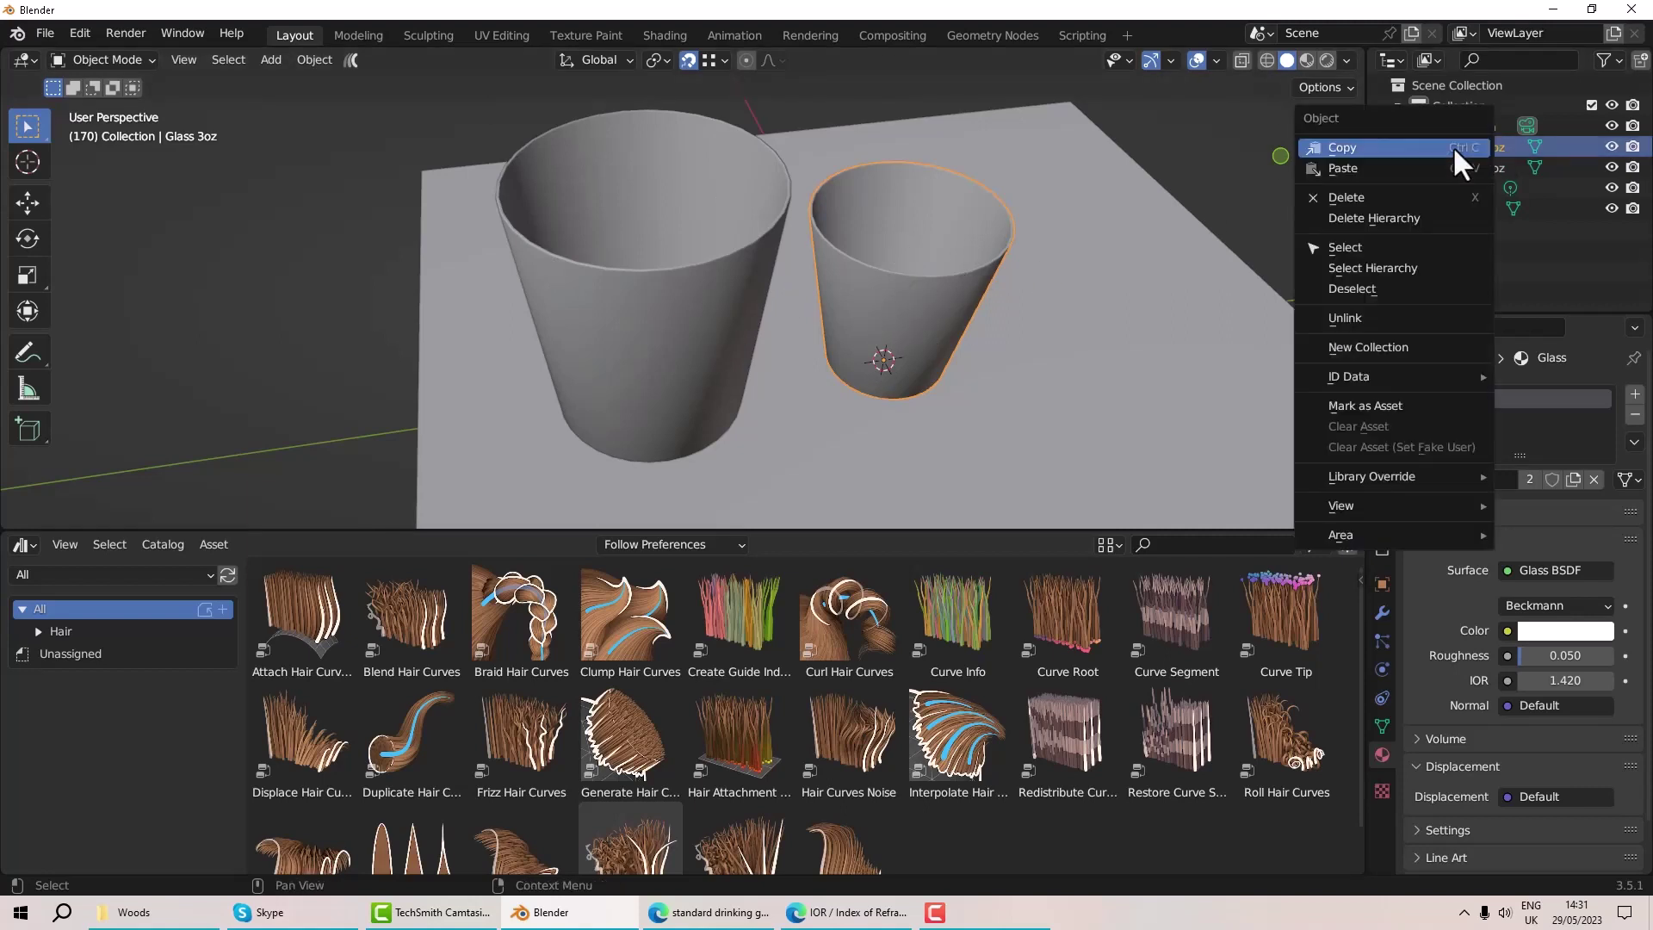
{"action": "left_click", "coordinate": [1383, 403]}
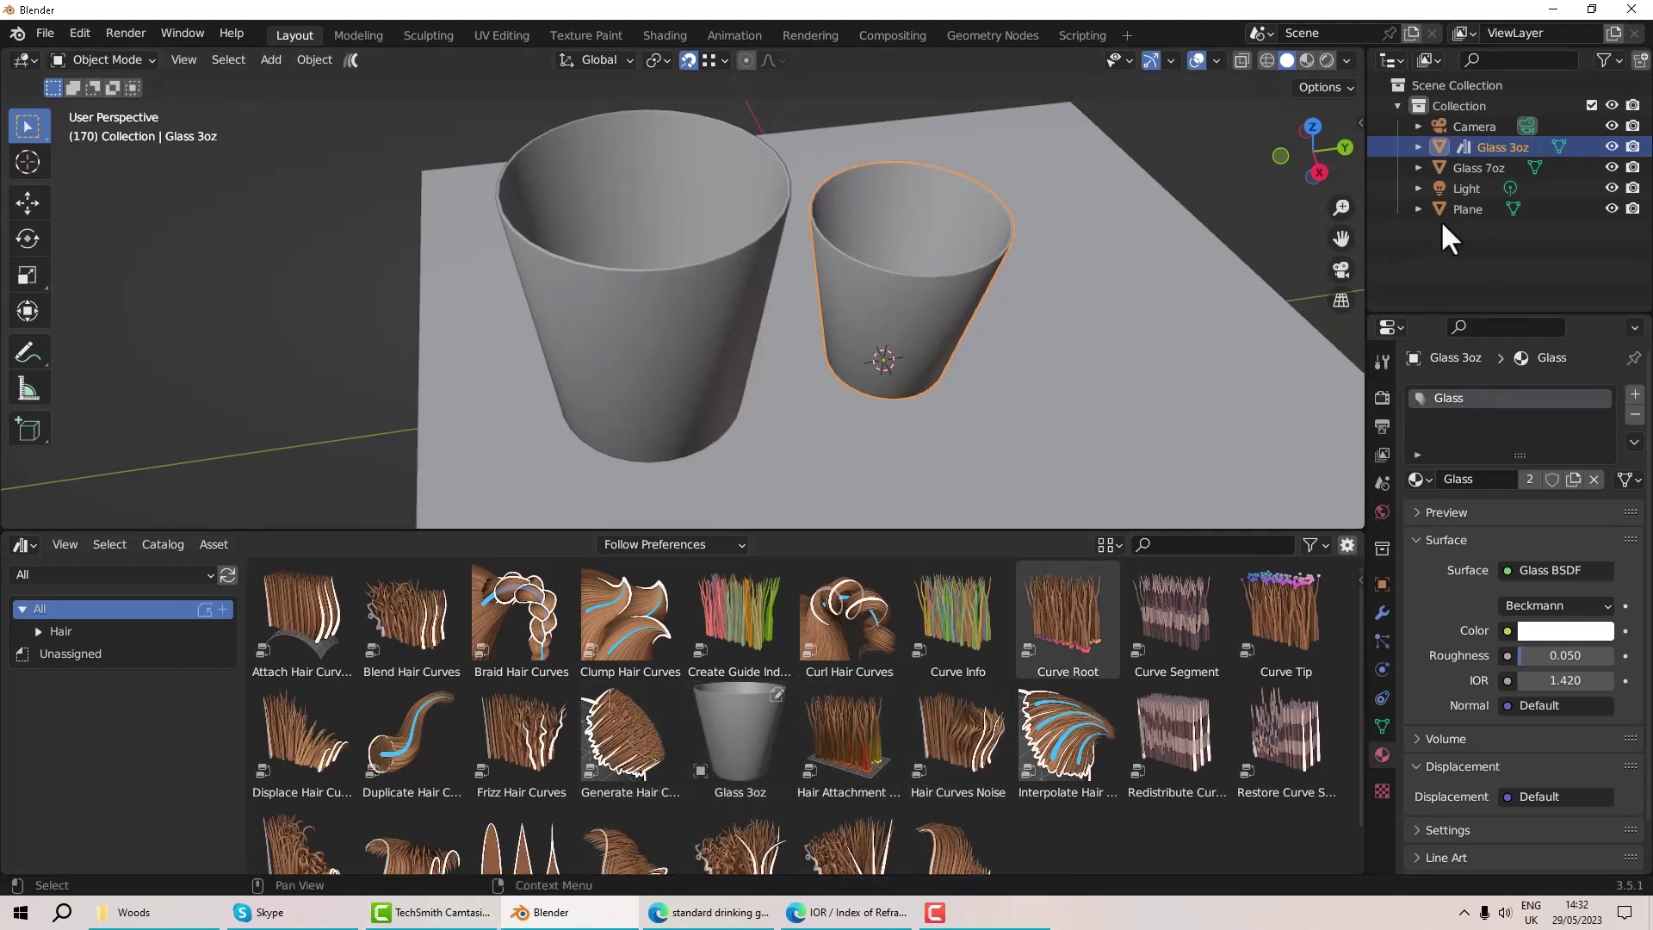
Mark the Glass 7oz object as an asset
{"action": "left_click", "coordinate": [1460, 169]}
{"action": "right_click", "coordinate": [1459, 168]}
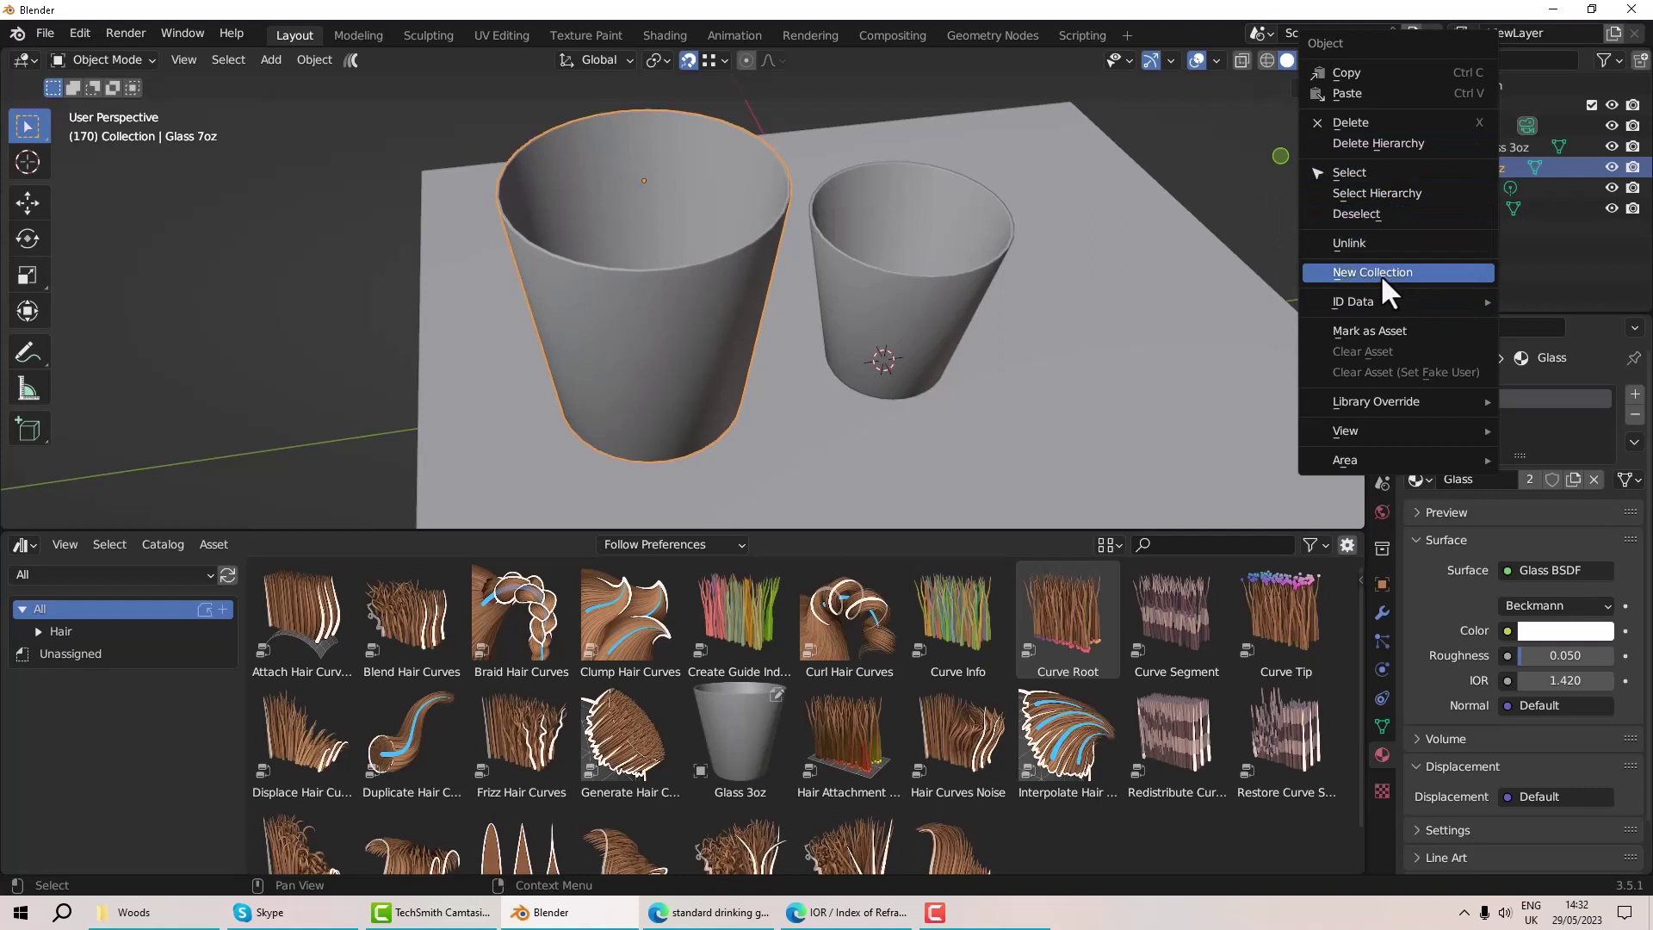
{"action": "left_click", "coordinate": [1389, 327]}
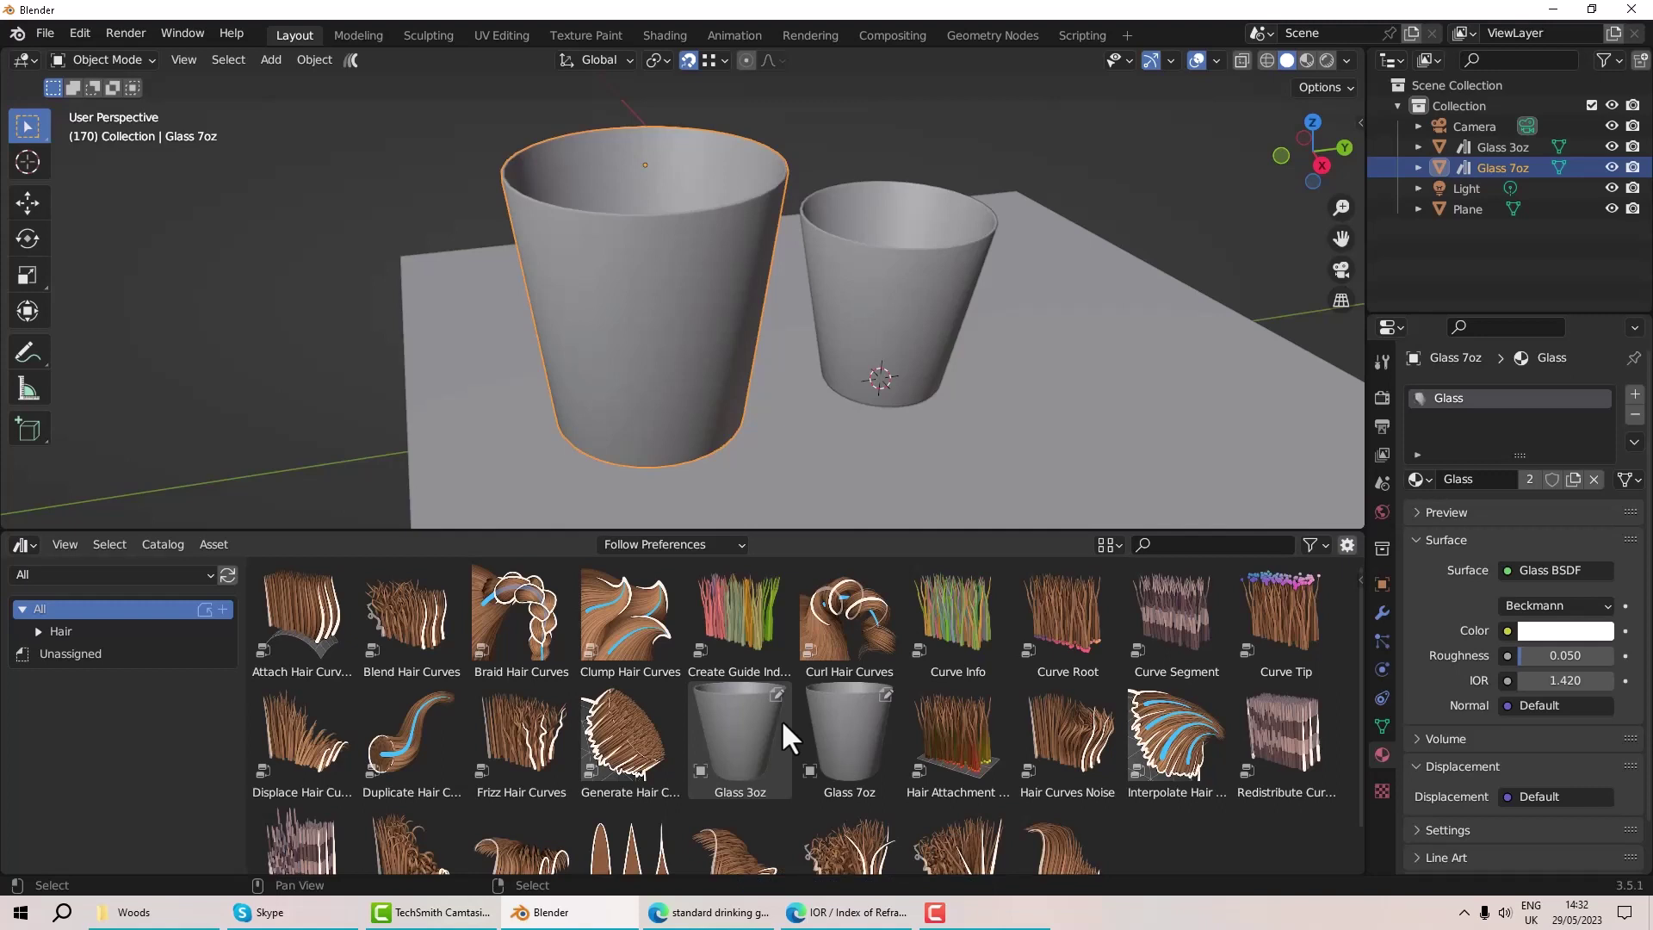
Place a test copy of the Glass 3oz asset on the plane beside the small glass and delete that copy
{"action": "middle_click_drag", "start_coordinate": [777, 301], "coordinate": [838, 330]}
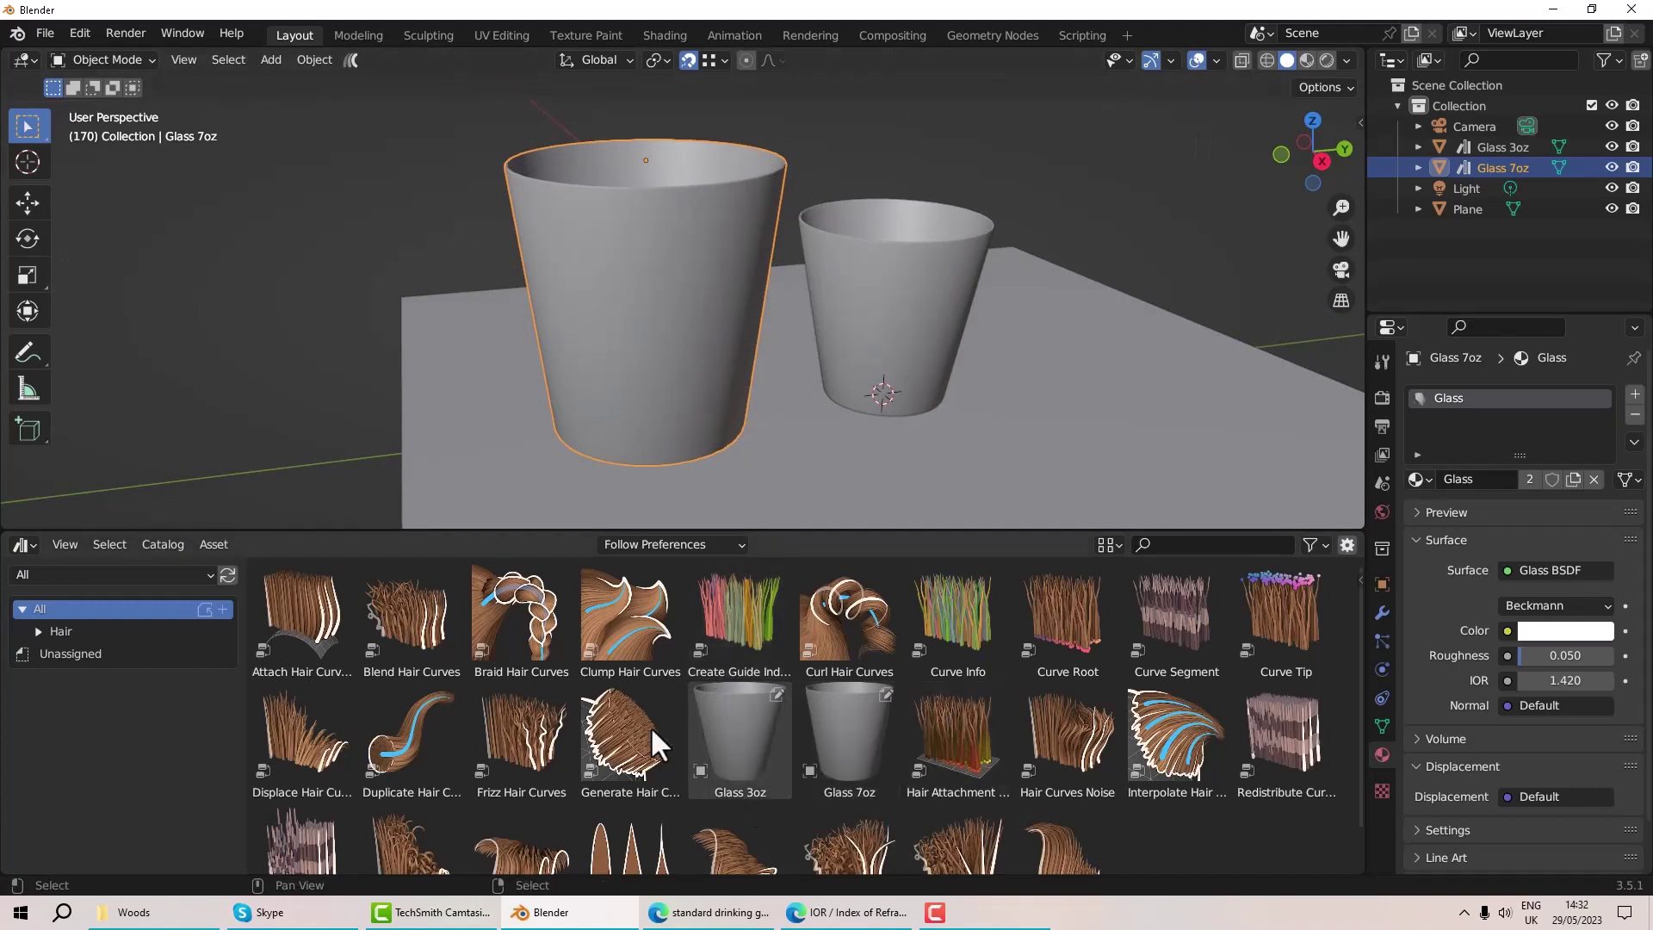
{"action": "left_click_drag", "start_coordinate": [742, 726], "coordinate": [1149, 465]}
{"action": "middle_click_drag", "start_coordinate": [1205, 420], "coordinate": [1210, 436]}
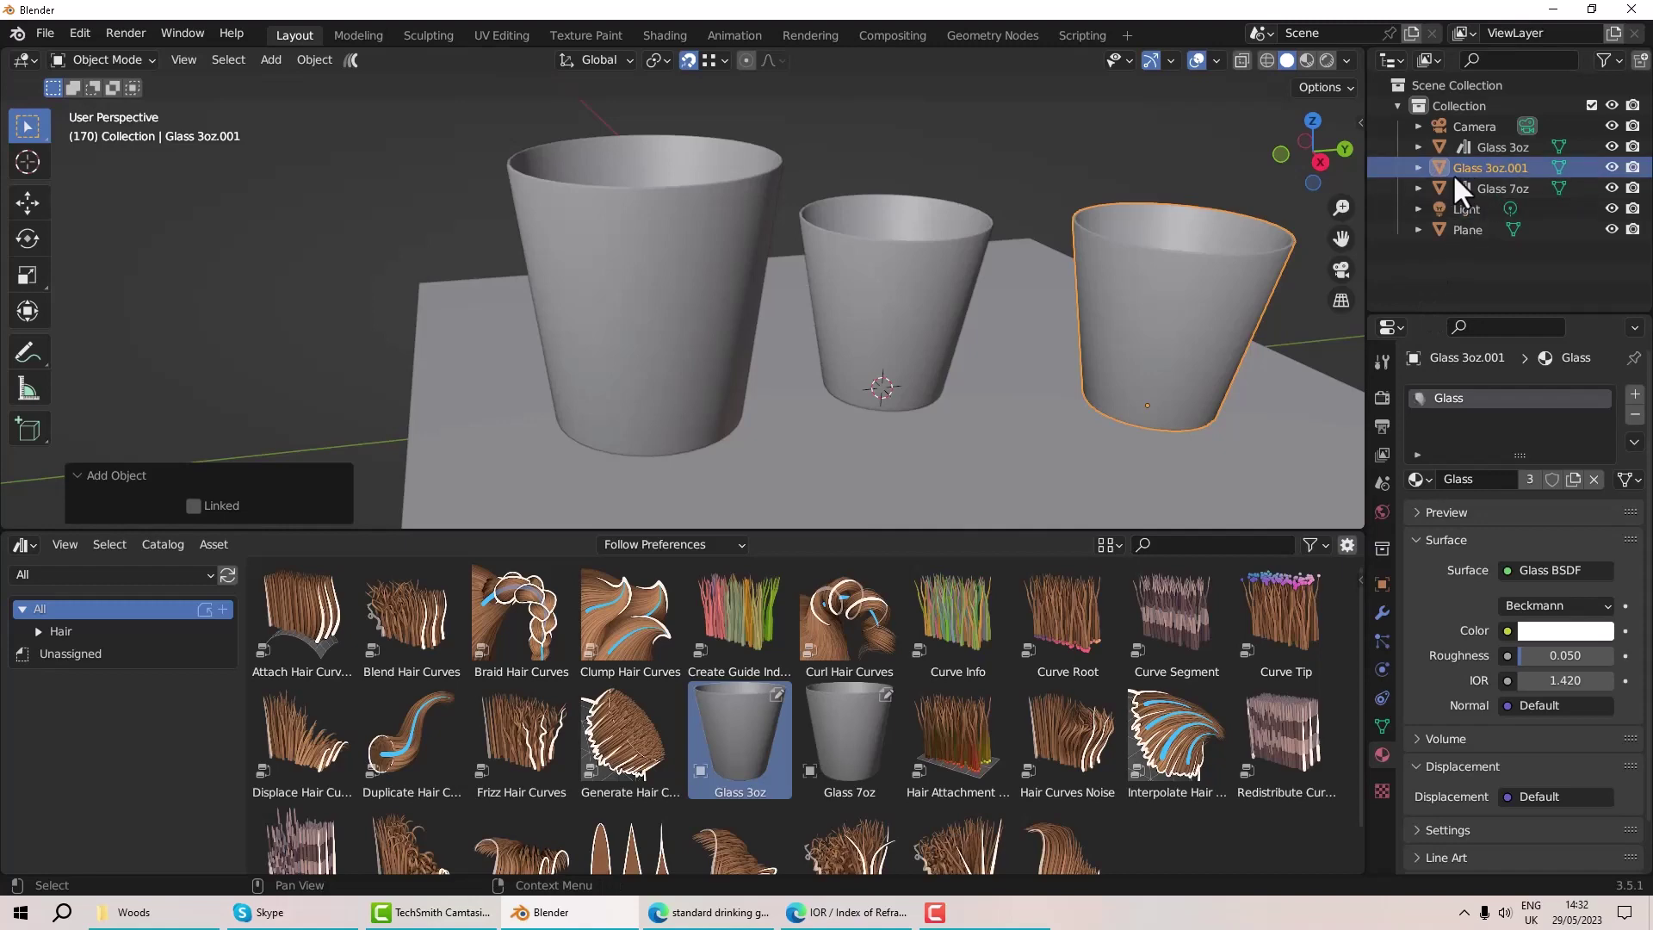
{"action": "left_click", "coordinate": [1211, 286]}
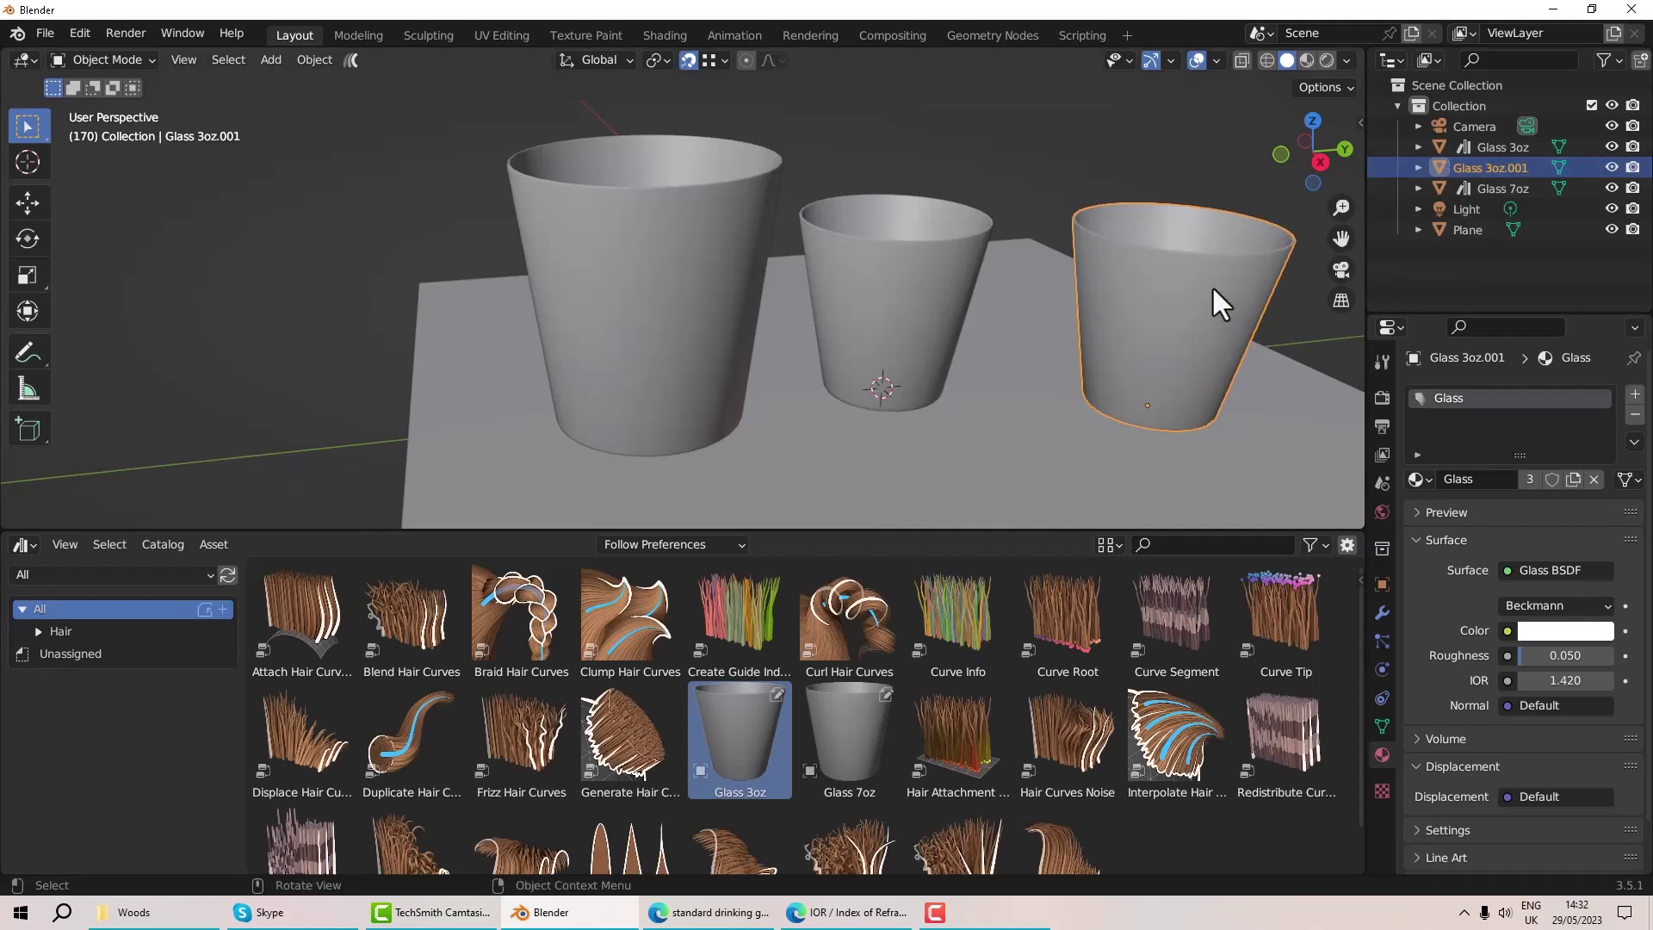
{"action": "key", "text": "Delete"}
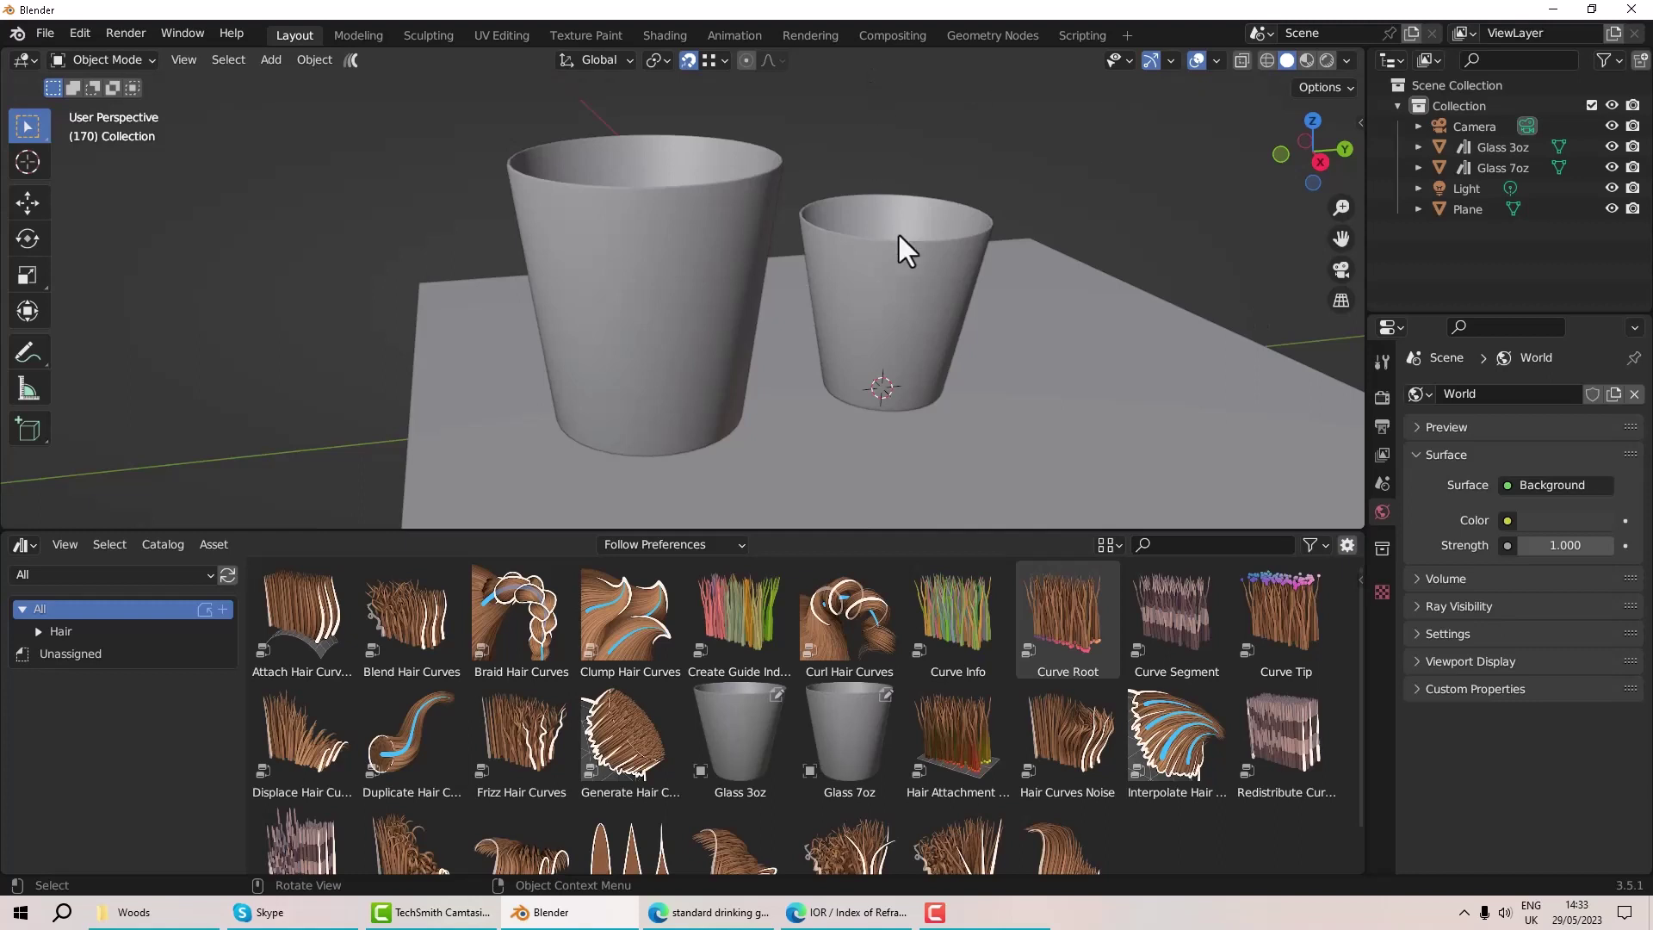
Switch the Asset Browser's library to Blender Assets
{"action": "middle_click_drag", "start_coordinate": [902, 263], "coordinate": [878, 262]}
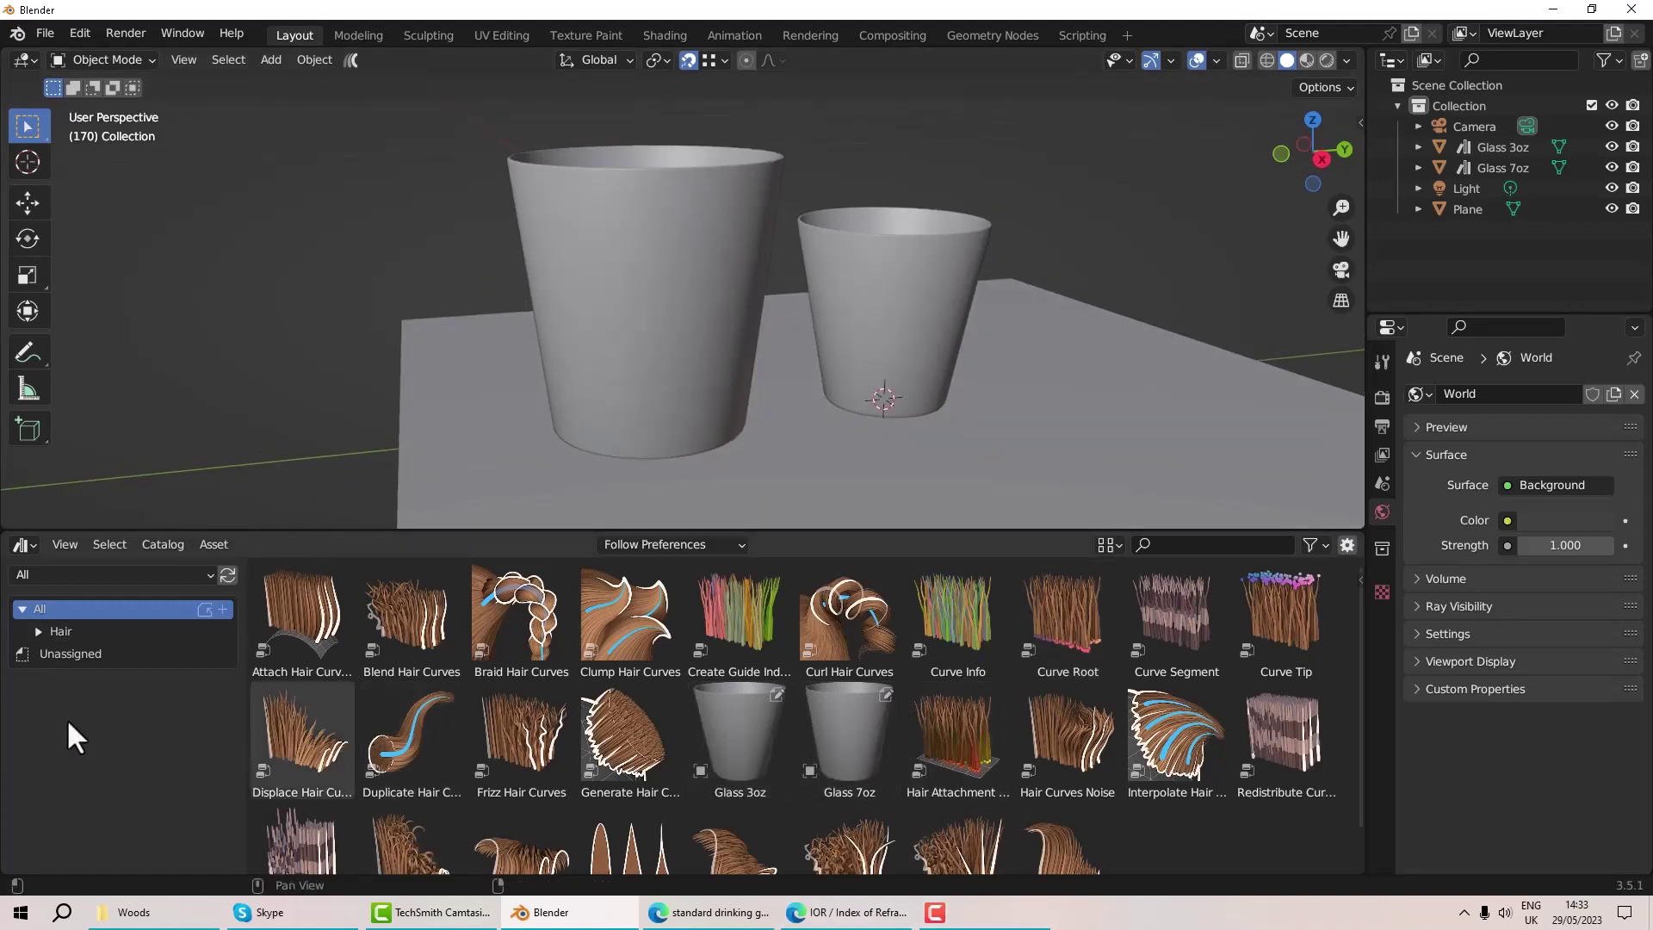
{"action": "left_click", "coordinate": [45, 572]}
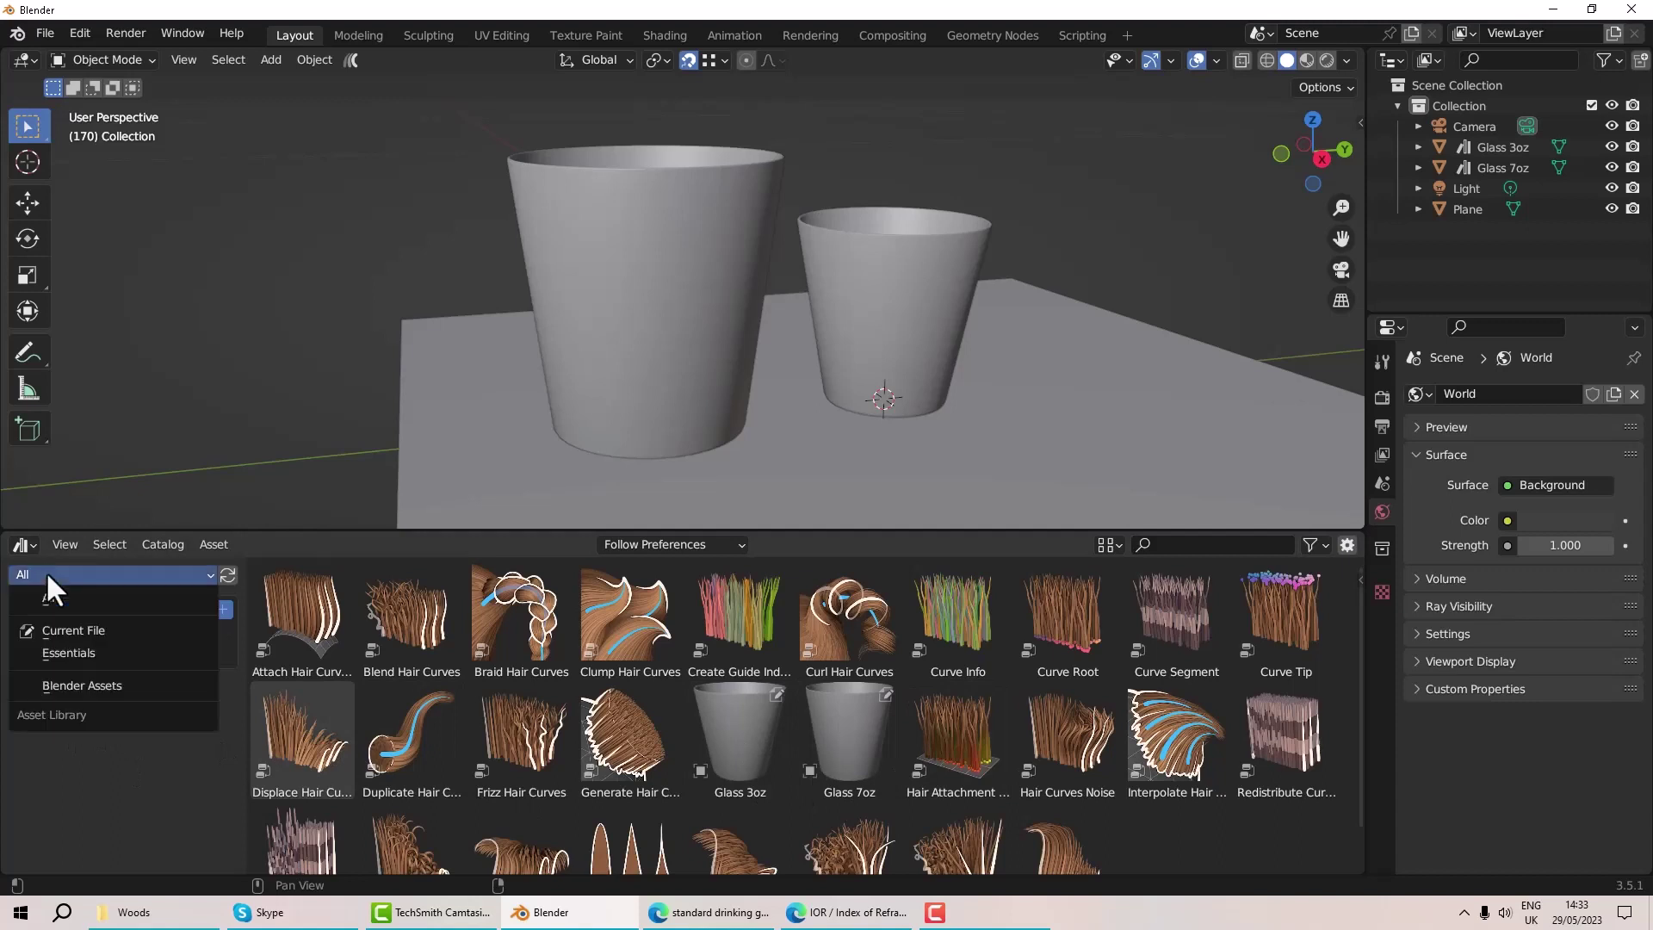
{"action": "left_click", "coordinate": [87, 686]}
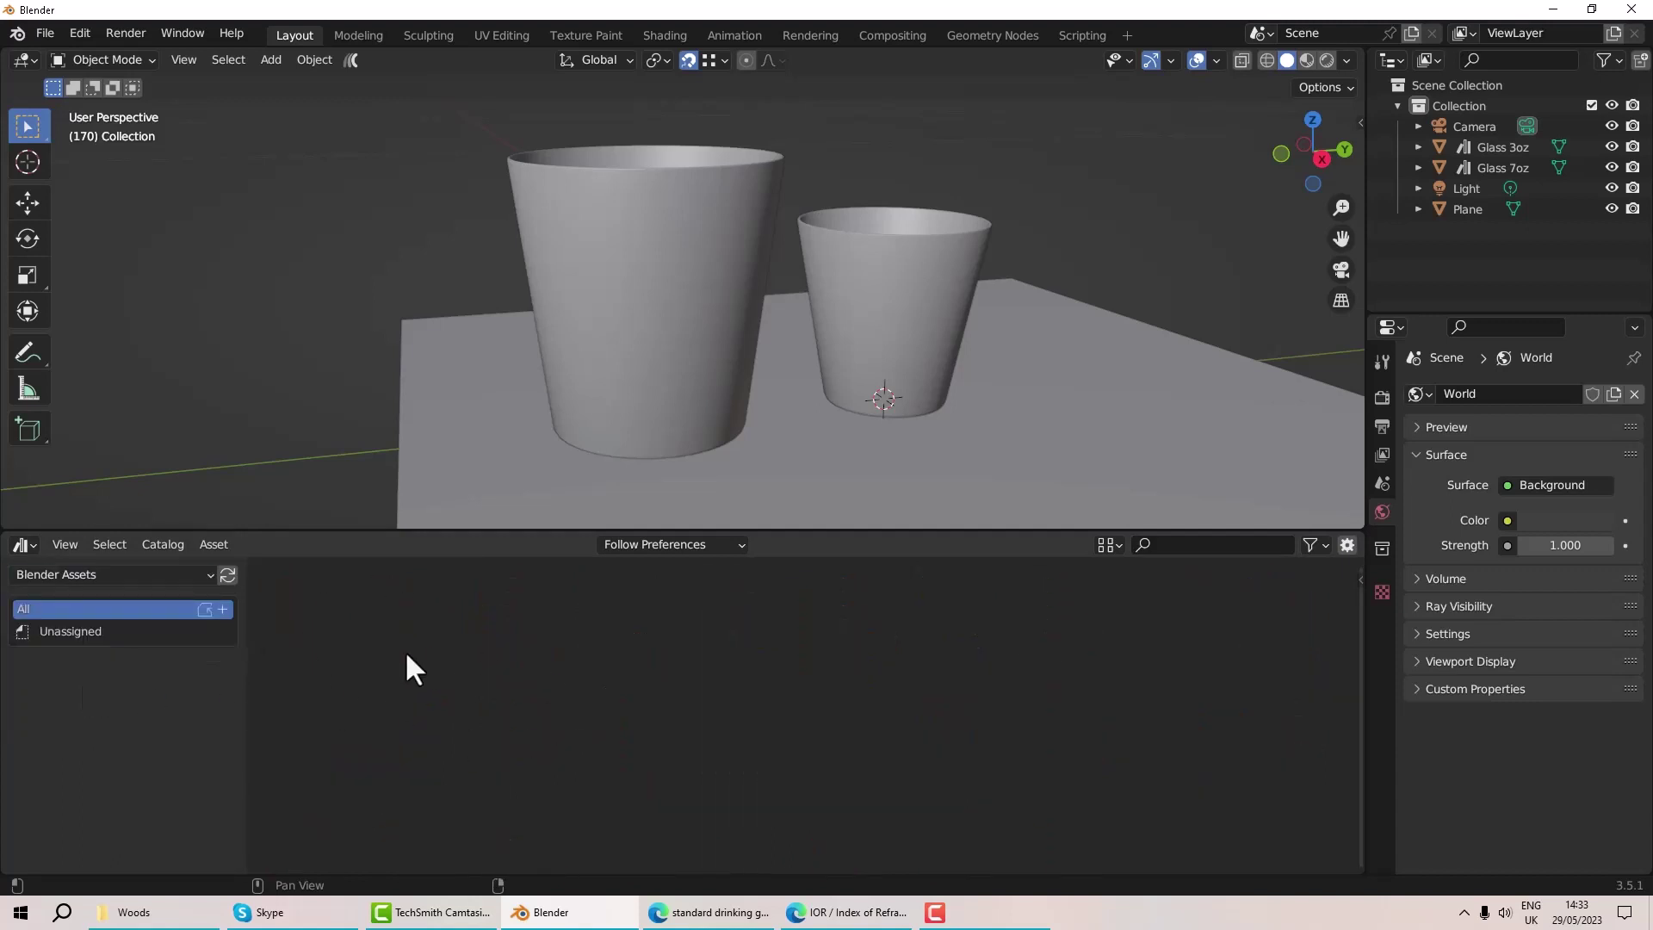
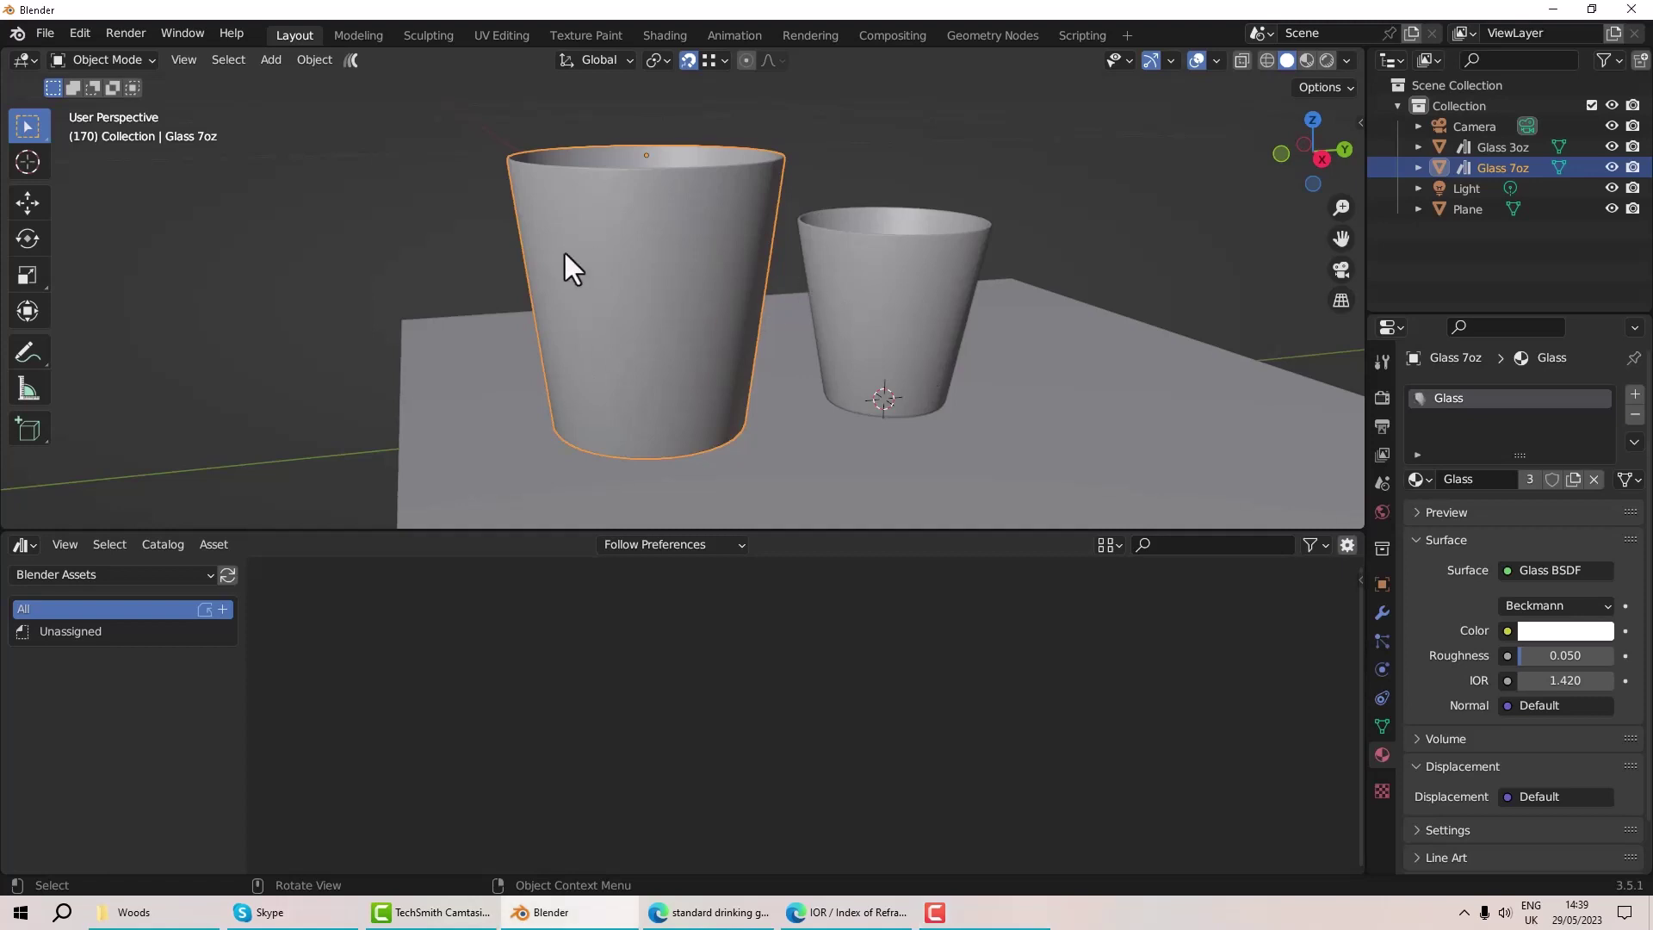
Delete the plane, the camera and the light from the scene
{"action": "left_click", "coordinate": [906, 349]}
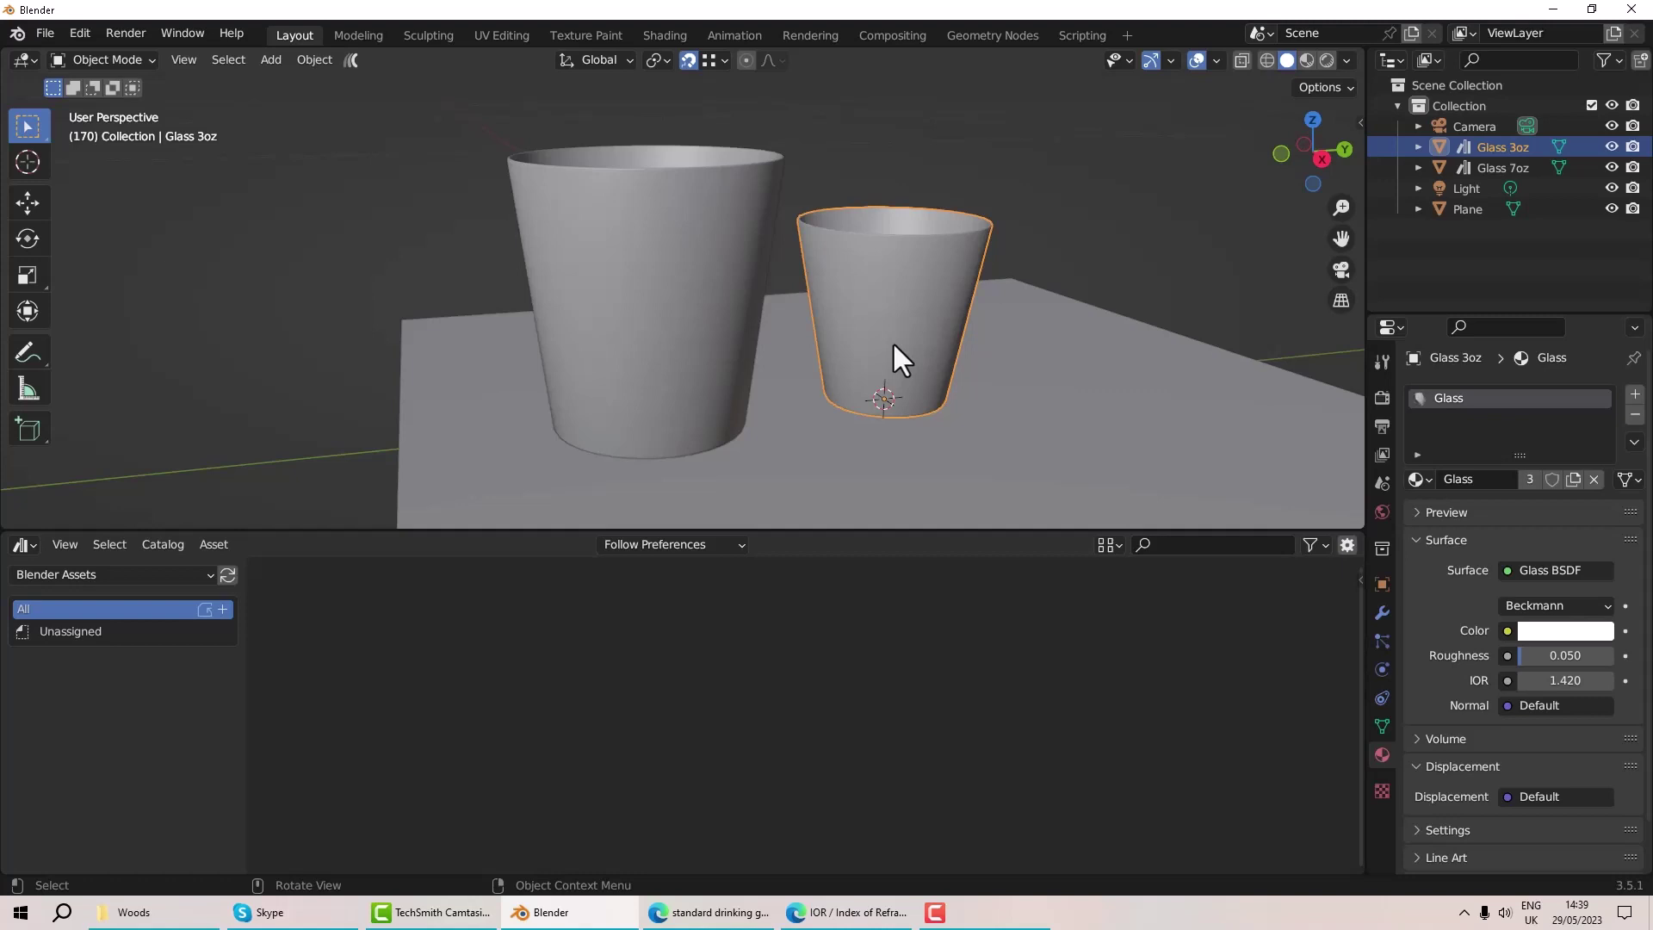
{"action": "left_click", "coordinate": [1179, 427]}
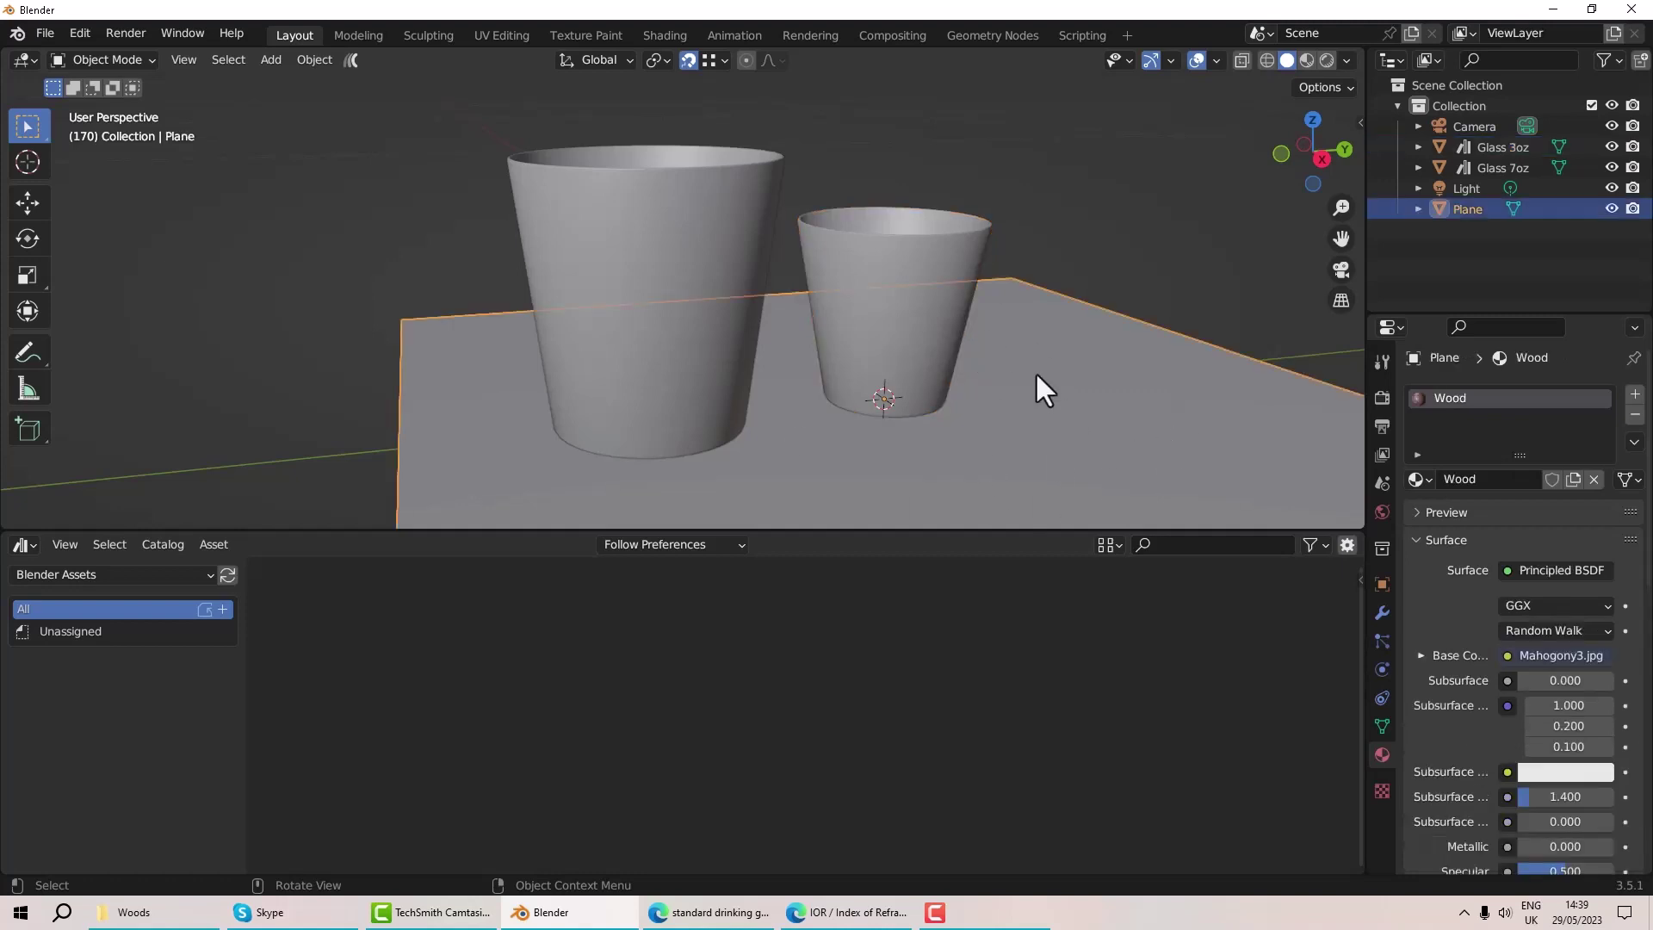
{"action": "key", "text": "Delete"}
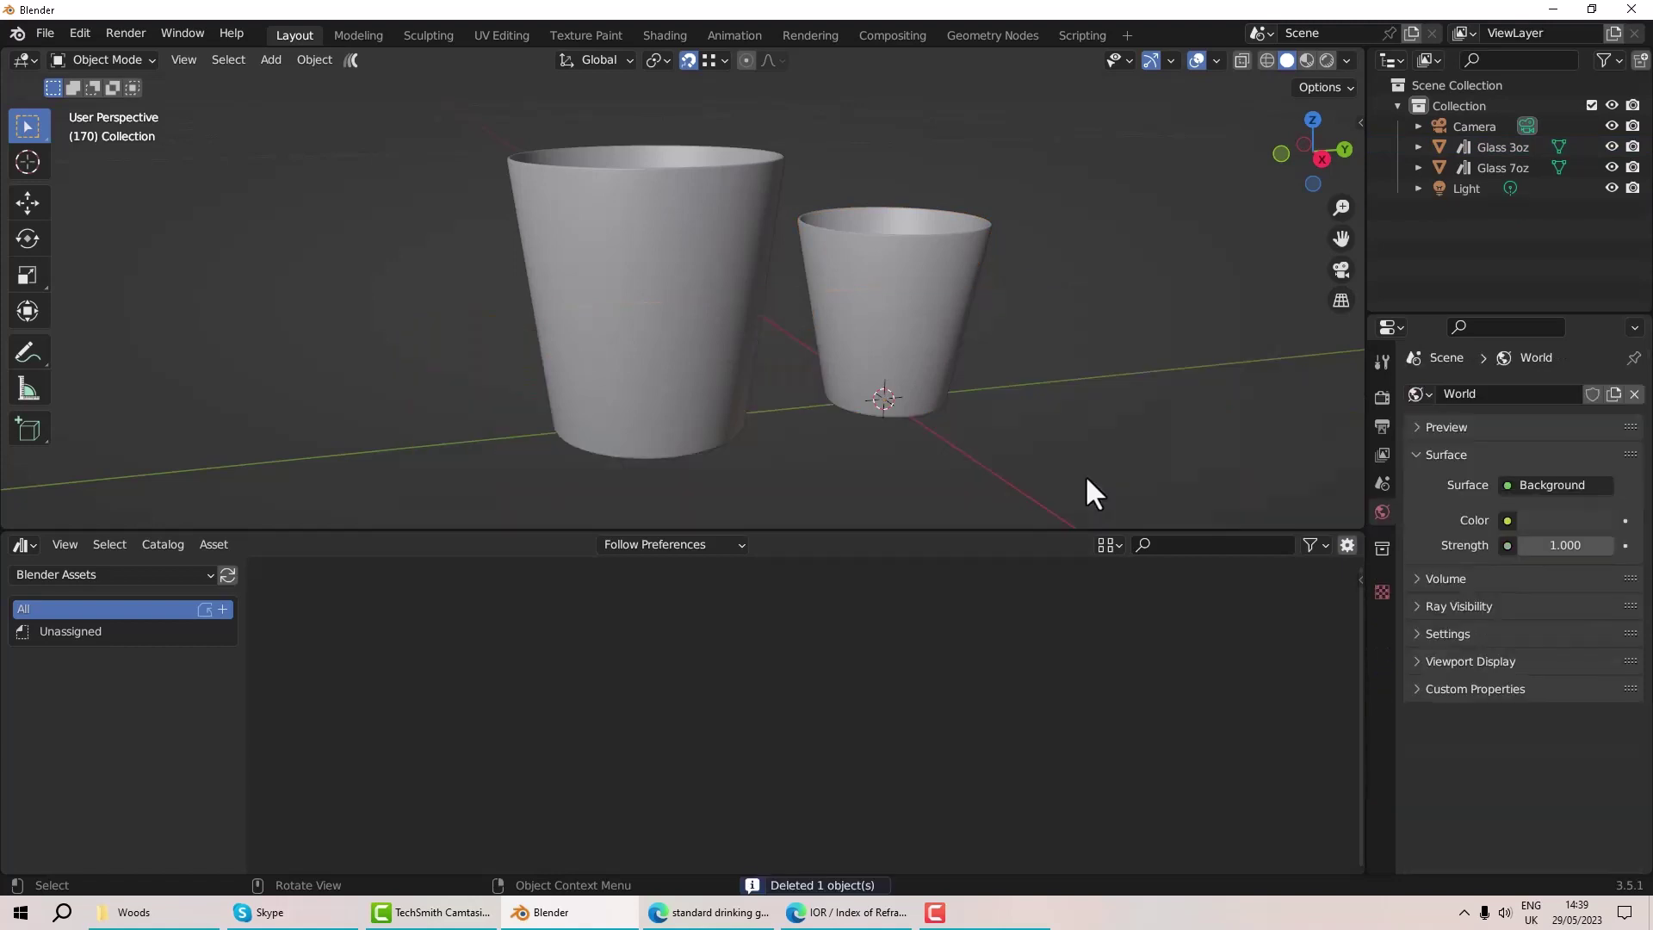
{"action": "left_click", "coordinate": [1468, 126]}
{"action": "left_click", "coordinate": [1468, 187], "text": "shift"}
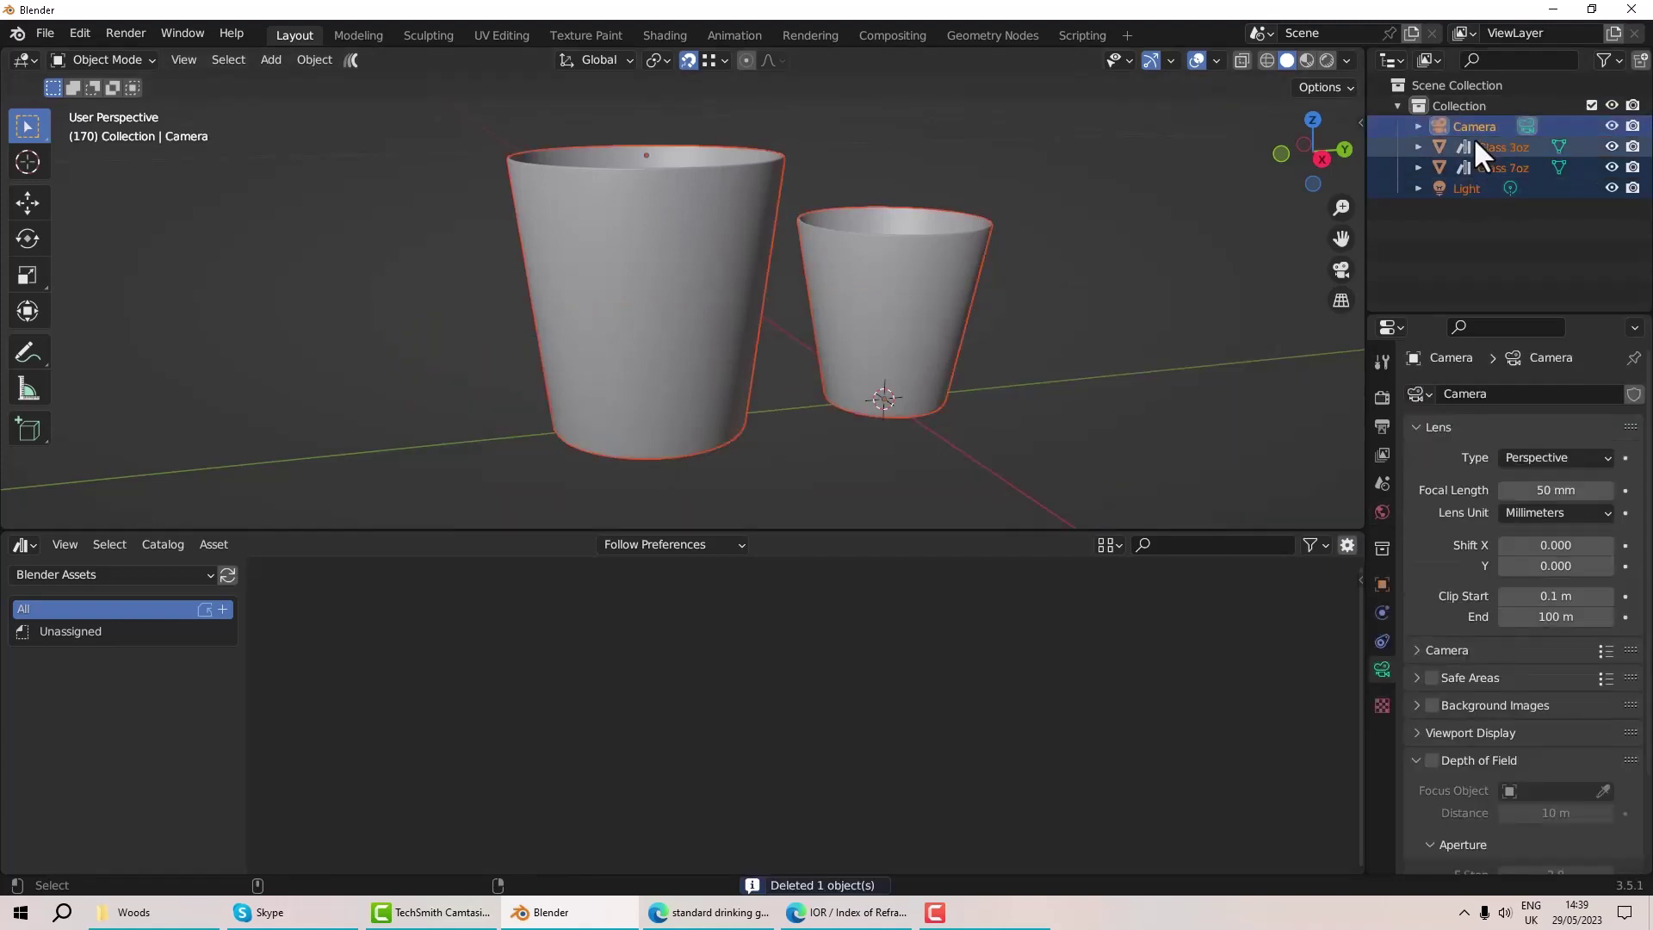
{"action": "left_click", "coordinate": [1472, 131]}
{"action": "left_click", "coordinate": [1471, 184], "text": "ctrl"}
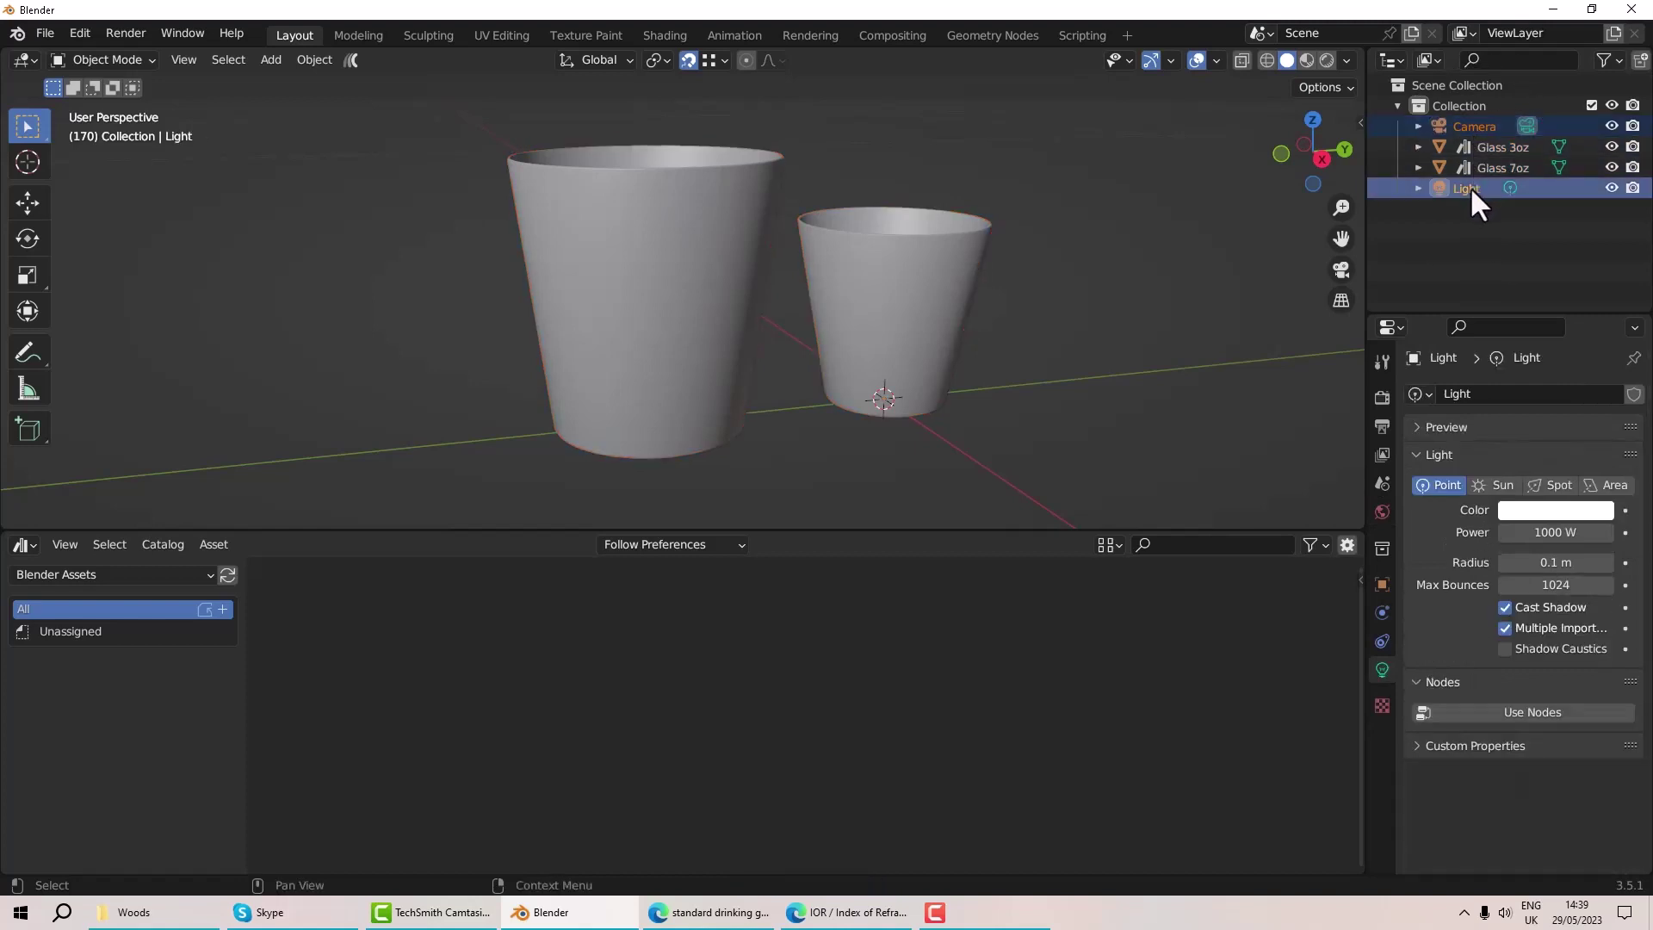
{"action": "key", "text": "Delete"}
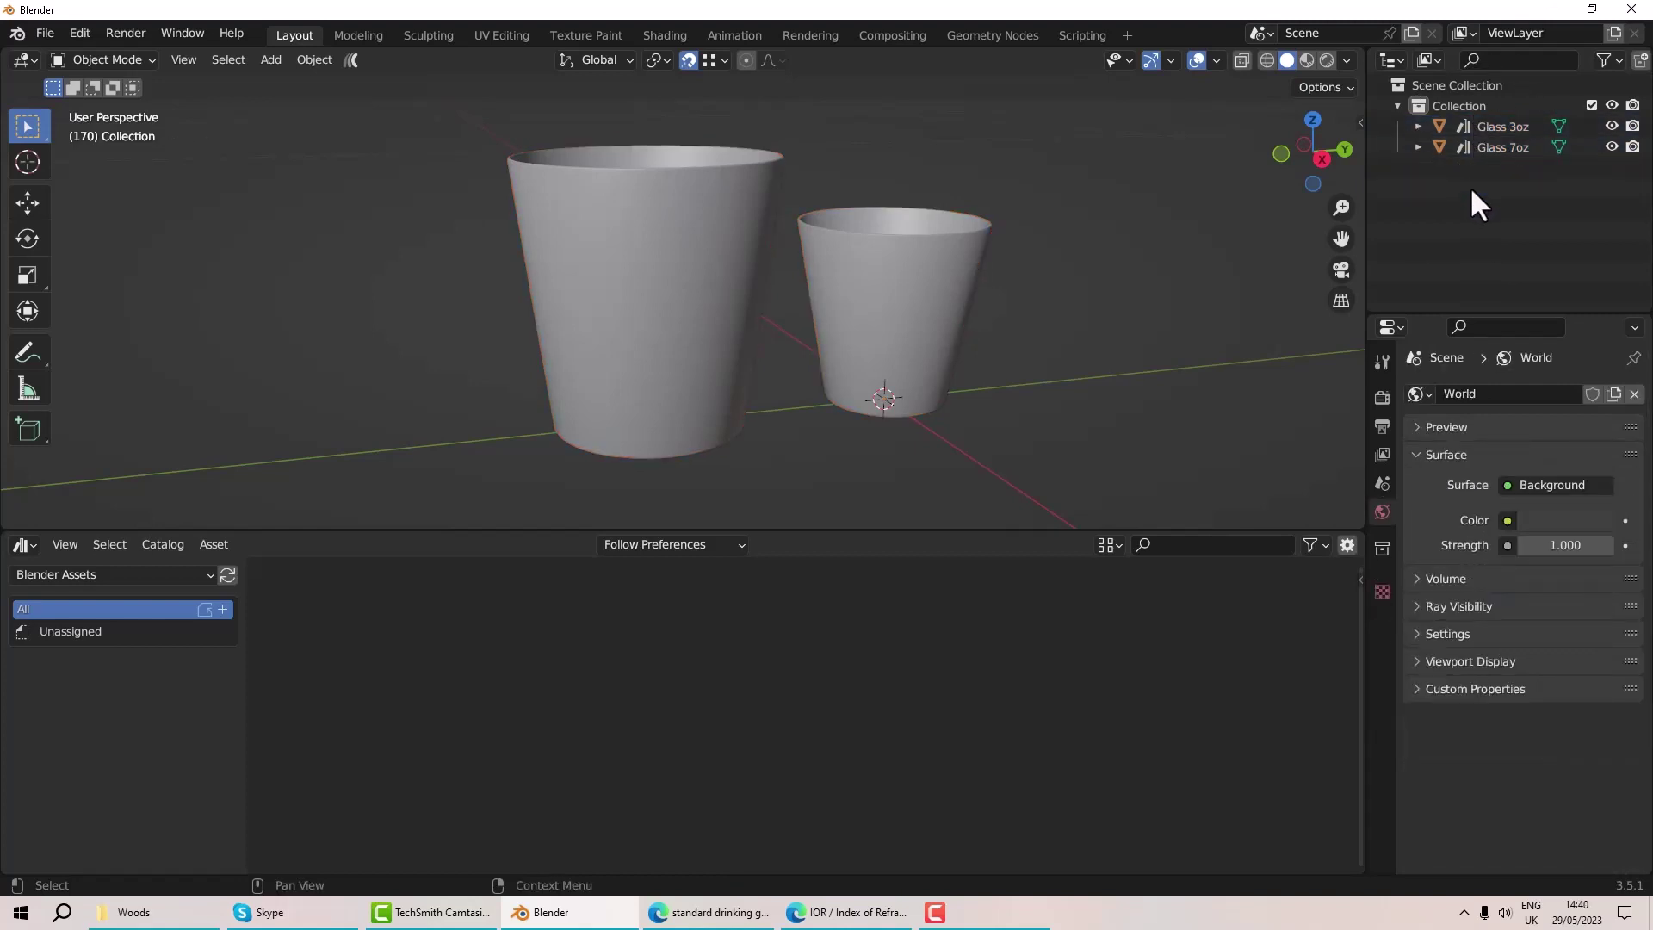
Rename the collection holding the two glasses as Glasses
{"action": "double_click", "coordinate": [1444, 106]}
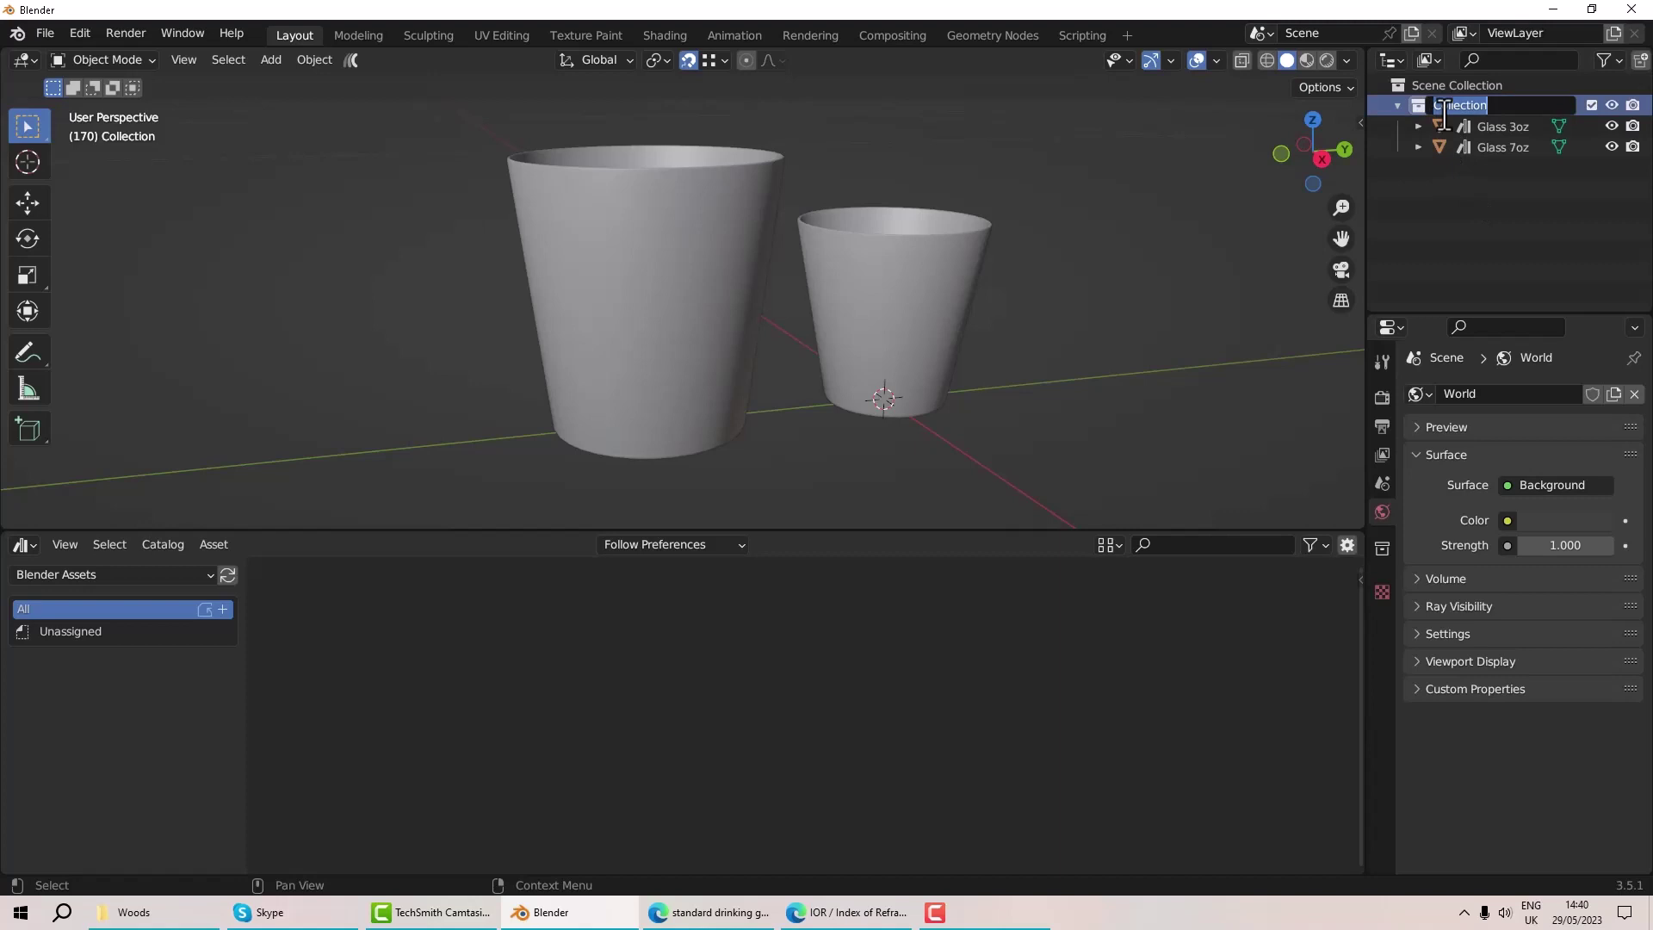
{"action": "type", "text": "Glasses"}
{"action": "key", "text": "Return"}
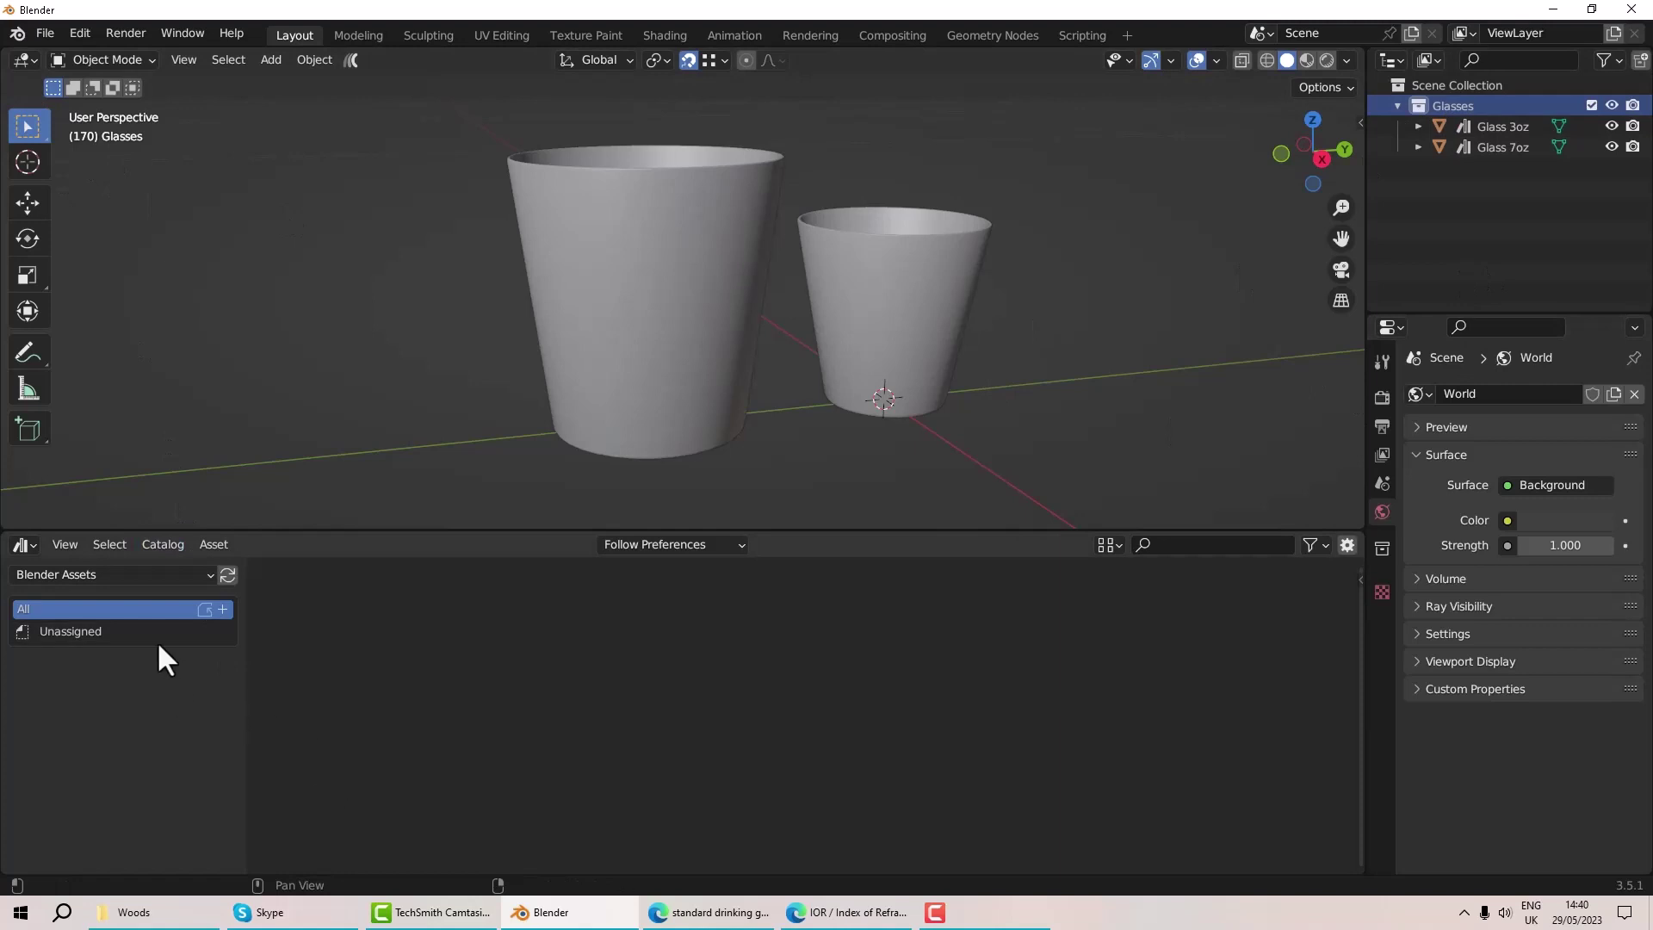
Save the file as Glasses.blend in the E:\Blender Assets folder
{"action": "left_click", "coordinate": [45, 32]}
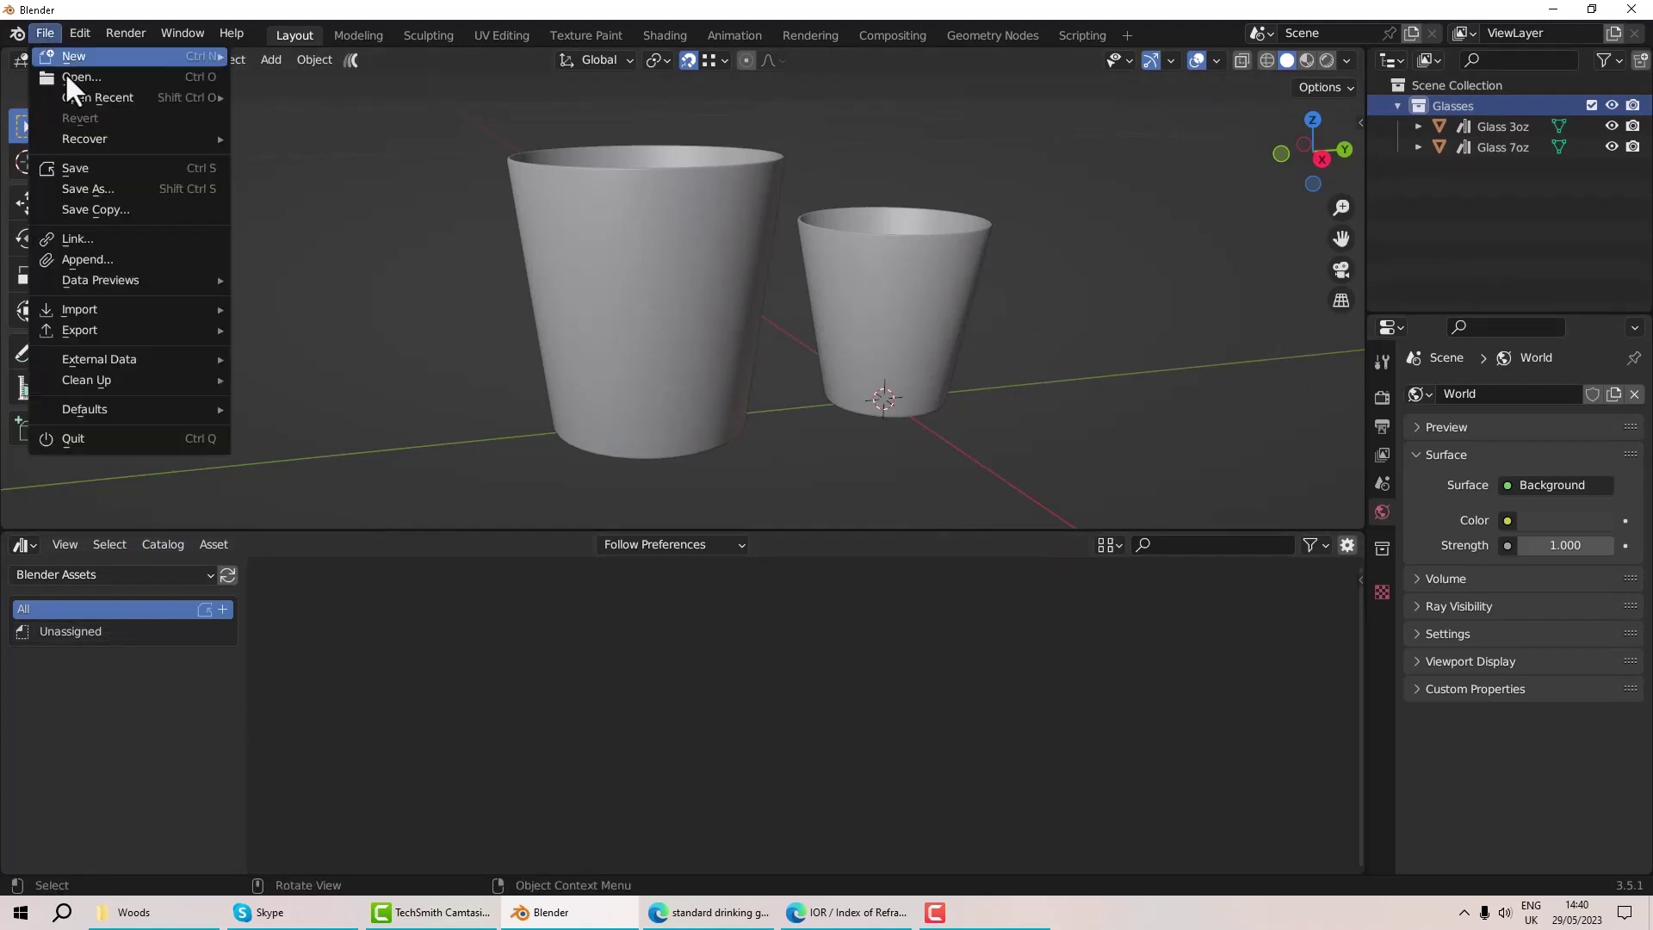
{"action": "left_click", "coordinate": [103, 186]}
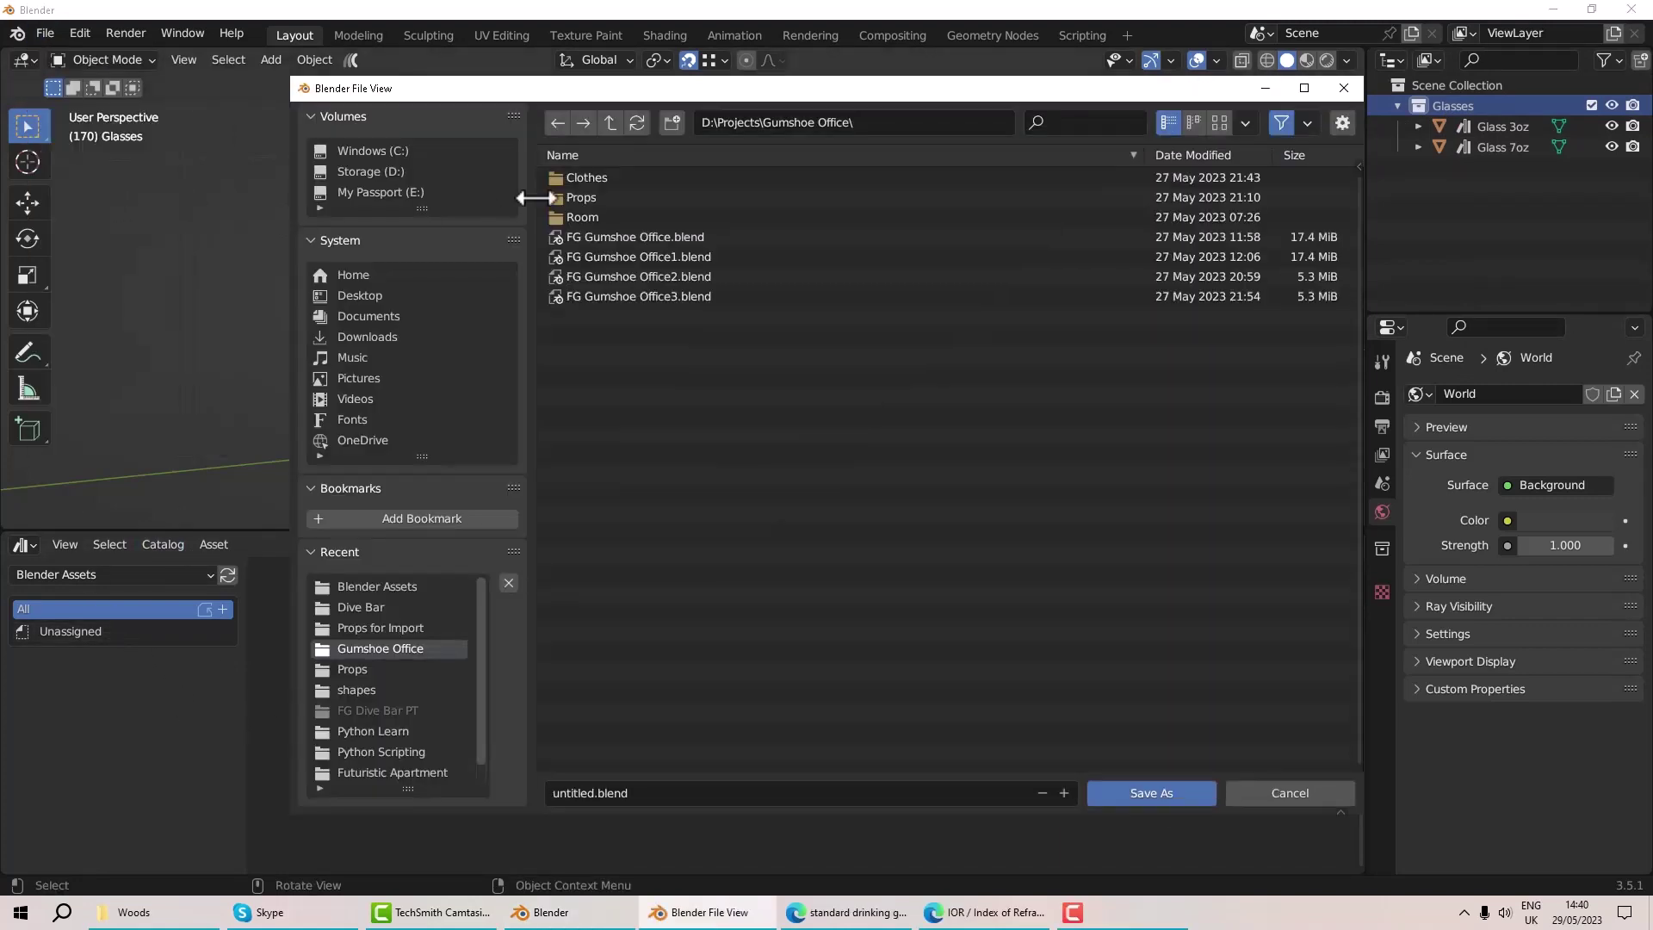
{"action": "left_click", "coordinate": [365, 193]}
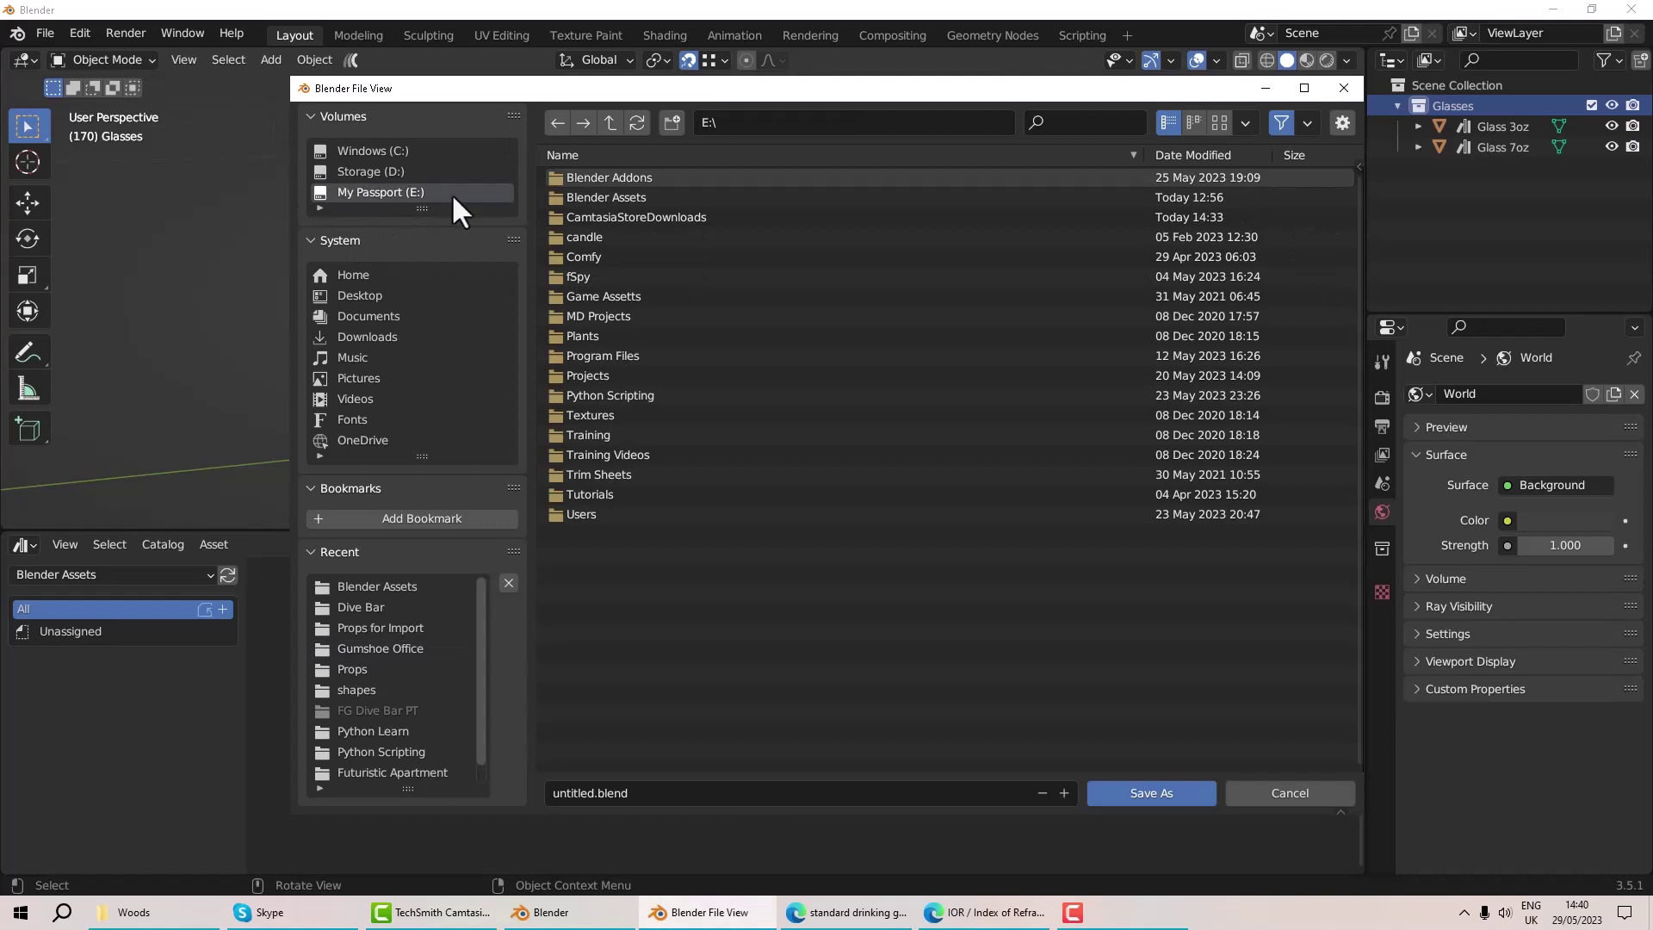
{"action": "left_click", "coordinate": [611, 197]}
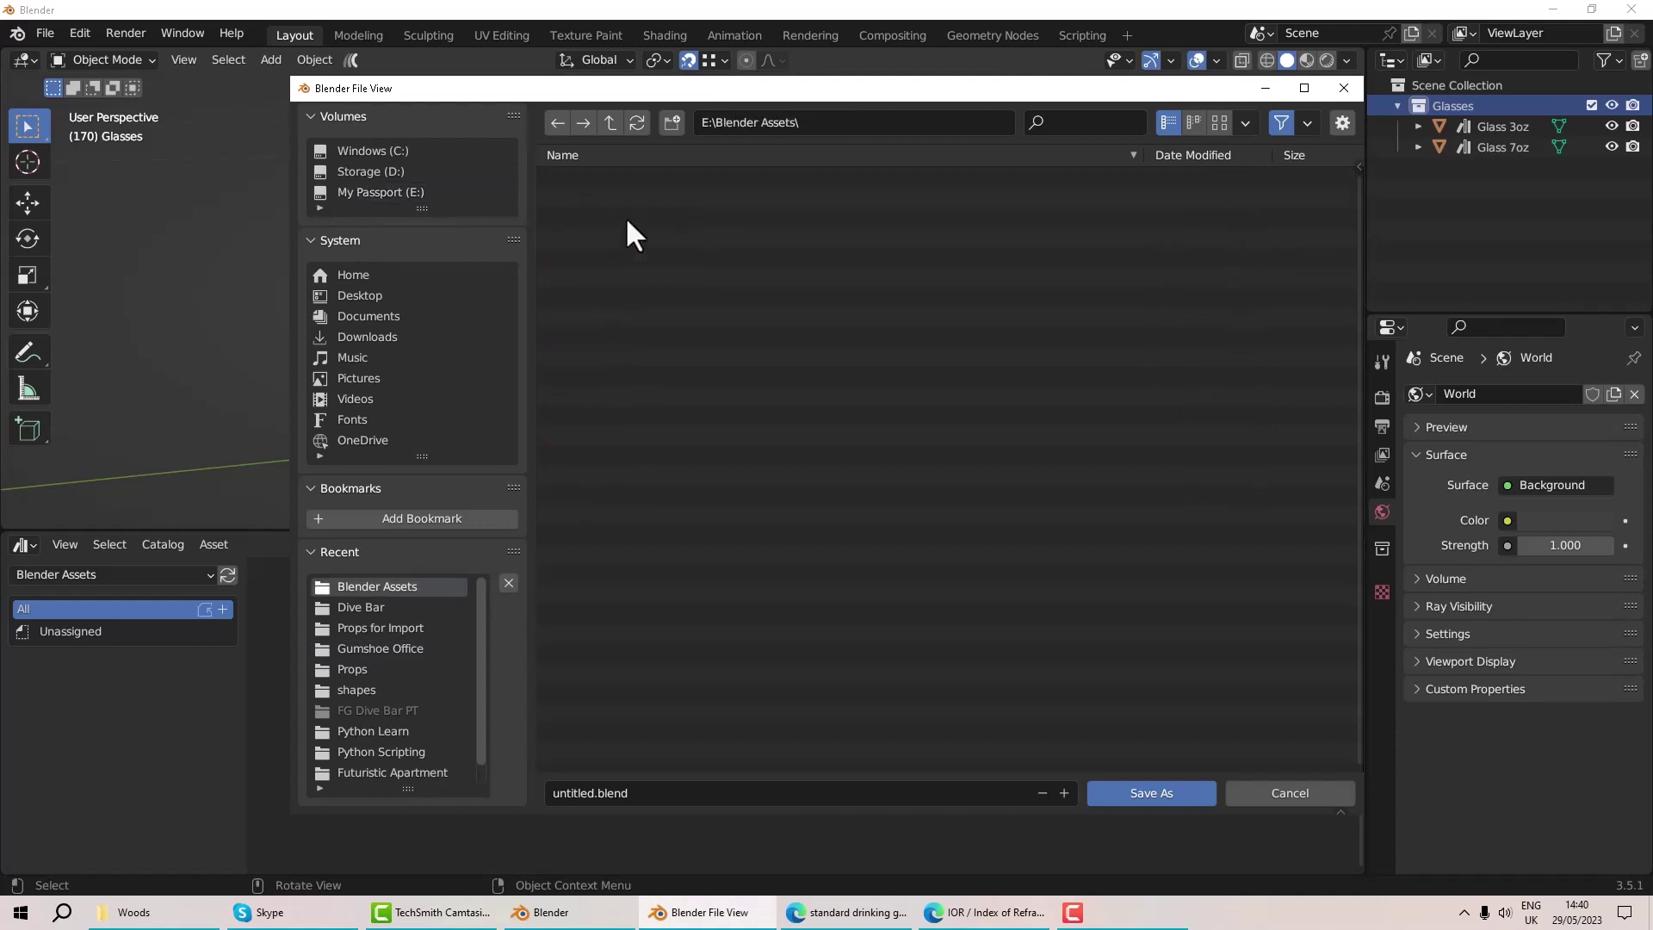
{"action": "left_click", "coordinate": [589, 787]}
{"action": "left_click_drag", "start_coordinate": [597, 793], "coordinate": [538, 796]}
{"action": "type", "text": "Glasses."}
{"action": "left_click", "coordinate": [1164, 790]}
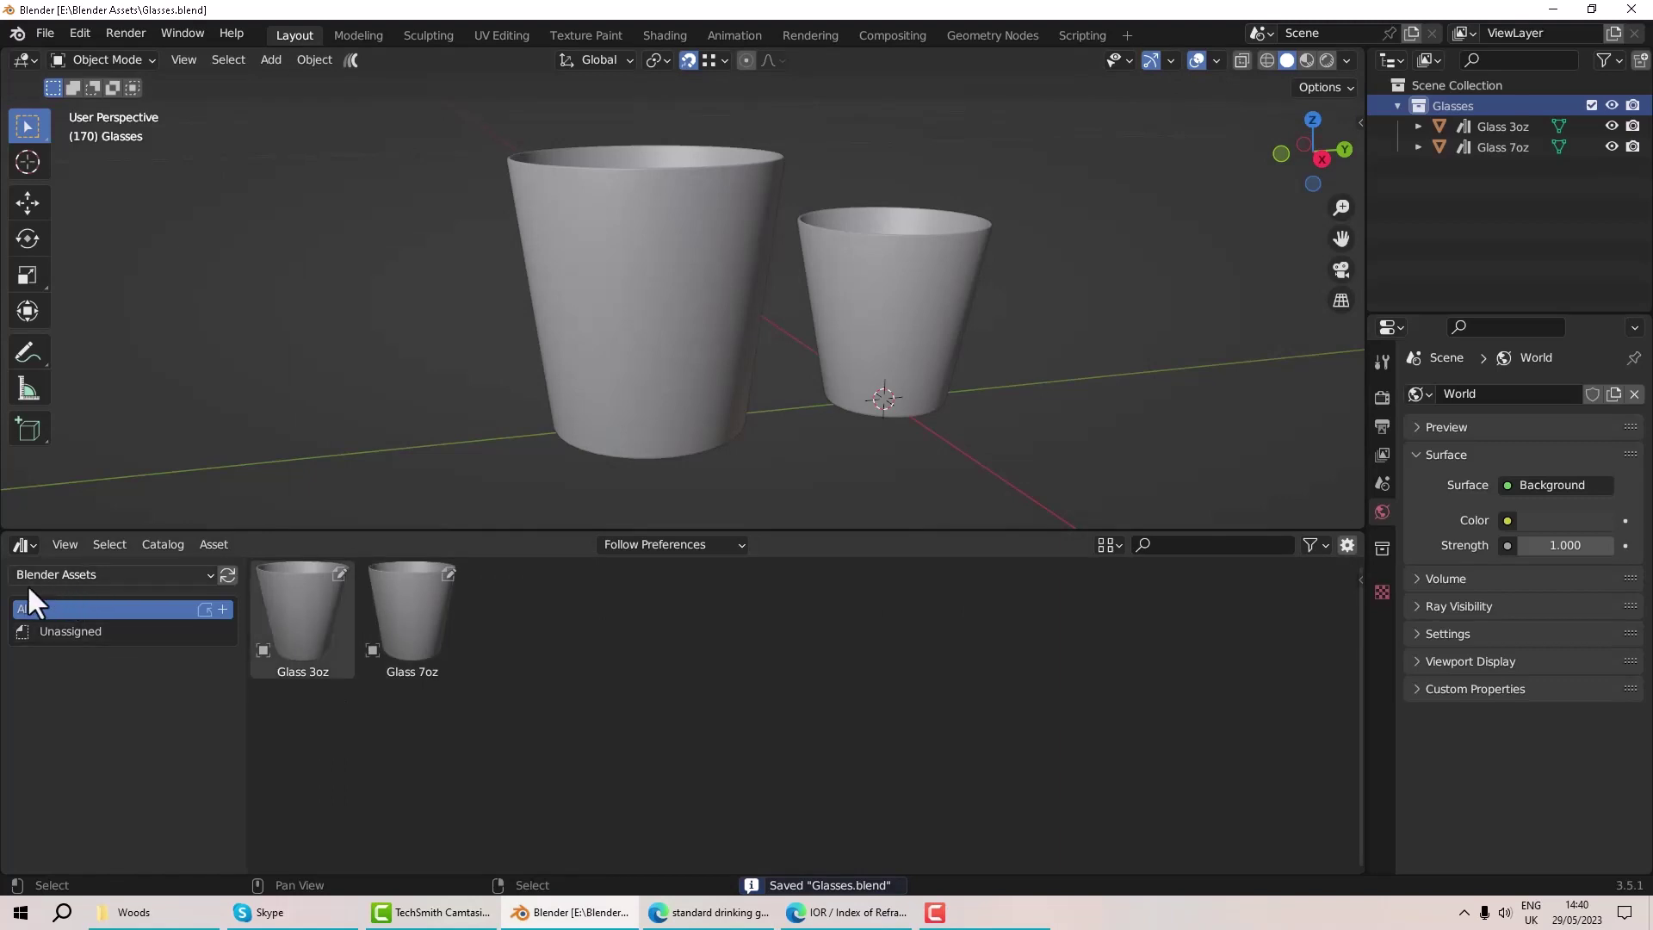
Display the assets from all libraries in the Asset Browser and start a new General file
{"action": "left_click", "coordinate": [90, 577]}
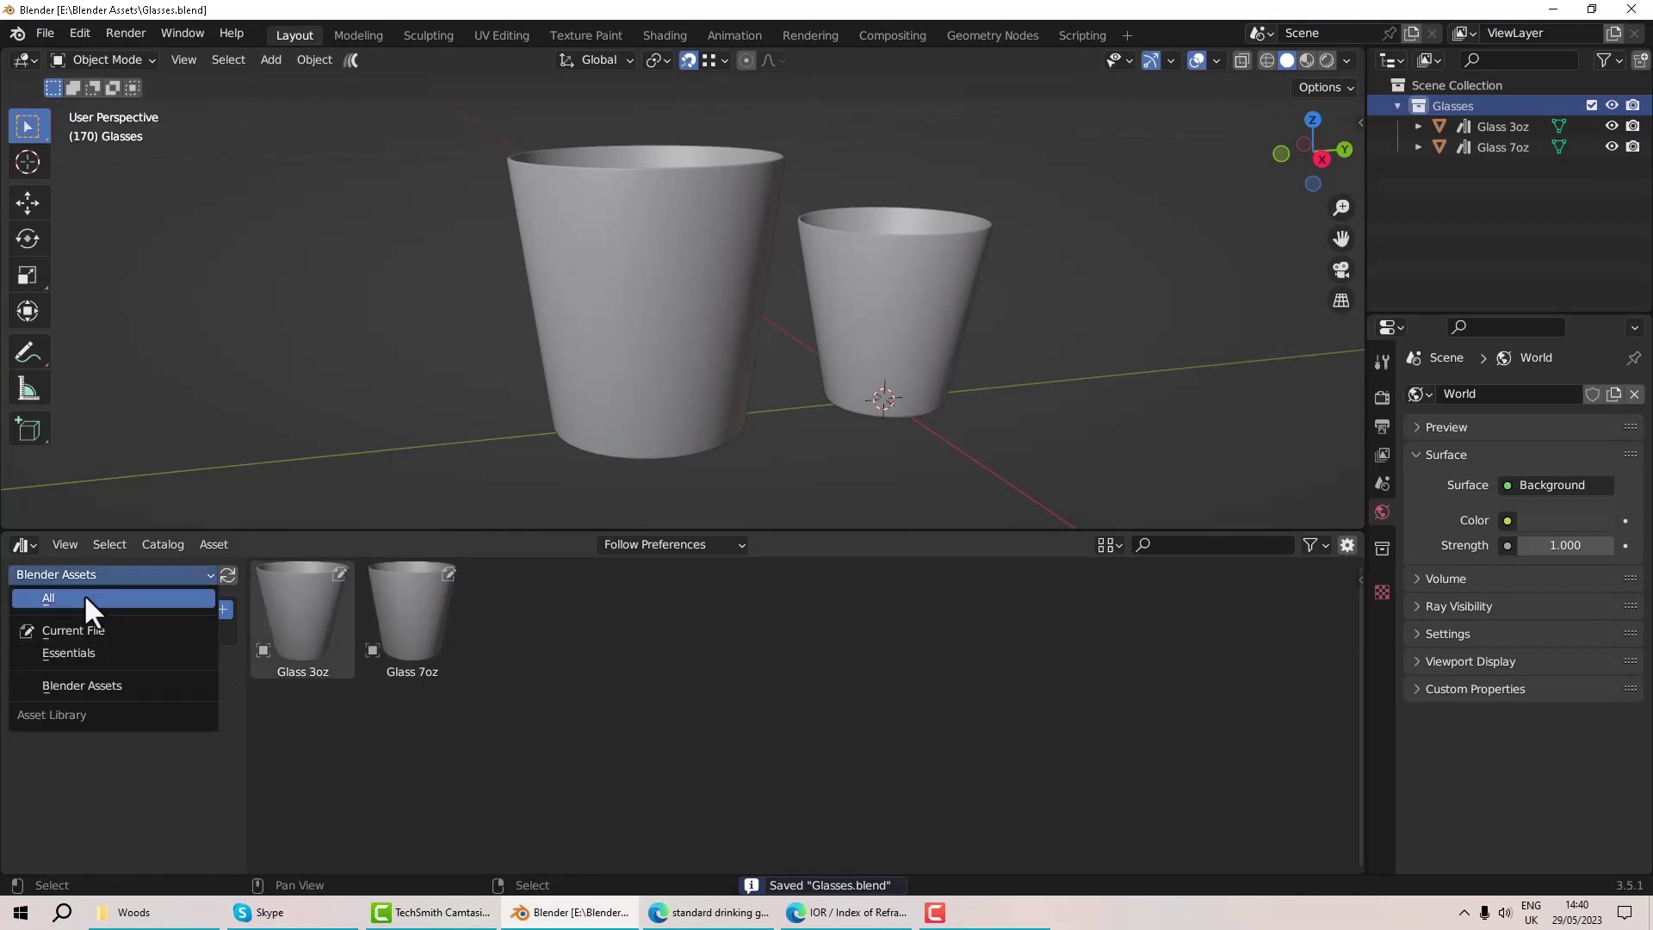
{"action": "left_click", "coordinate": [85, 592]}
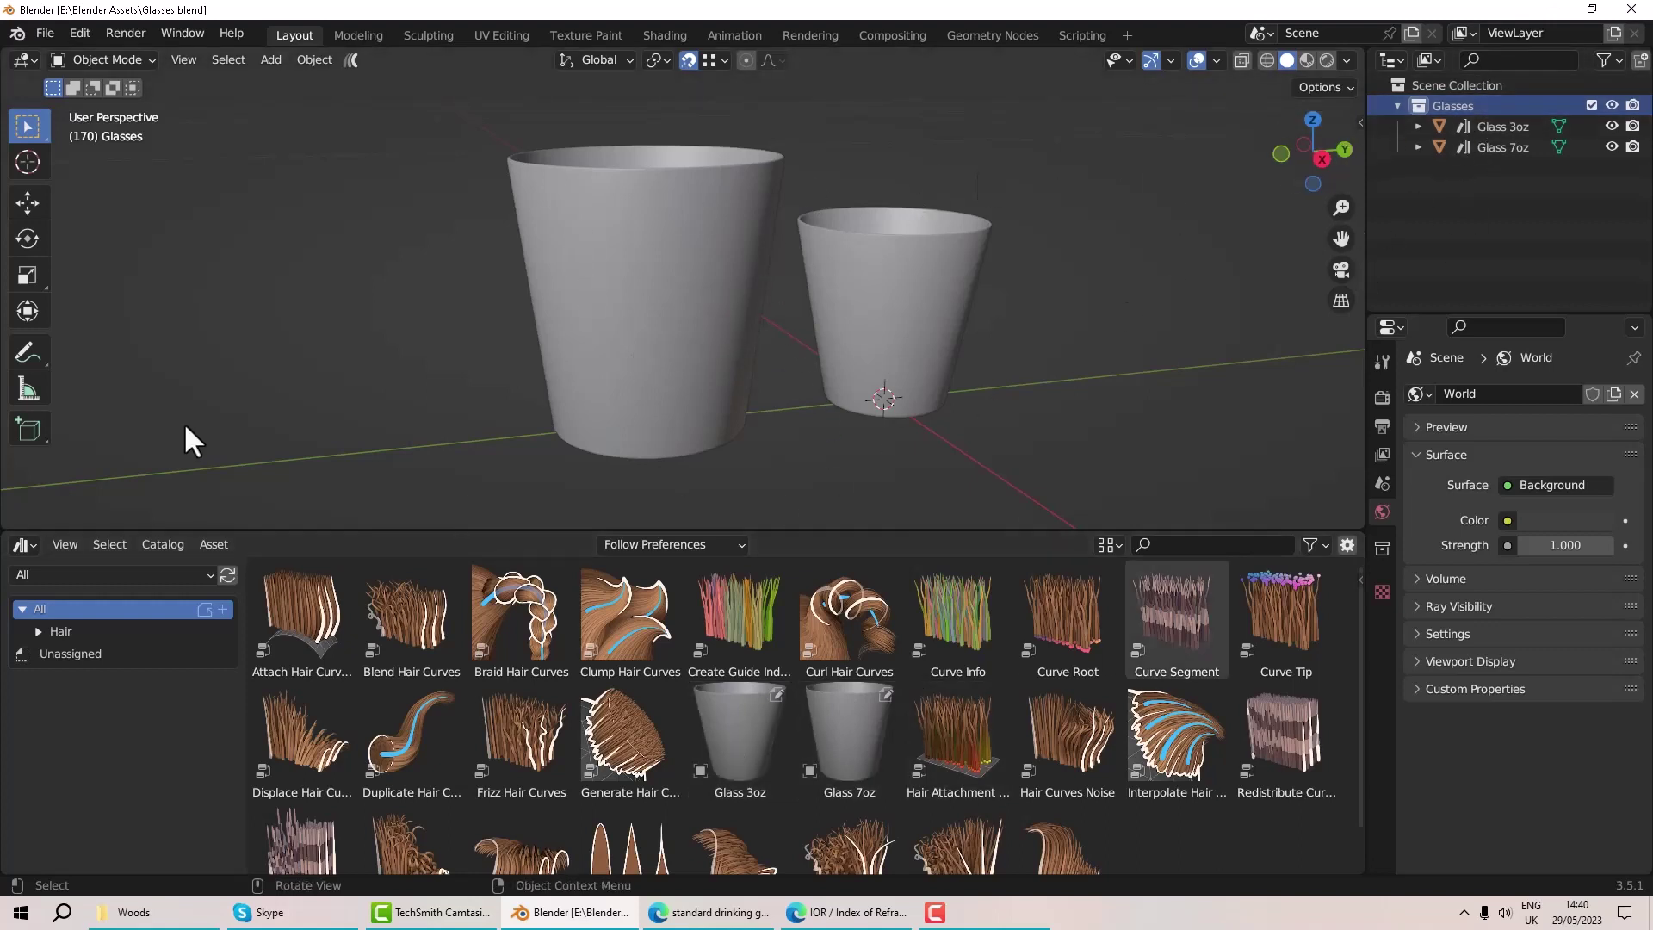
{"action": "left_click", "coordinate": [40, 29]}
{"action": "mouse_move", "coordinate": [53, 55]}
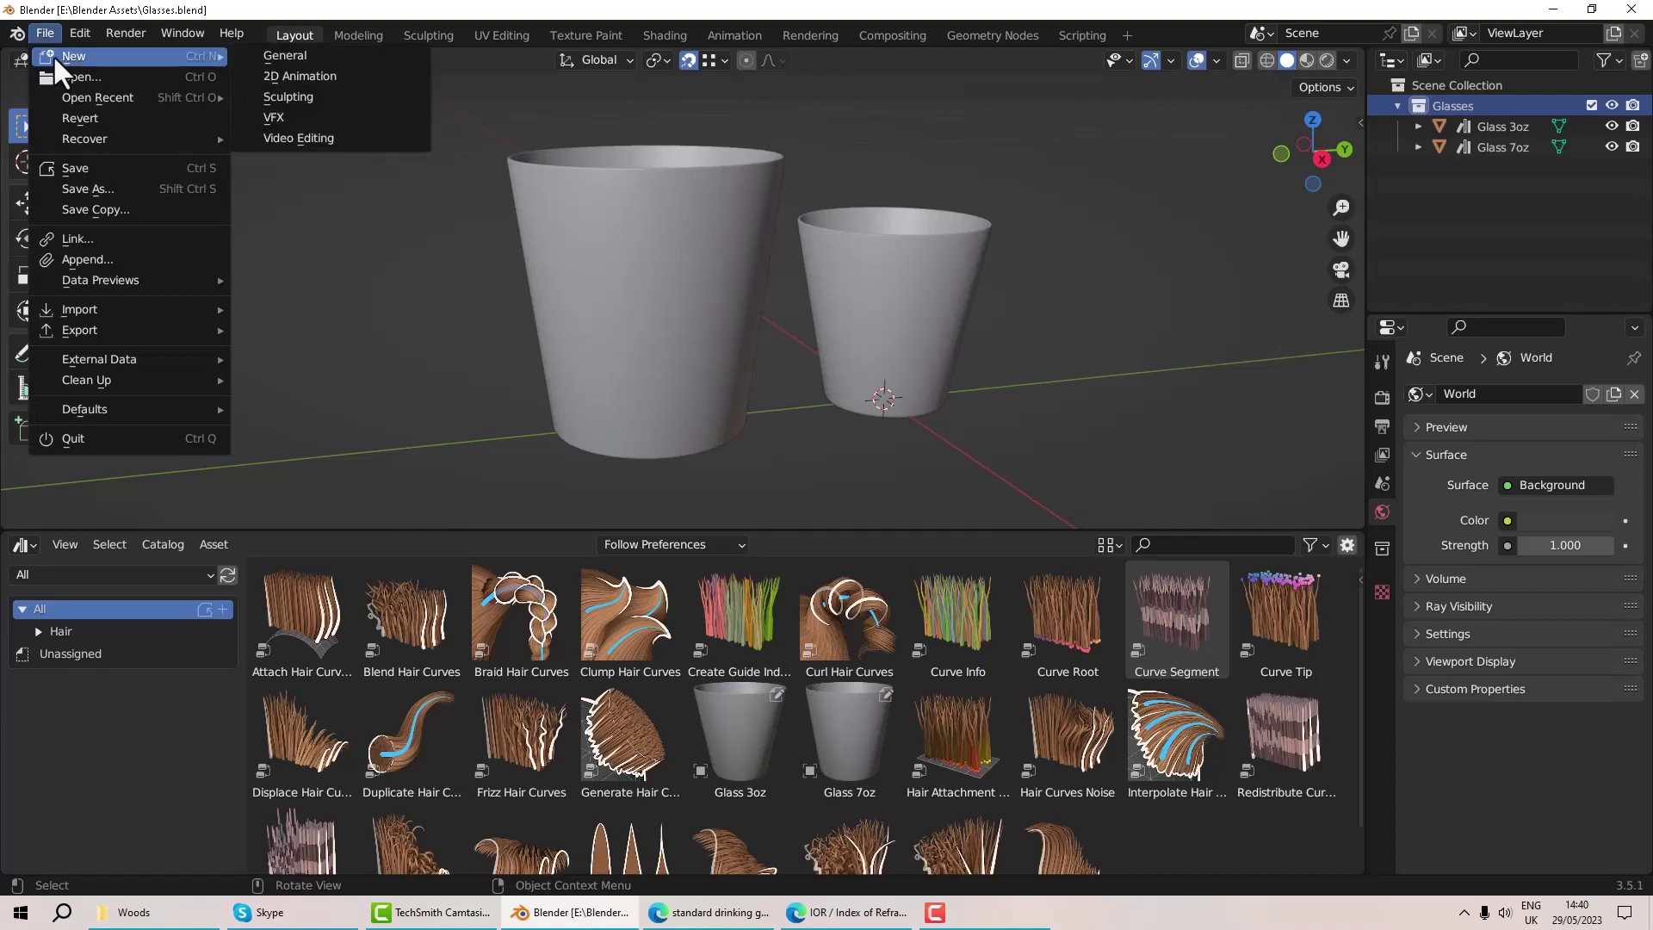
{"action": "left_click", "coordinate": [297, 50]}
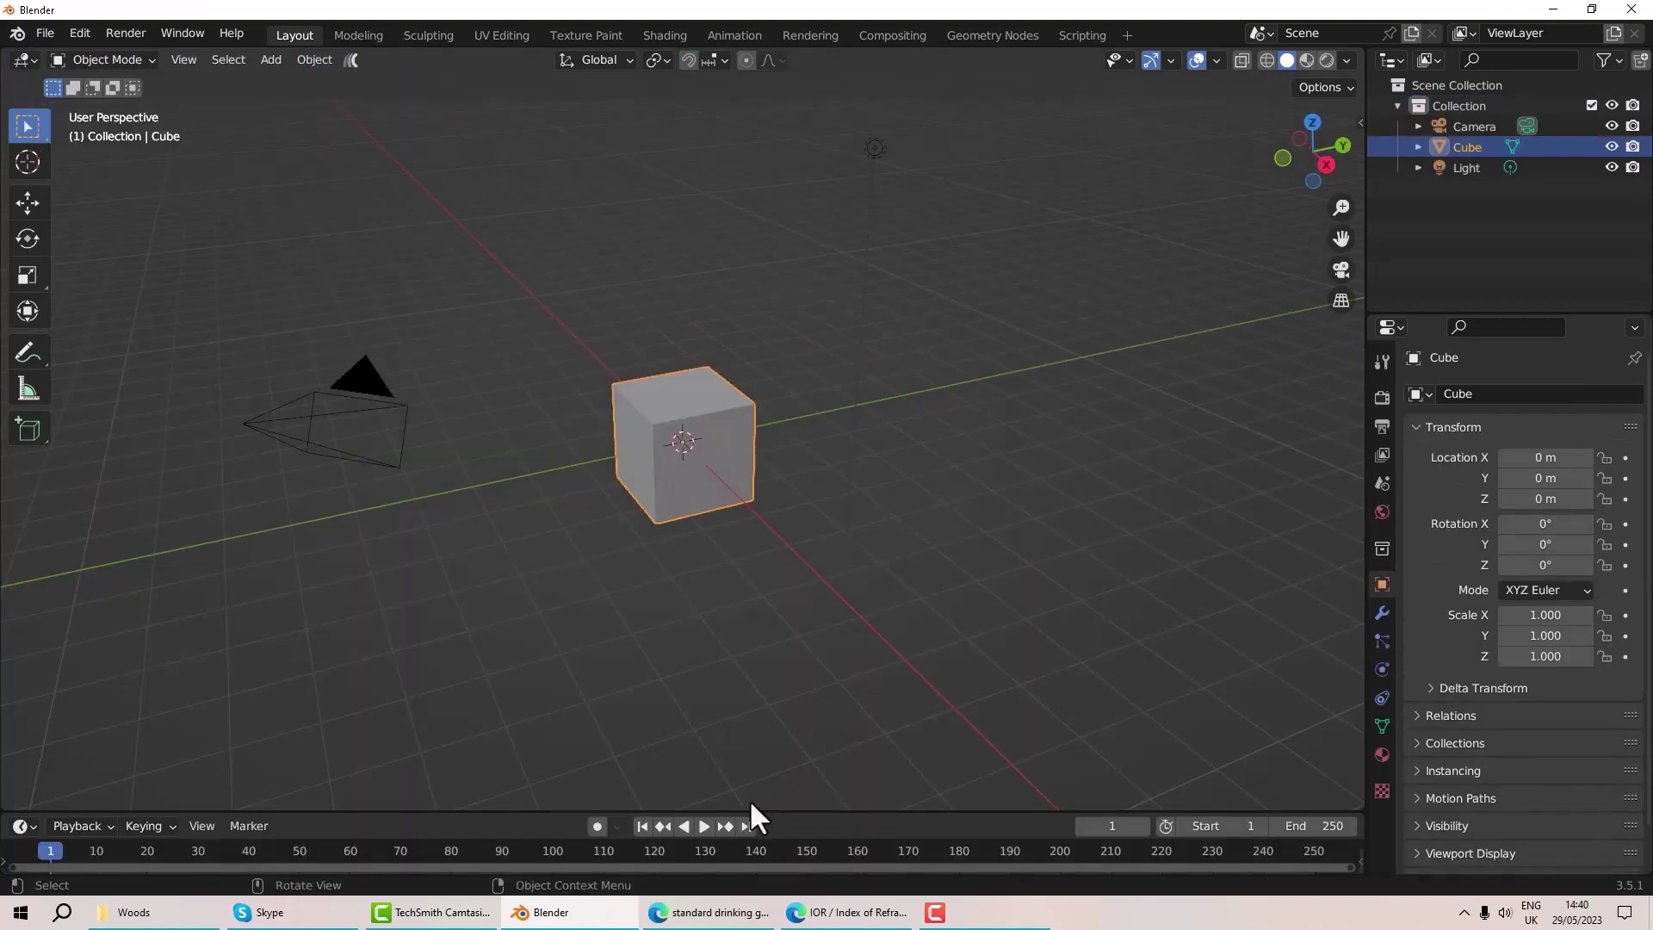
Enlarge the timeline area and turn it into an Asset Browser showing the Blender Assets library
{"action": "left_click_drag", "start_coordinate": [302, 811], "coordinate": [302, 535]}
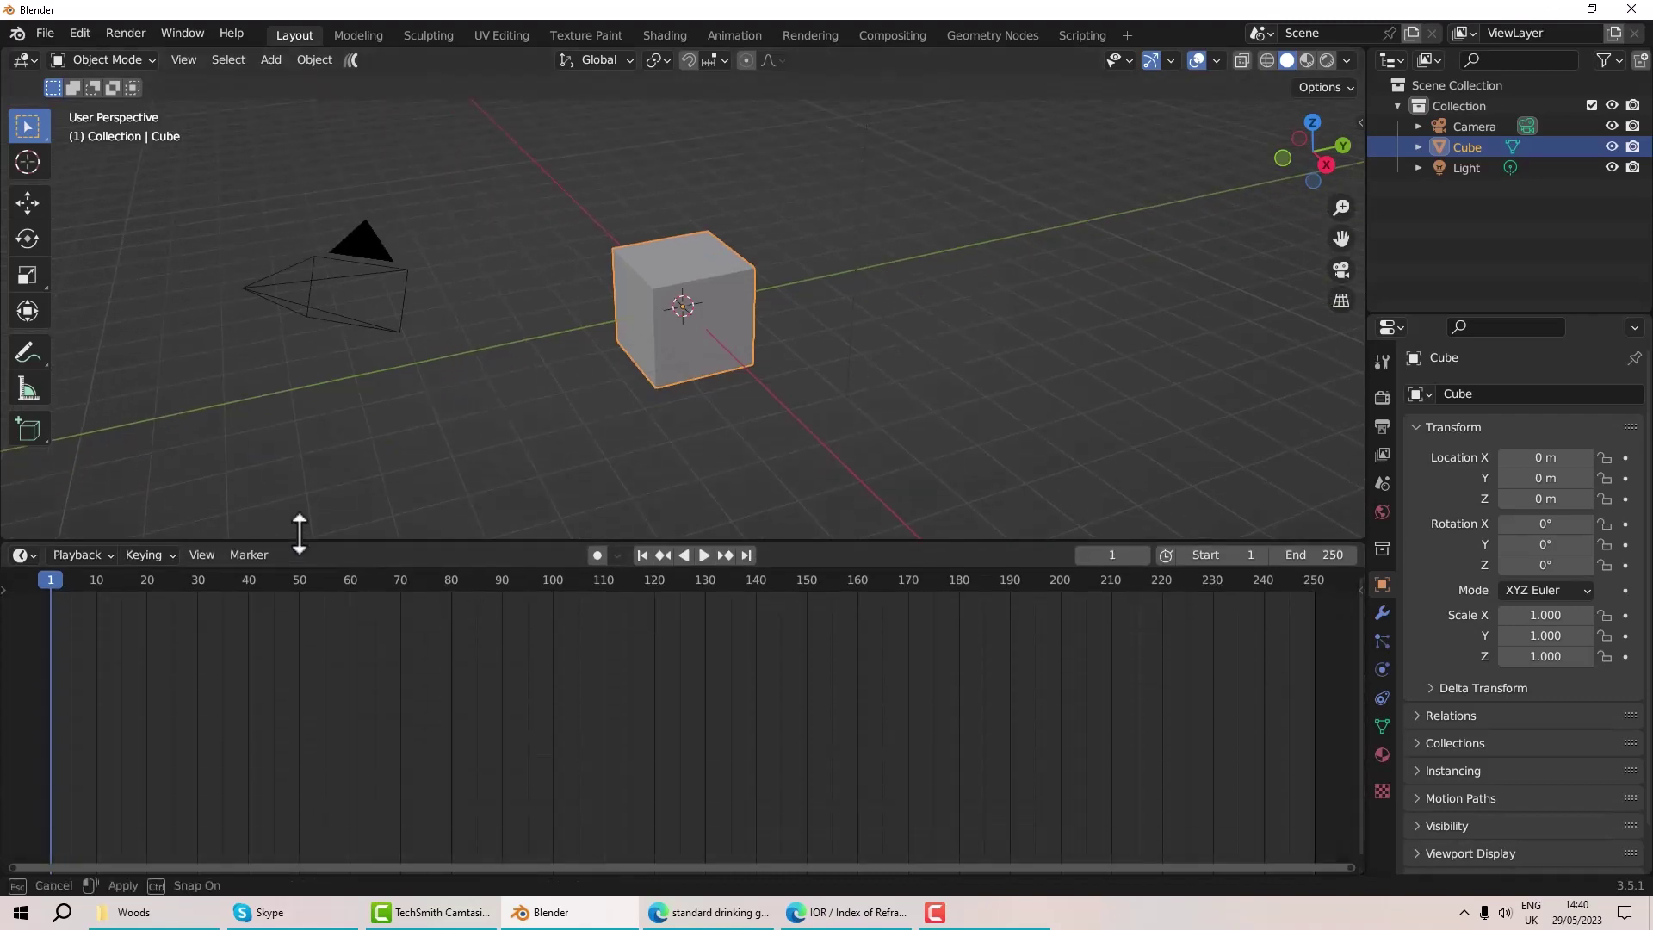
{"action": "left_click", "coordinate": [21, 552]}
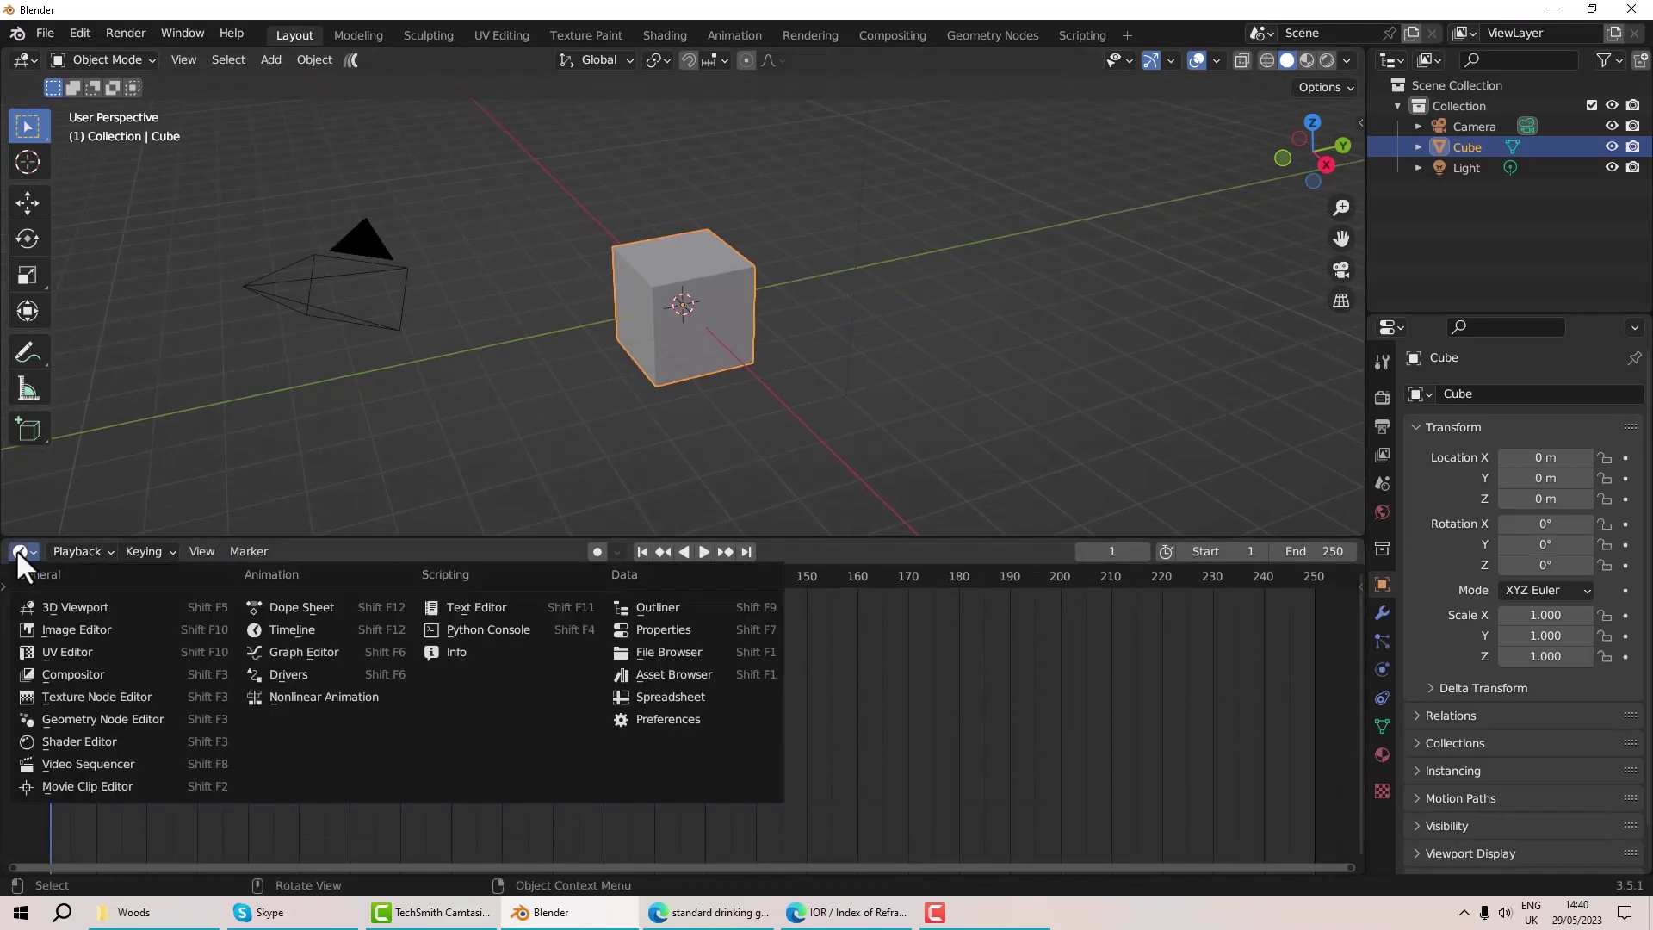
{"action": "left_click", "coordinate": [634, 674]}
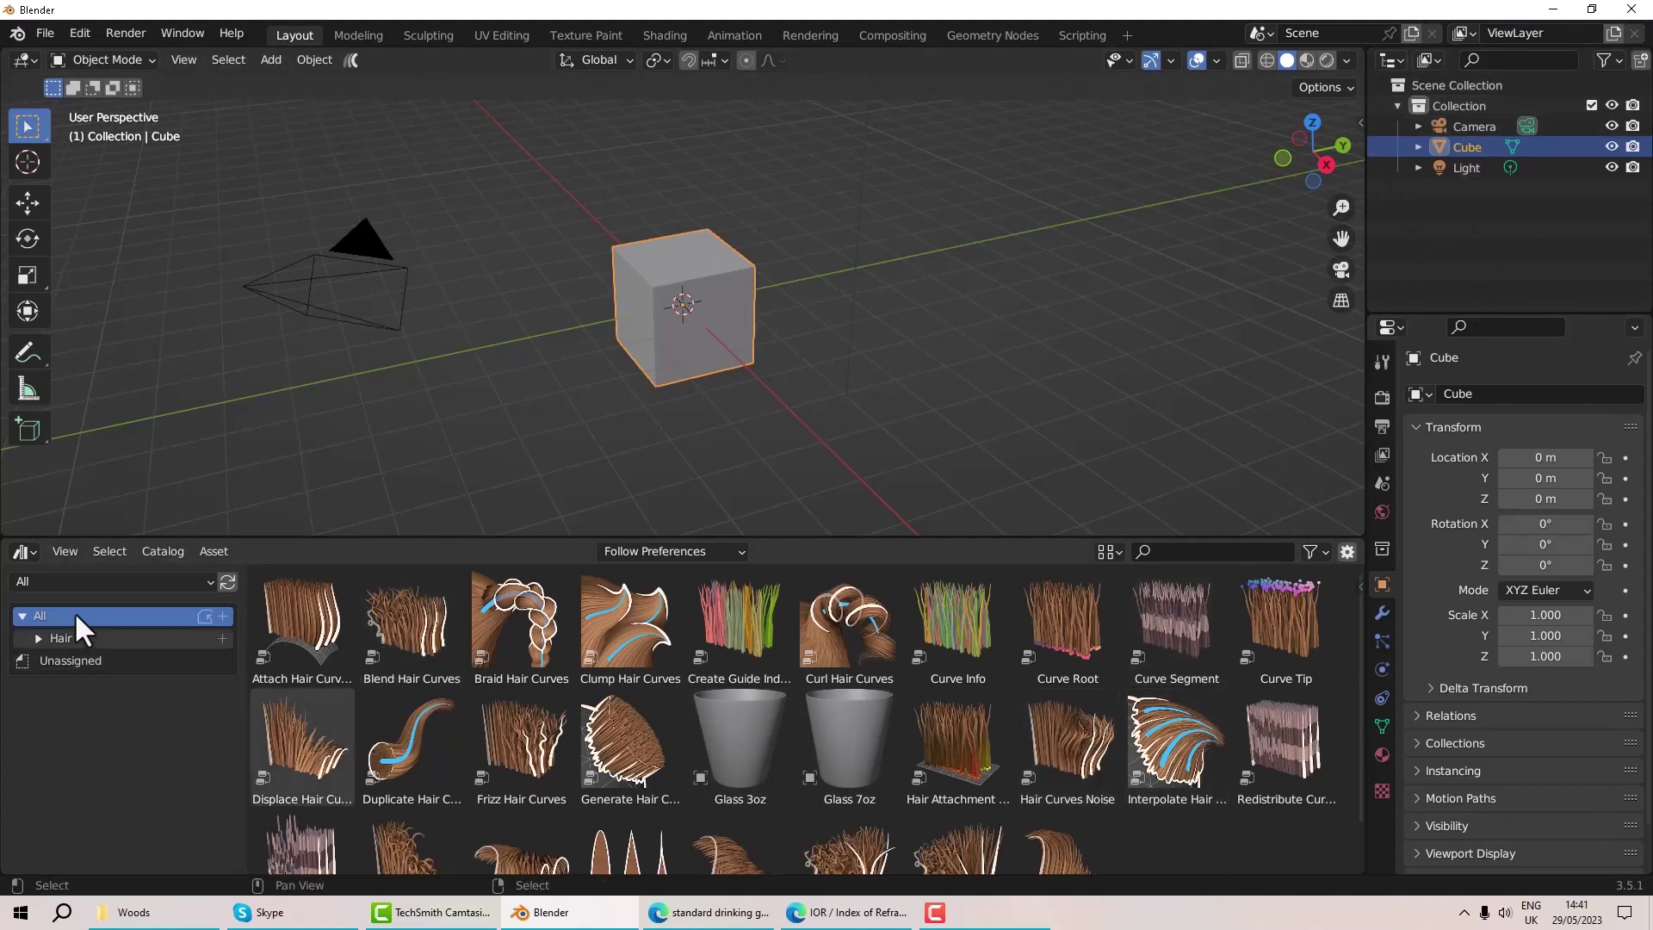
{"action": "left_click", "coordinate": [60, 582]}
{"action": "left_click", "coordinate": [60, 693]}
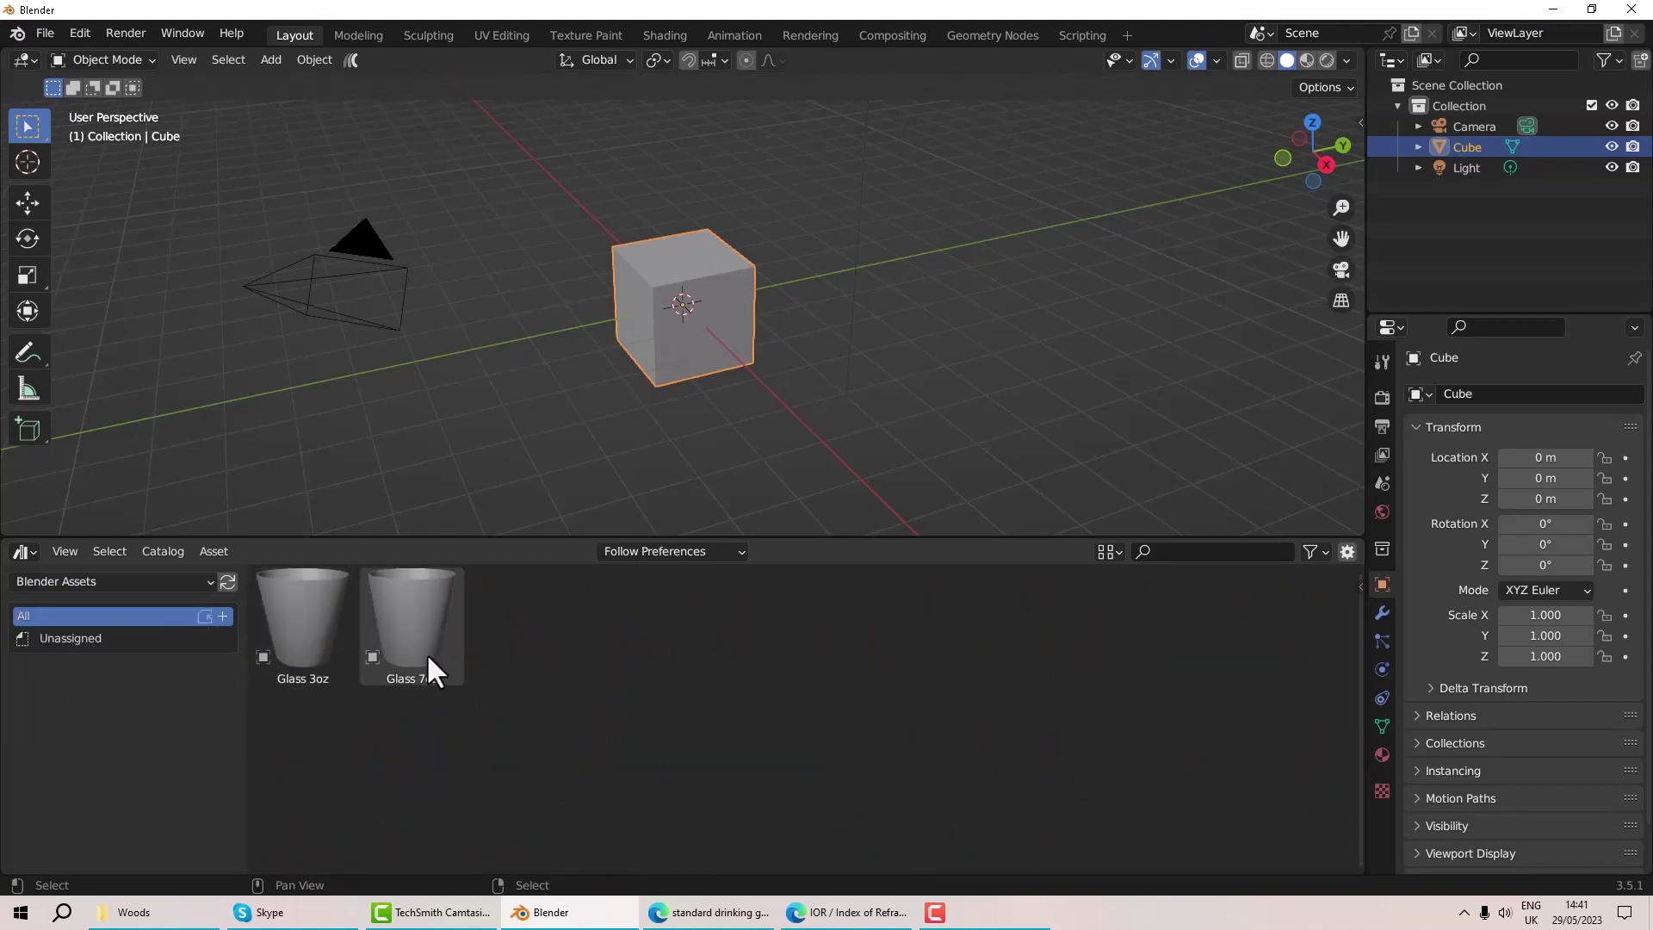
Place the Glass 7oz asset on the top face of the default cube
{"action": "left_click_drag", "start_coordinate": [369, 645], "coordinate": [671, 253]}
{"action": "middle_click_drag", "start_coordinate": [706, 290], "coordinate": [762, 310]}
{"action": "scroll", "coordinate": [762, 310], "scroll_direction": "up", "scroll_amount": 3}
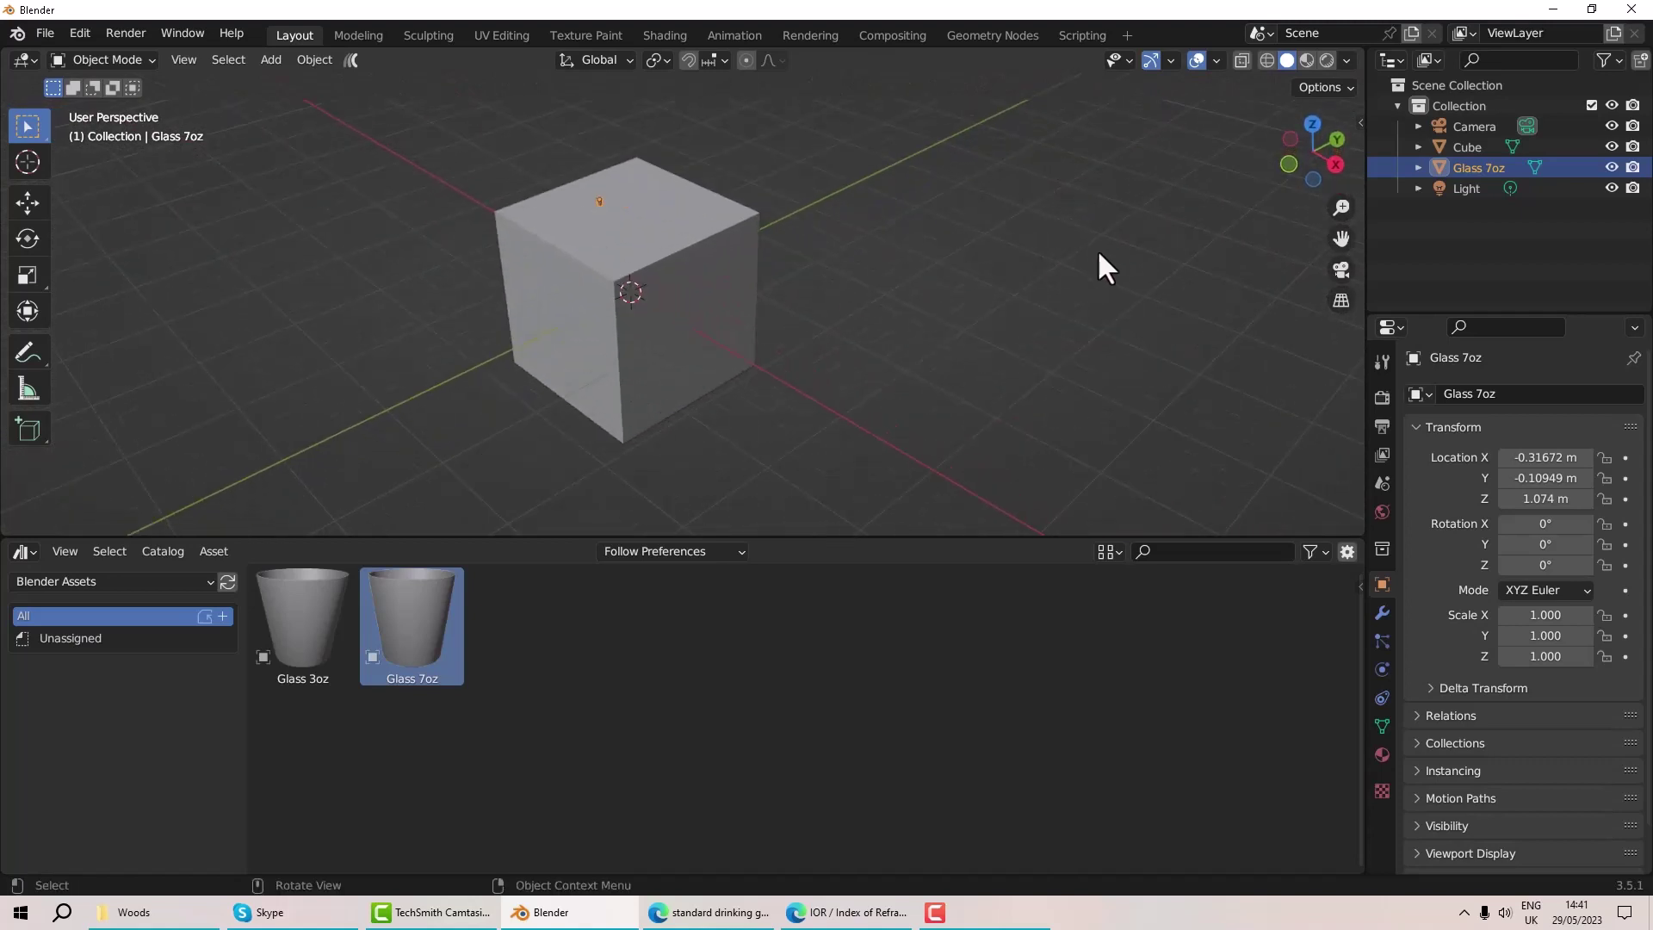
Examine how the Glass 7oz object sits on the cube, up close and from a low side angle
{"action": "scroll", "coordinate": [570, 168], "scroll_direction": "up", "scroll_amount": 3}
{"action": "scroll", "coordinate": [637, 268], "scroll_direction": "up", "scroll_amount": 3}
{"action": "scroll", "coordinate": [691, 315], "scroll_direction": "up", "scroll_amount": 3}
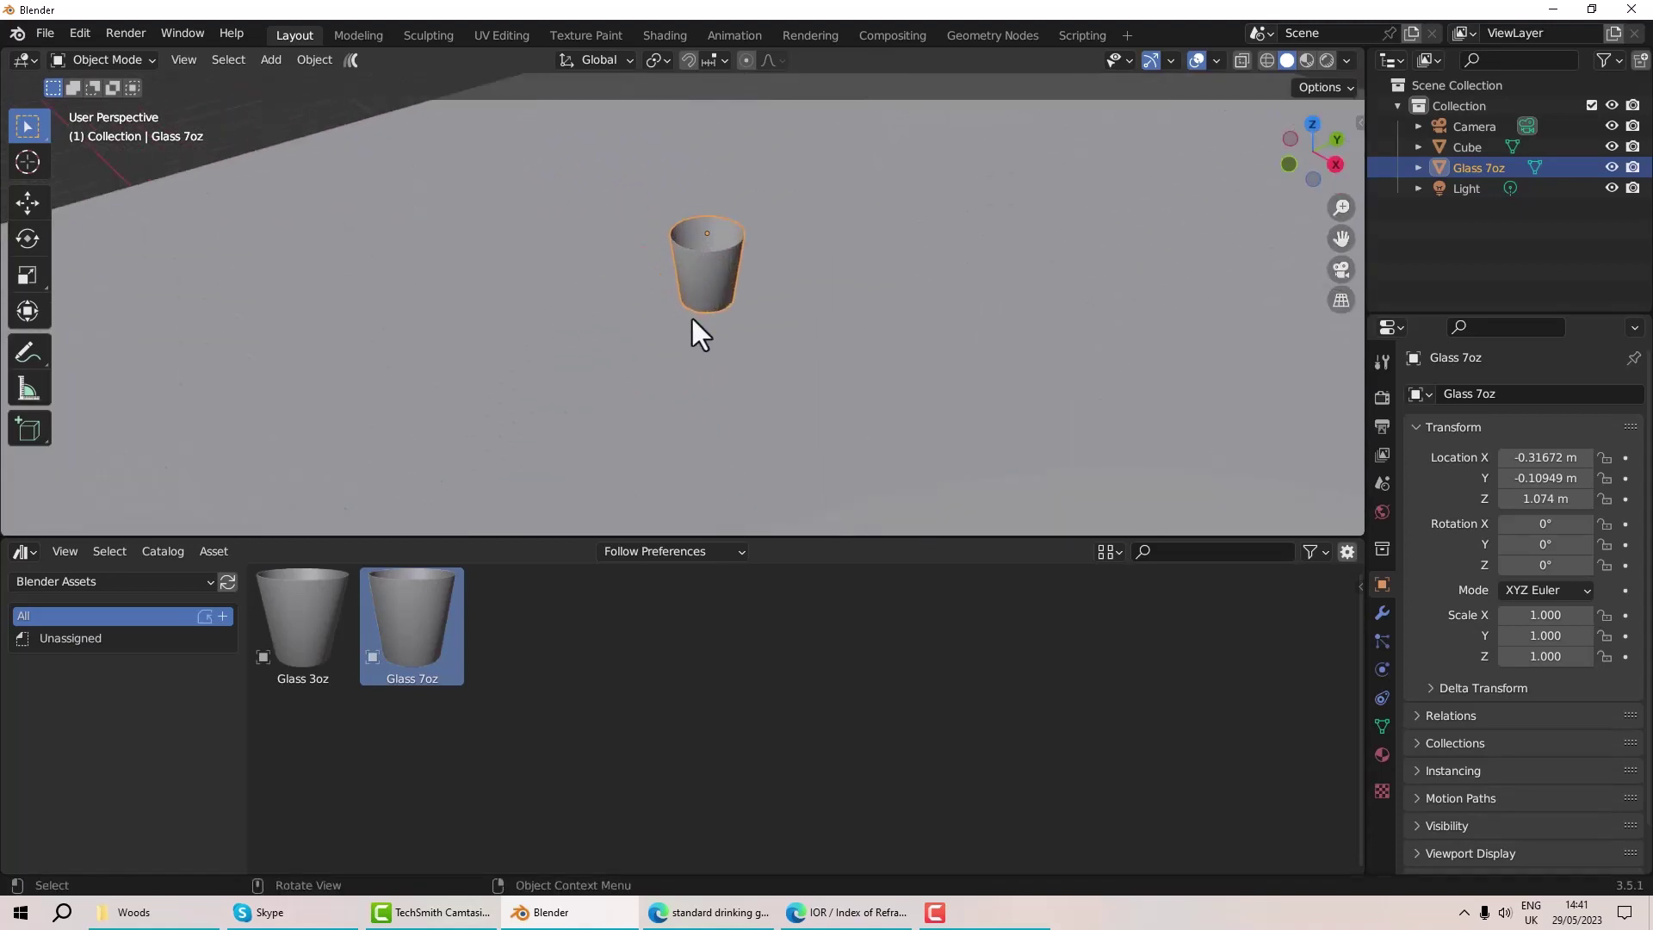
{"action": "scroll", "coordinate": [705, 315], "scroll_direction": "up", "scroll_amount": 2}
{"action": "scroll", "coordinate": [705, 313], "scroll_direction": "down", "scroll_amount": 10}
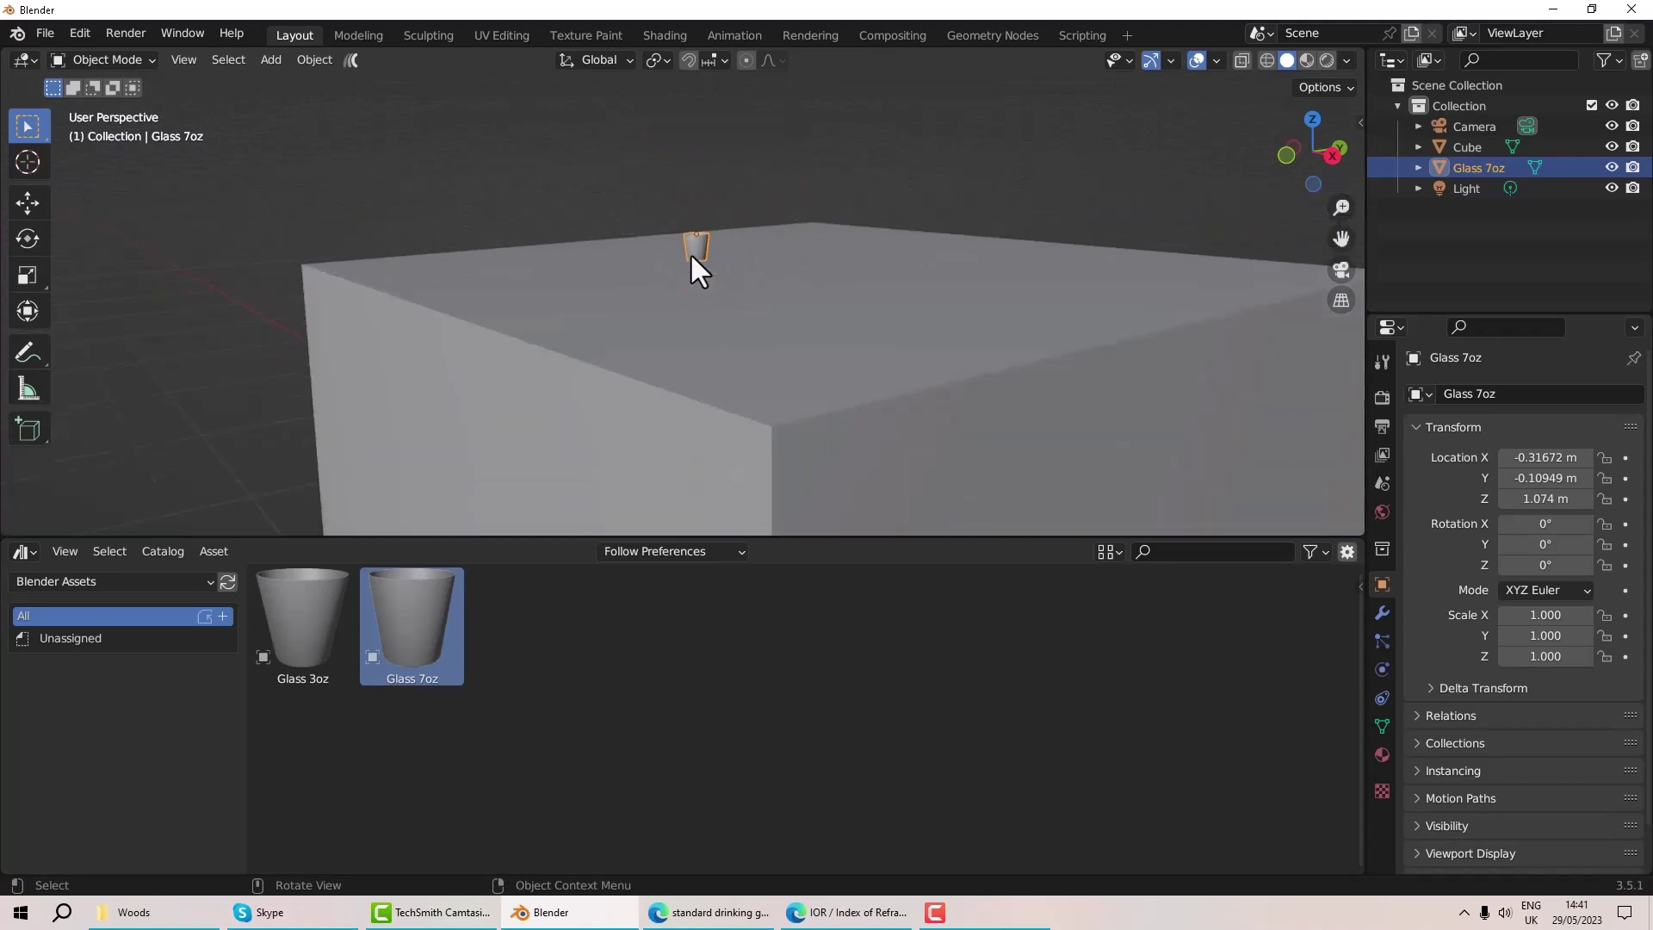
{"action": "scroll", "coordinate": [689, 251], "scroll_direction": "up", "scroll_amount": 3}
{"action": "scroll", "coordinate": [688, 255], "scroll_direction": "down", "scroll_amount": 5}
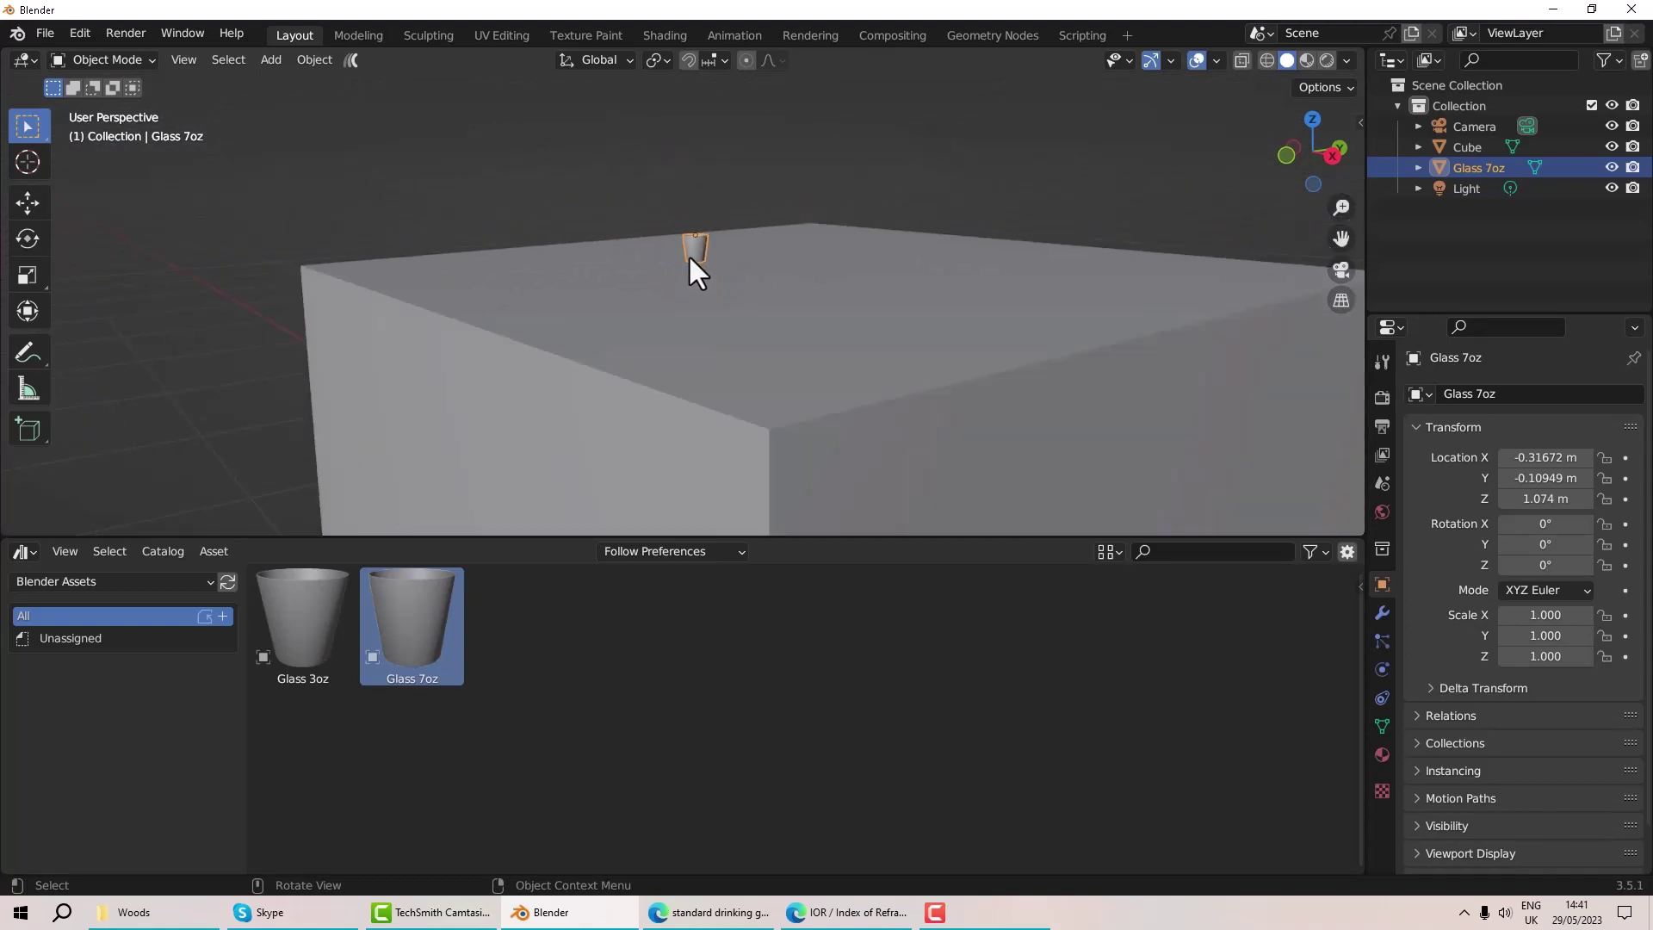
{"action": "scroll", "coordinate": [689, 255], "scroll_direction": "up", "scroll_amount": 5}
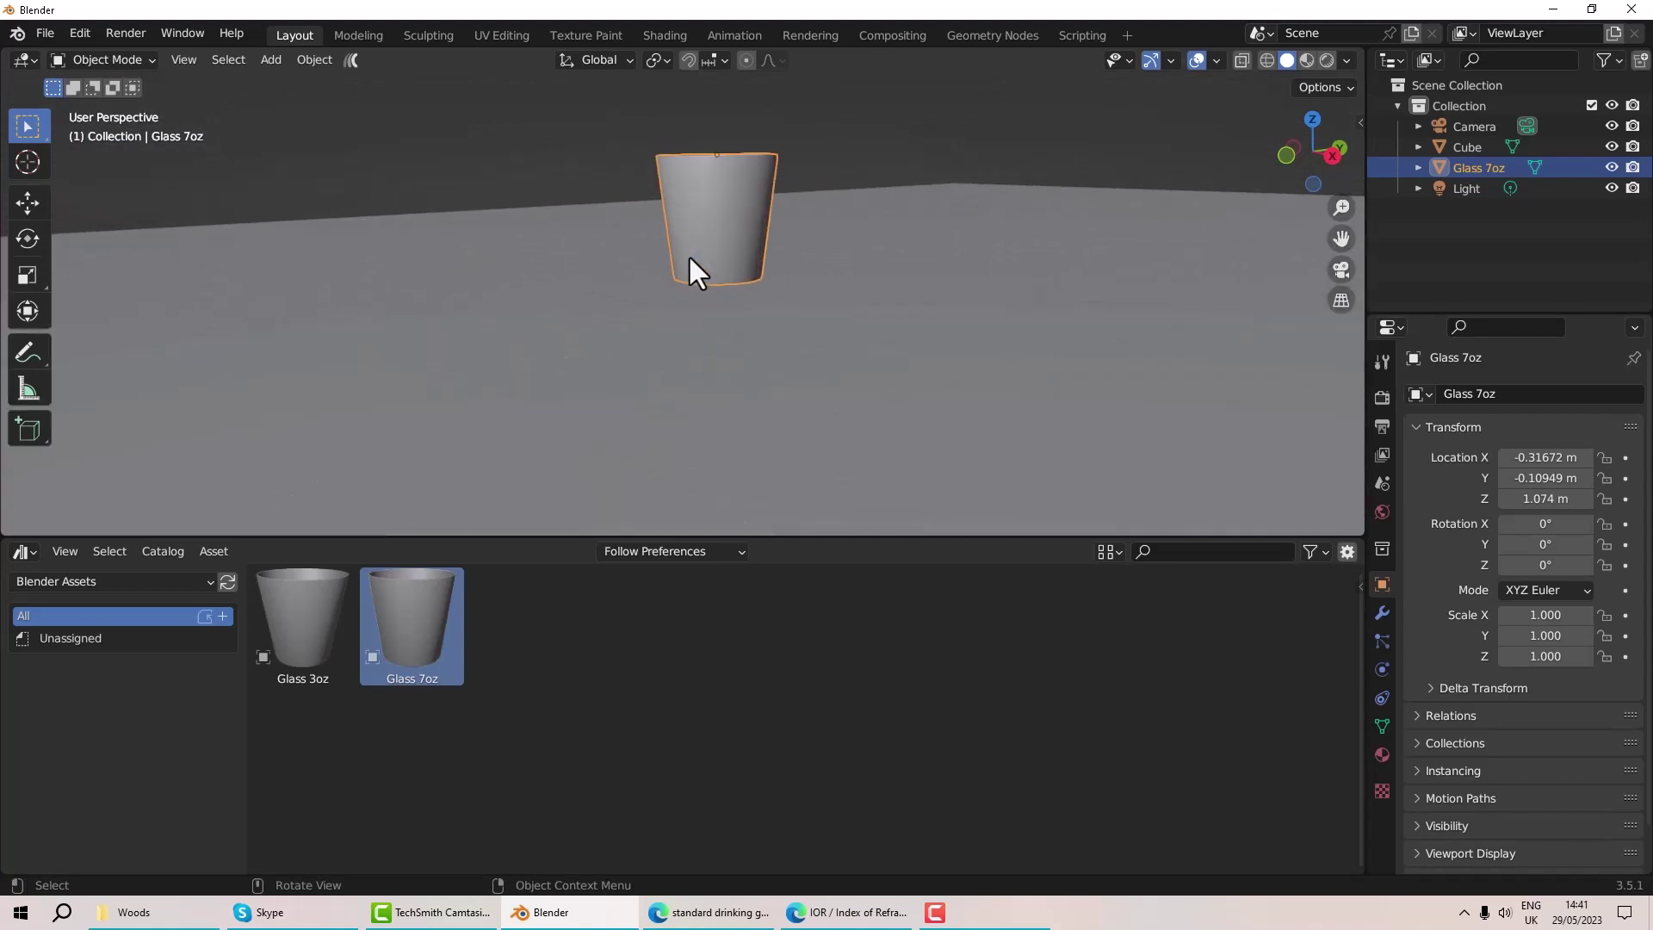
{"action": "middle_click_drag", "start_coordinate": [688, 254], "coordinate": [721, 306]}
{"action": "scroll", "coordinate": [803, 288], "scroll_direction": "down", "scroll_amount": 5}
{"action": "scroll", "coordinate": [713, 324], "scroll_direction": "down", "scroll_amount": 4}
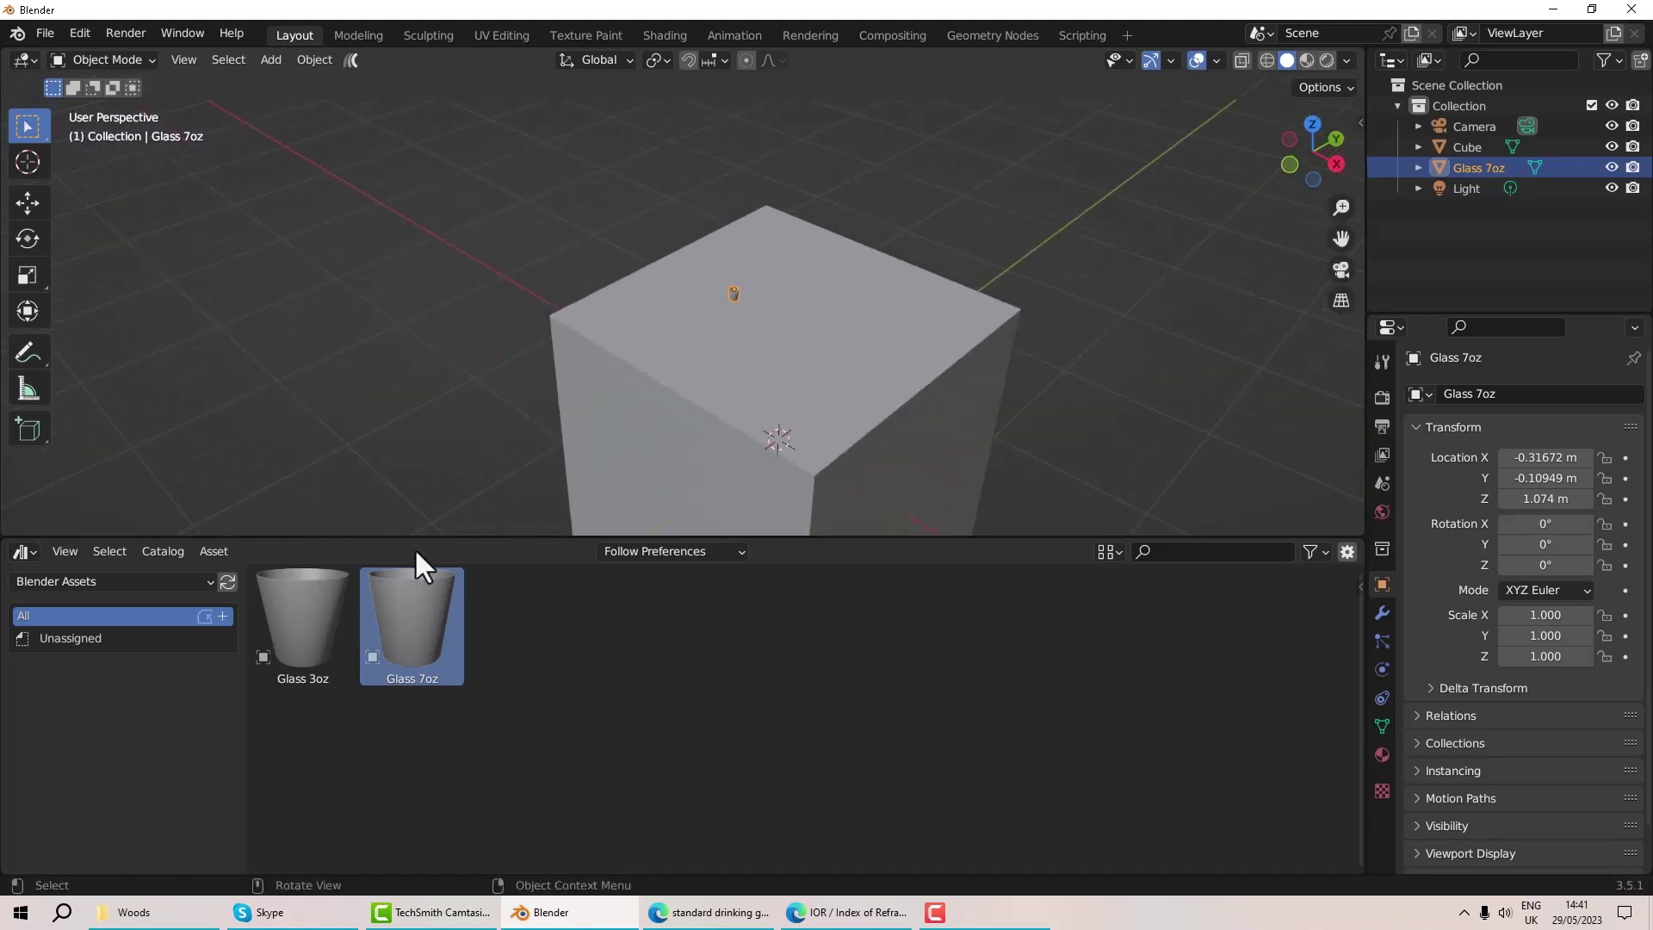
Place the Glass 3oz asset on the cube's top face near the Glass 7oz and check both up close
{"action": "left_click", "coordinate": [317, 616]}
{"action": "left_click_drag", "start_coordinate": [265, 645], "coordinate": [802, 348]}
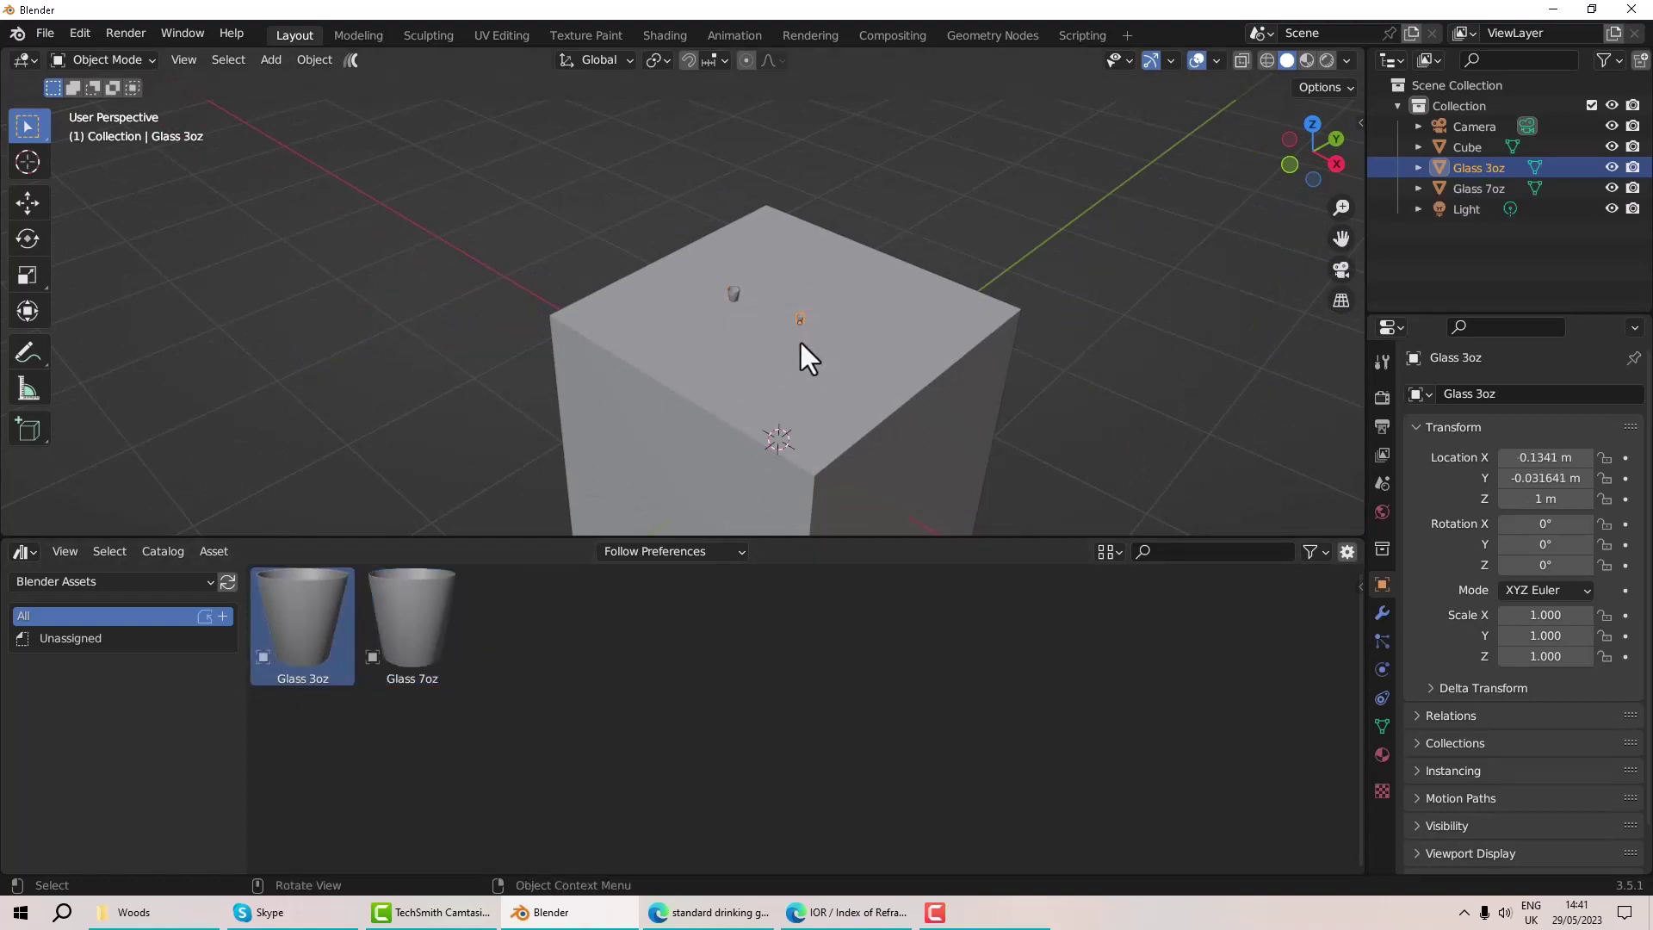
{"action": "scroll", "coordinate": [800, 344], "scroll_direction": "up", "scroll_amount": 5}
{"action": "middle_click_drag", "start_coordinate": [798, 334], "coordinate": [741, 329]}
{"action": "scroll", "coordinate": [785, 288], "scroll_direction": "down", "scroll_amount": 4}
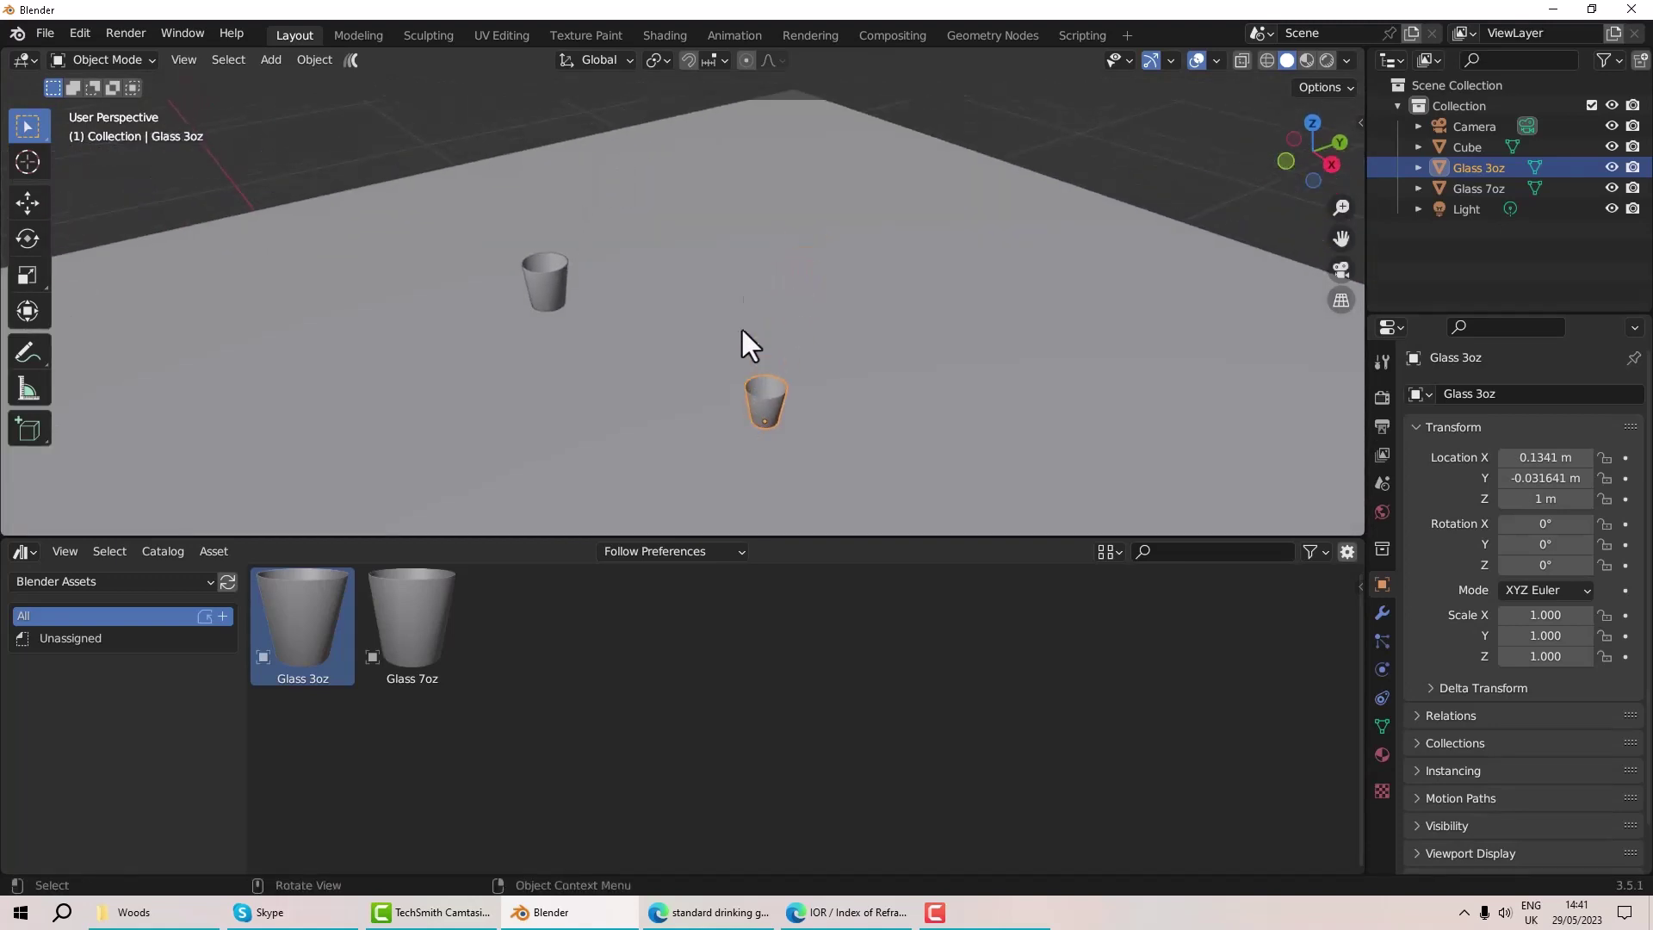
Open the Shading workspace and view the node setup of the Glass 3oz object's Glass material
{"action": "left_click", "coordinate": [673, 31]}
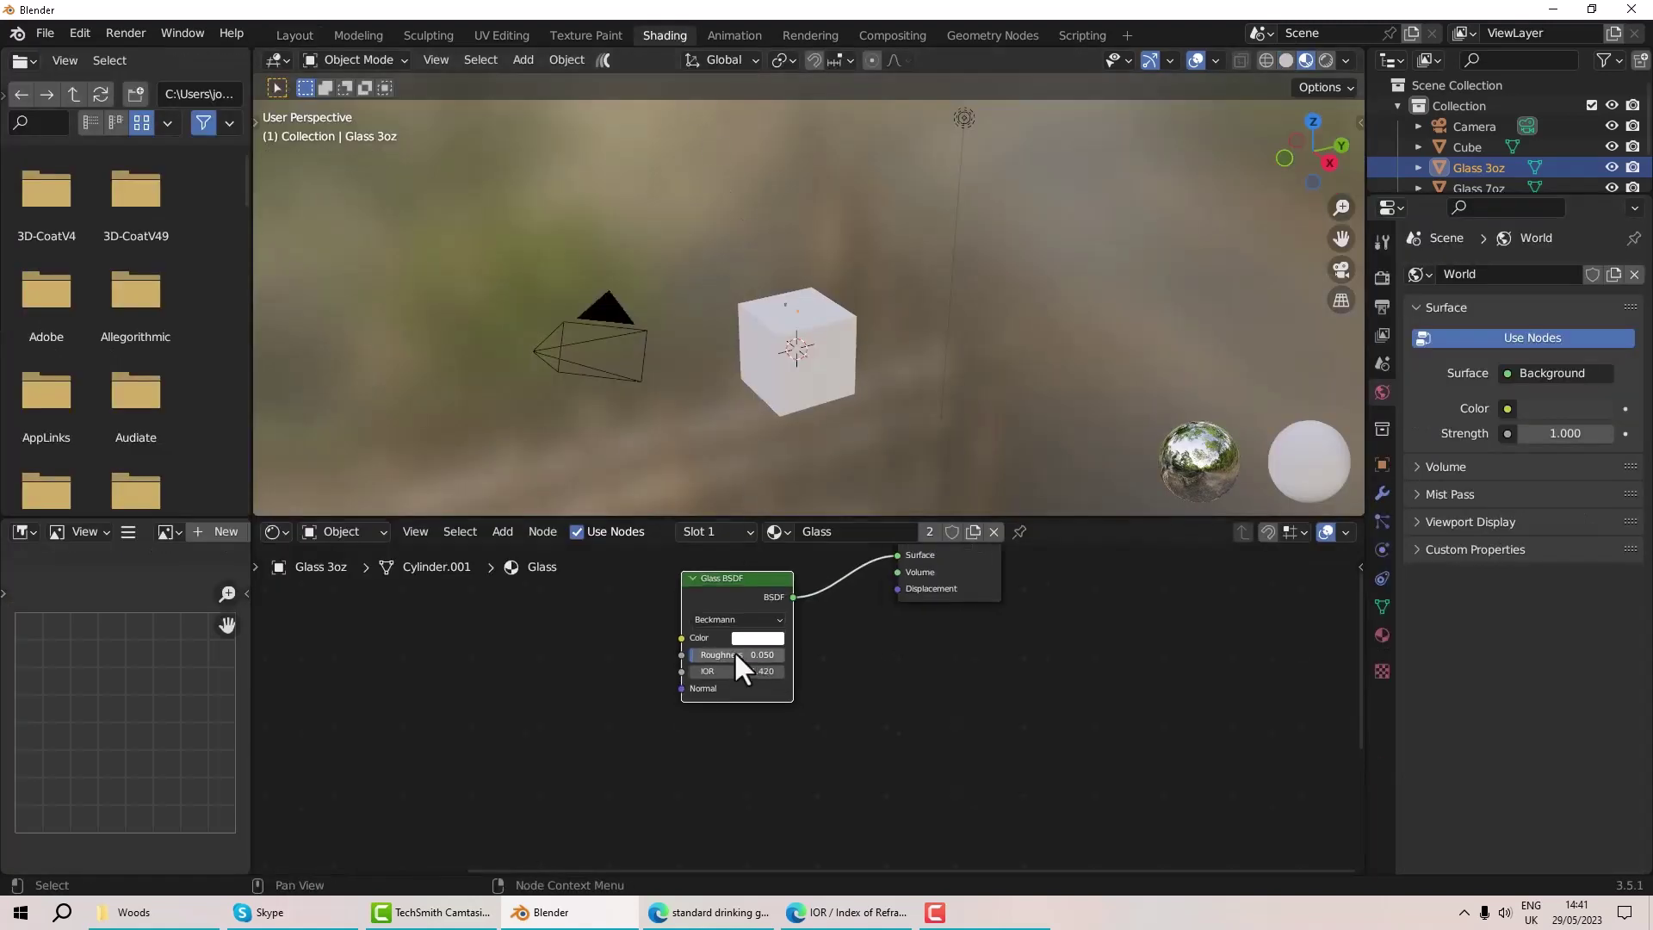
{"action": "scroll", "coordinate": [734, 649], "scroll_direction": "down", "scroll_amount": 2}
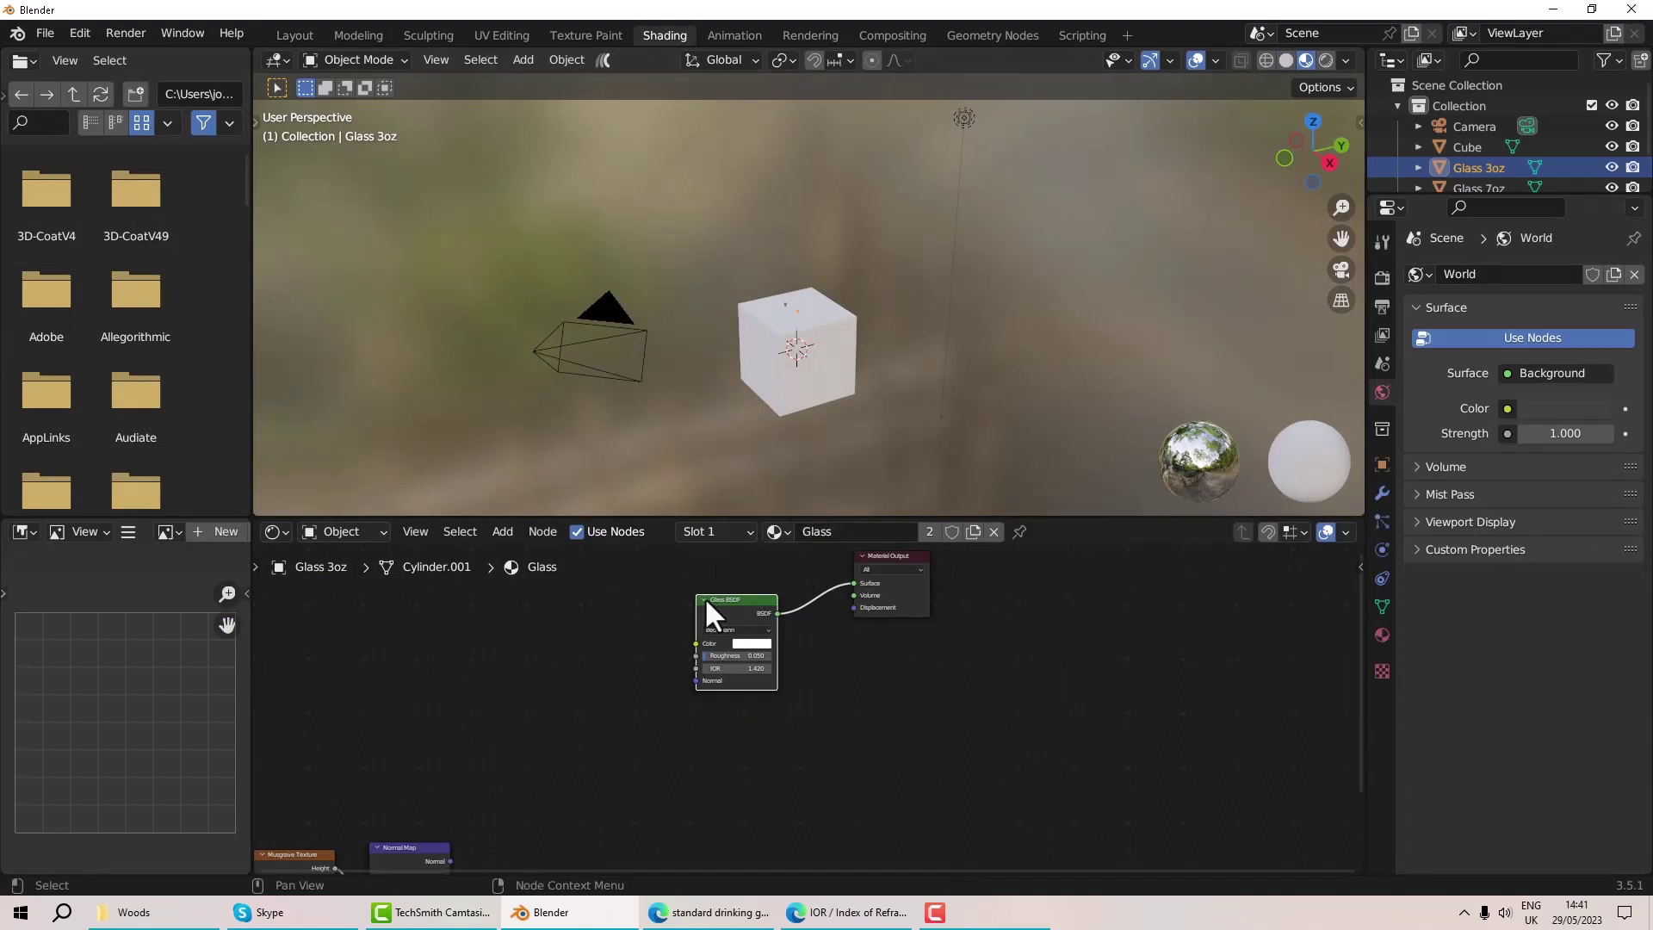
Inspect the Glass BSDF node's settings up close and return to the Layout workspace
{"action": "scroll", "coordinate": [739, 620], "scroll_direction": "up", "scroll_amount": 2}
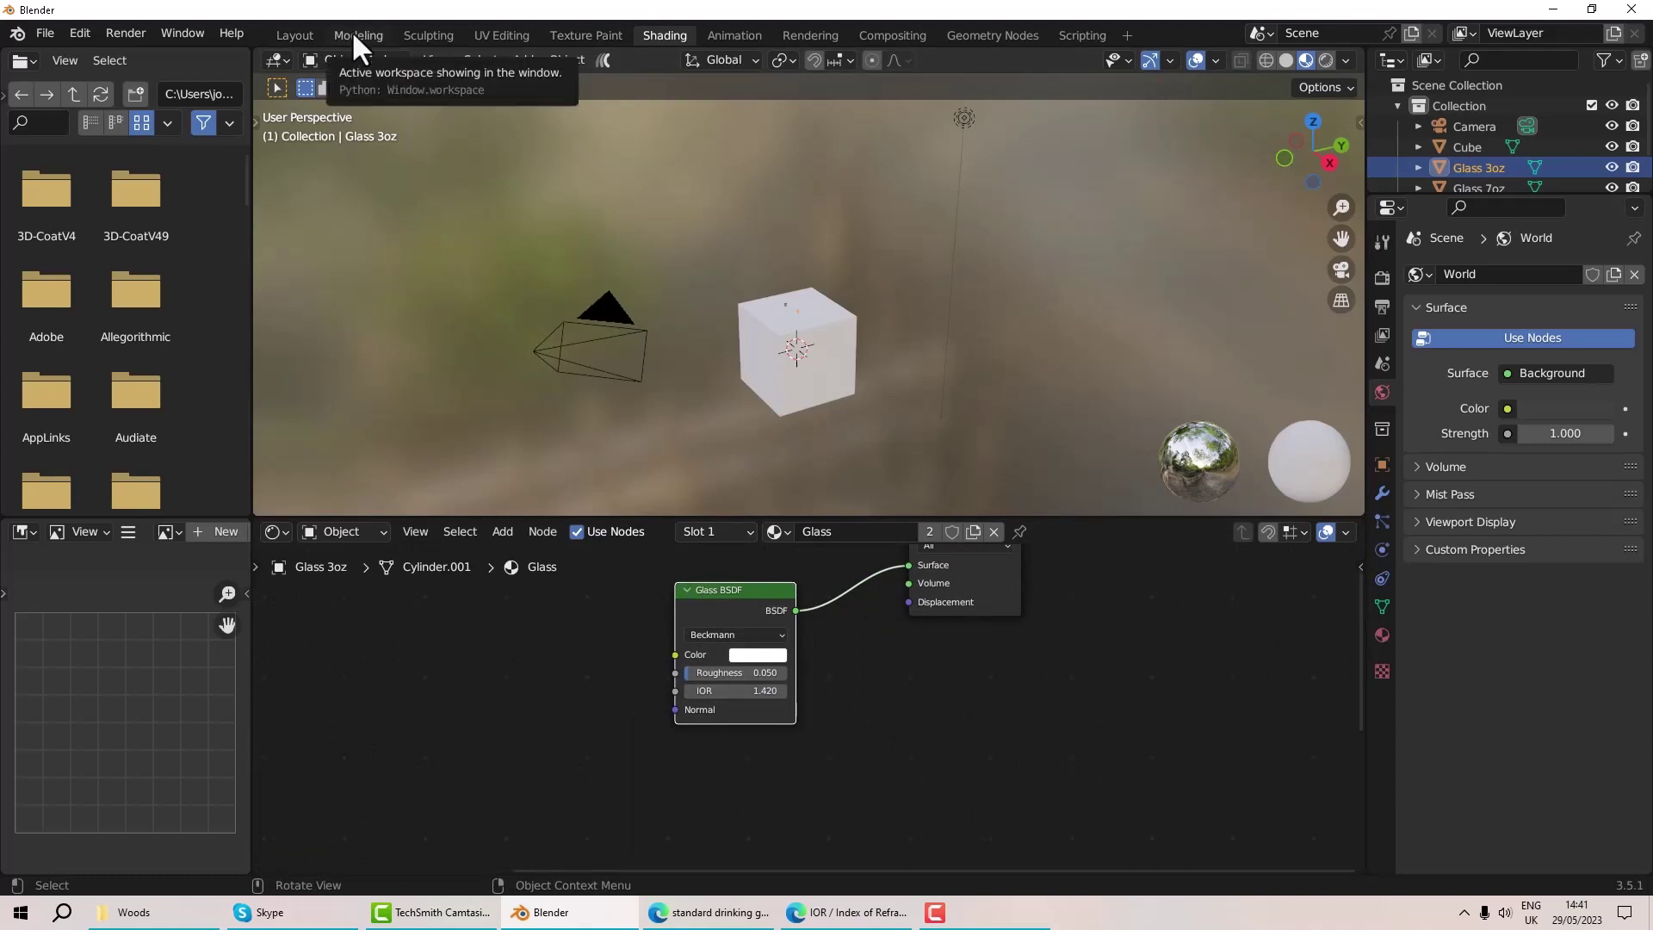
{"action": "left_click", "coordinate": [297, 34]}
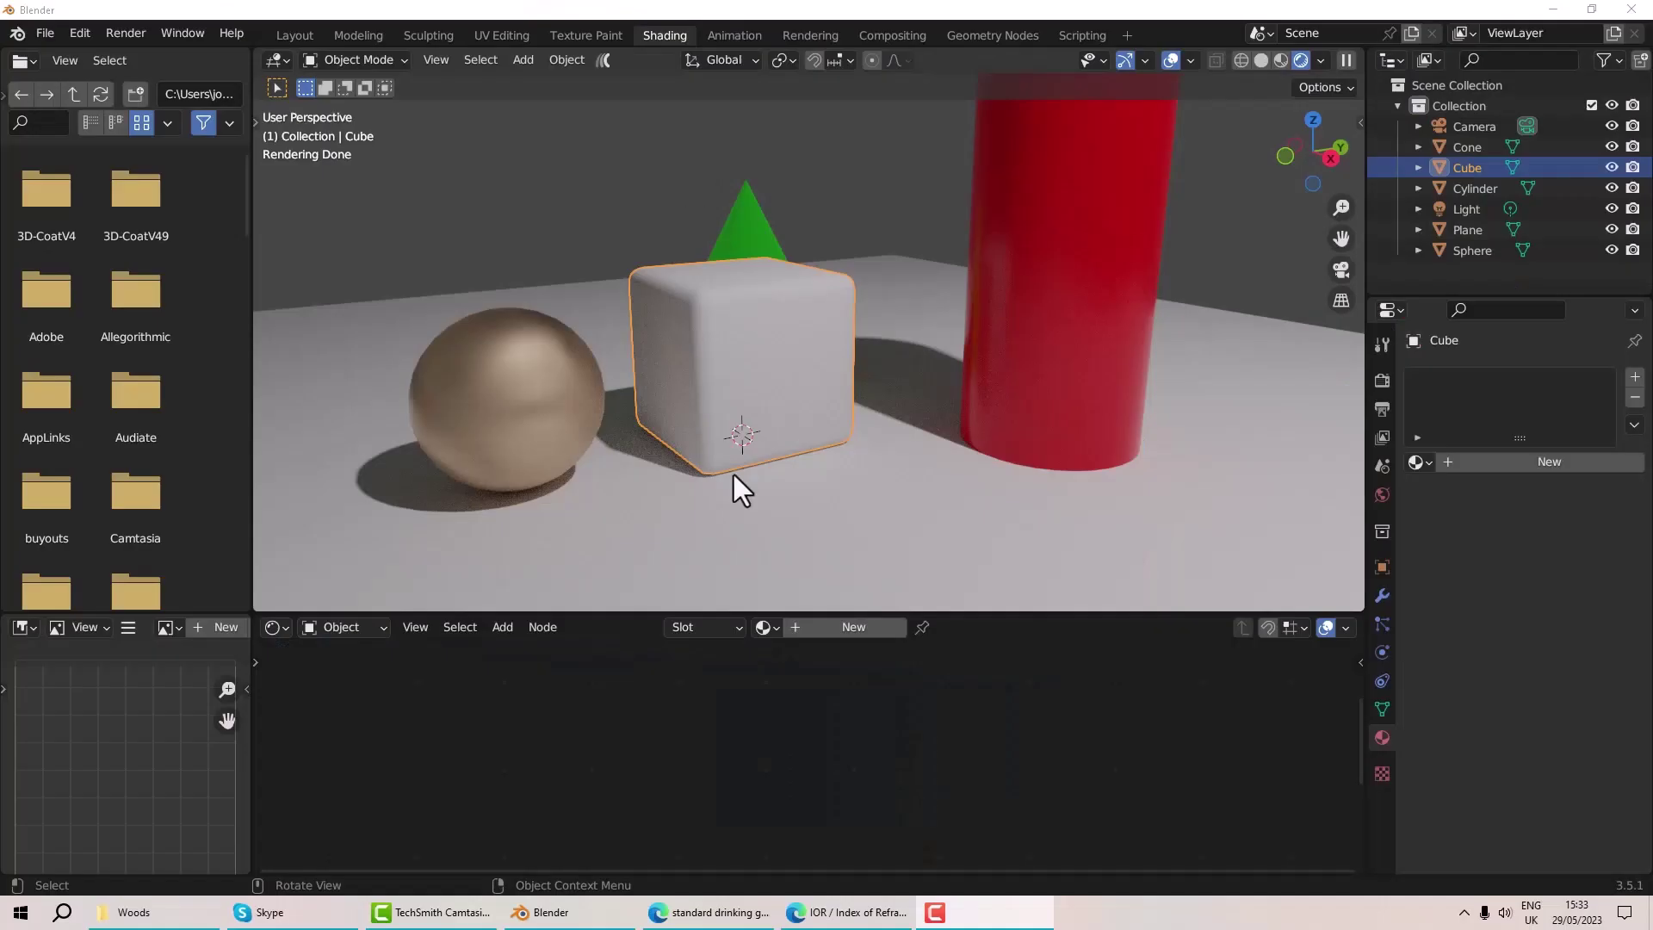
Create a new material for the cube and name it Glass Heavy Flint
{"action": "middle_click_drag", "start_coordinate": [757, 363], "coordinate": [726, 288]}
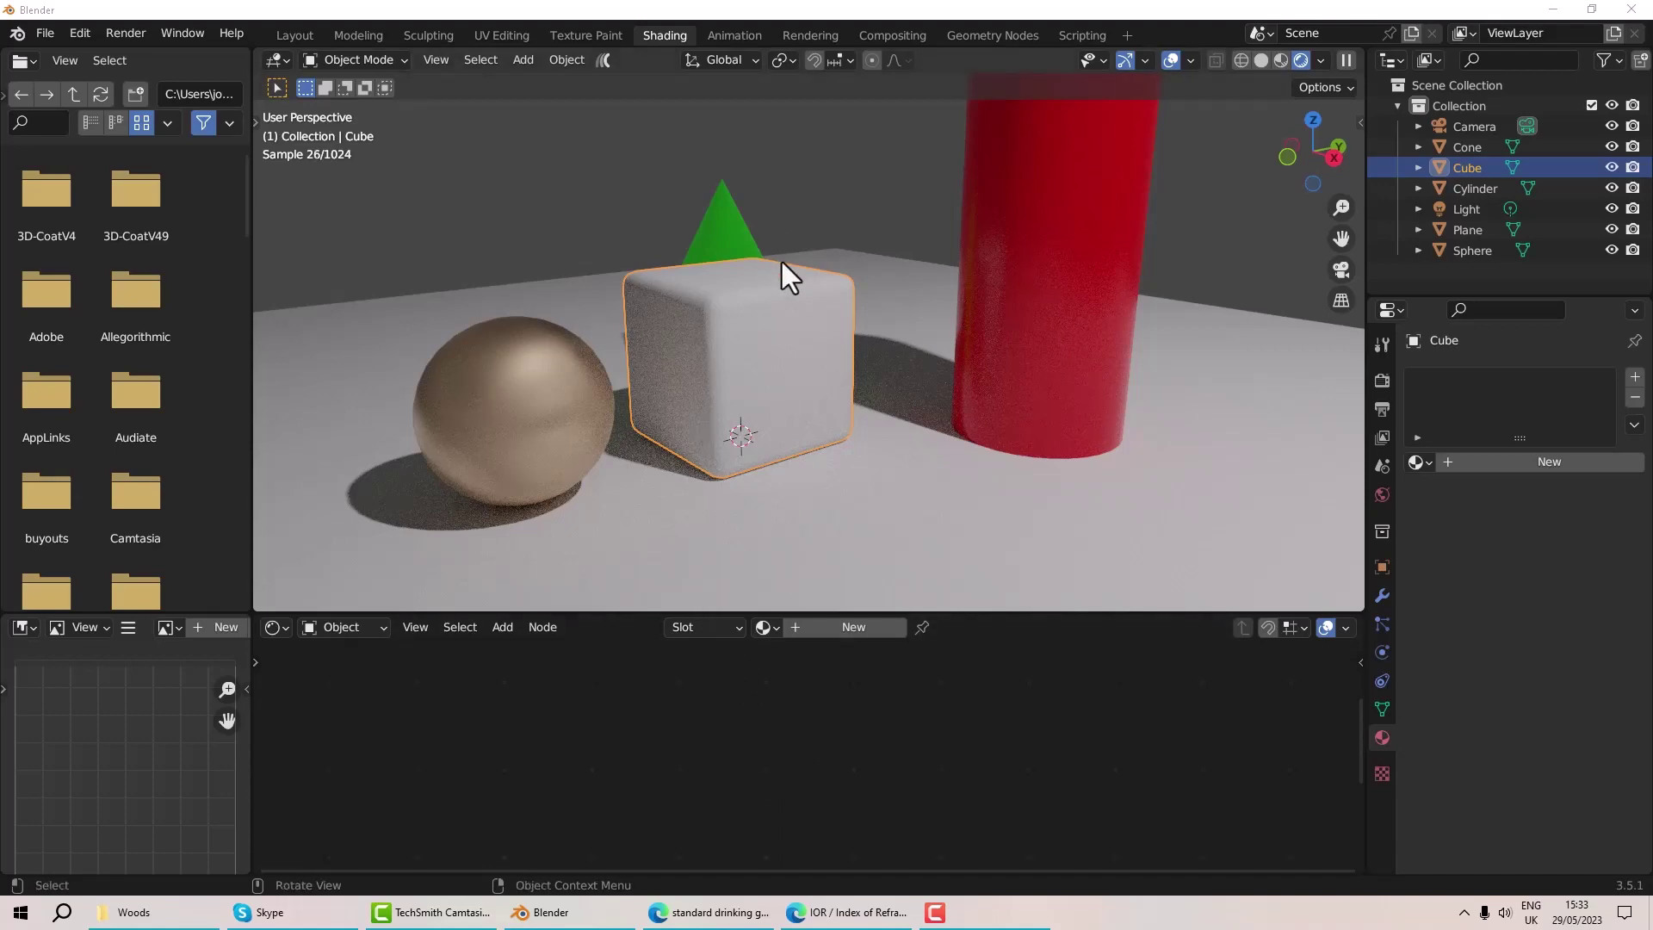
{"action": "left_click", "coordinate": [820, 622]}
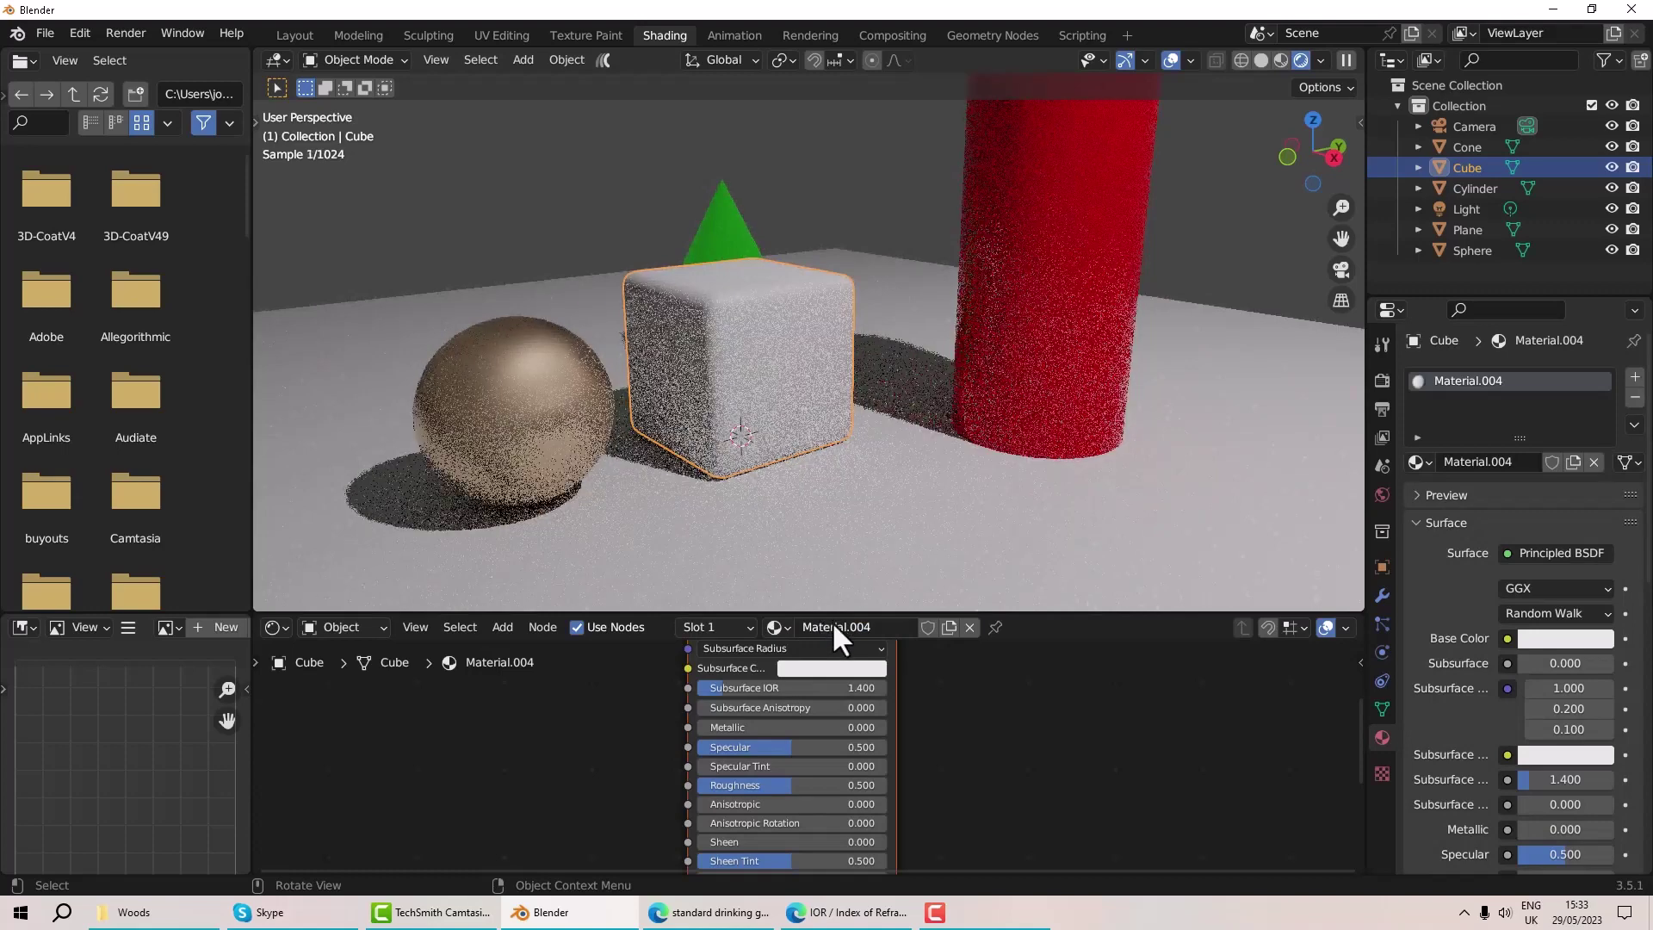
{"action": "left_click", "coordinate": [835, 627]}
{"action": "type", "text": "G"}
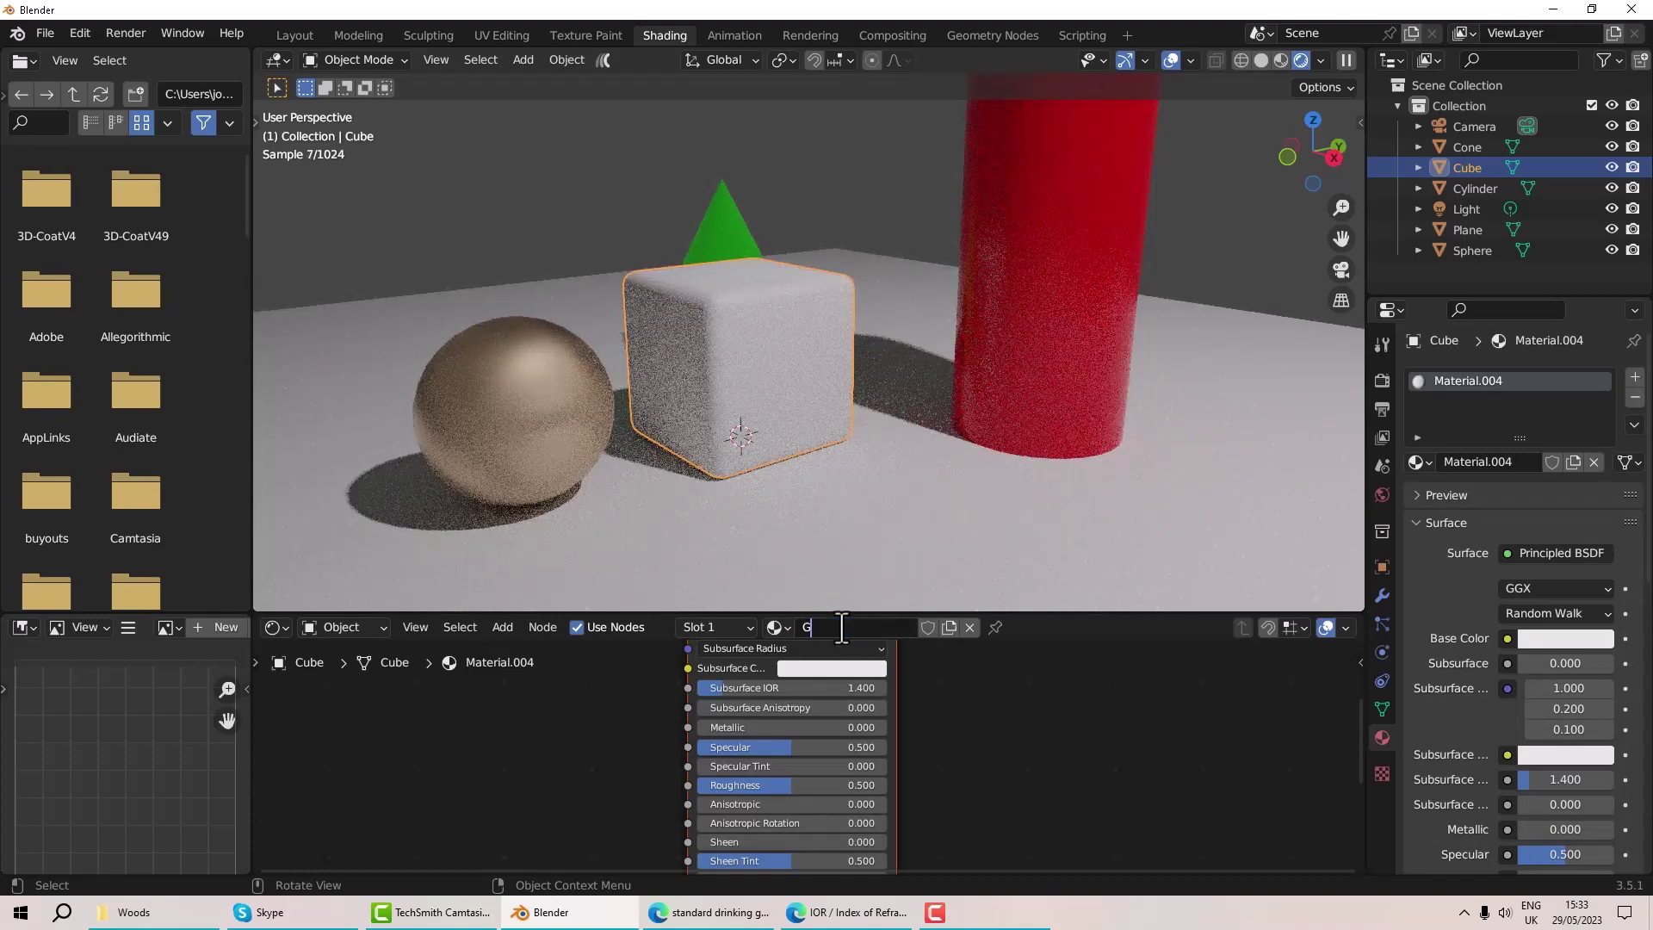
{"action": "type", "text": "lass"}
{"action": "type", "text": "Heavy Flint"}
{"action": "key", "text": "Return"}
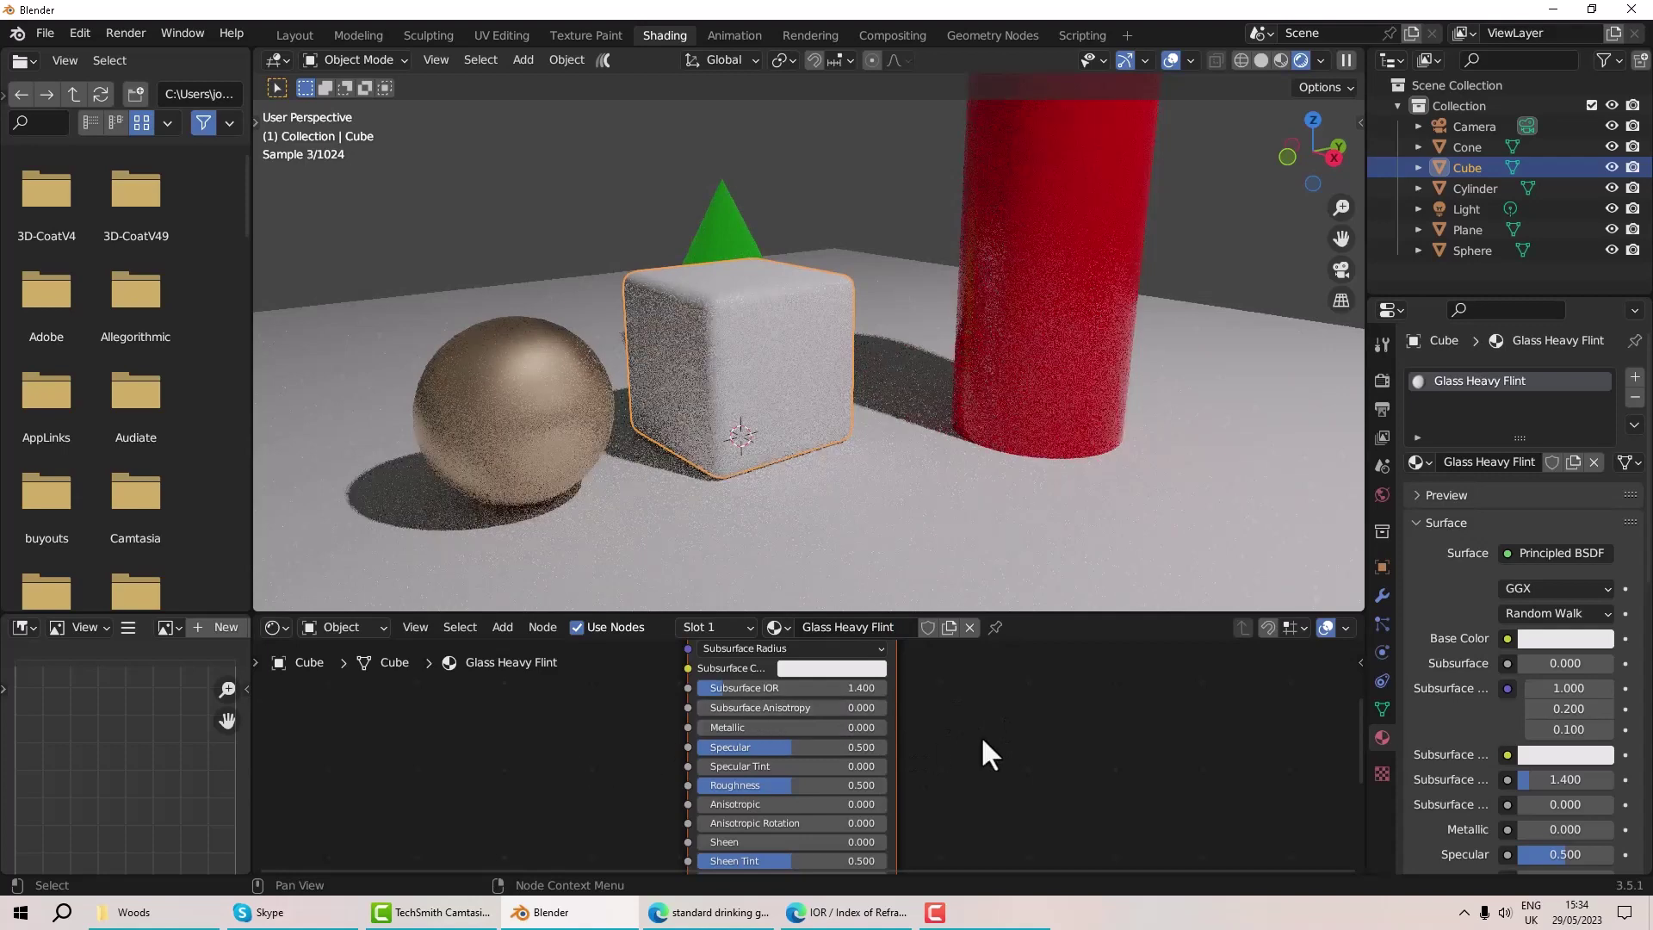
Enlarge the node editing area and delete the Principled BSDF node from the Glass Heavy Flint material
{"action": "scroll", "coordinate": [980, 735], "scroll_direction": "down", "scroll_amount": 3}
{"action": "scroll", "coordinate": [960, 728], "scroll_direction": "up", "scroll_amount": 1}
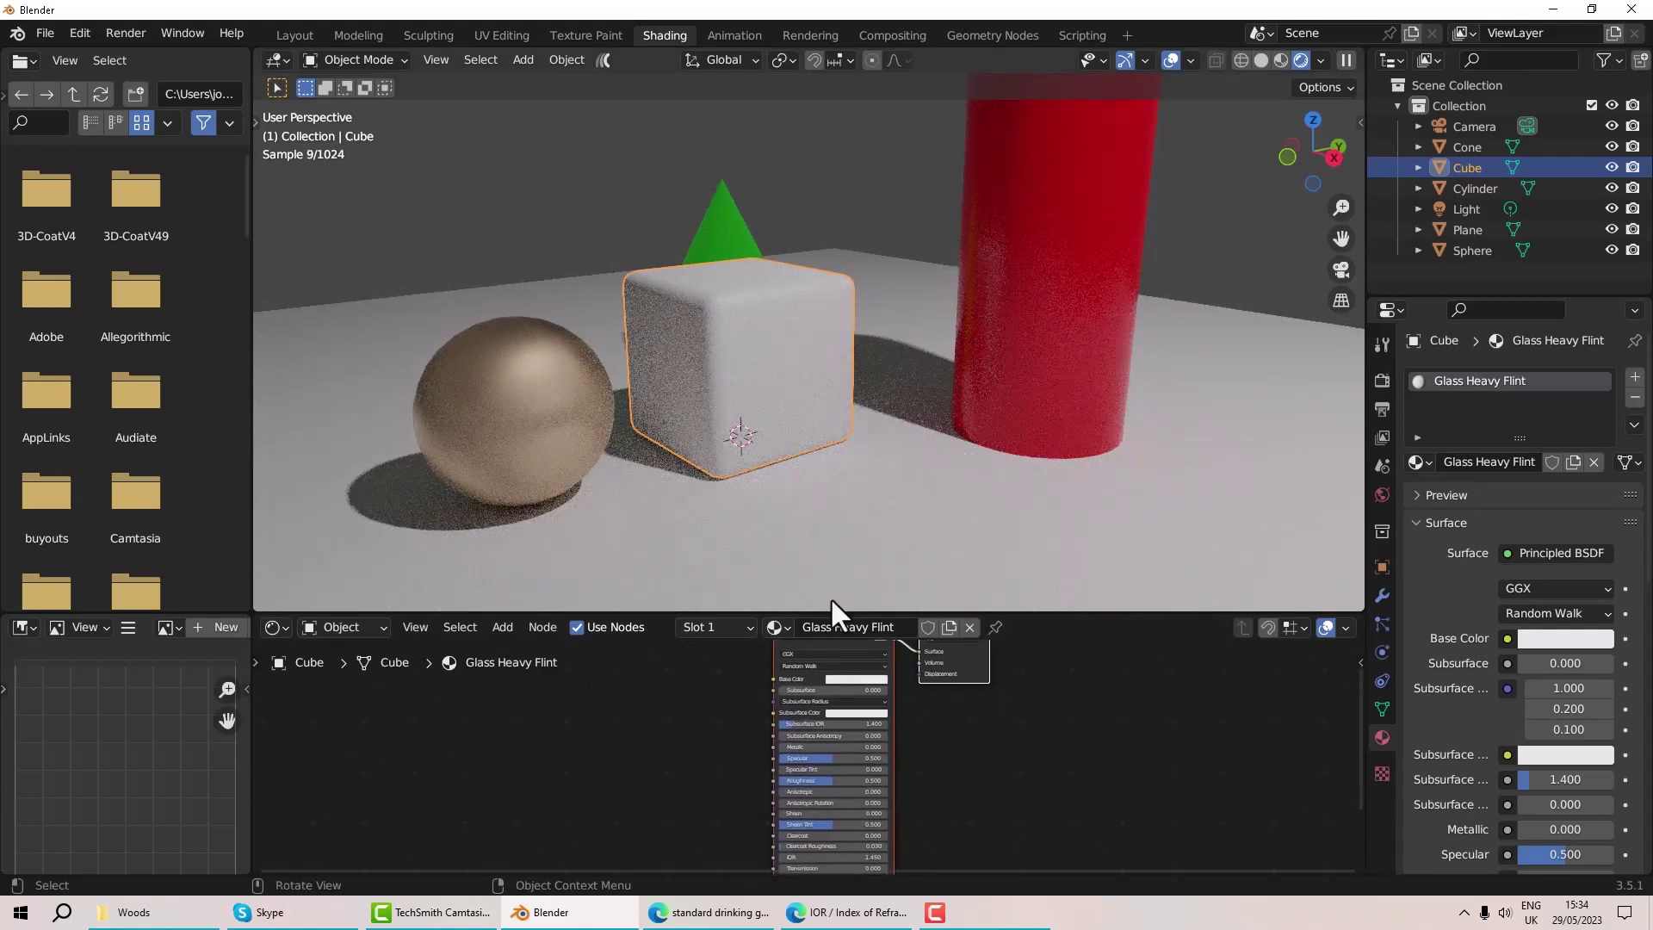
{"action": "left_click_drag", "start_coordinate": [835, 600], "coordinate": [838, 436]}
{"action": "scroll", "coordinate": [964, 606], "scroll_direction": "up", "scroll_amount": 4}
{"action": "middle_click_drag", "start_coordinate": [992, 647], "coordinate": [1077, 778]}
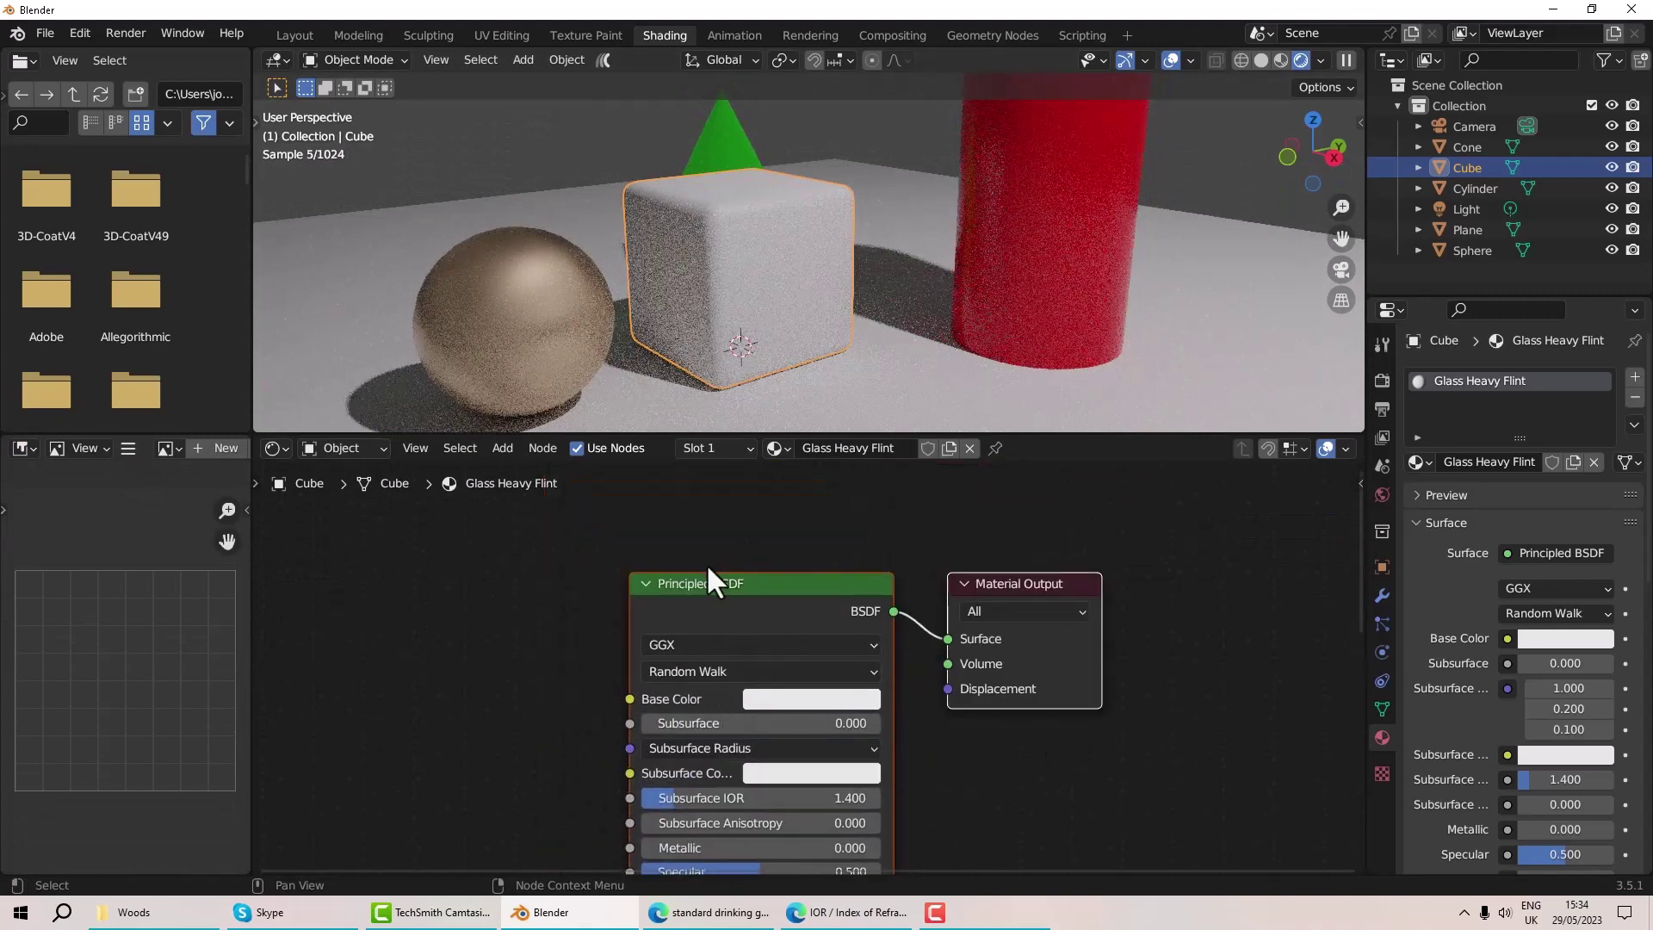
{"action": "left_click", "coordinate": [700, 578]}
{"action": "key", "text": "x"}
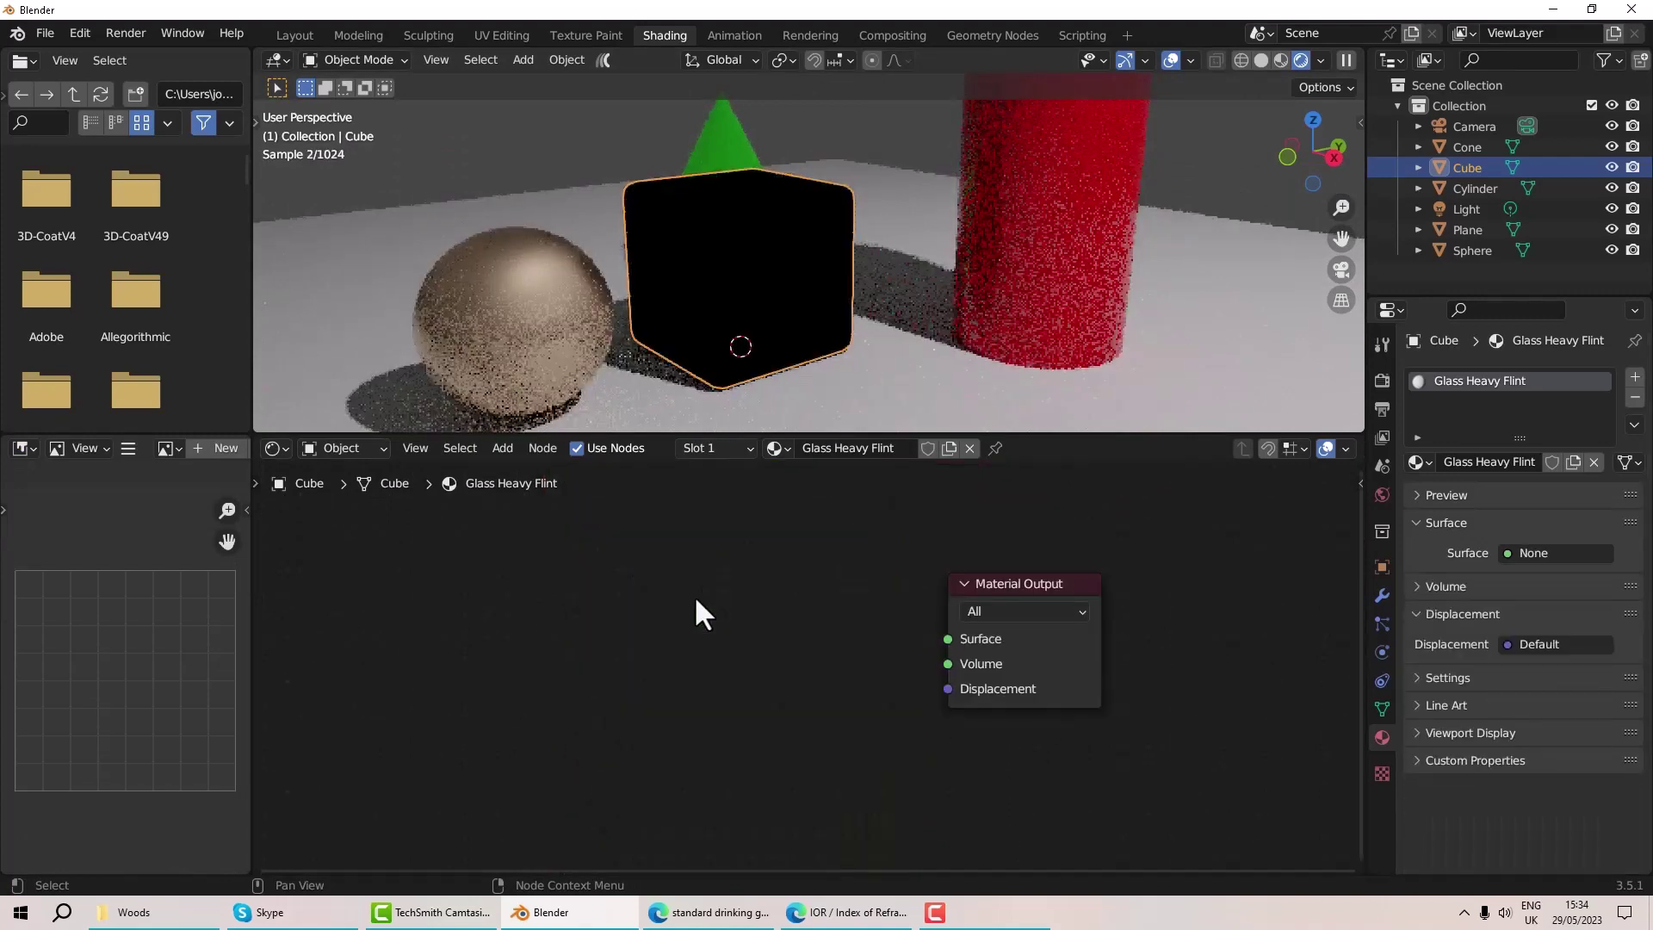
Add a Glass BSDF node and connect its BSDF output to the Surface input of the Material Output
{"action": "right_click", "coordinate": [684, 589]}
{"action": "mouse_move", "coordinate": [682, 587]}
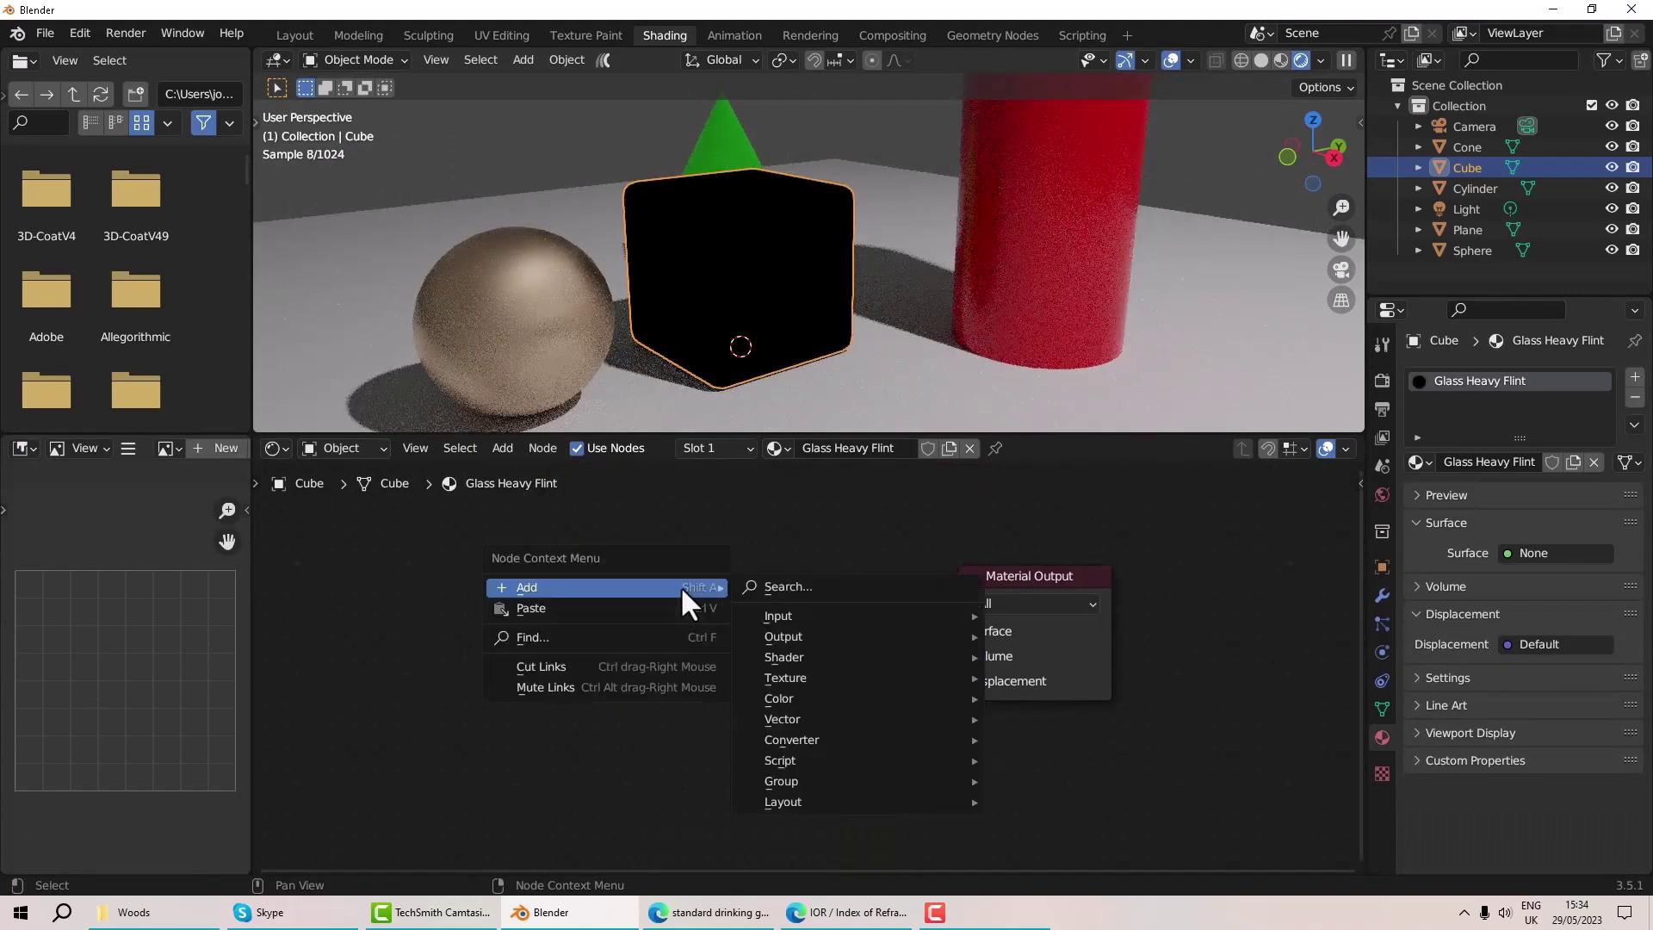
{"action": "left_click", "coordinate": [798, 582]}
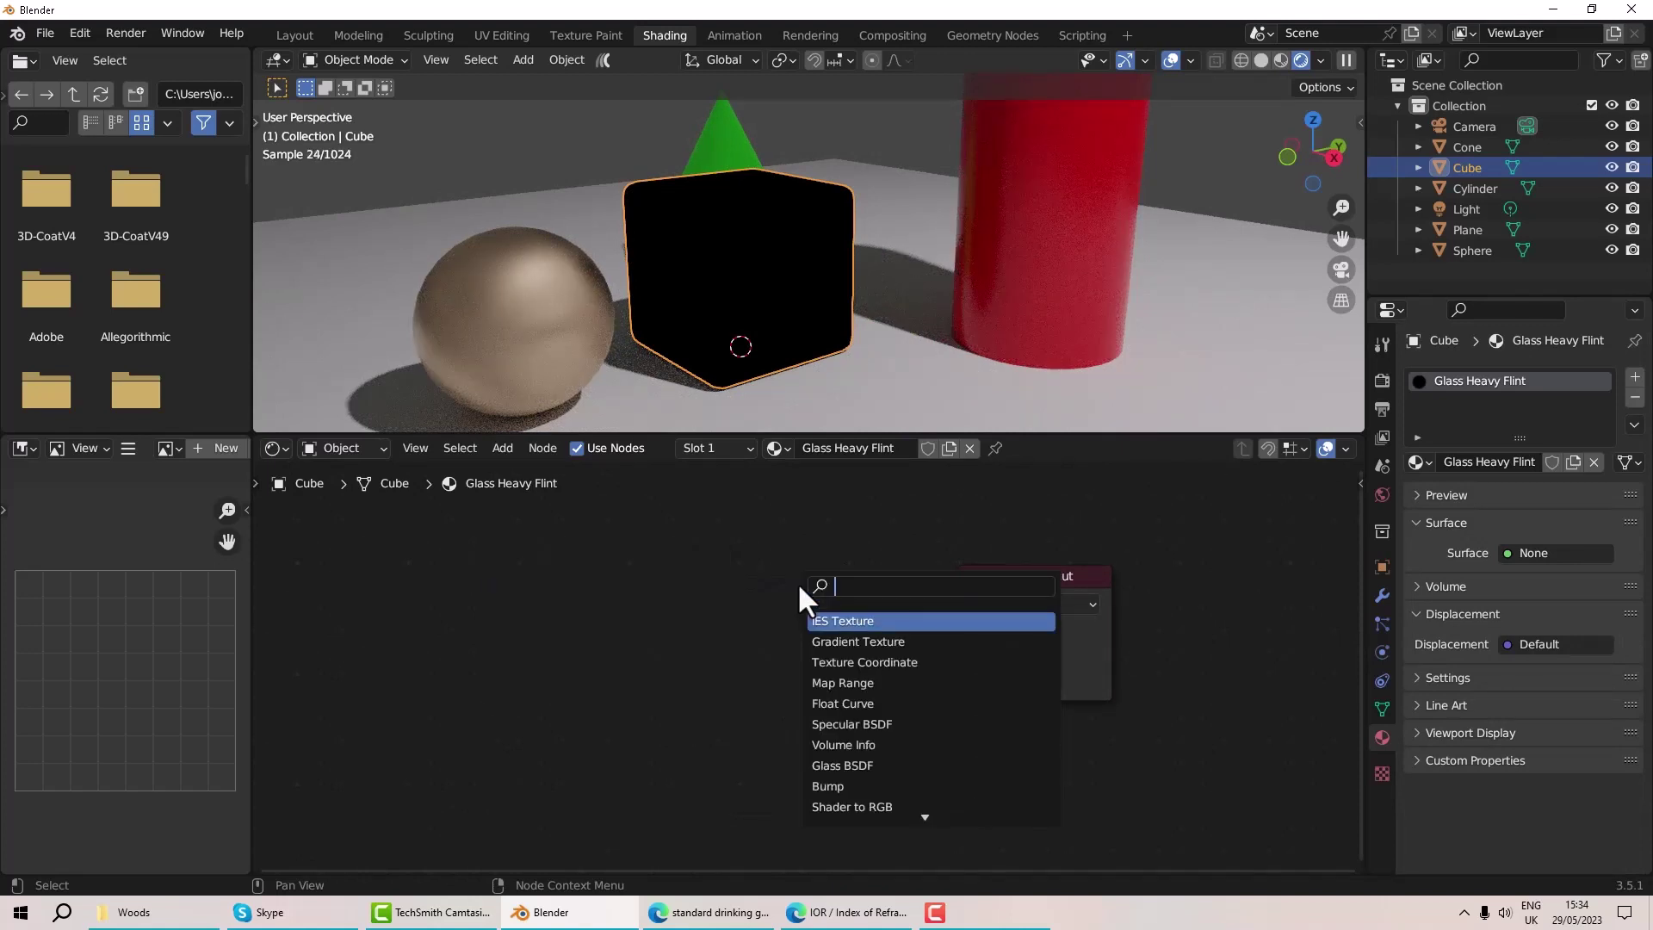
{"action": "type", "text": "bdsf"}
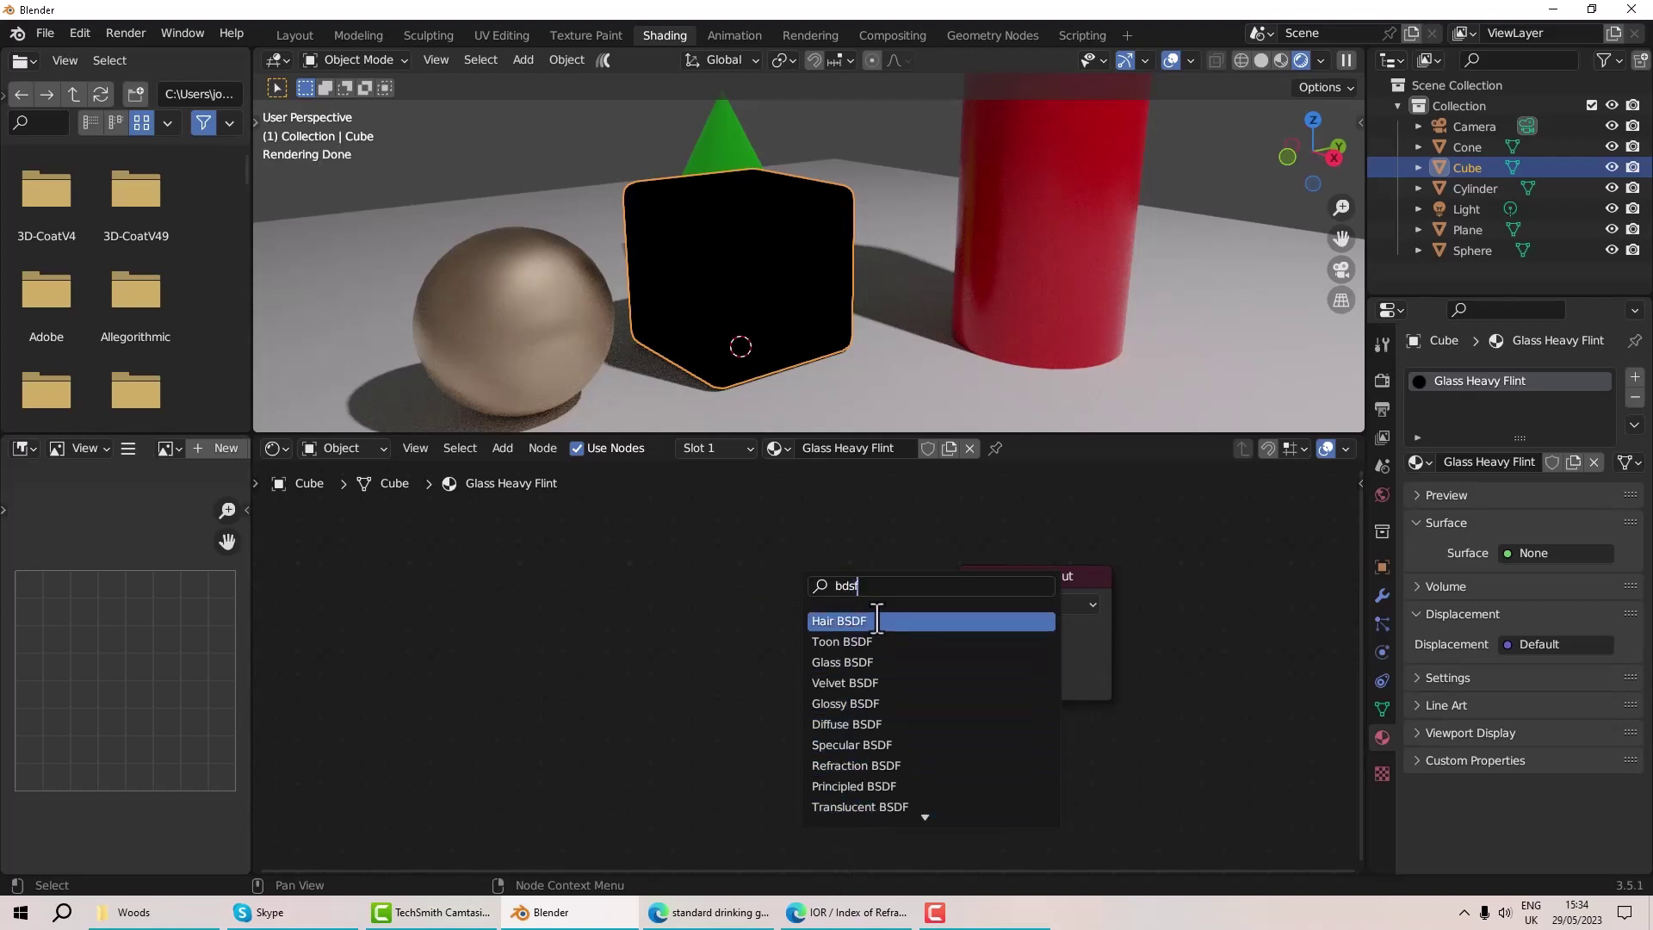
{"action": "left_click", "coordinate": [852, 661]}
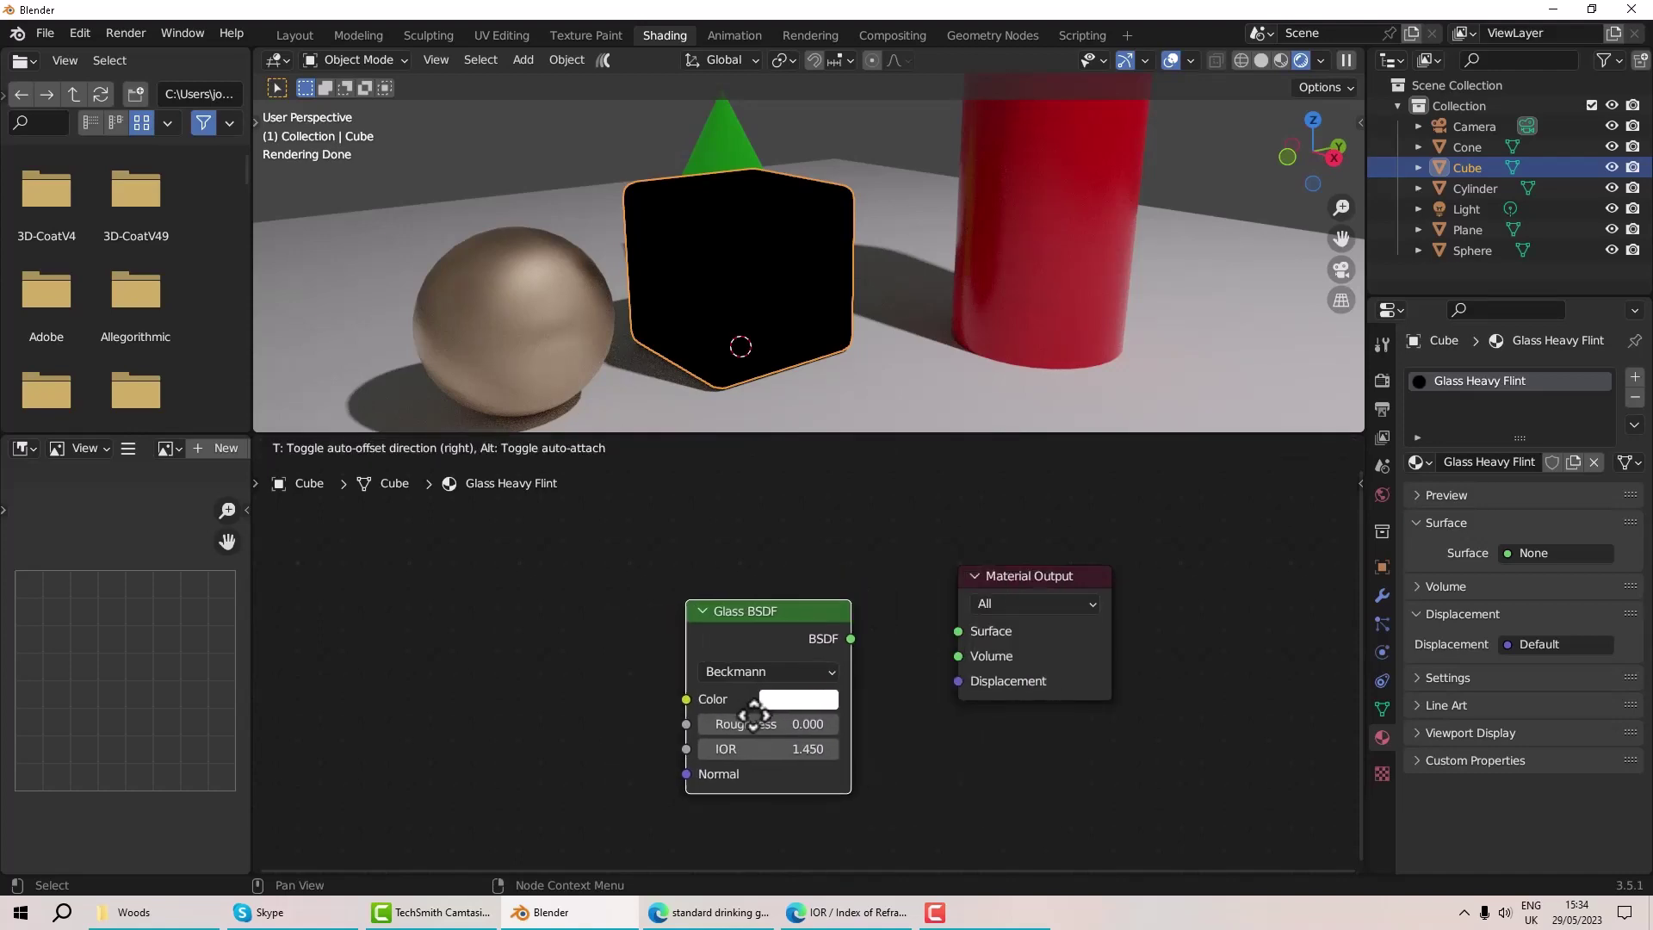
{"action": "left_click", "coordinate": [649, 743]}
{"action": "left_click_drag", "start_coordinate": [839, 644], "coordinate": [964, 631]}
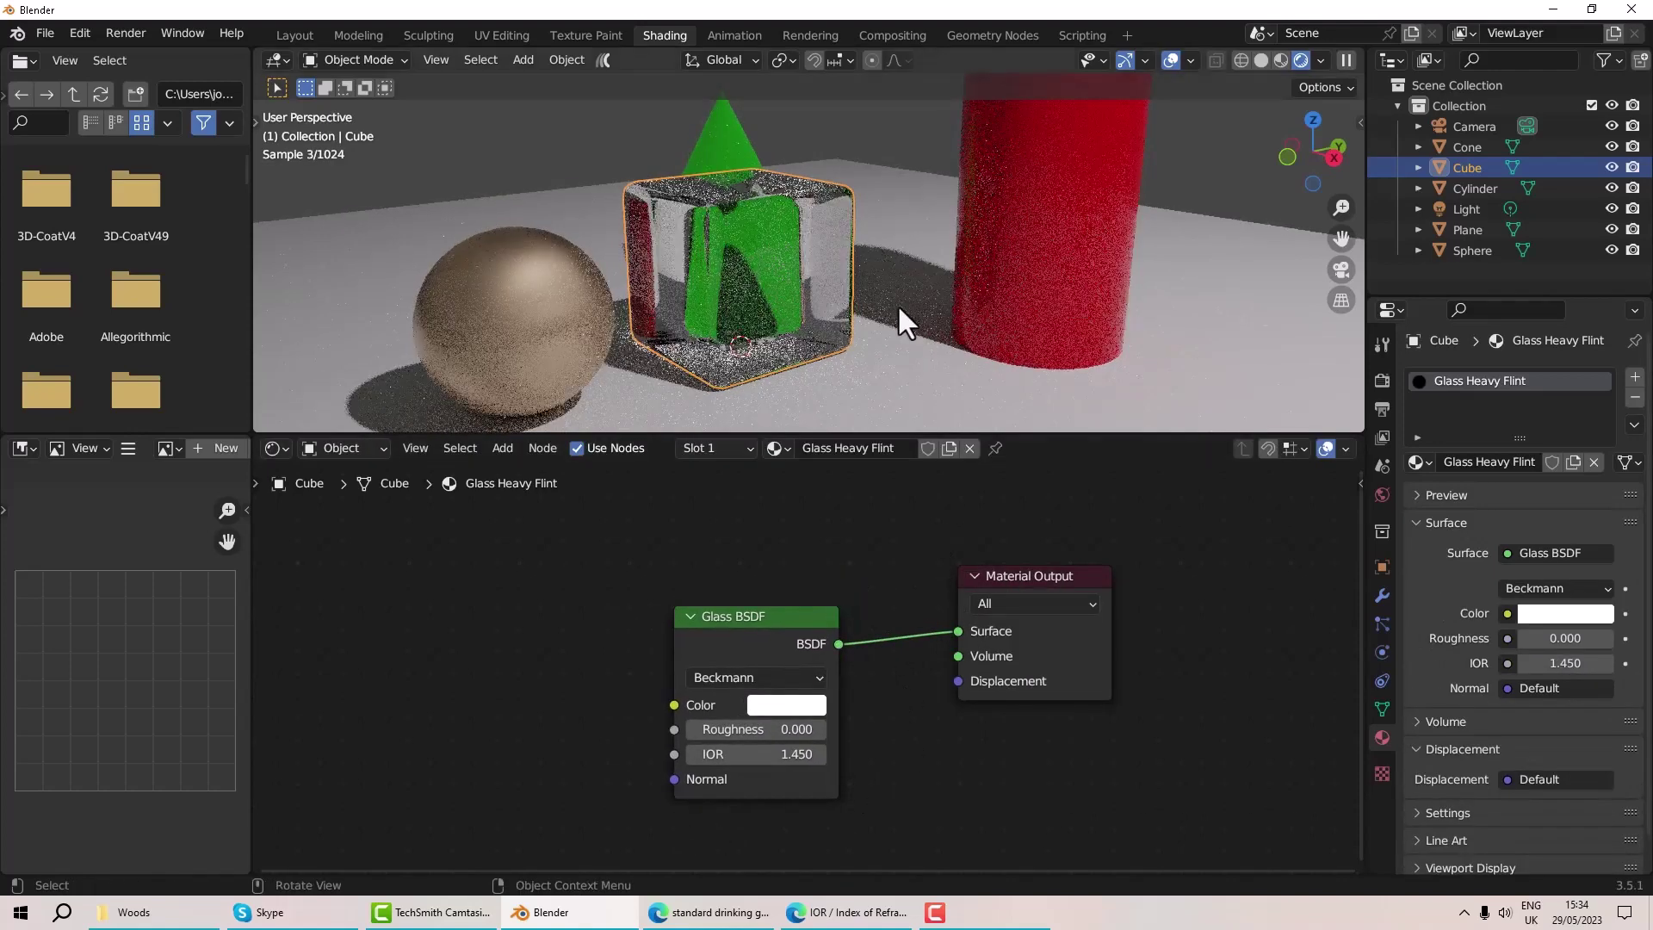
Set the Glass BSDF's IOR to 1.89 and align the Glass BSDF and Material Output nodes with each other
{"action": "middle_click_drag", "start_coordinate": [897, 302], "coordinate": [844, 263]}
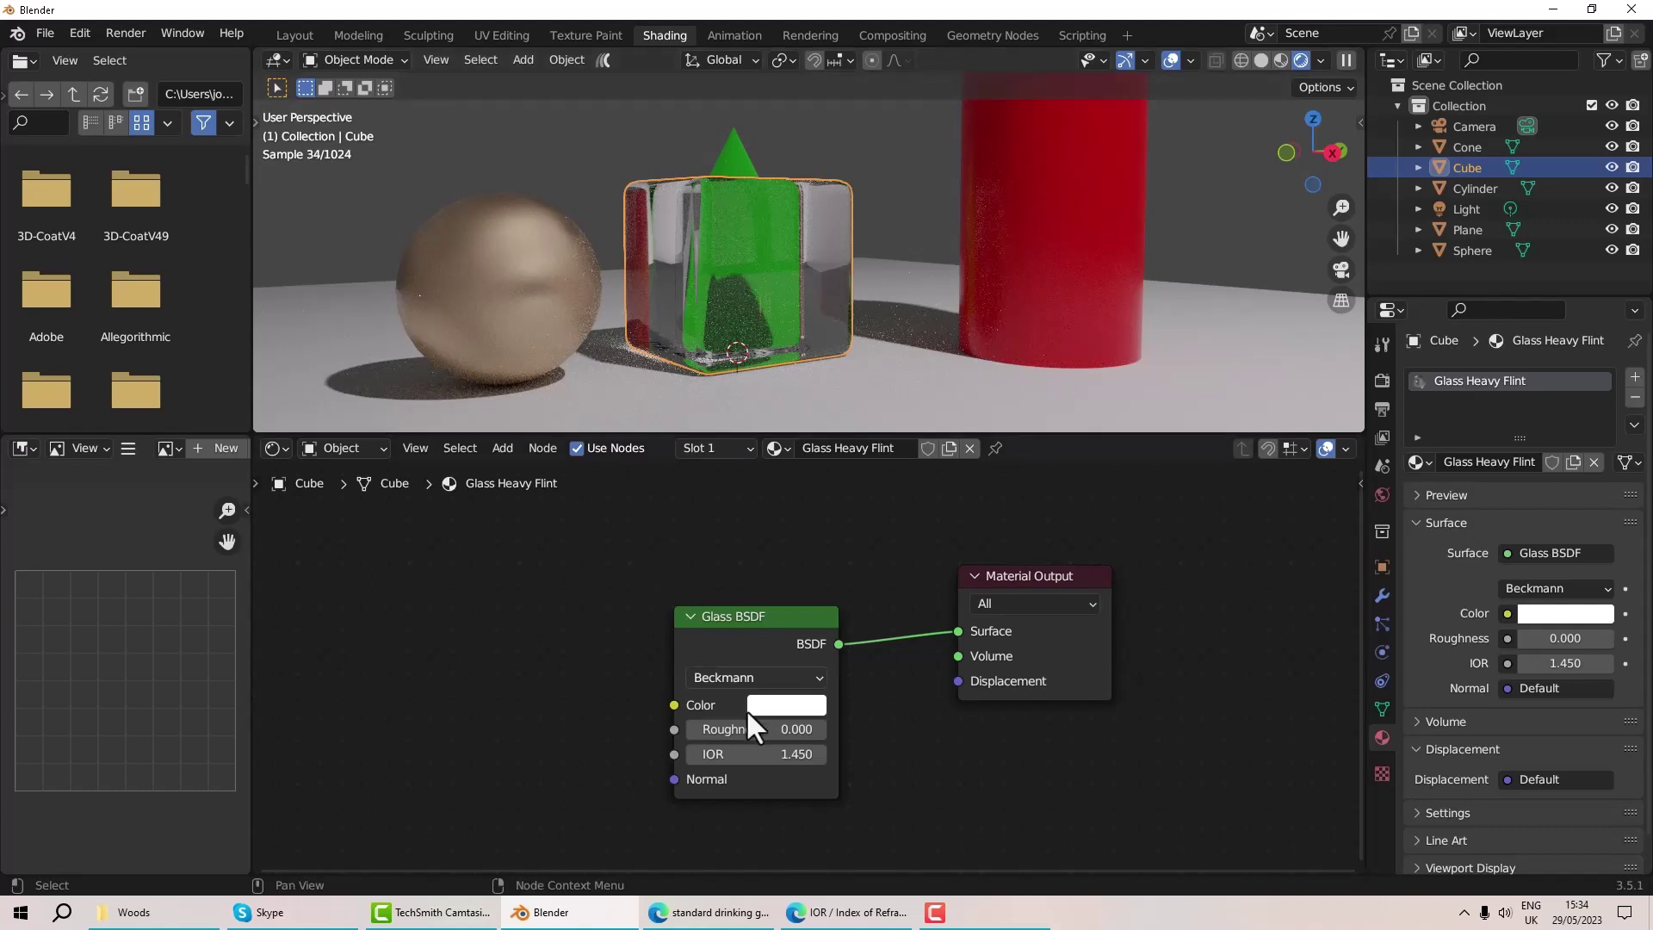
{"action": "left_click", "coordinate": [813, 754]}
{"action": "type", "text": "1"}
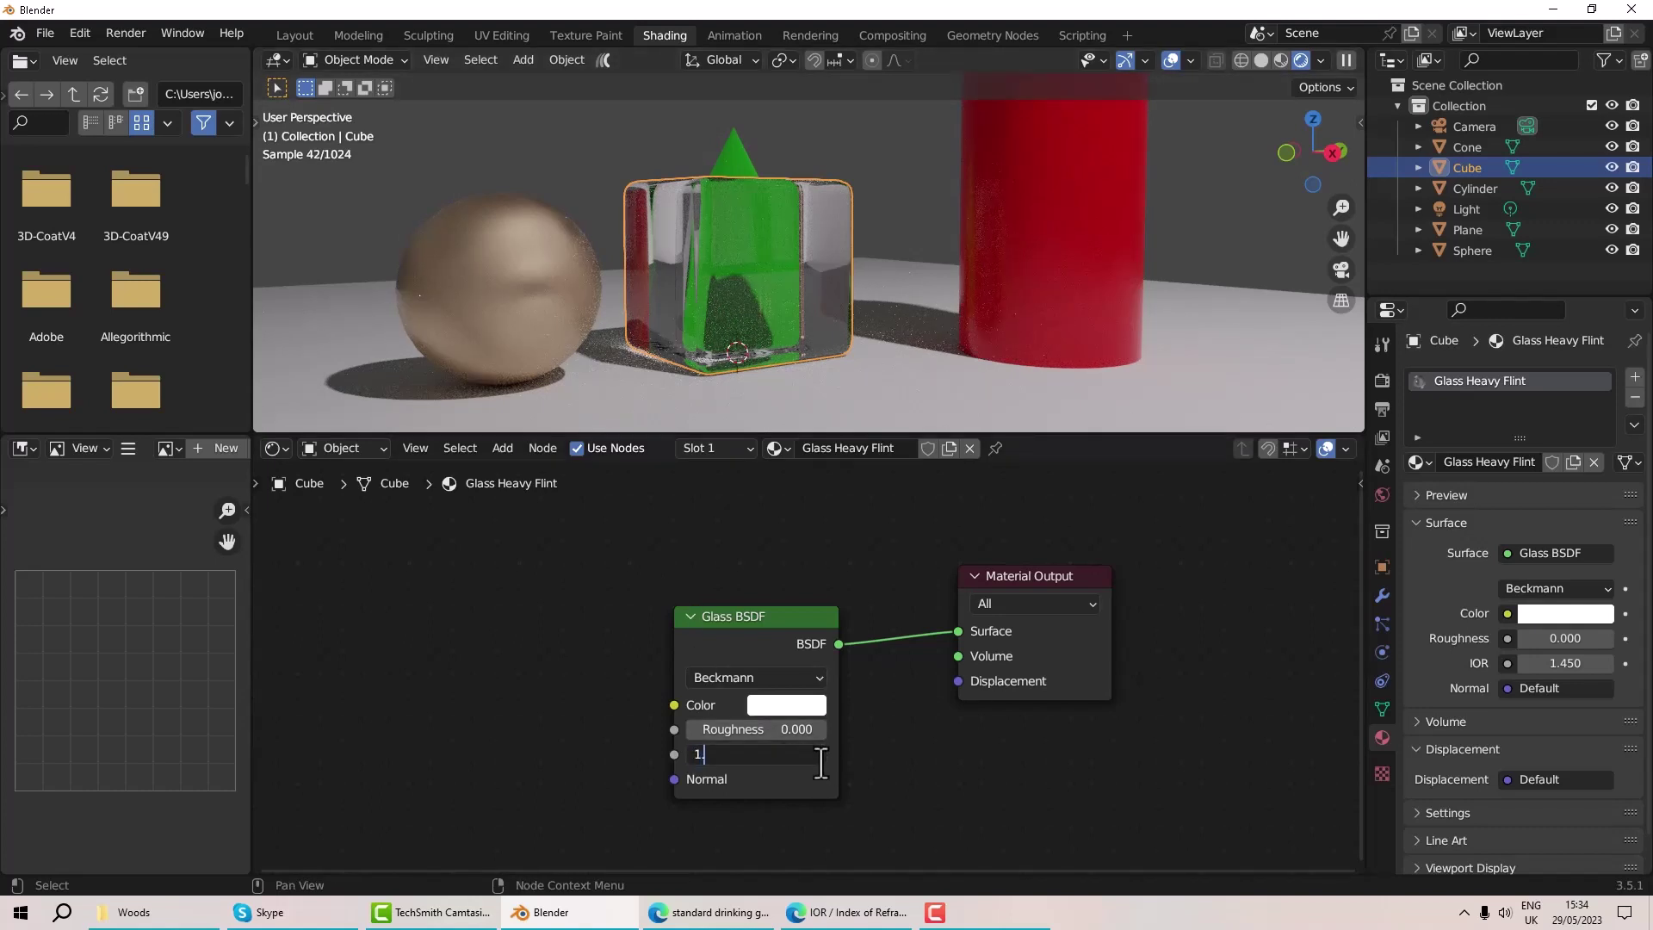
{"action": "type", "text": ".89"}
{"action": "key", "text": "Return"}
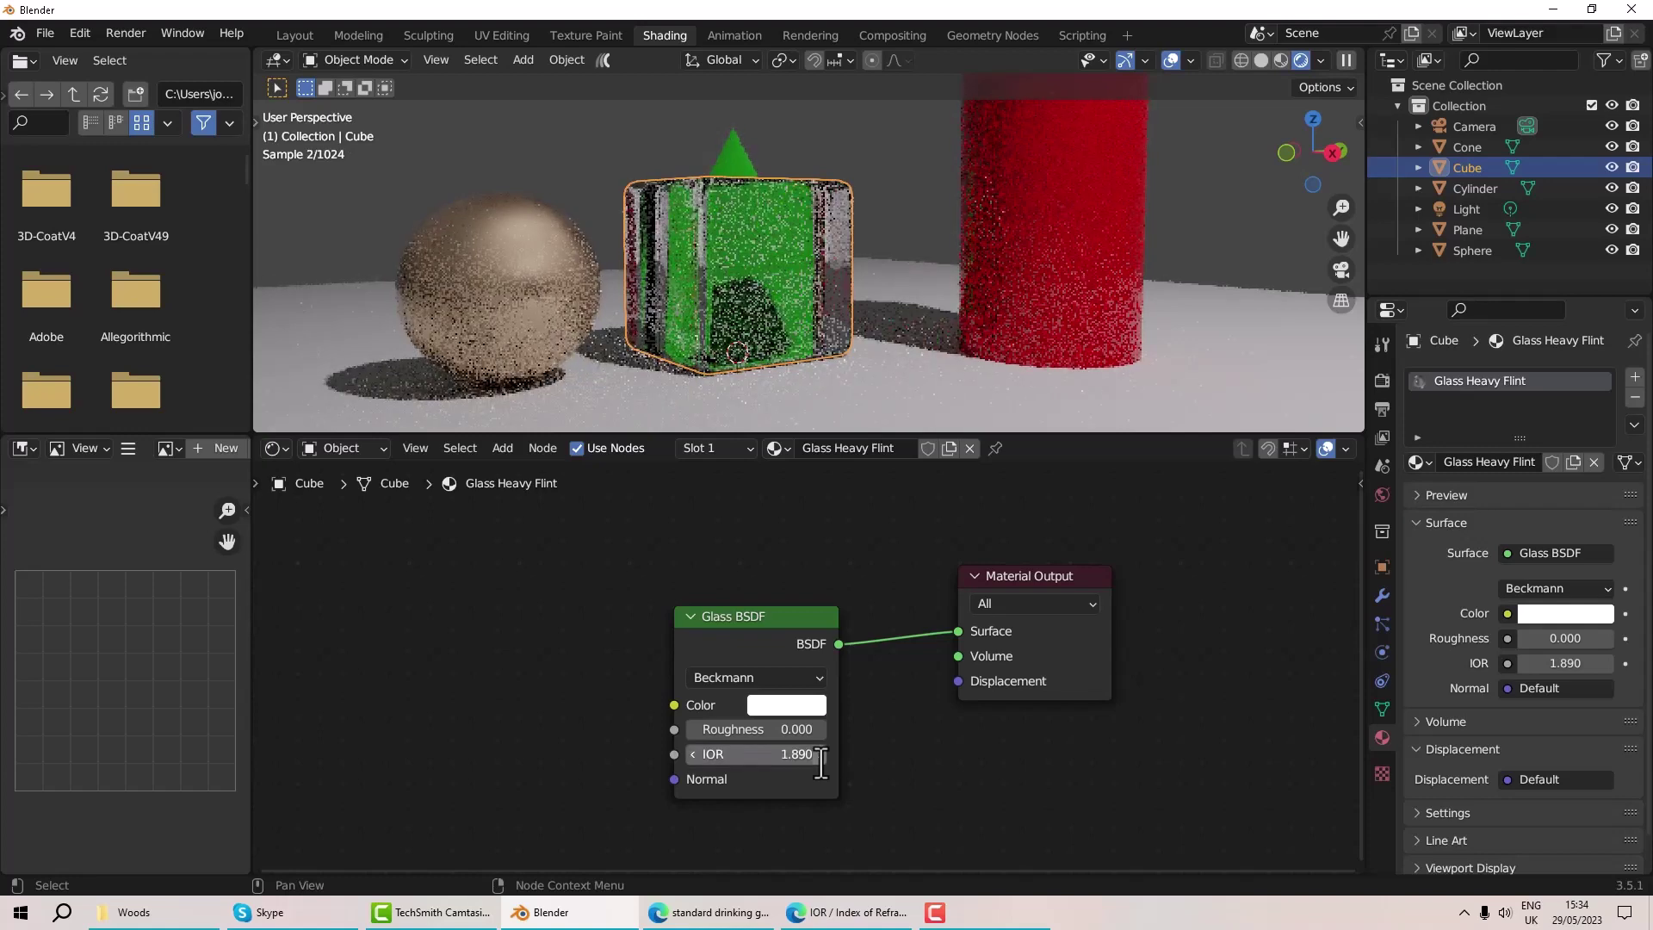
{"action": "middle_click_drag", "start_coordinate": [925, 306], "coordinate": [922, 267]}
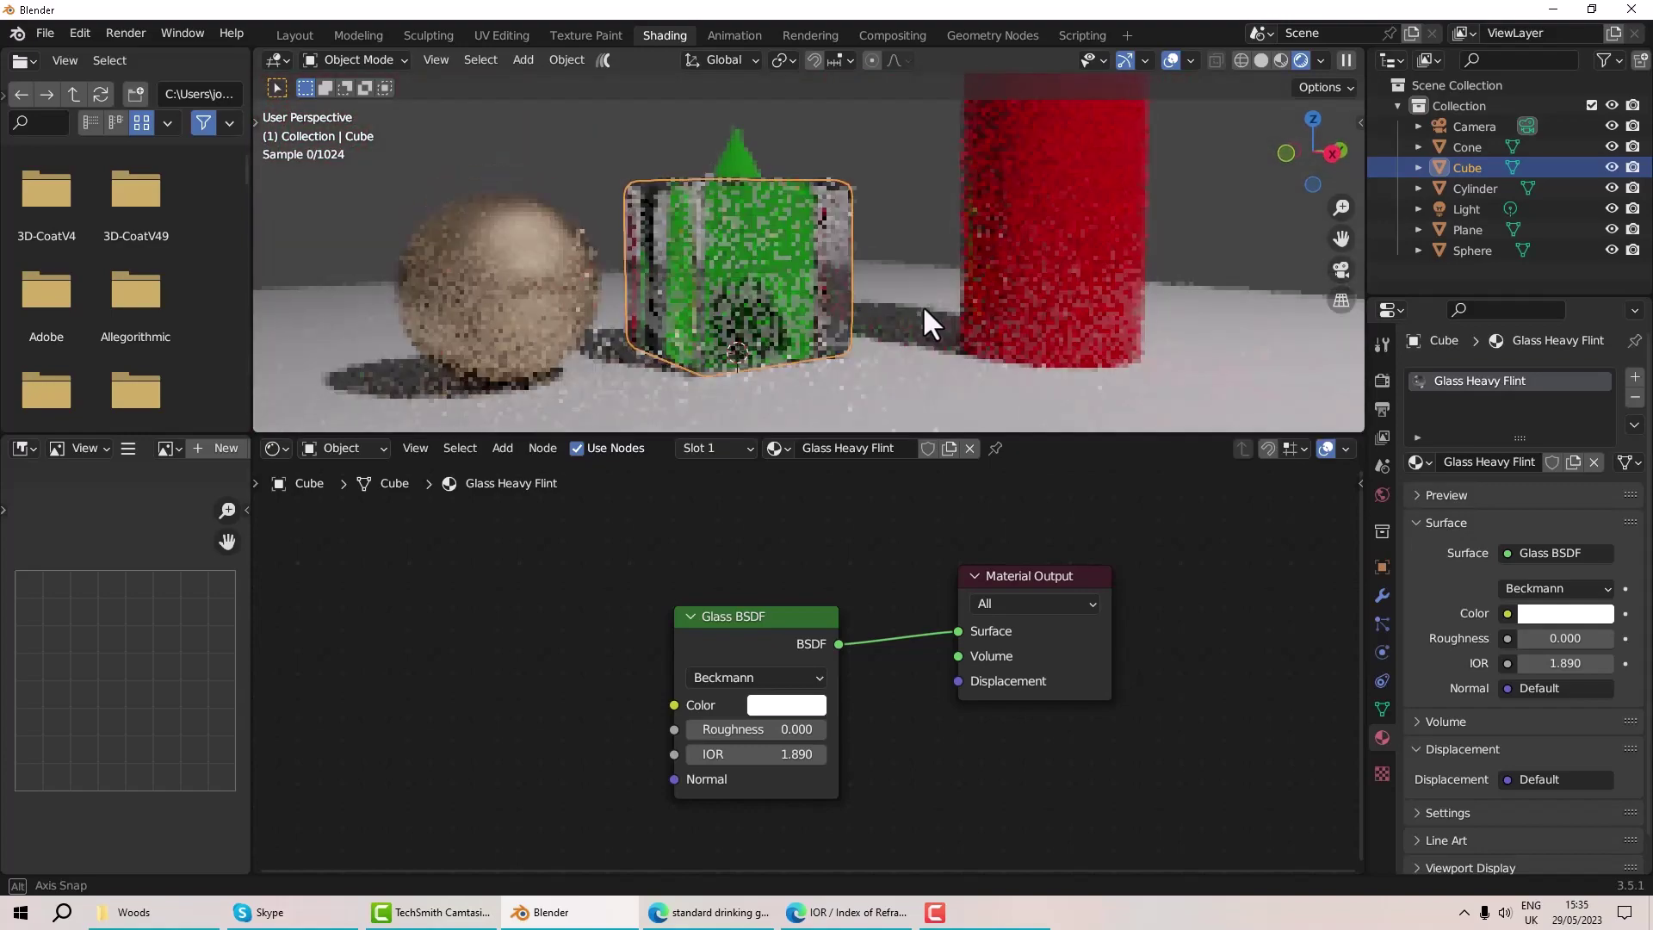
{"action": "left_click_drag", "start_coordinate": [757, 609], "coordinate": [797, 557]}
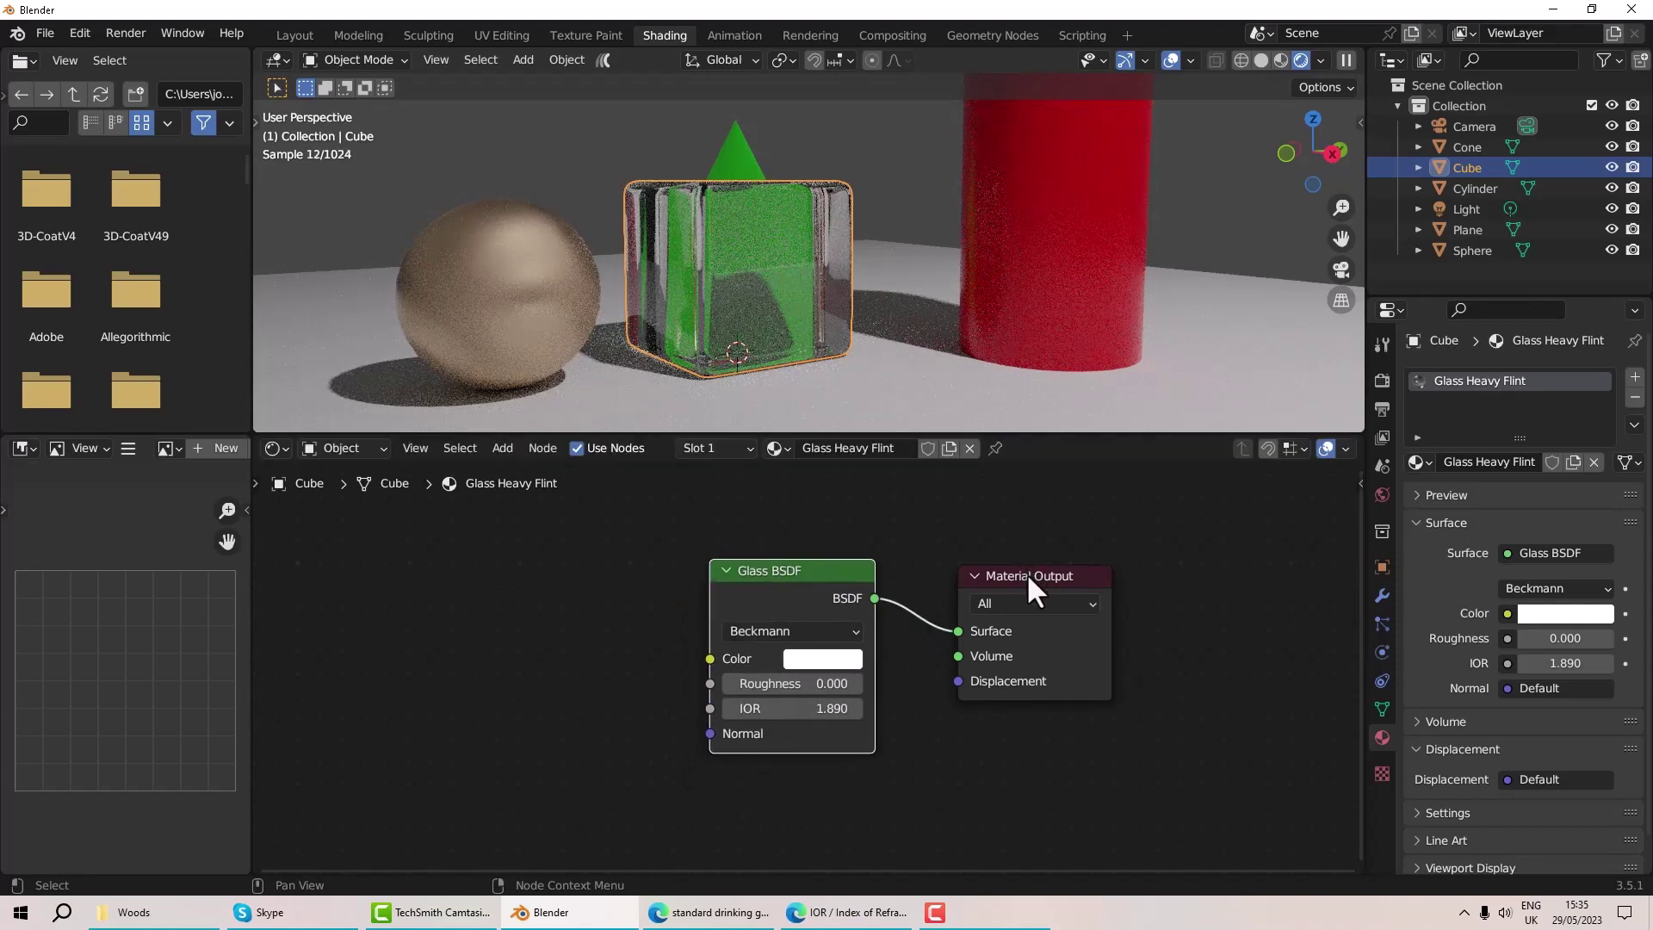
{"action": "left_click_drag", "start_coordinate": [1026, 572], "coordinate": [1028, 557]}
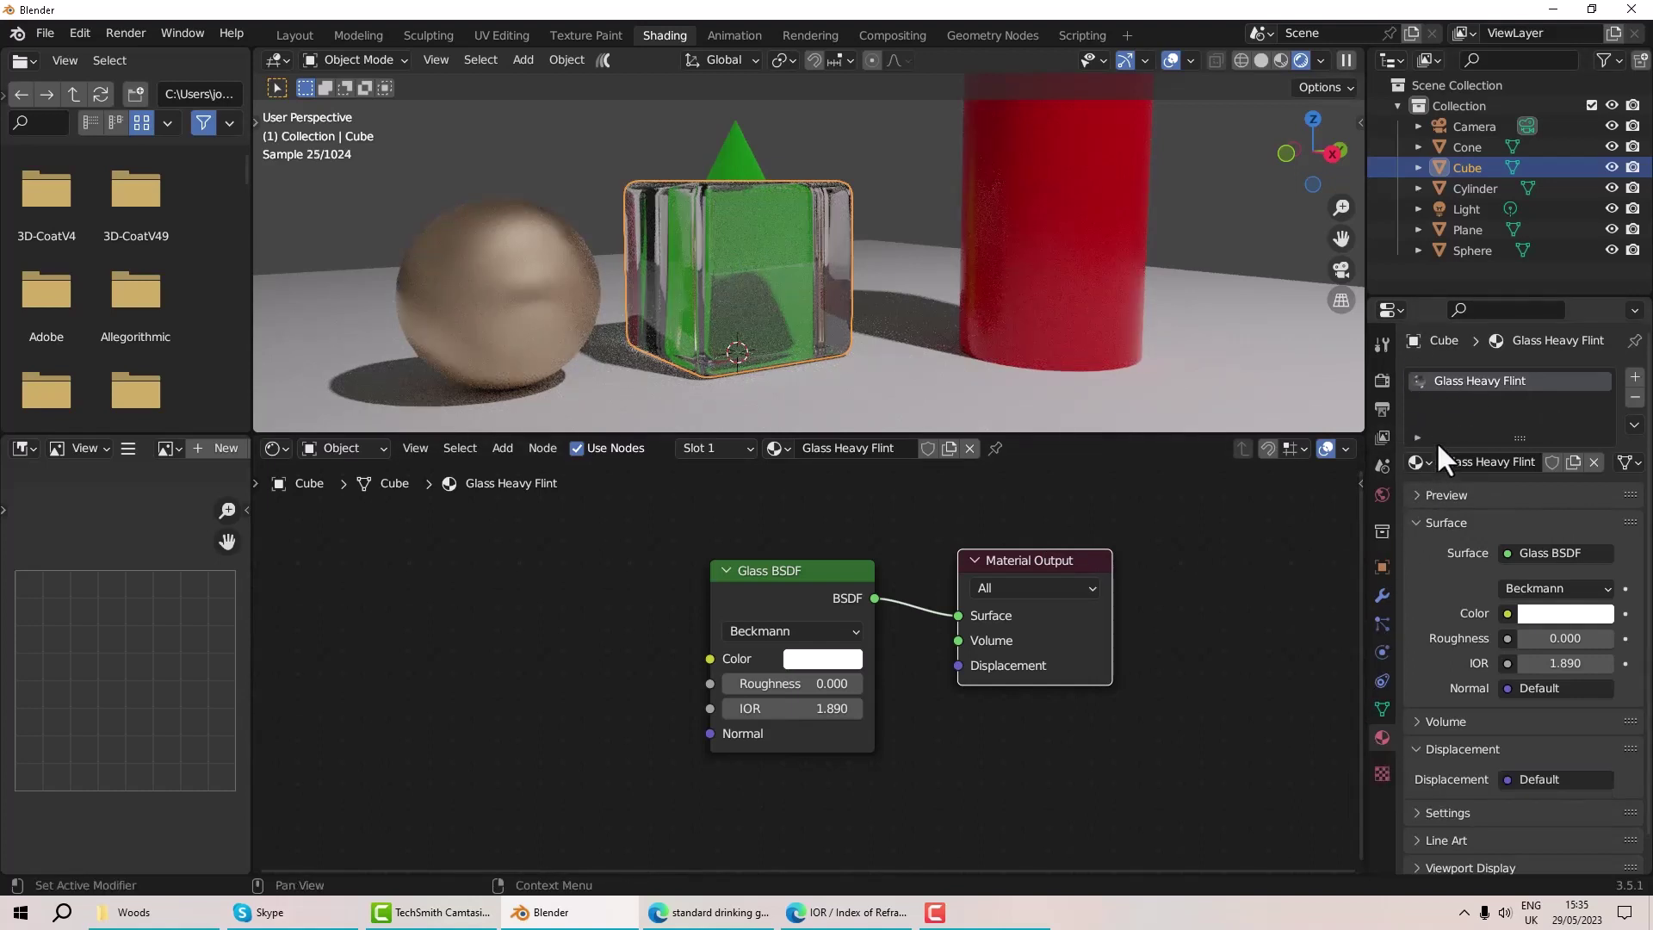
Mark the Glass Heavy Flint material as an asset
{"action": "right_click", "coordinate": [1446, 384]}
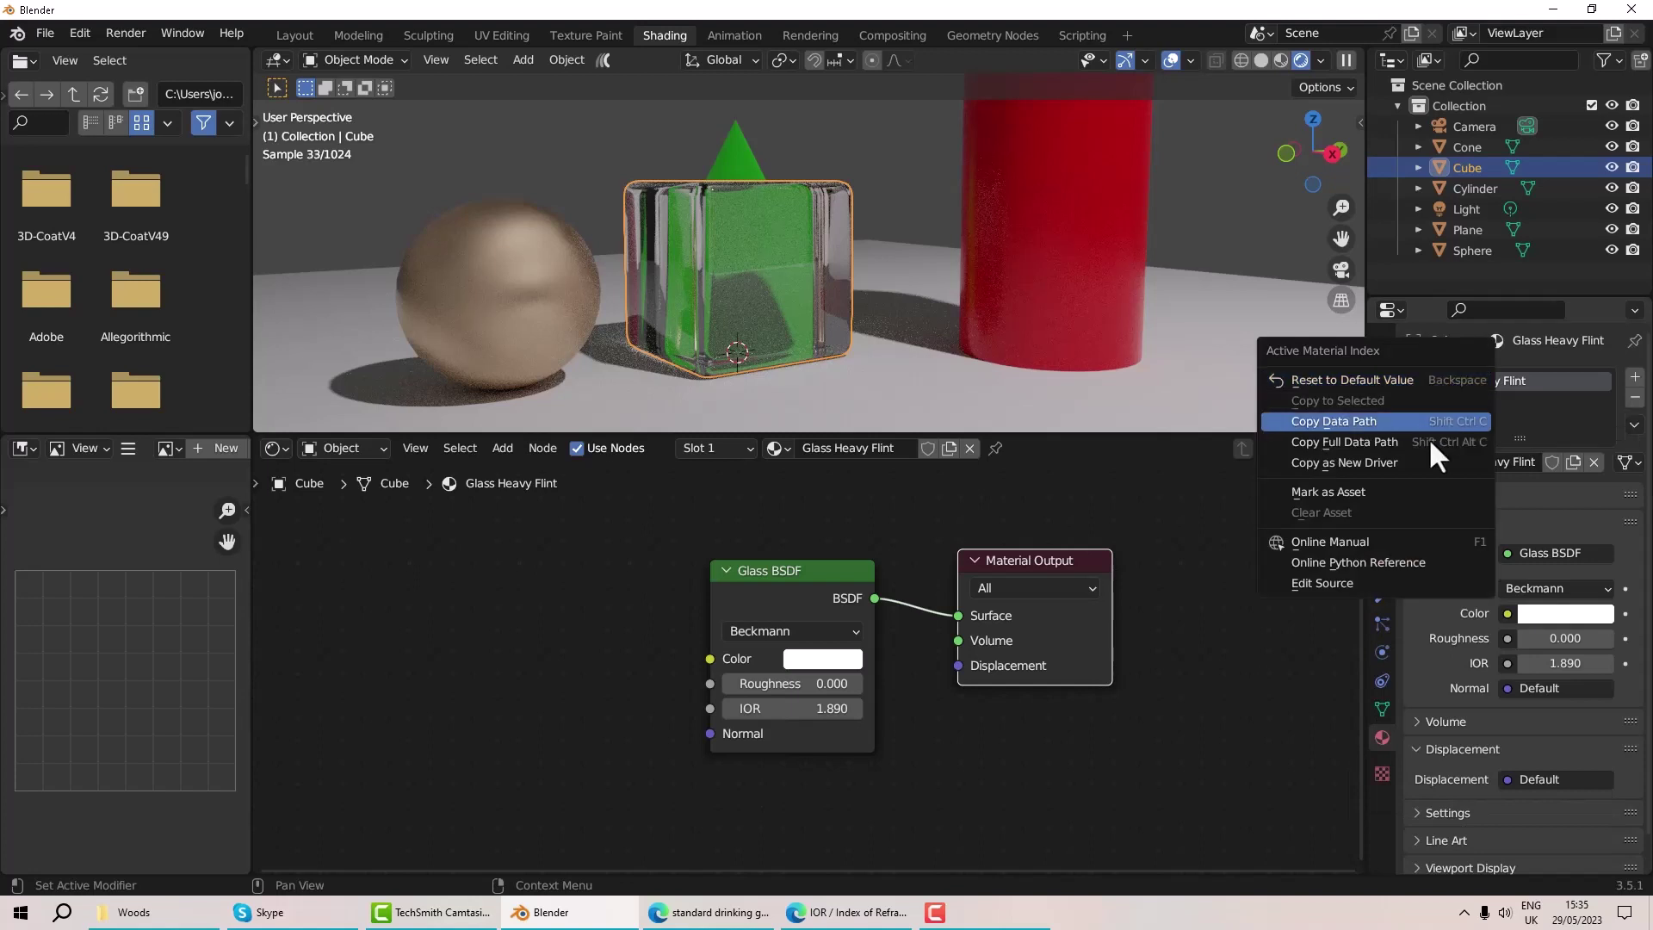
{"action": "left_click", "coordinate": [1364, 486]}
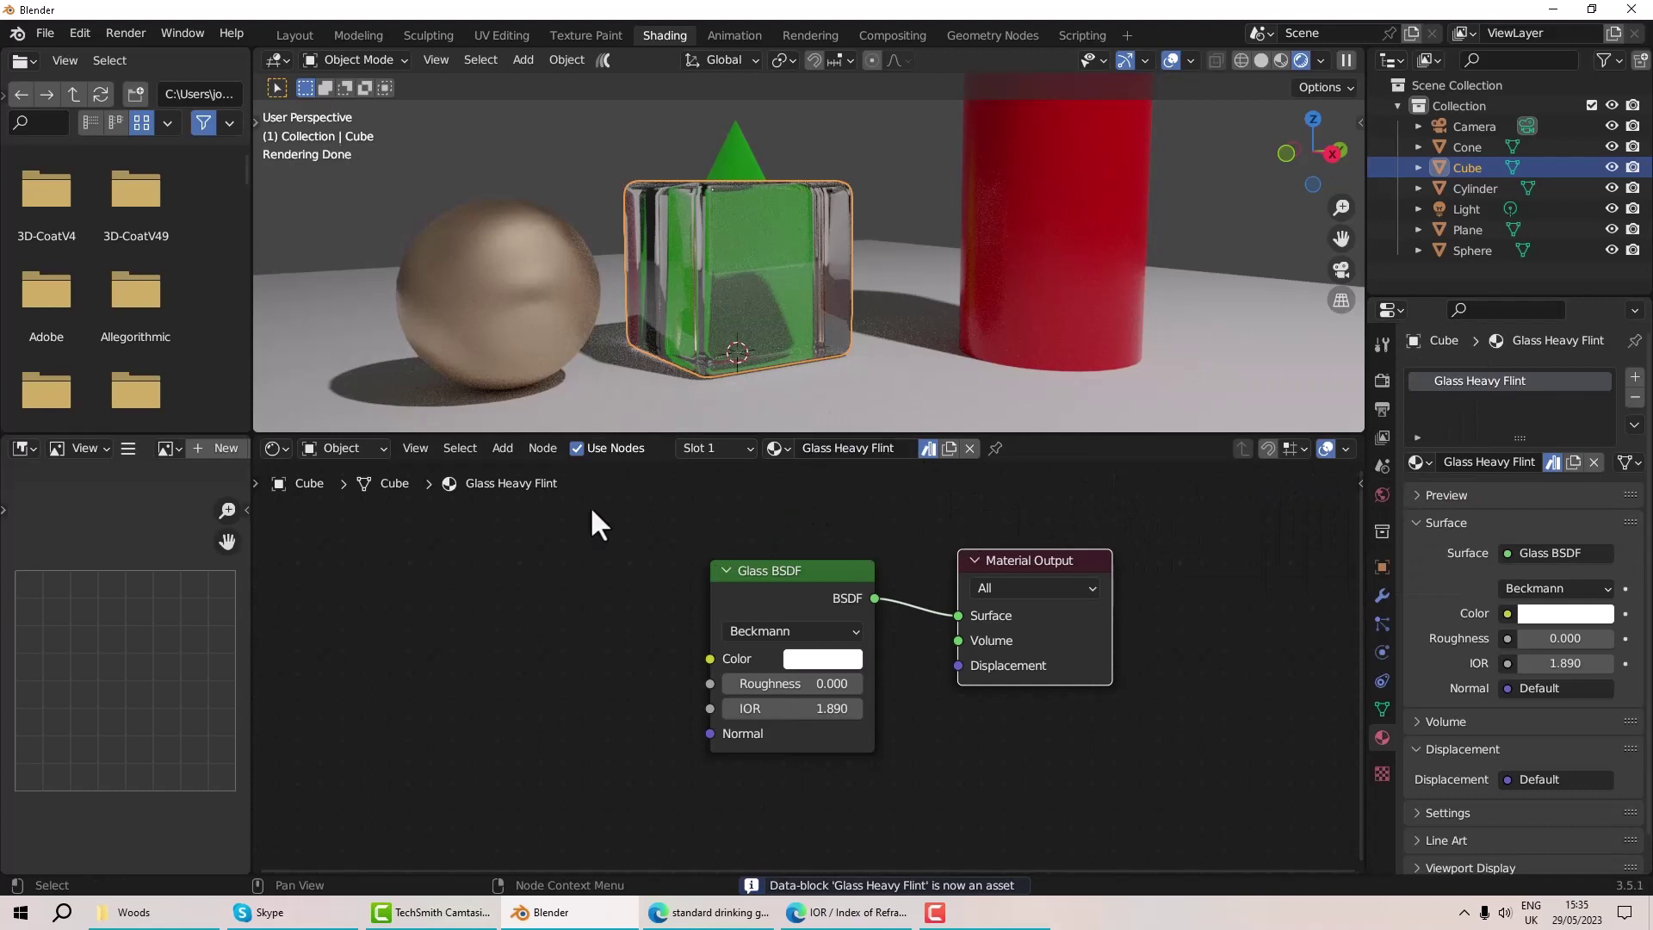
{"action": "middle_click_drag", "start_coordinate": [583, 527], "coordinate": [588, 534]}
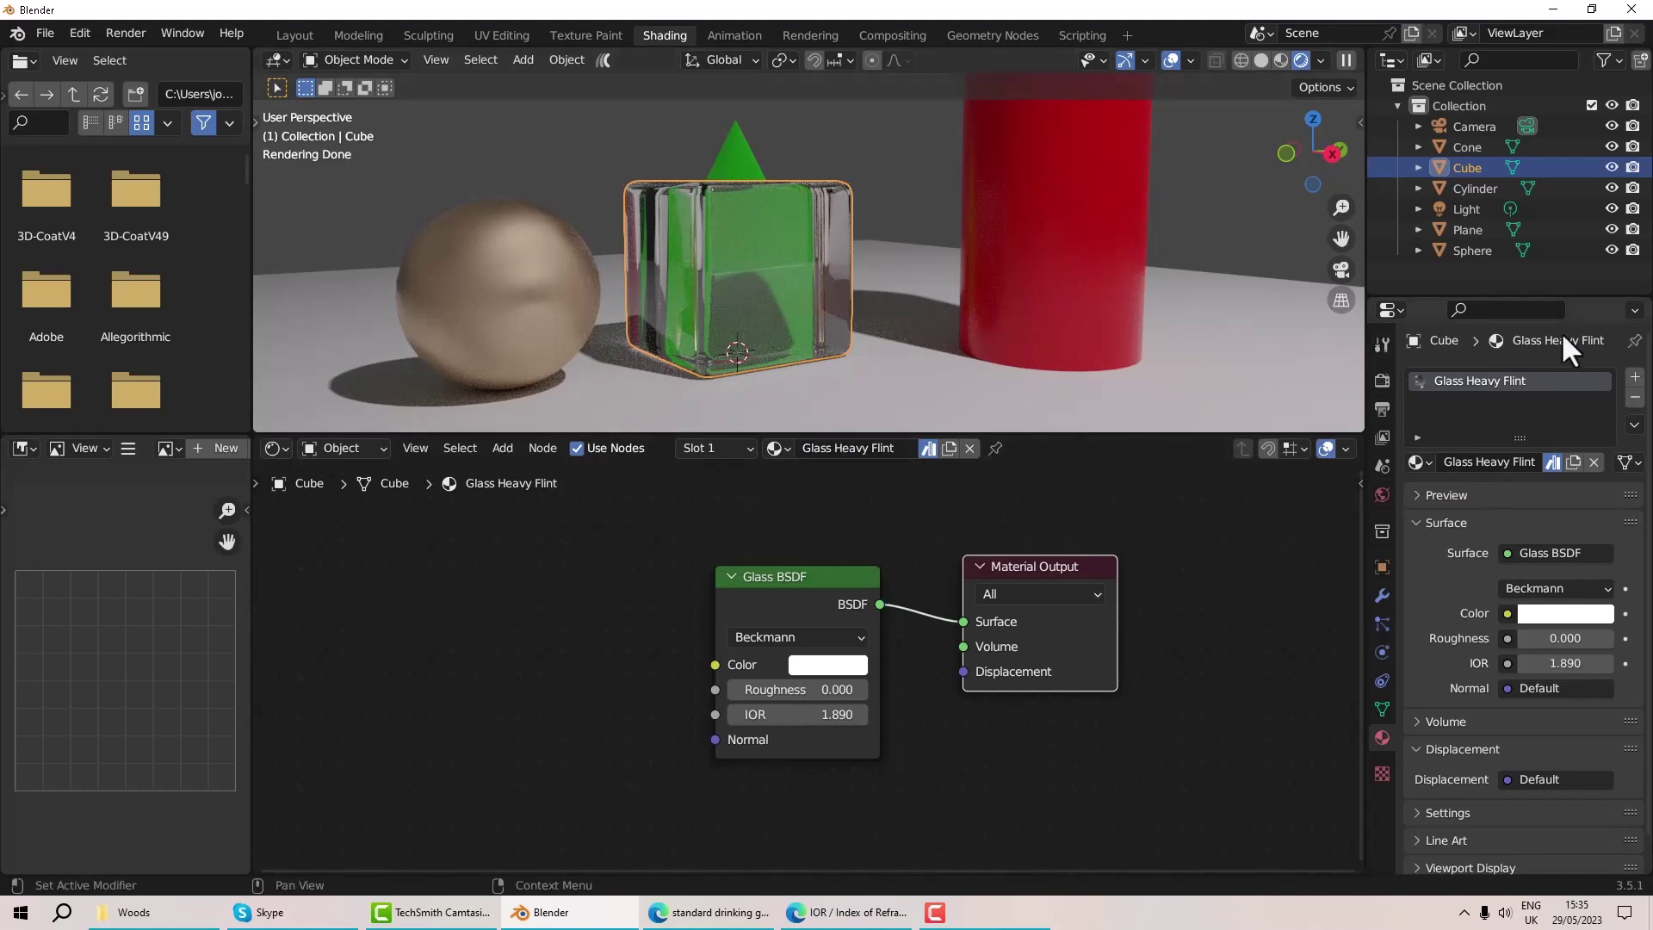
{"action": "middle_click_drag", "start_coordinate": [1066, 369], "coordinate": [1067, 374]}
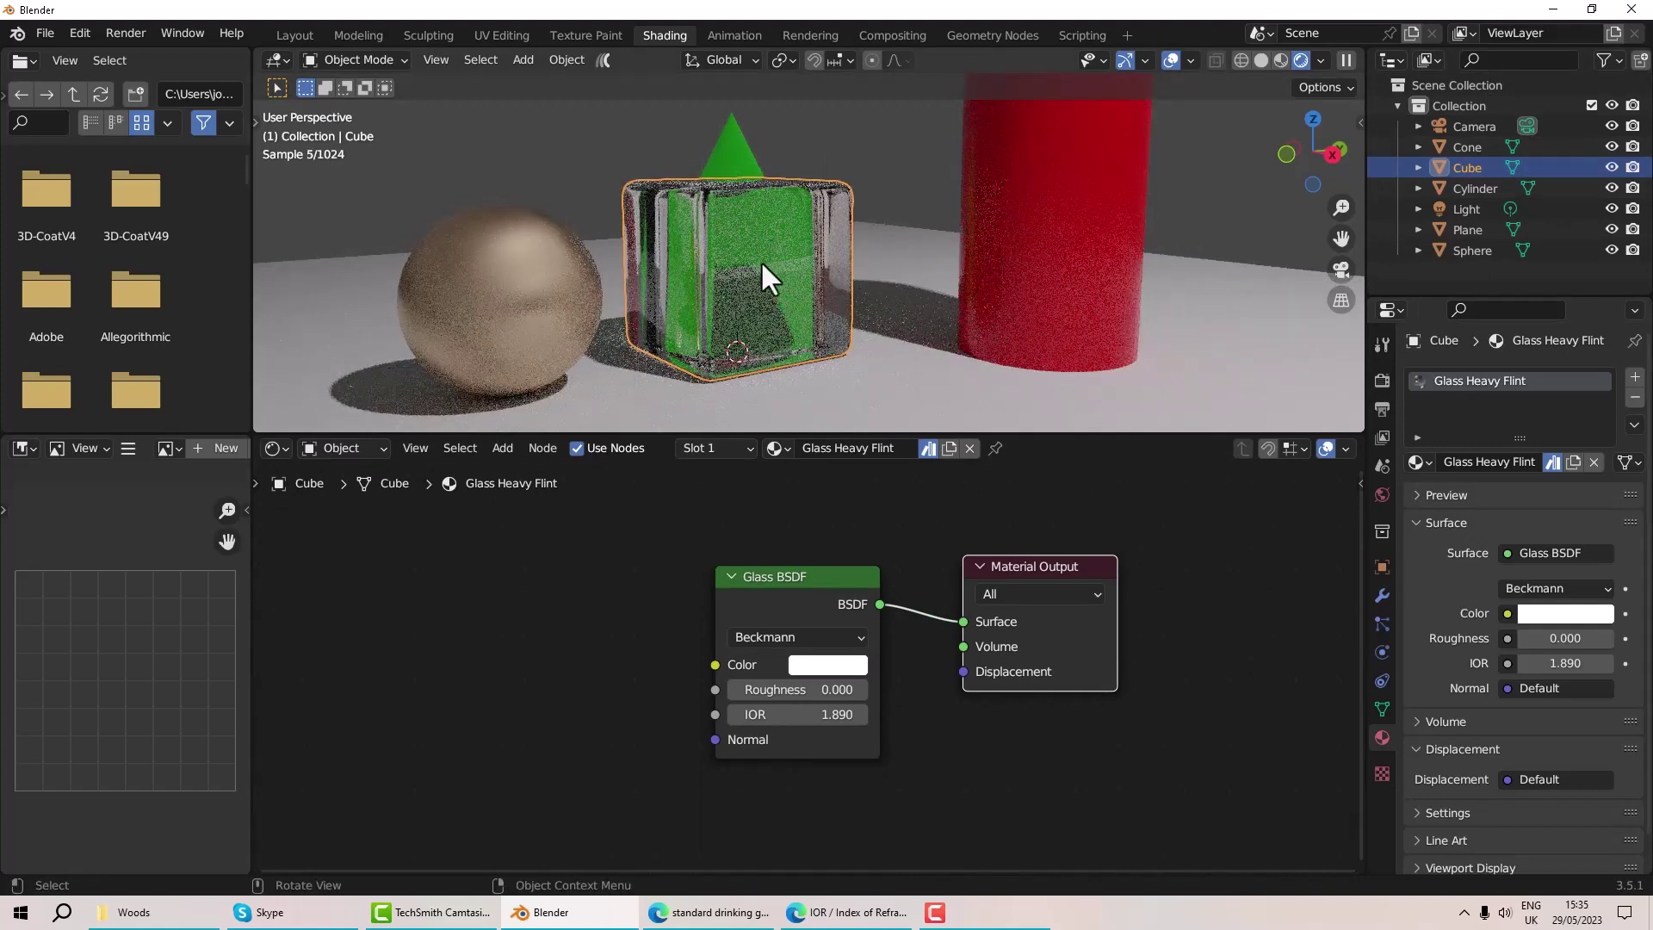
Save the file as Glass Materials.blend in the E:\Blender Assets folder
{"action": "left_click", "coordinate": [39, 28]}
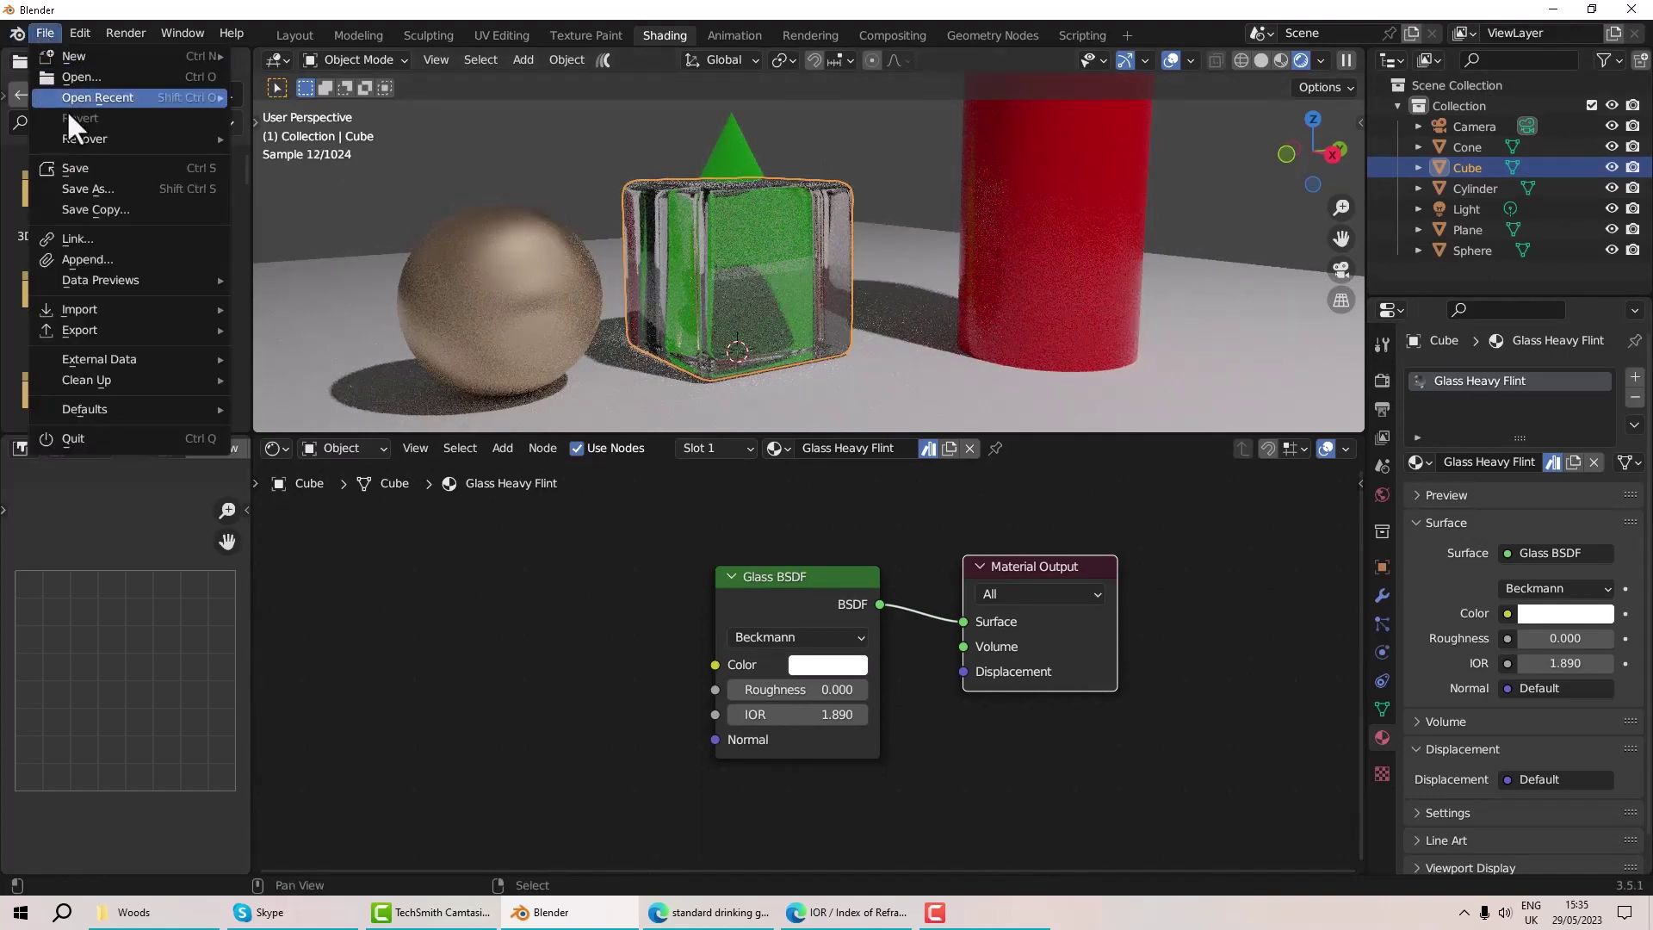
{"action": "left_click", "coordinate": [107, 193]}
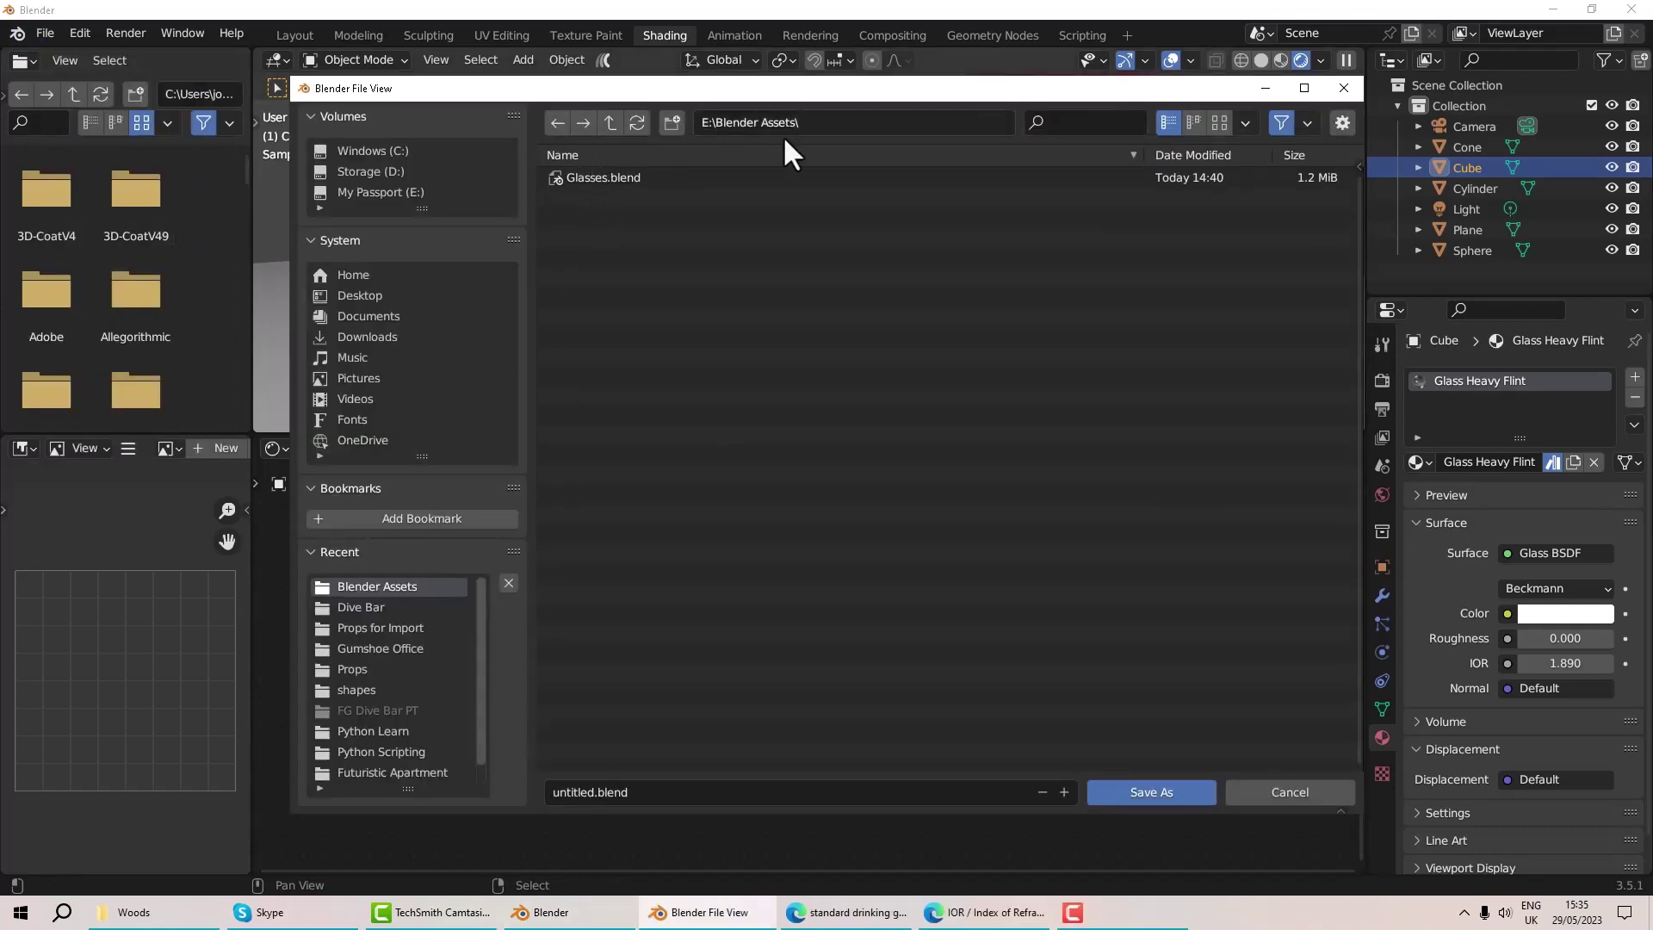
{"action": "left_click", "coordinate": [633, 790]}
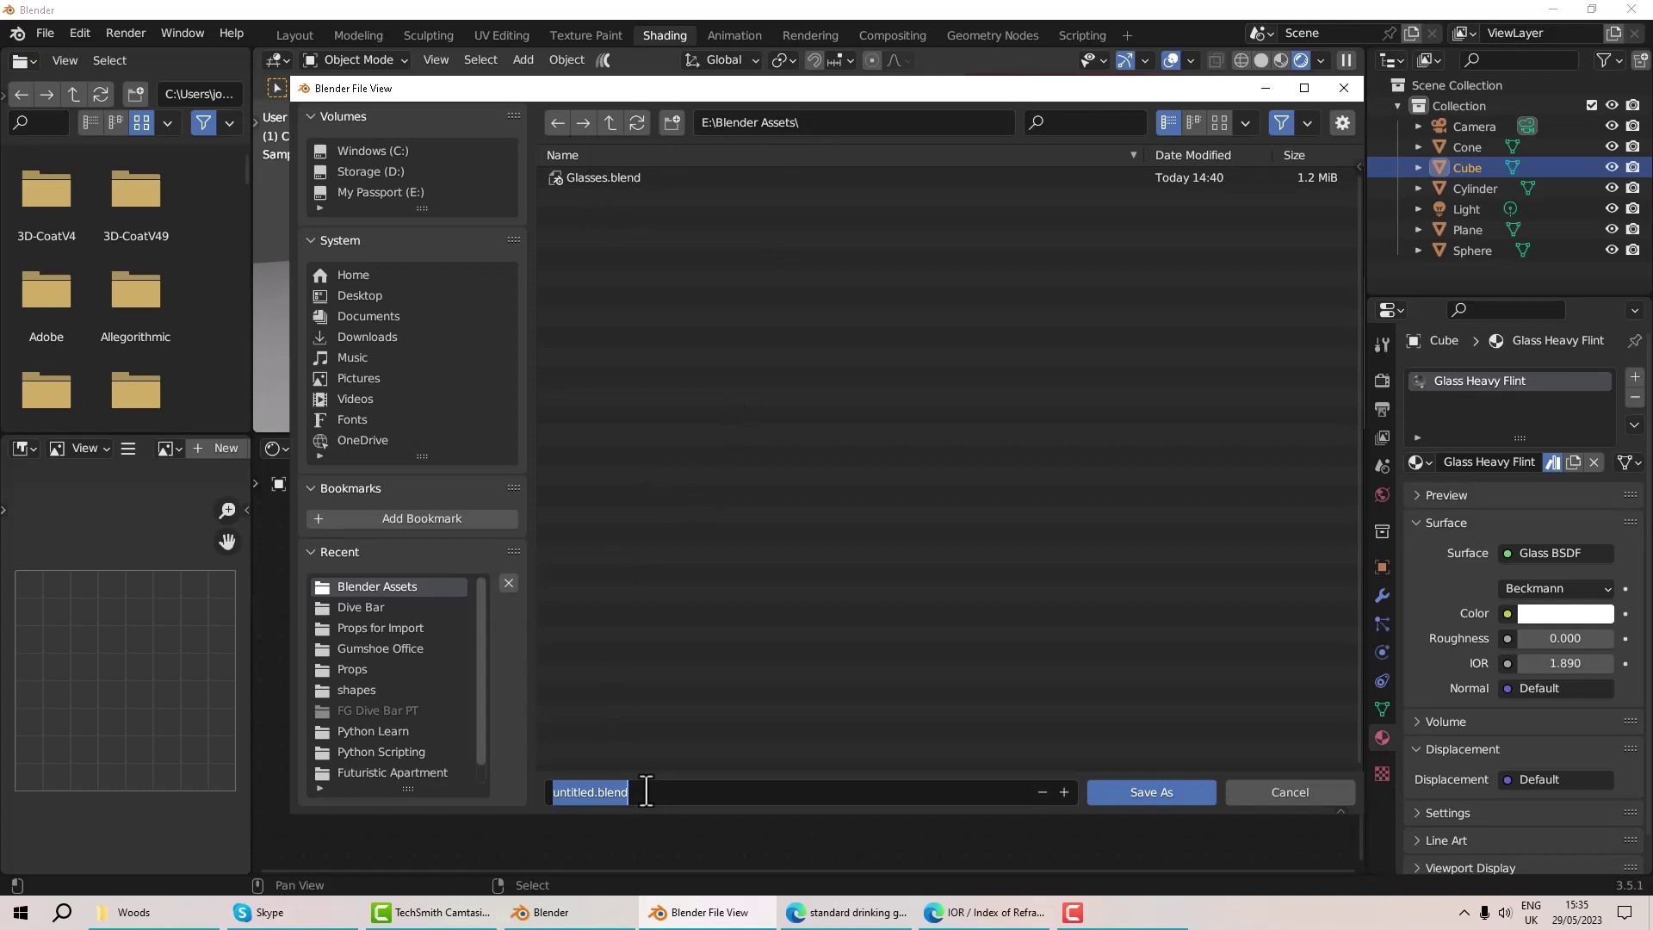
{"action": "type", "text": "Heav"}
{"action": "key", "text": "BackSpace"}
{"action": "key", "text": "BackSpace"}
{"action": "key", "text": "BackSpace"}
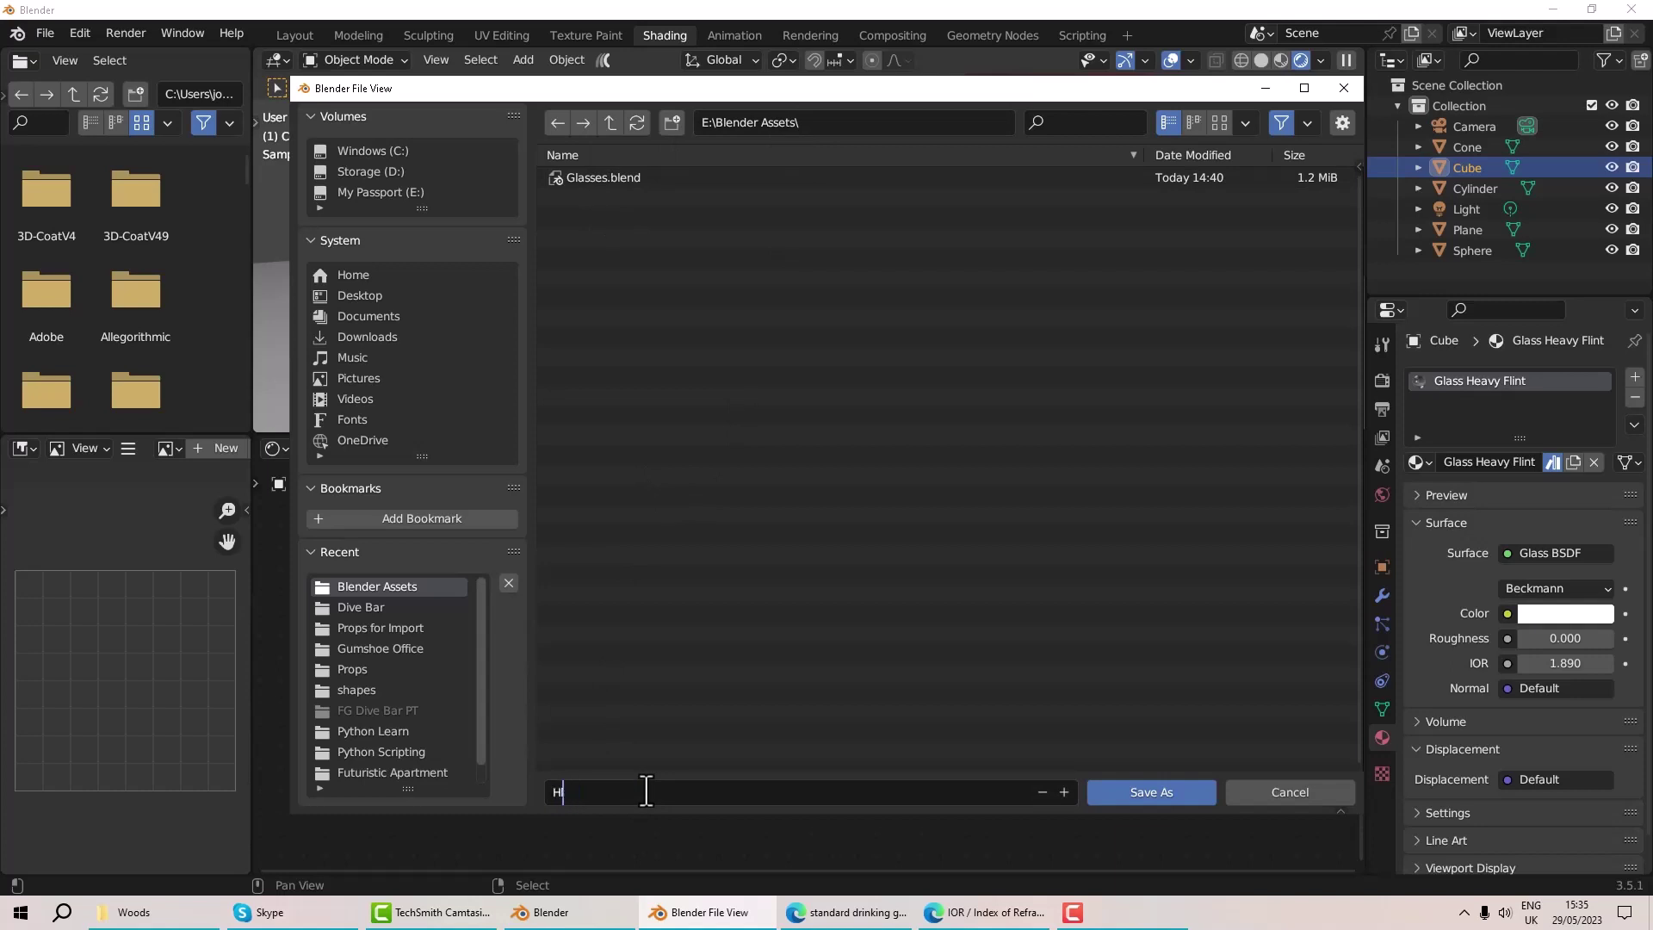
{"action": "key", "text": "BackSpace"}
{"action": "type", "text": "Glass Materials"}
{"action": "left_click", "coordinate": [1135, 793]}
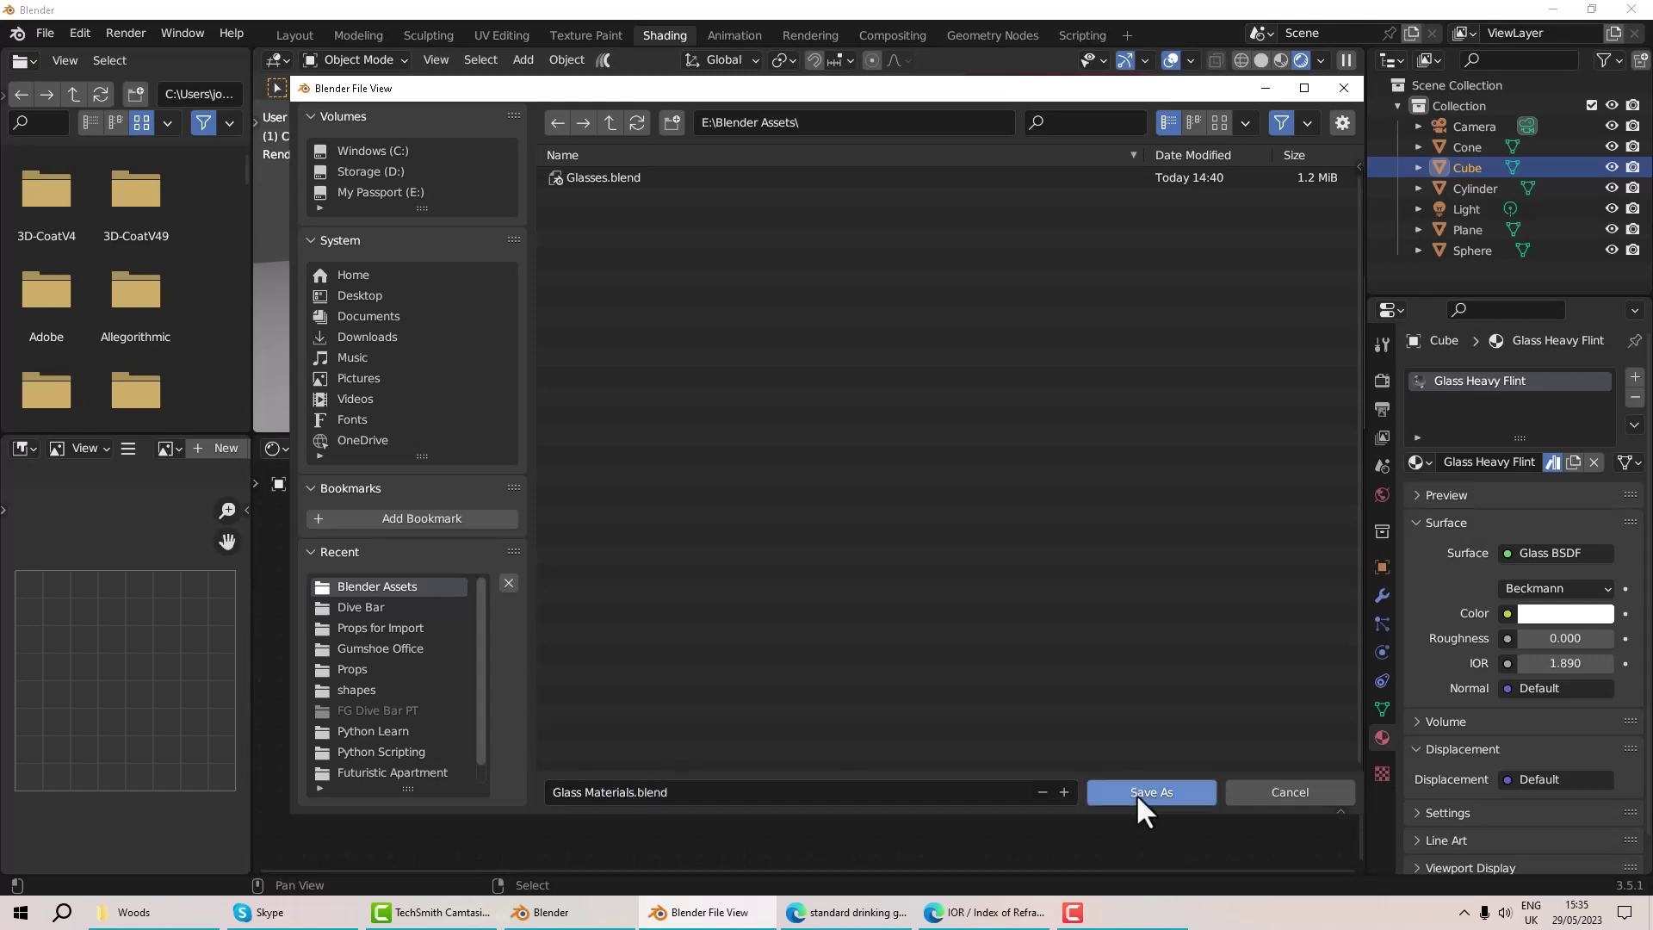
{"action": "left_click", "coordinate": [1134, 792]}
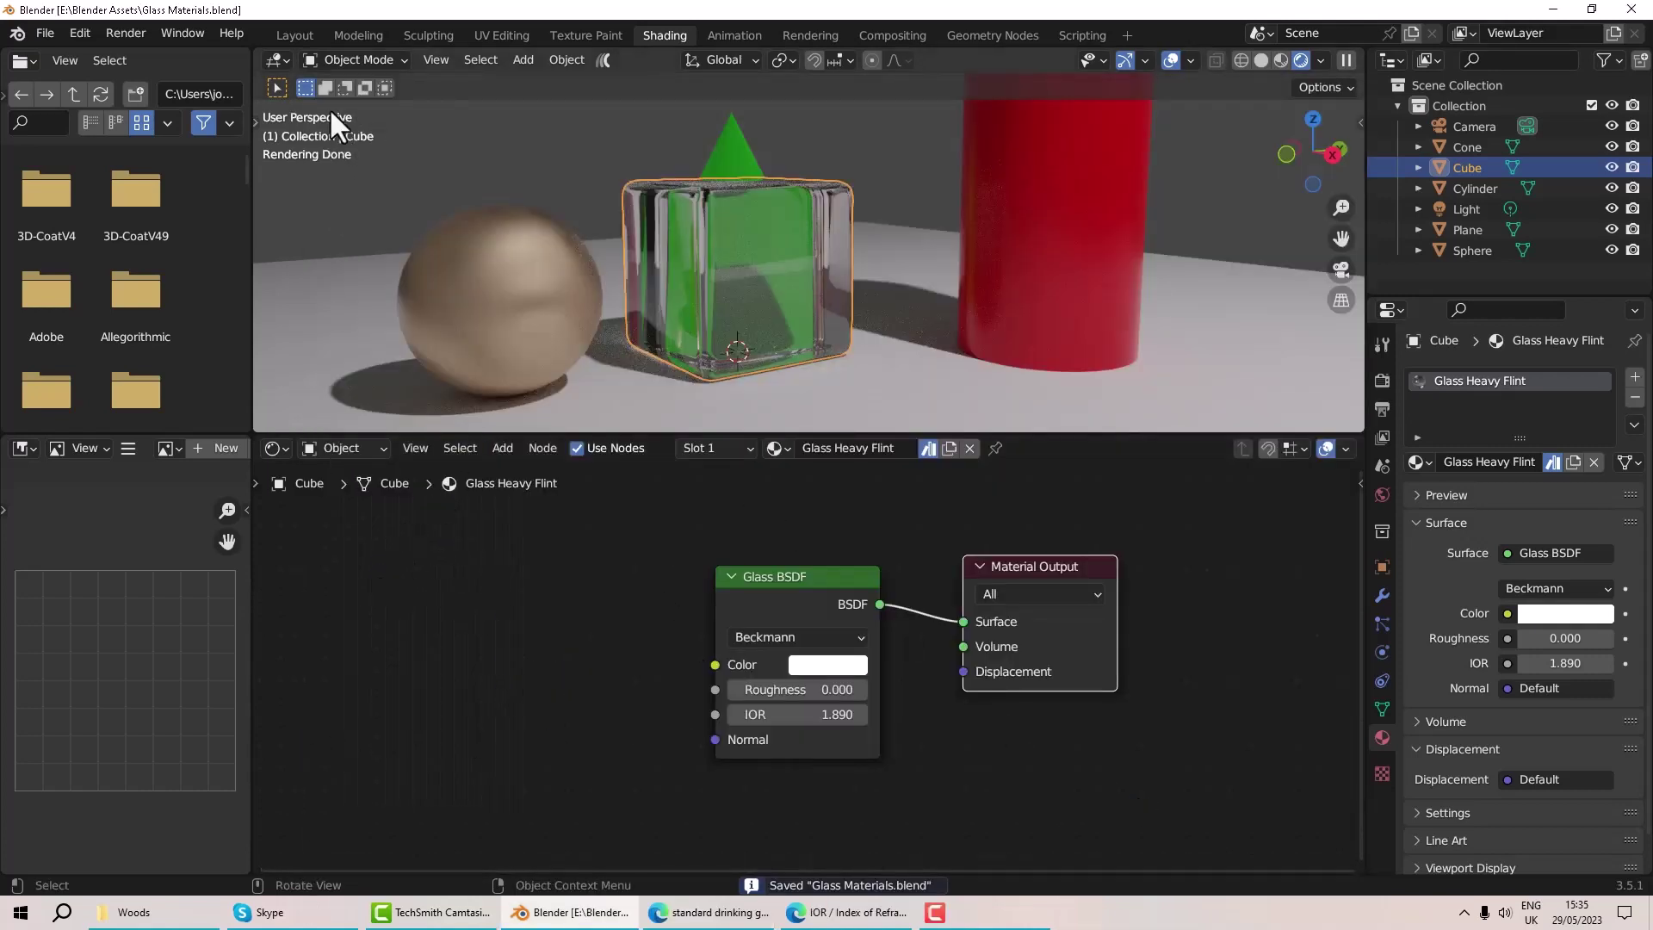
Check the Blender Assets library in the Layout workspace for the Glass Heavy Flint material and view the scene's objects from other angles
{"action": "left_click", "coordinate": [286, 34]}
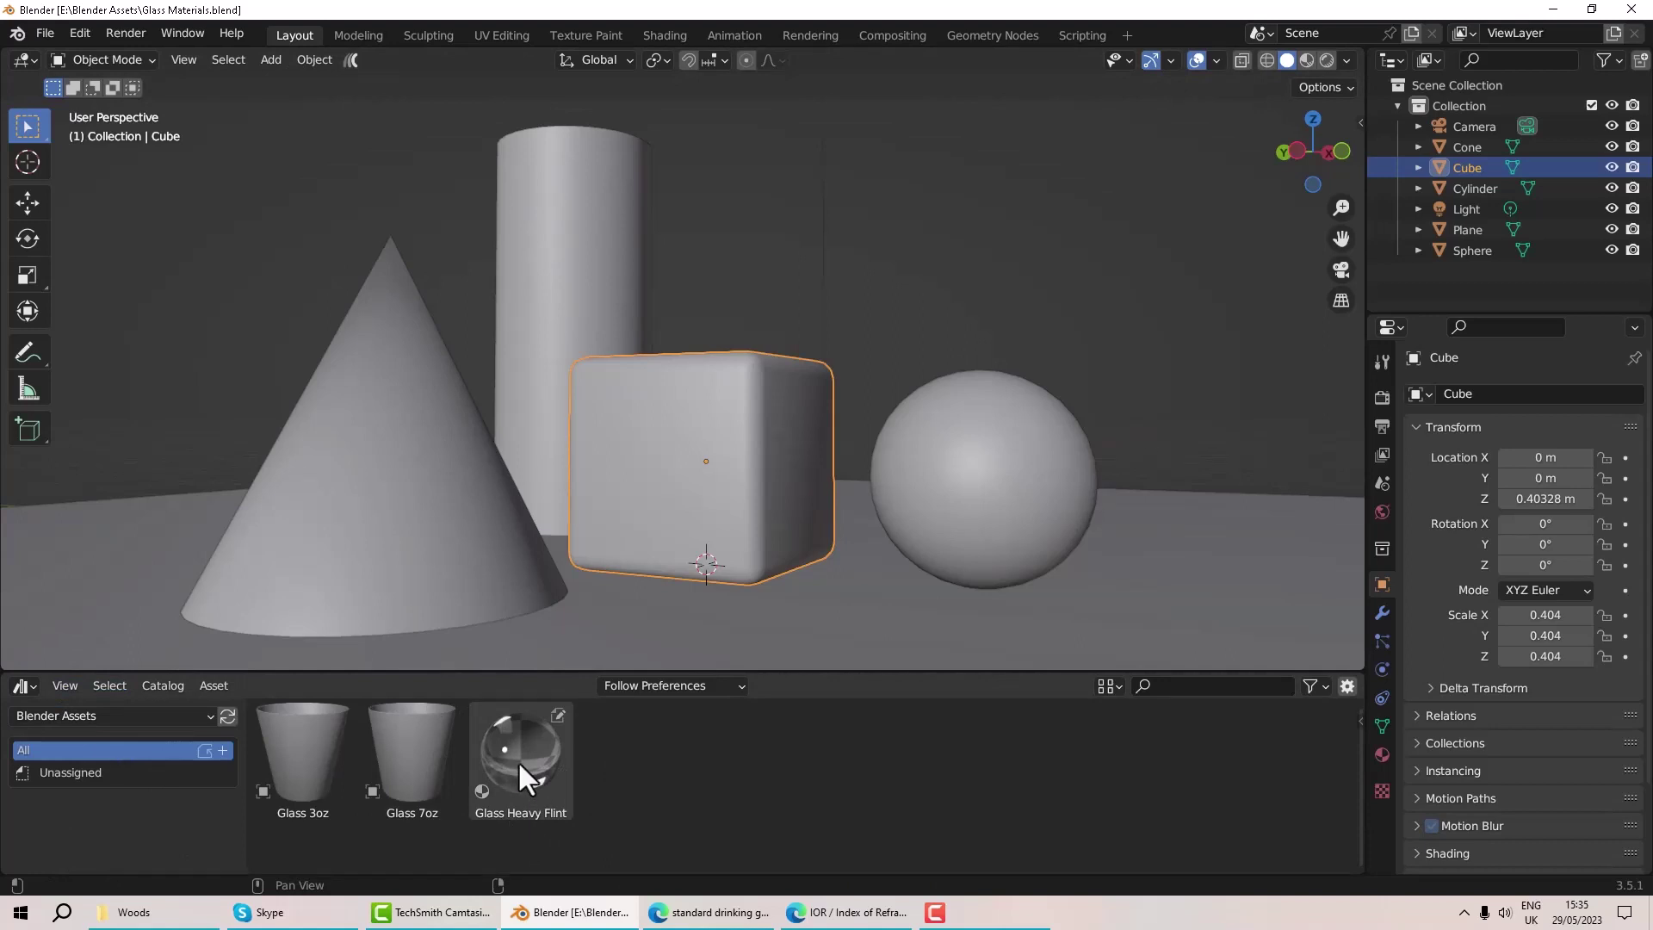
{"action": "middle_click_drag", "start_coordinate": [727, 645], "coordinate": [547, 585]}
{"action": "scroll", "coordinate": [671, 551], "scroll_direction": "down", "scroll_amount": 3}
{"action": "scroll", "coordinate": [672, 549], "scroll_direction": "up", "scroll_amount": 3}
{"action": "mouse_move", "coordinate": [671, 549]}
{"action": "middle_mouse_down"}
{"action": "mouse_move", "coordinate": [721, 530]}
{"action": "mouse_move", "coordinate": [679, 546]}
{"action": "mouse_move", "coordinate": [657, 506]}
{"action": "mouse_move", "coordinate": [662, 522]}
{"action": "middle_mouse_up"}
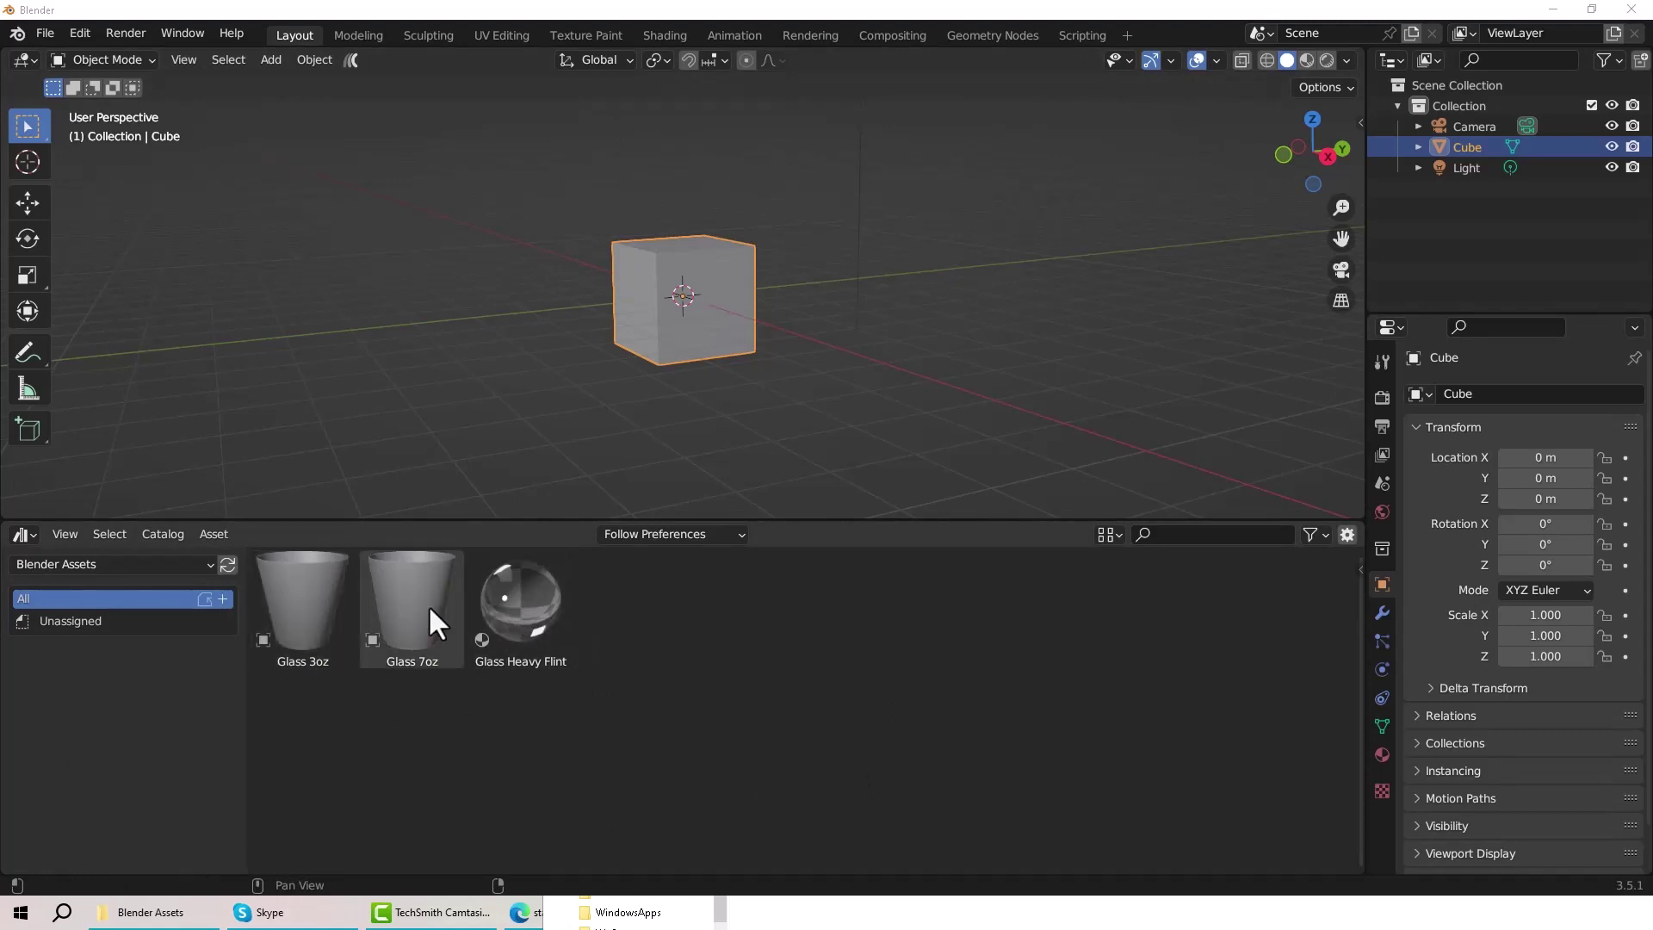
Open the source blend file of the Glass 7oz asset and show the current file's unassigned assets
{"action": "right_click", "coordinate": [398, 616]}
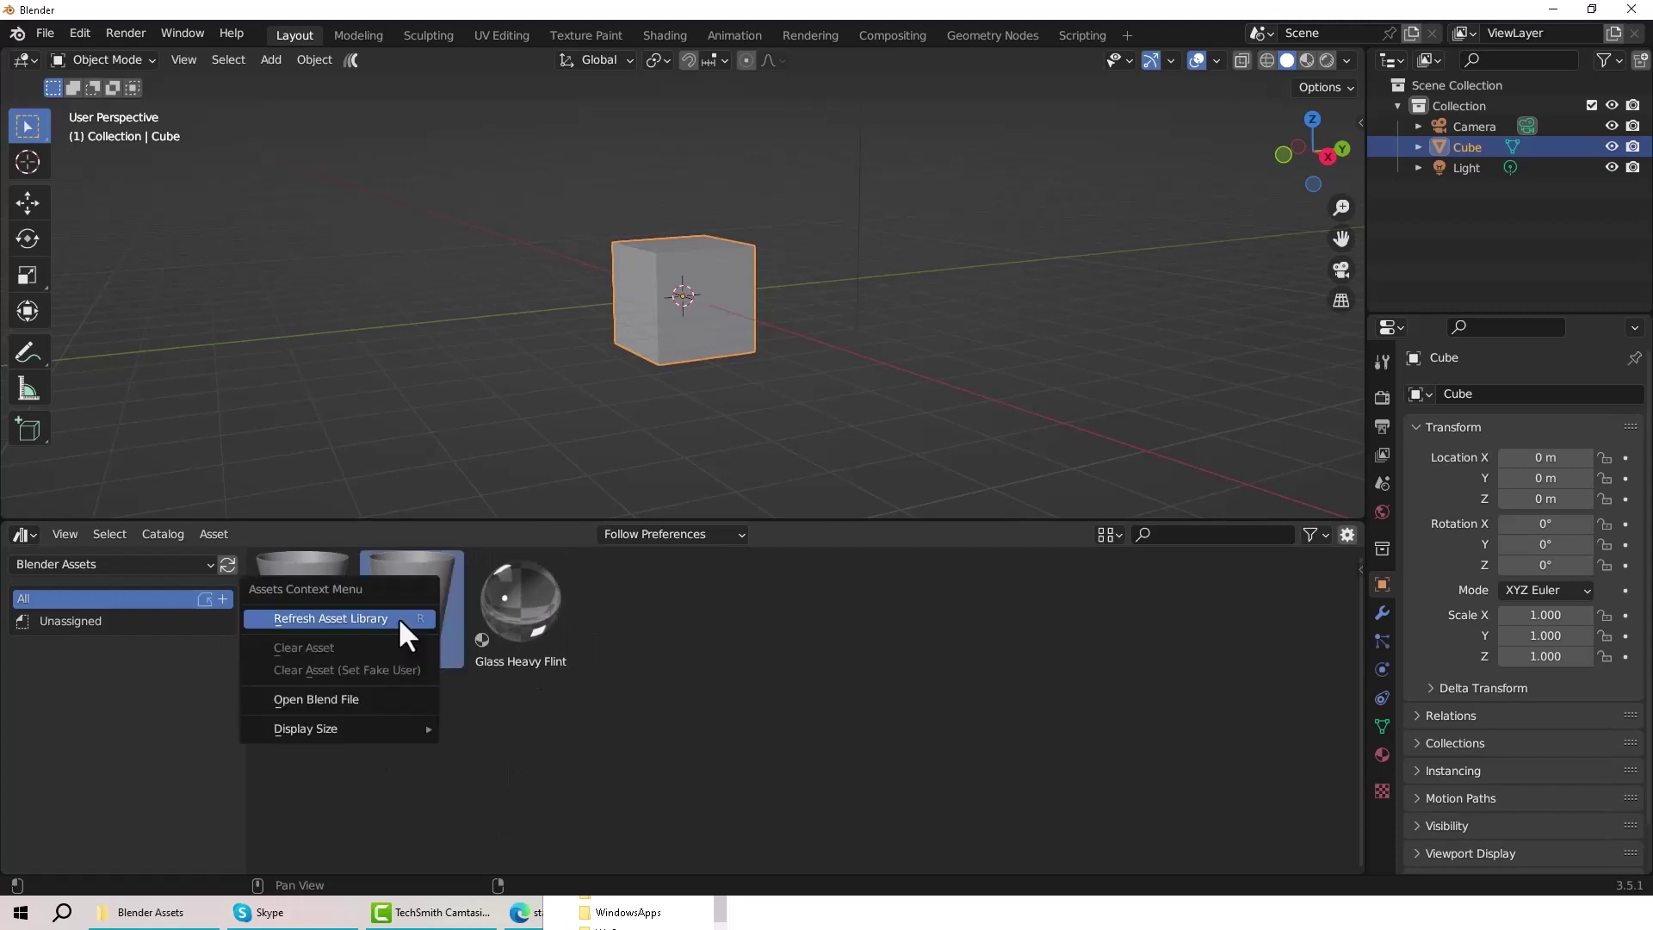
{"action": "left_click", "coordinate": [368, 691]}
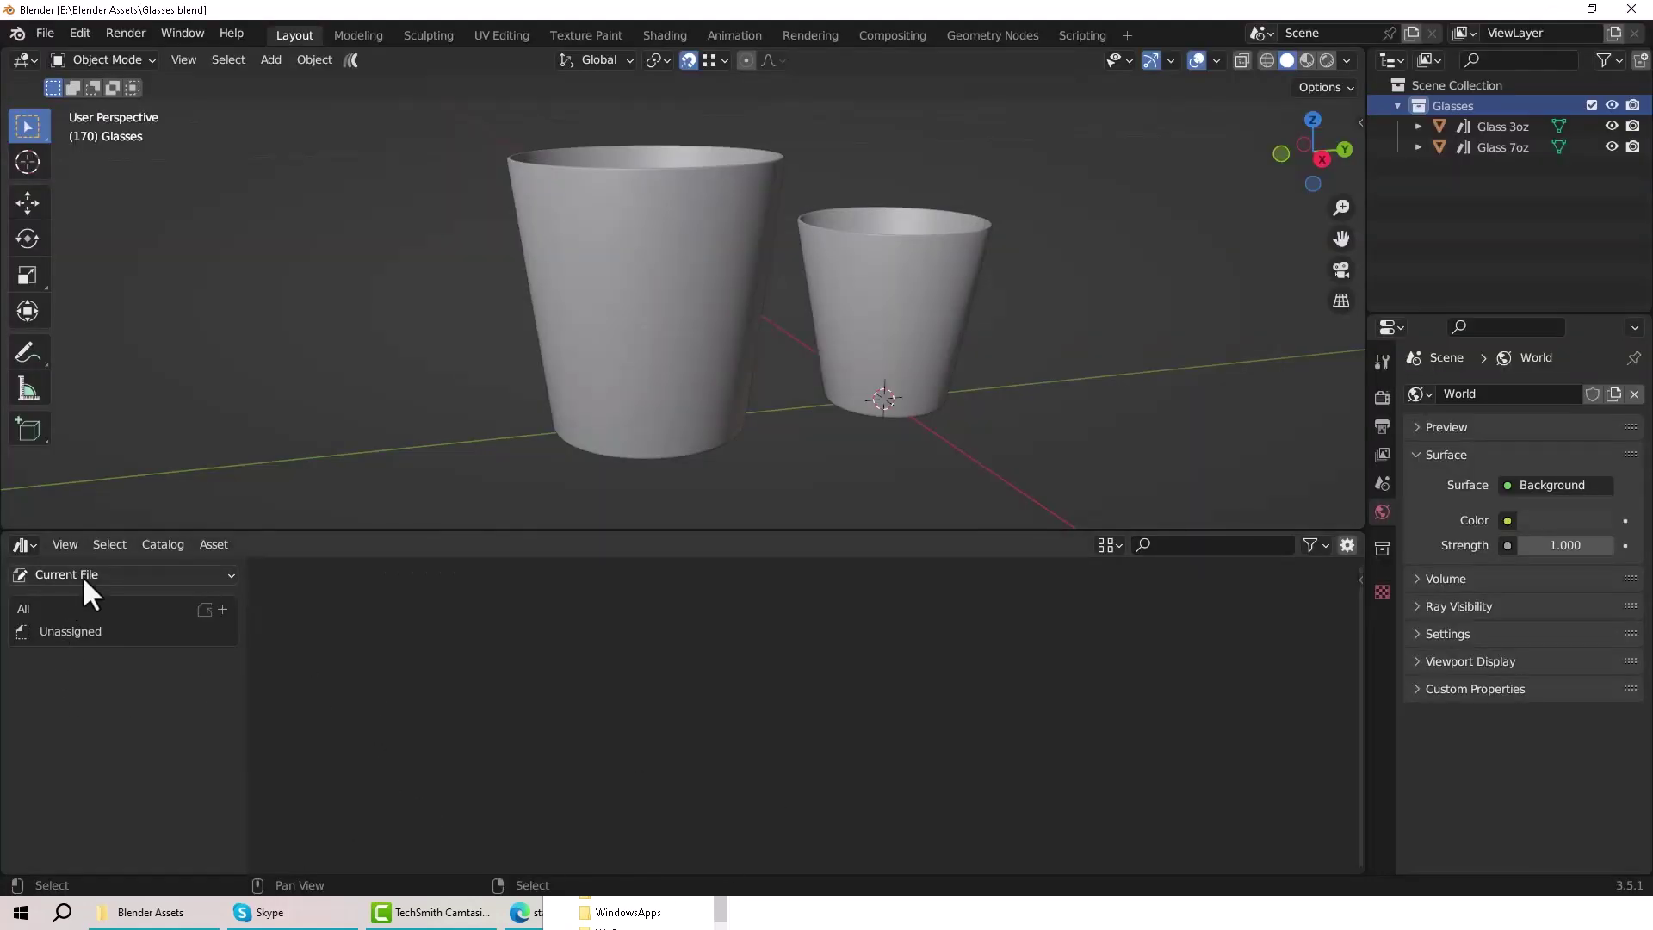
{"action": "left_click", "coordinate": [80, 574]}
{"action": "left_click", "coordinate": [83, 628]}
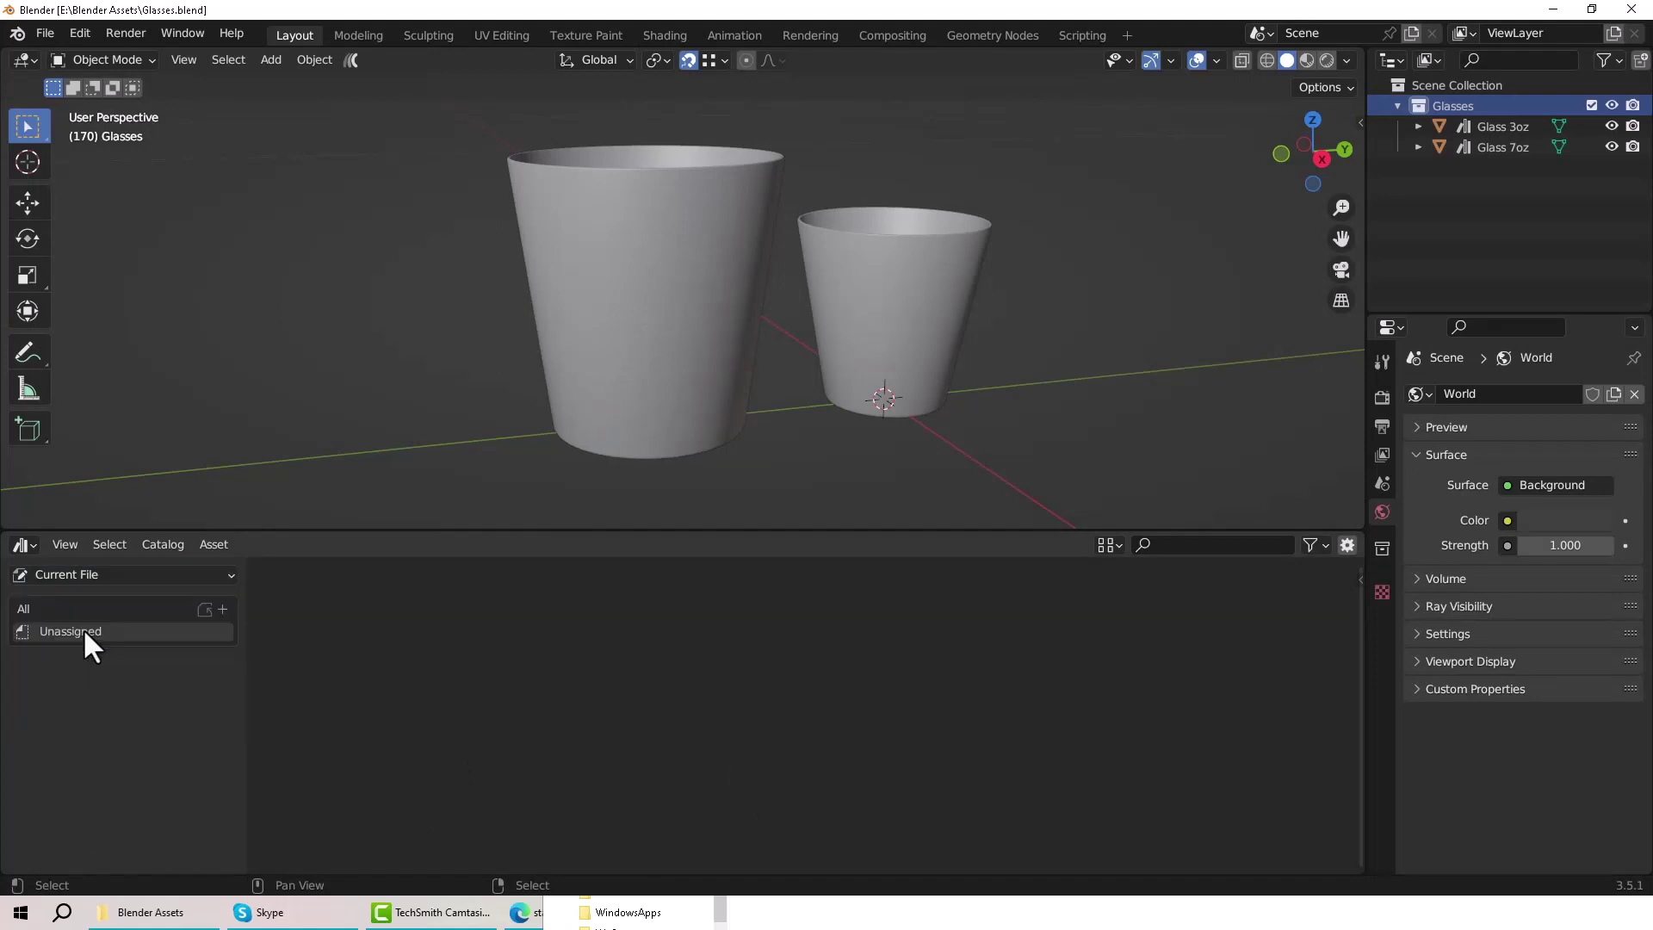
{"action": "left_click", "coordinate": [103, 616]}
{"action": "left_click", "coordinate": [93, 632]}
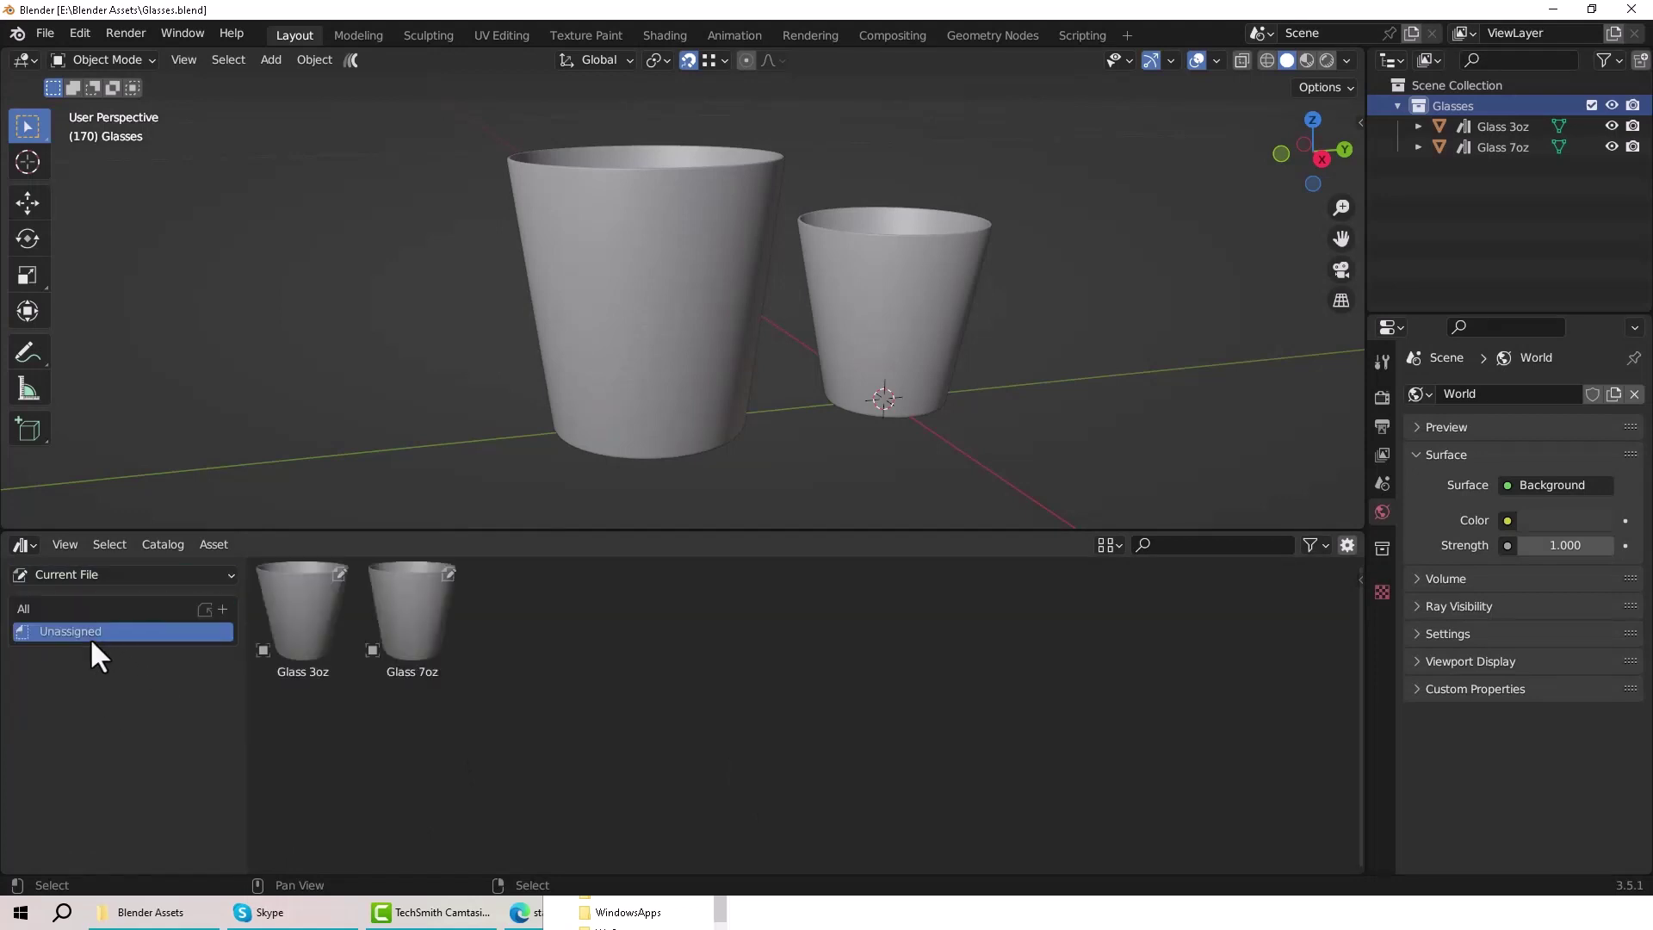
Add a top-level asset catalog named Models to the current file
{"action": "left_click", "coordinate": [222, 609]}
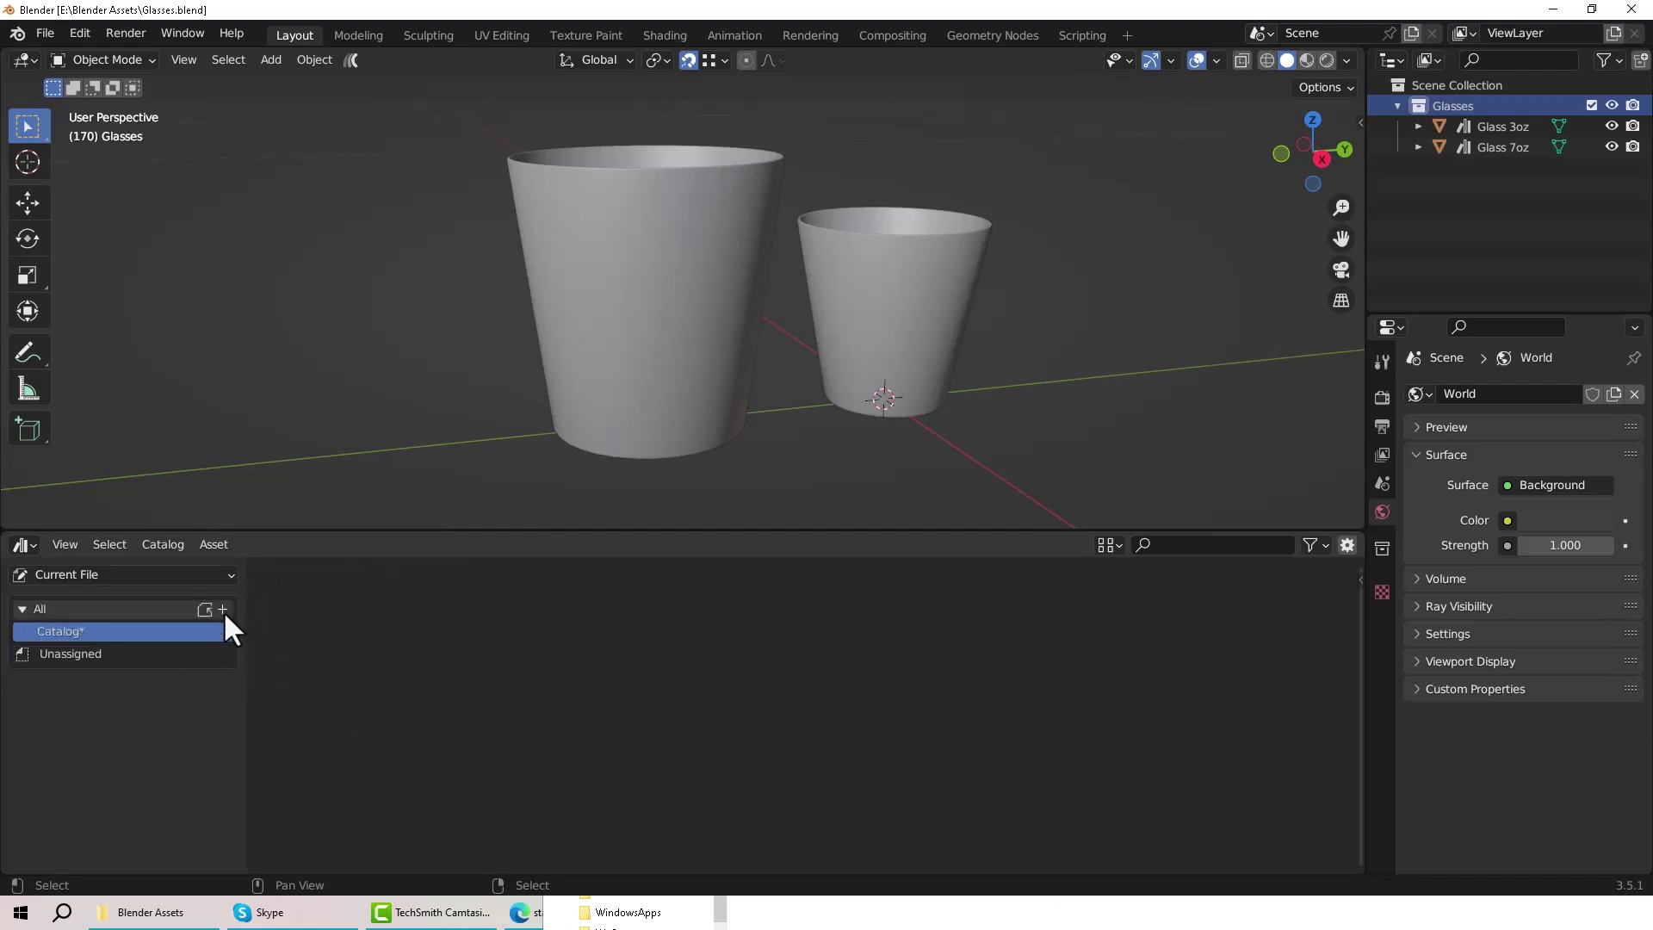
{"action": "double_click", "coordinate": [93, 632]}
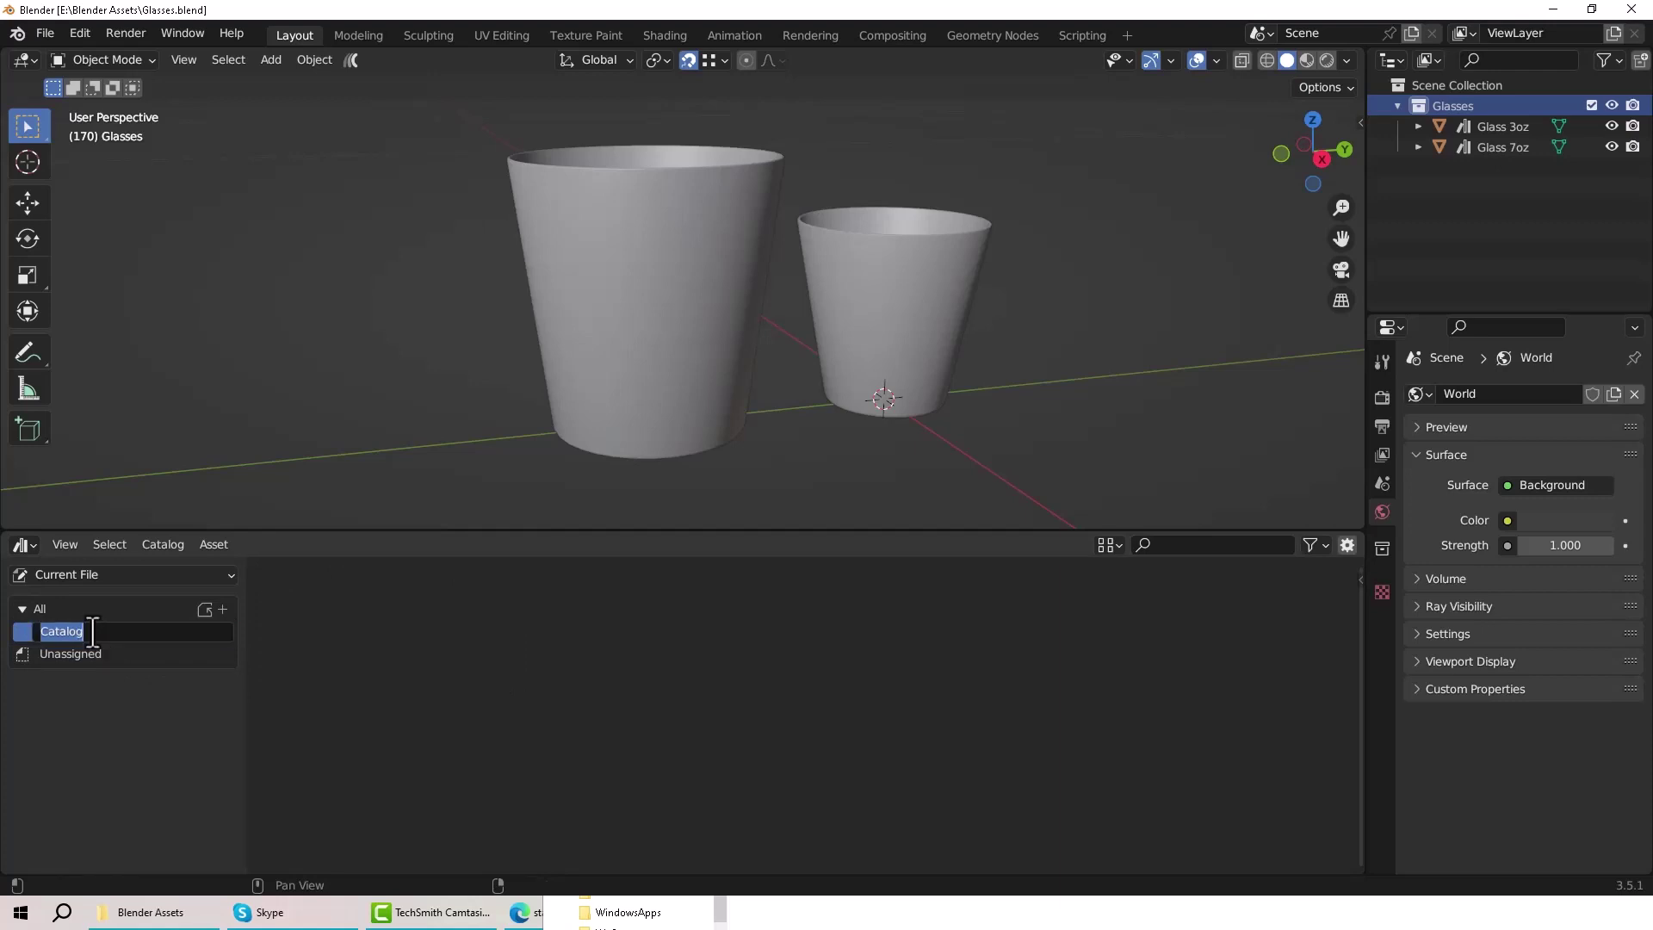
{"action": "type", "text": "Models"}
{"action": "key", "text": "Return"}
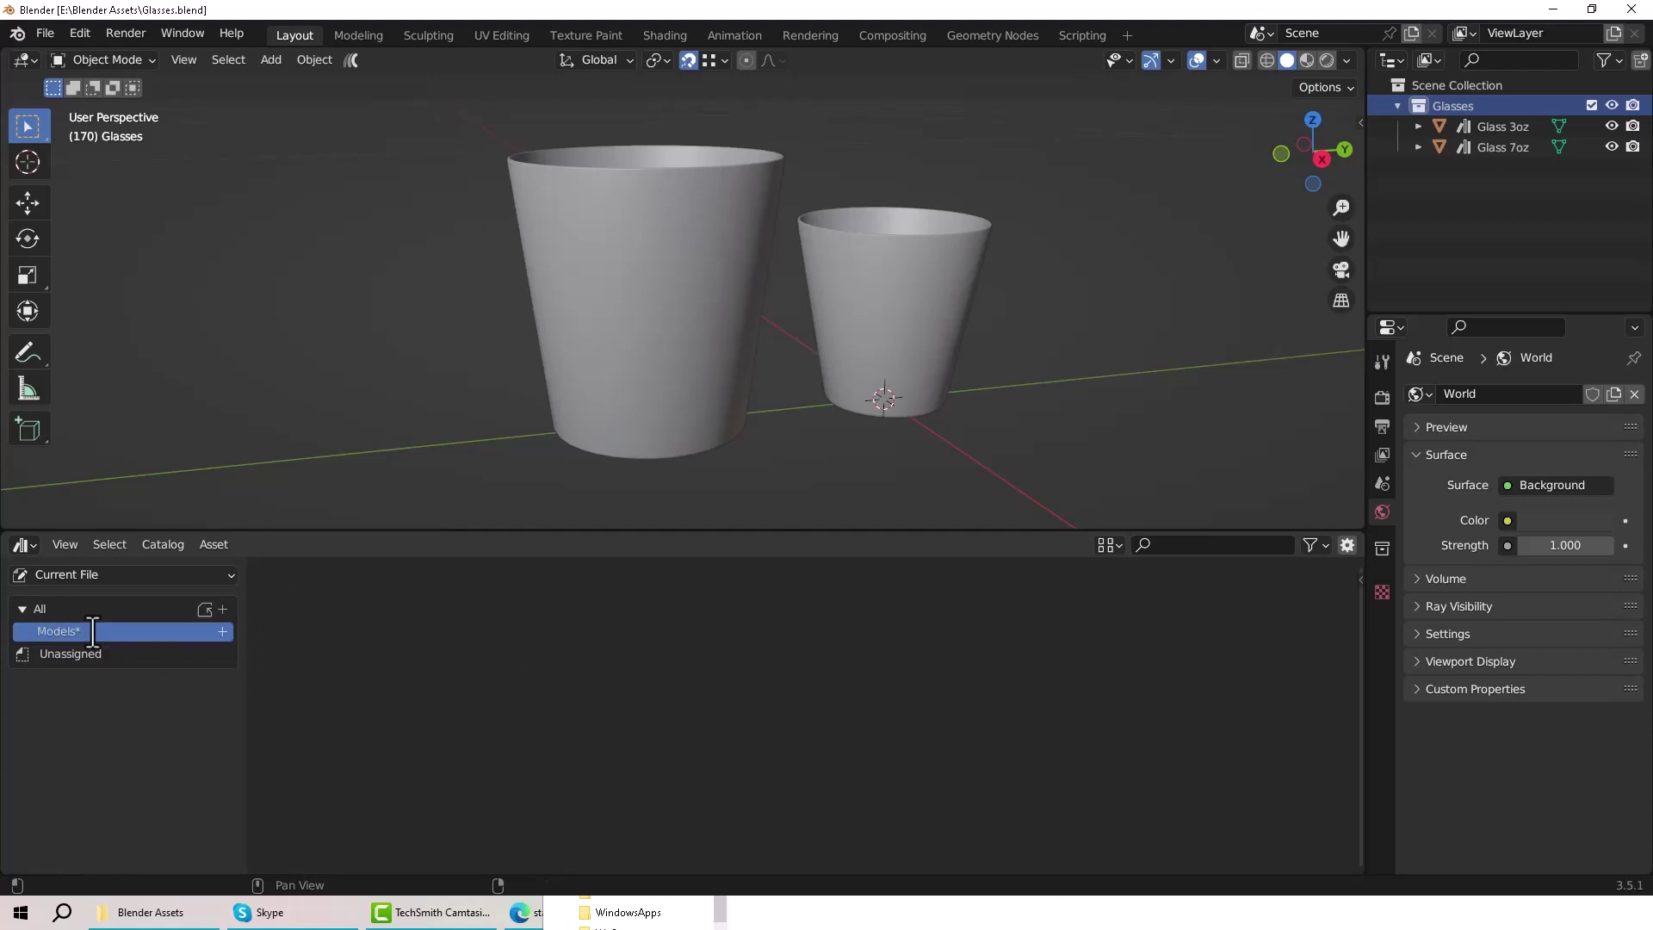
Add a sub-catalog named Glasses inside the Models catalog
{"action": "left_click", "coordinate": [222, 631]}
{"action": "double_click", "coordinate": [124, 653]}
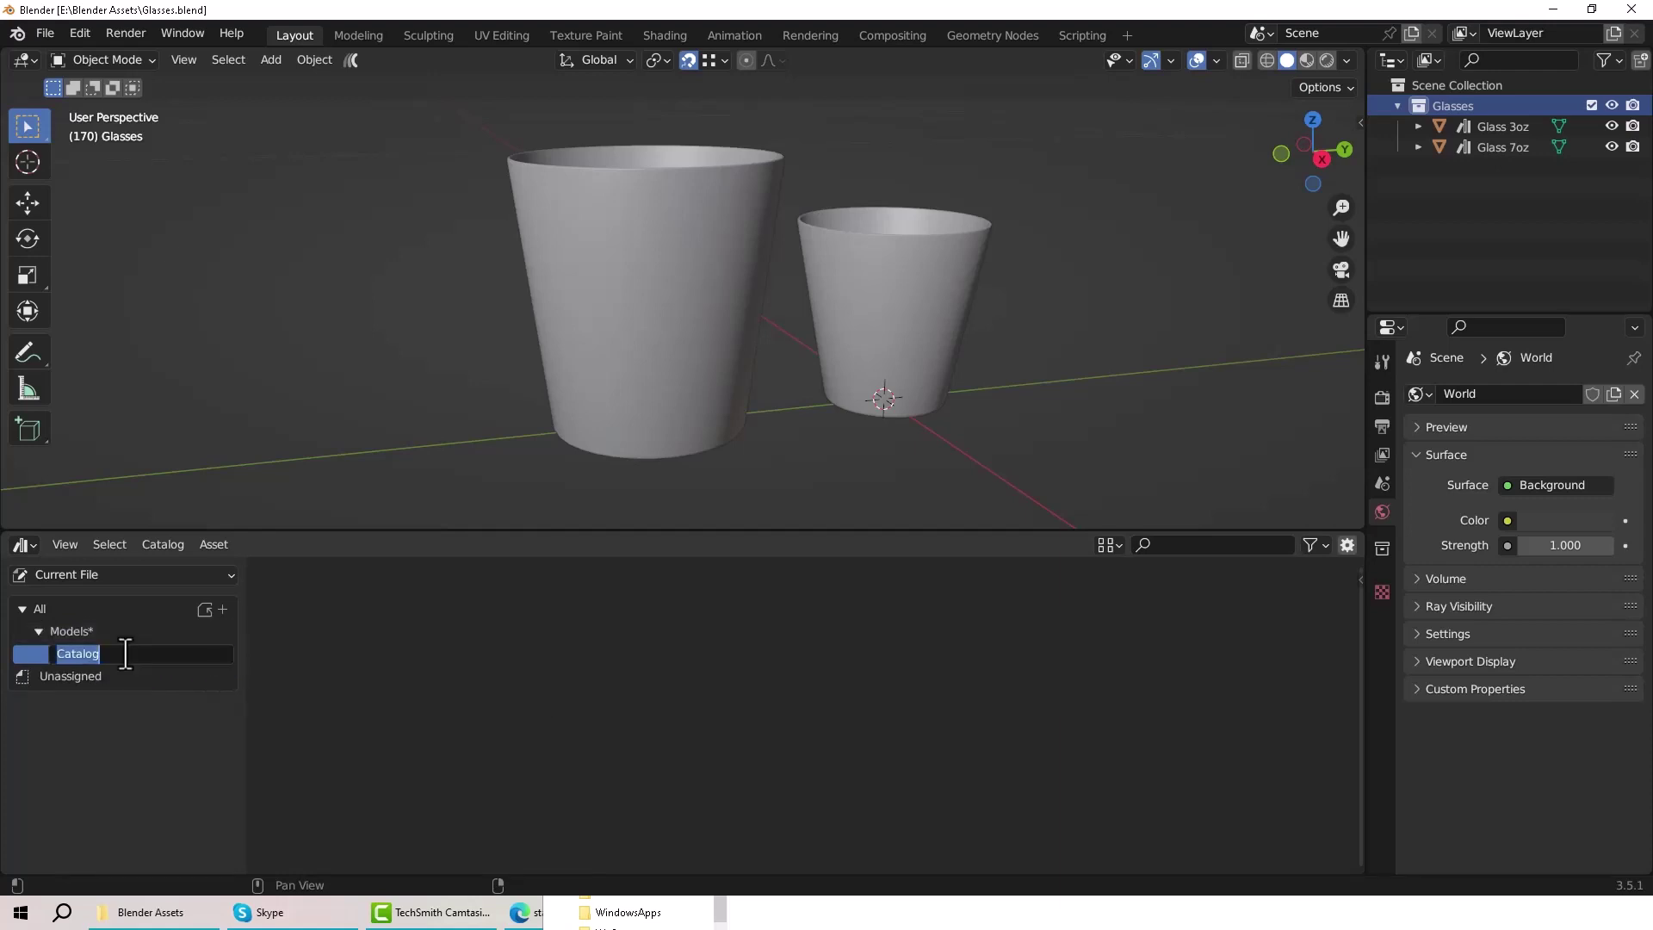
{"action": "type", "text": "asses"}
{"action": "key", "text": "Return"}
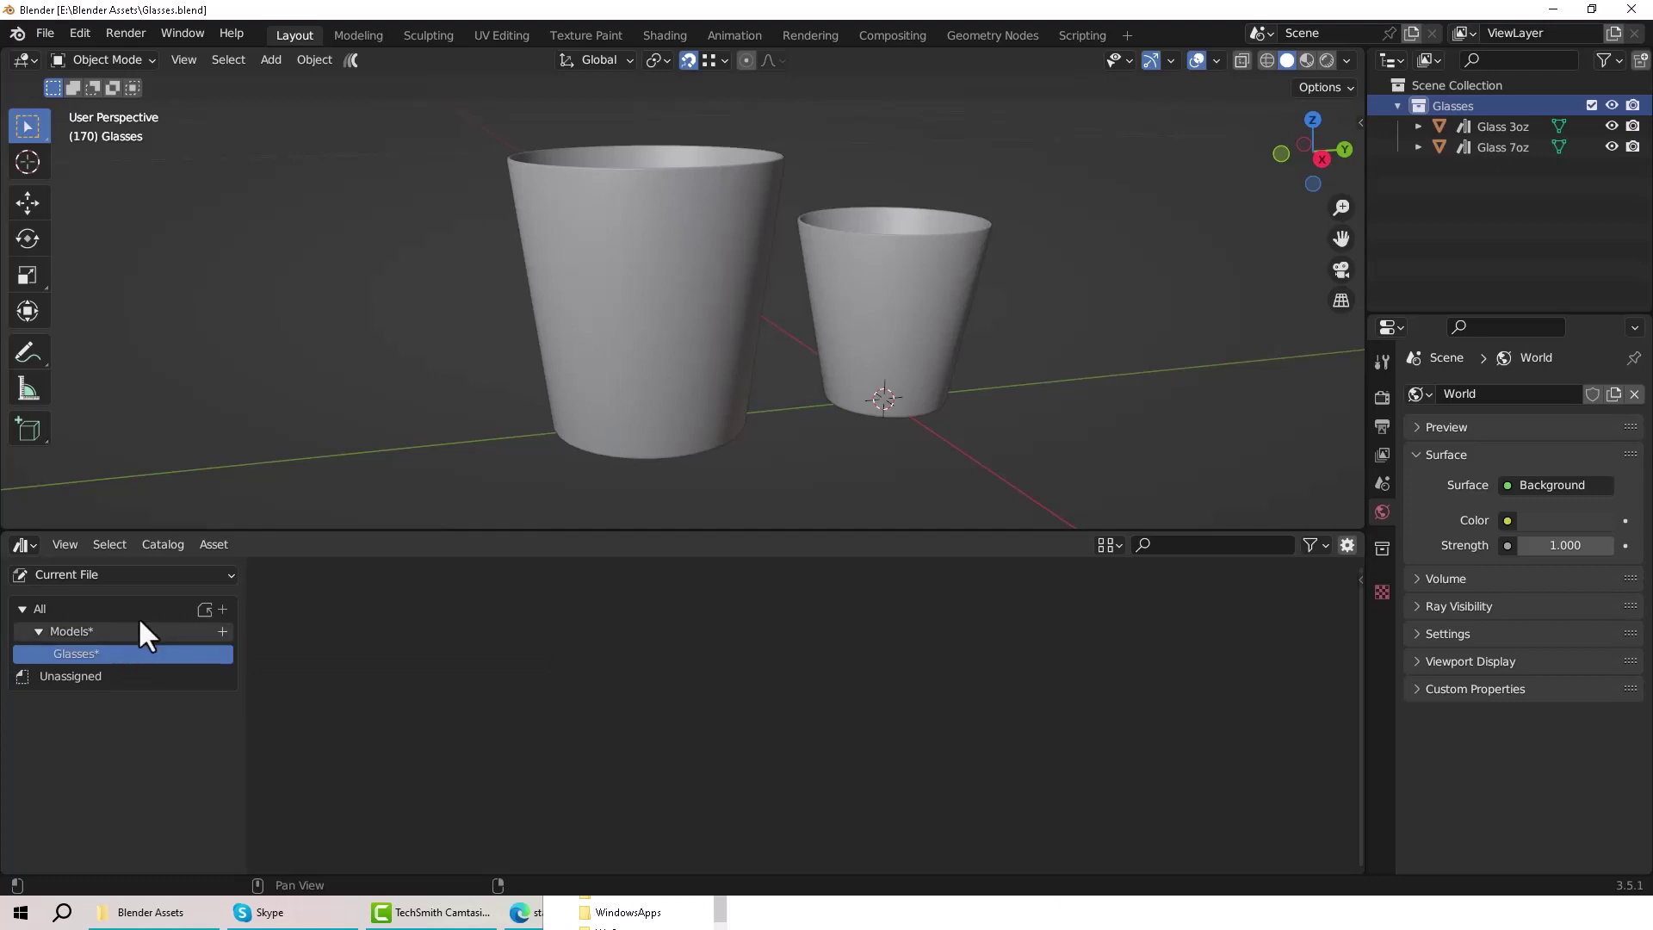
Move the unassigned Glass 3oz and Glass 7oz assets into the Glasses catalog and check the contents of each catalog
{"action": "left_click", "coordinate": [106, 670]}
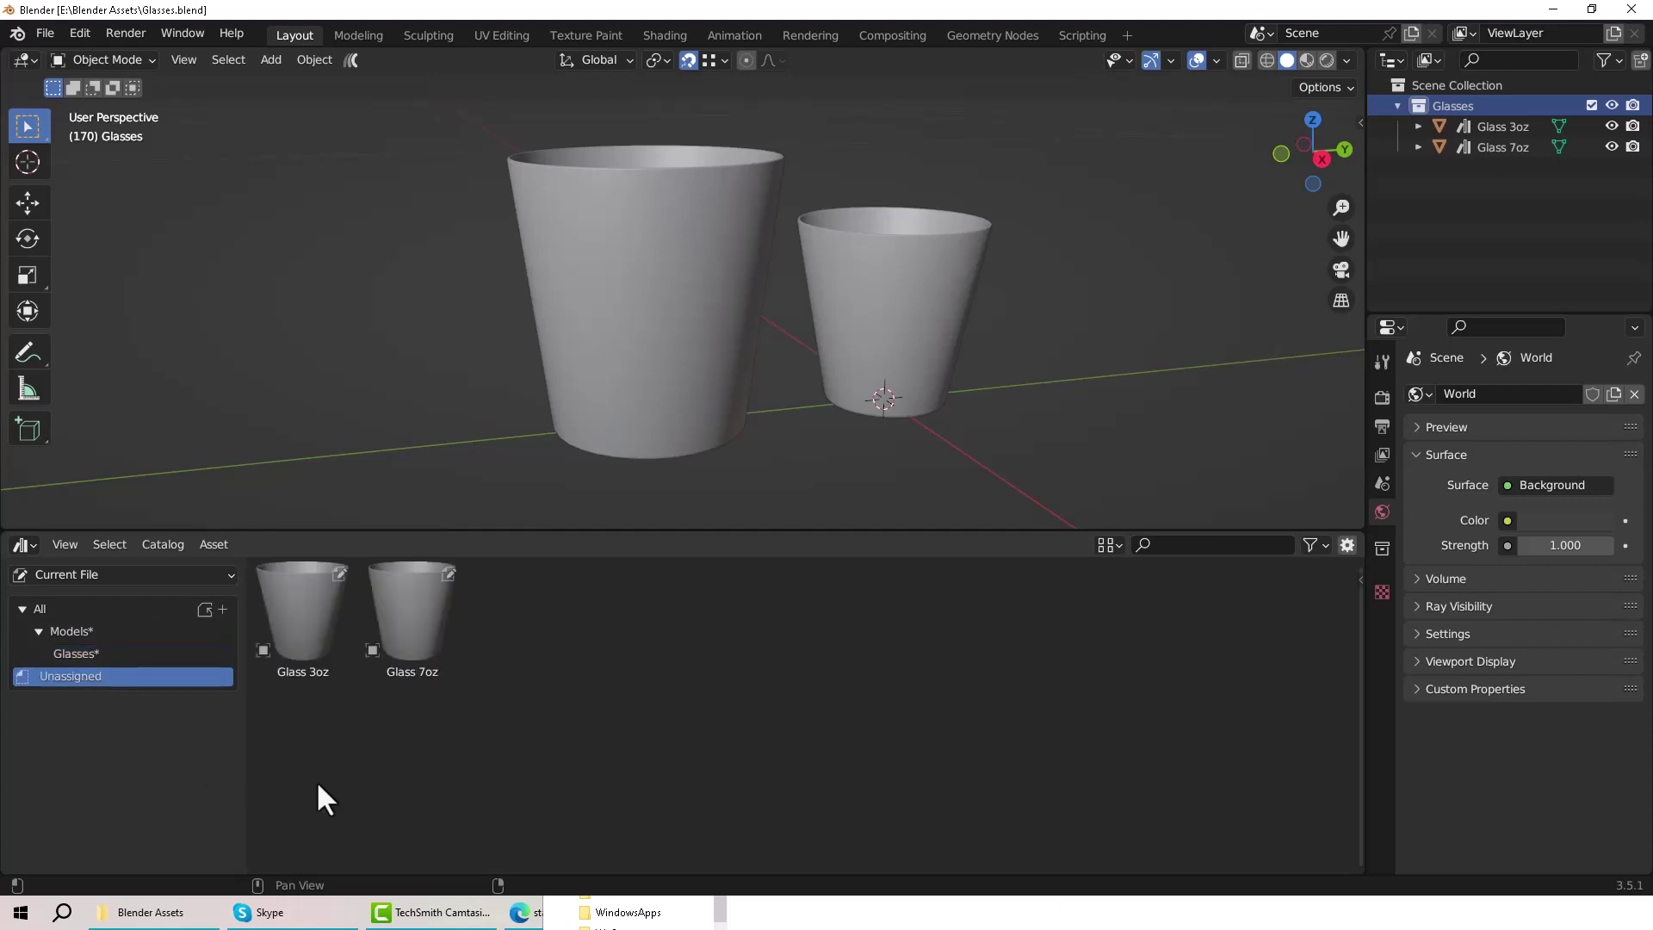
{"action": "left_click_drag", "start_coordinate": [481, 744], "coordinate": [189, 642]}
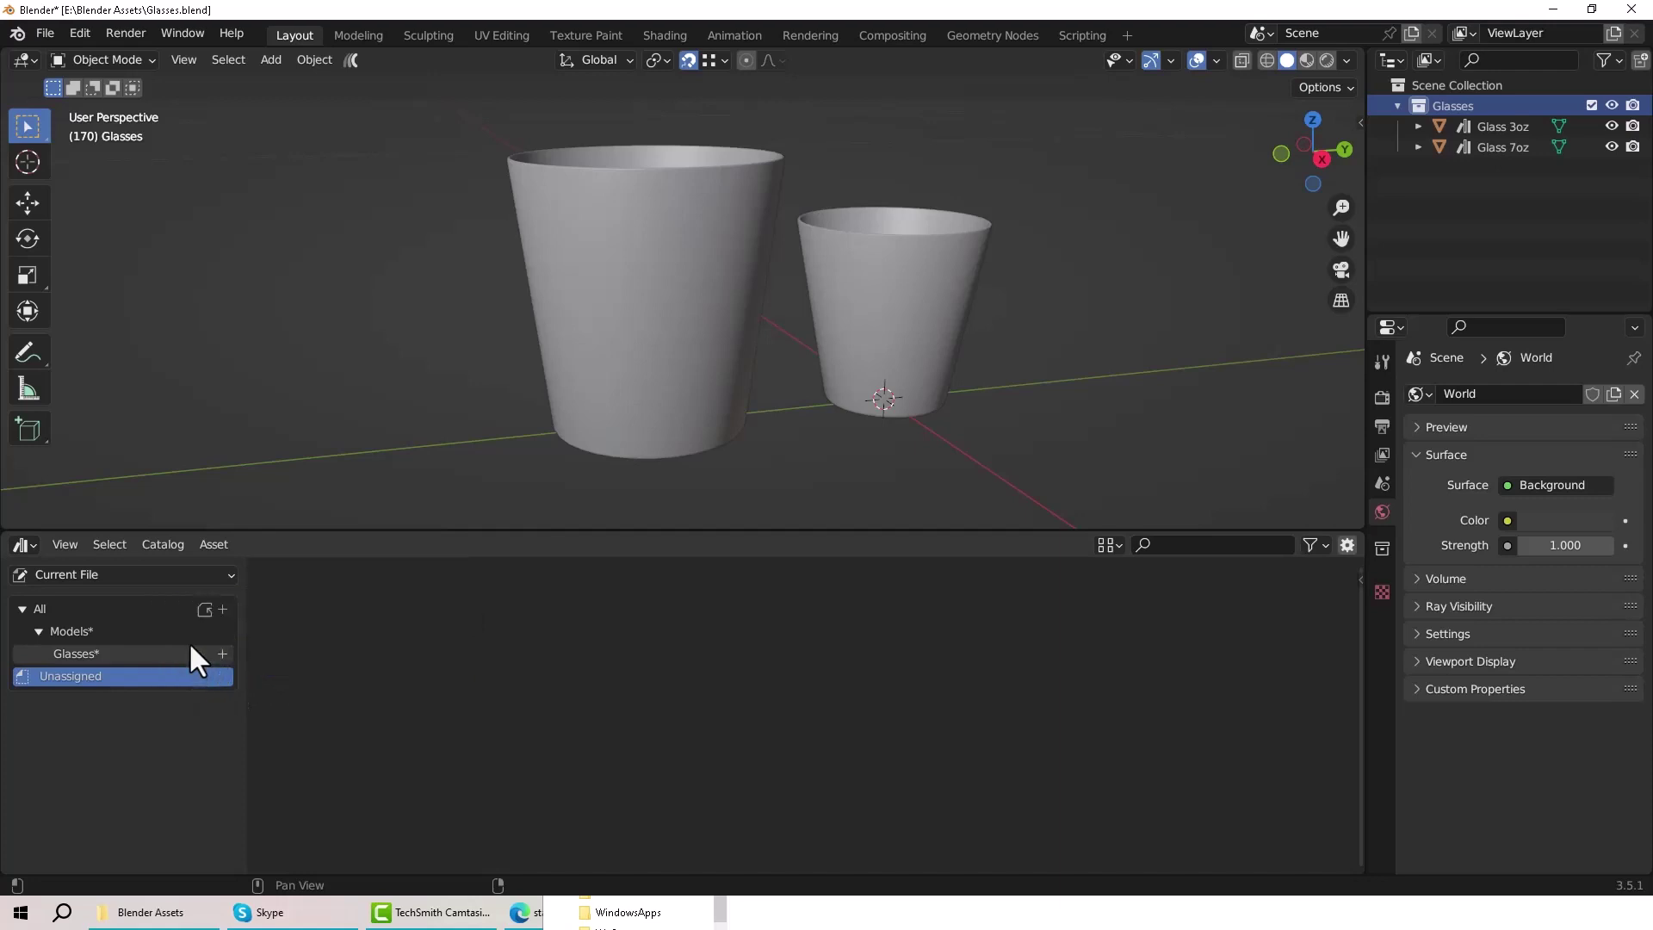
{"action": "left_click", "coordinate": [145, 653]}
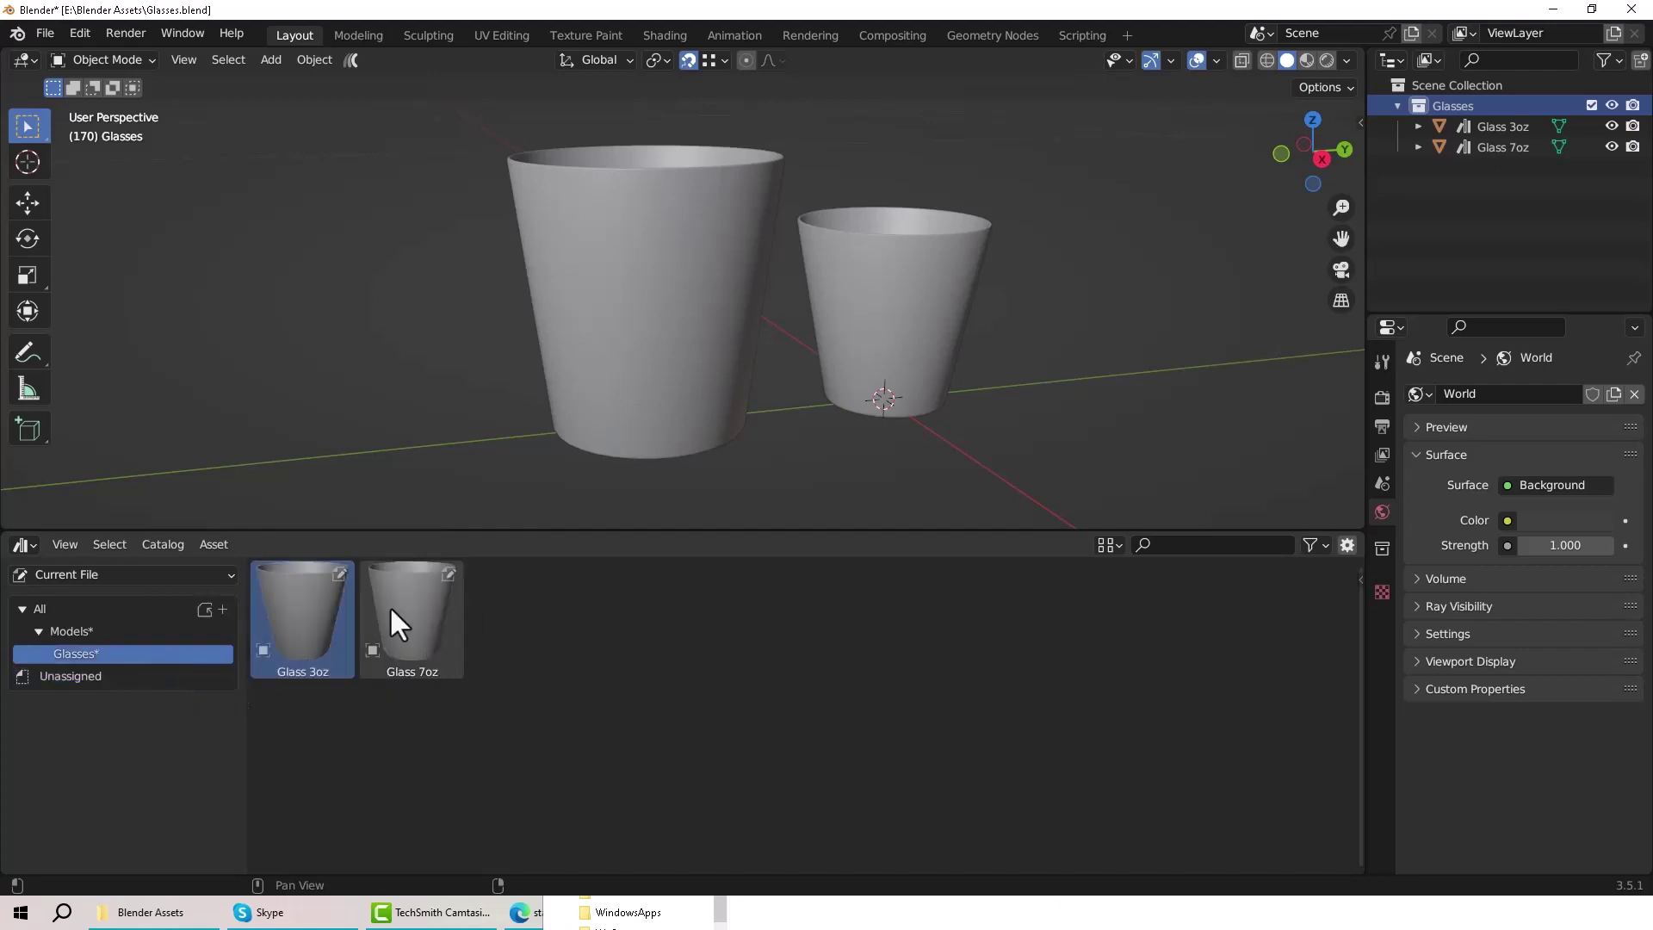
{"action": "left_click", "coordinate": [136, 674]}
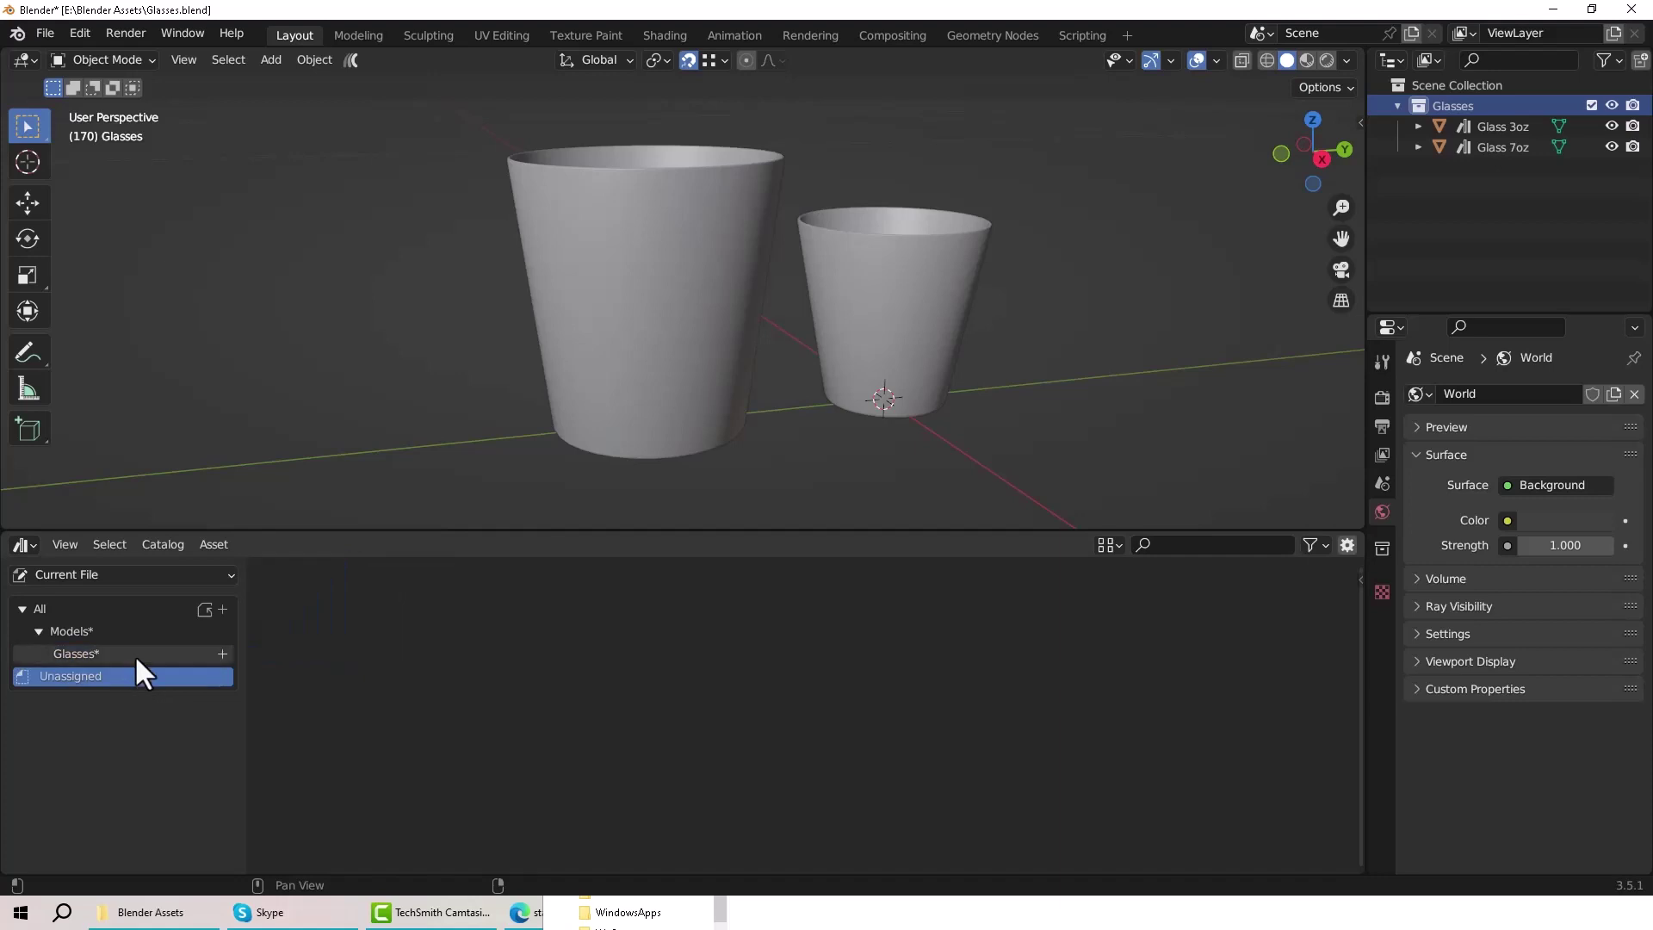
{"action": "left_click", "coordinate": [135, 654]}
{"action": "left_click", "coordinate": [116, 607]}
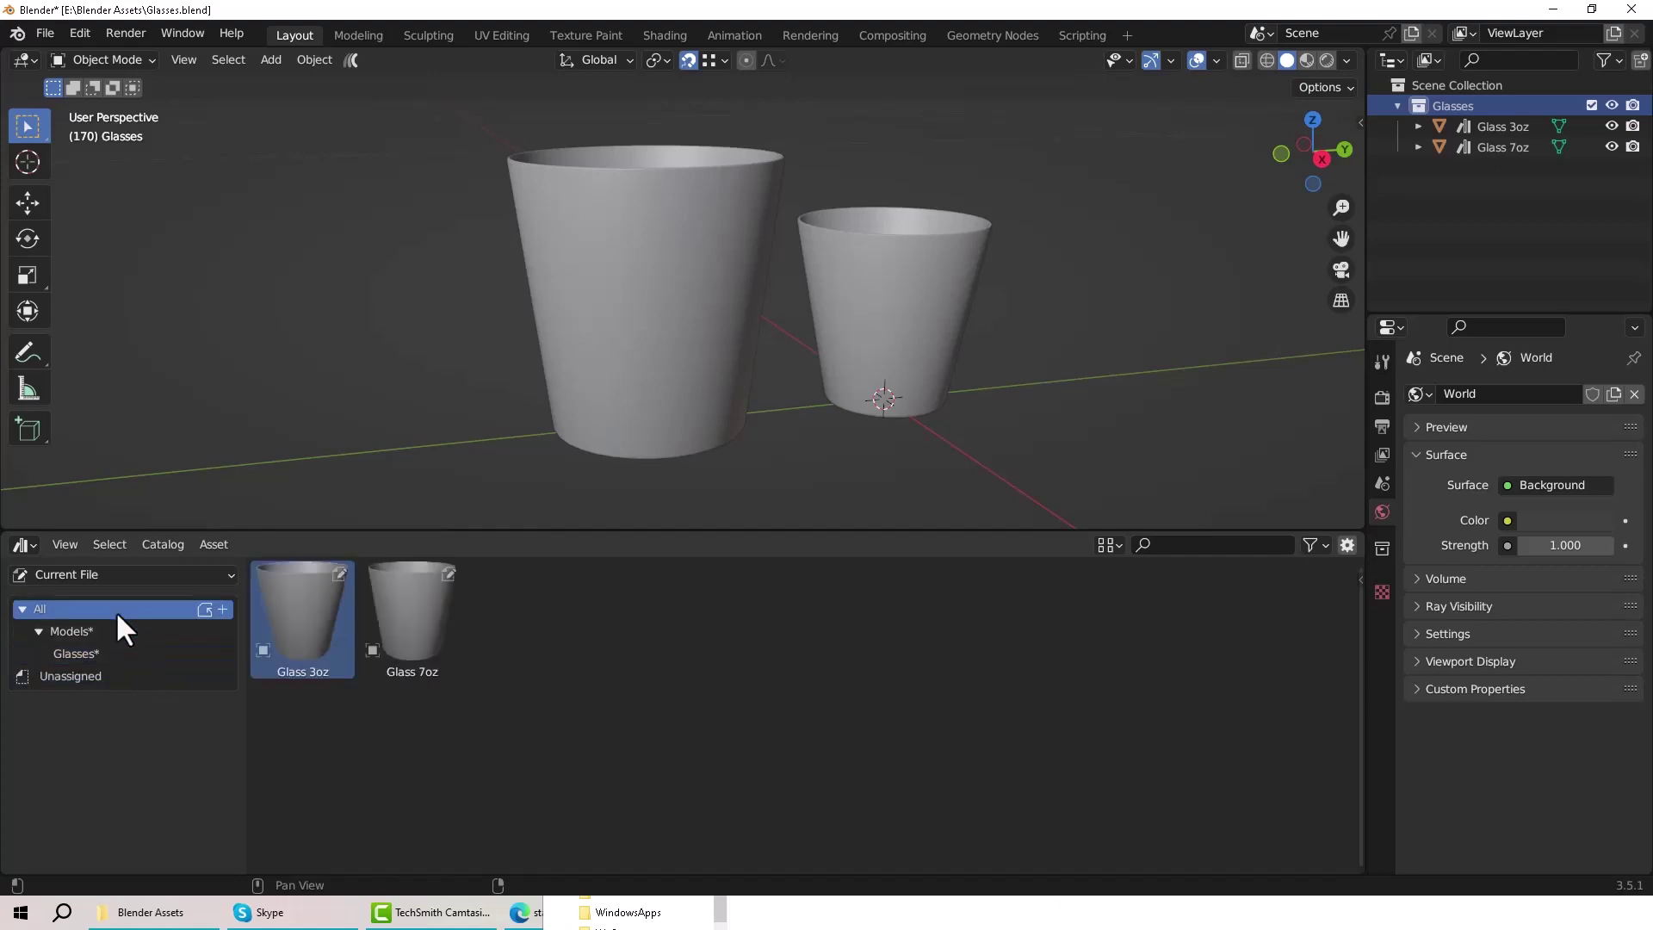
{"action": "left_click", "coordinate": [121, 629]}
{"action": "left_click", "coordinate": [128, 651]}
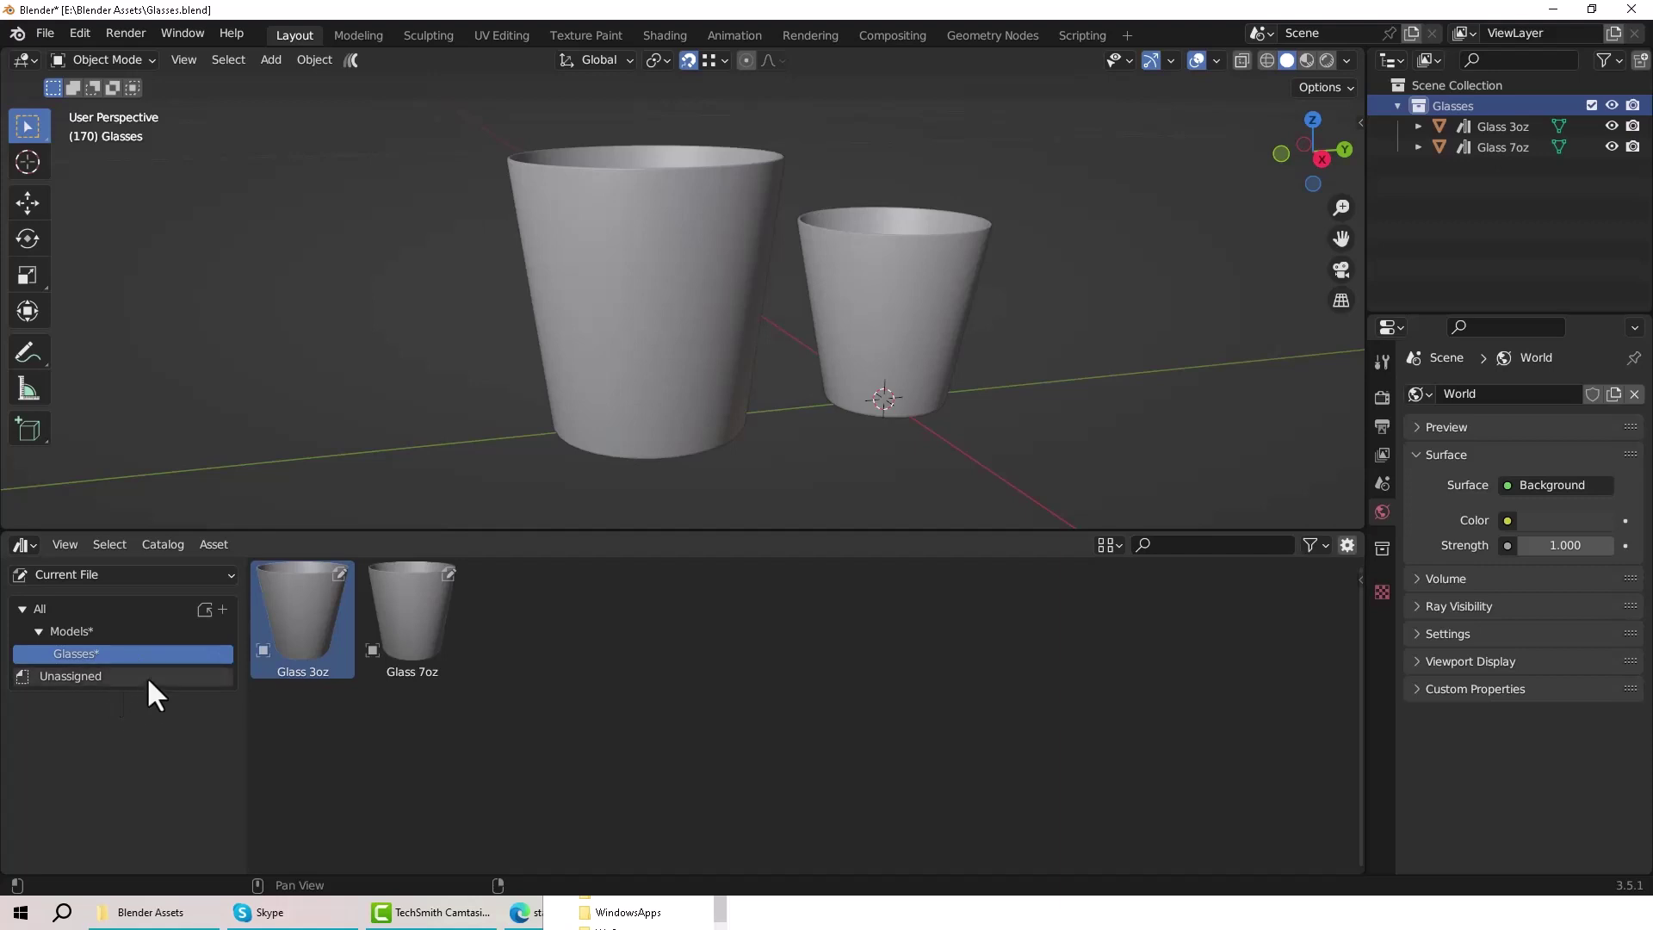
Save Glasses.blend and look over the files in the Blender Assets folder
{"action": "left_click", "coordinate": [39, 35]}
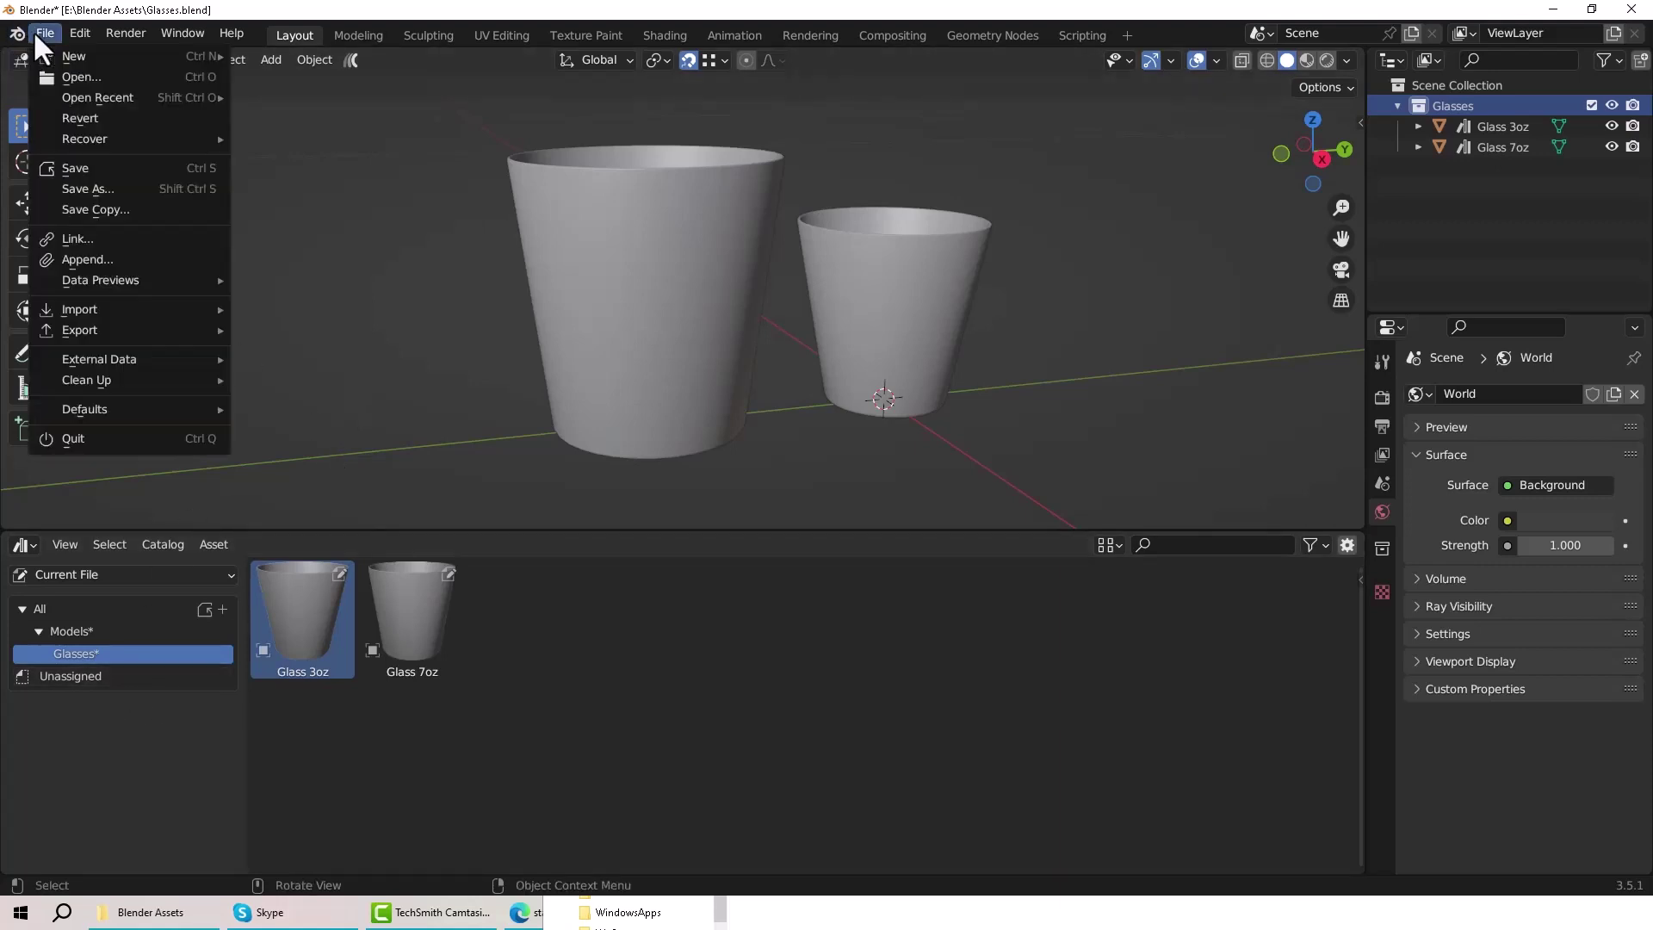
{"action": "left_click", "coordinate": [84, 166]}
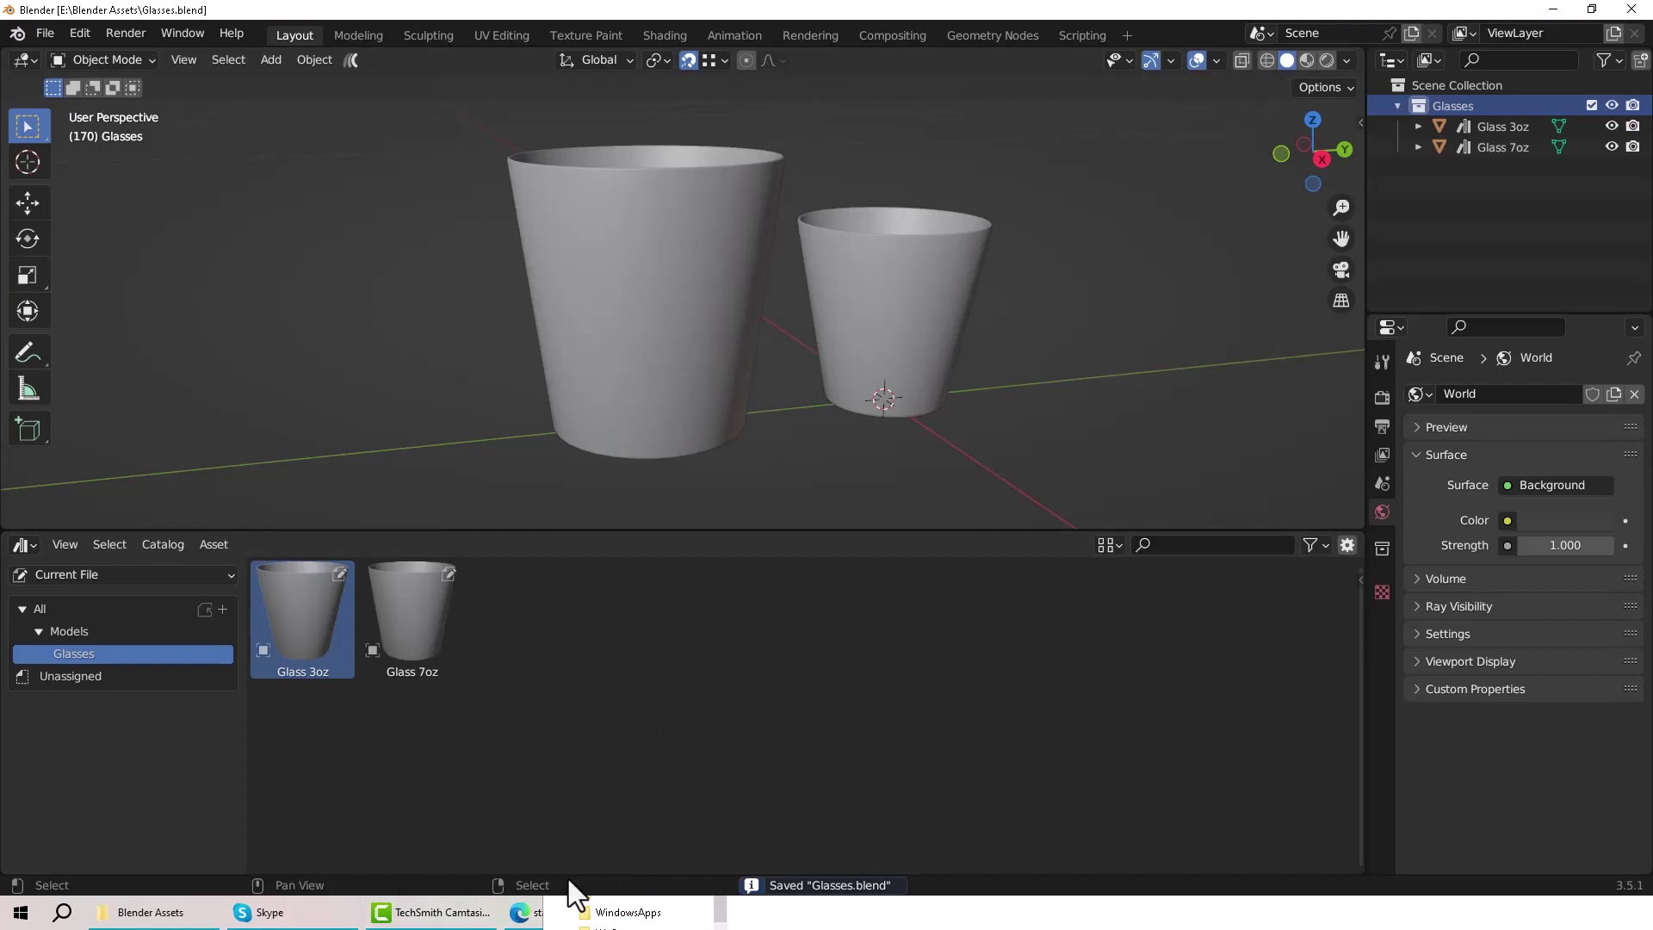
{"action": "left_click", "coordinate": [722, 911]}
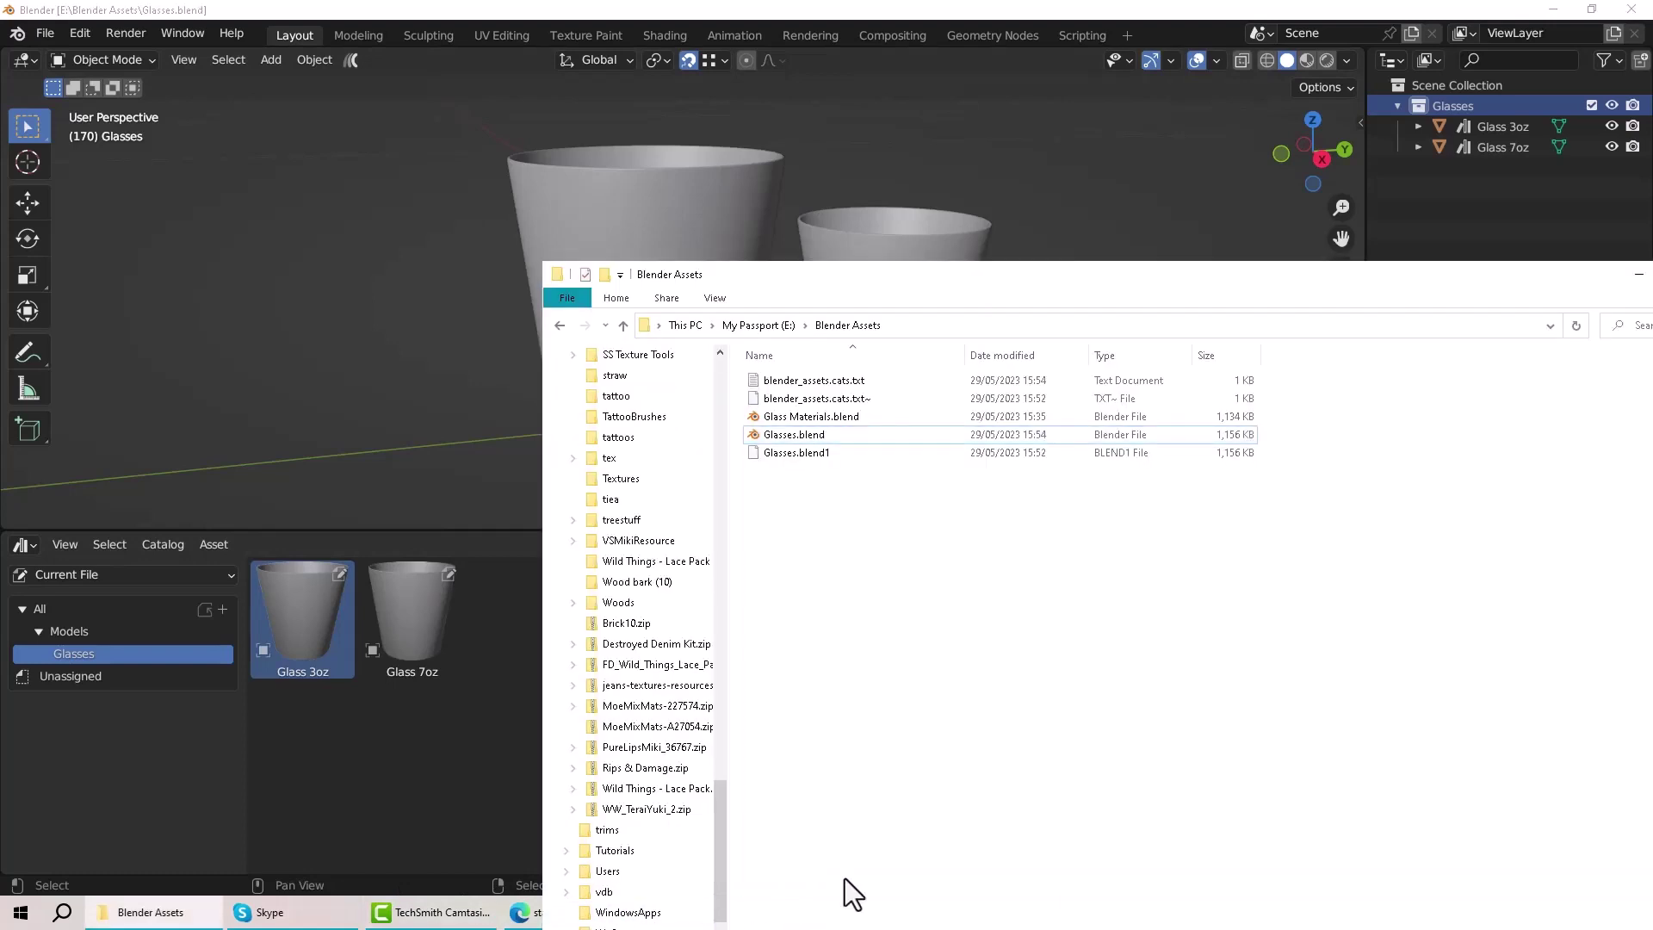
{"action": "left_click", "coordinate": [1632, 275]}
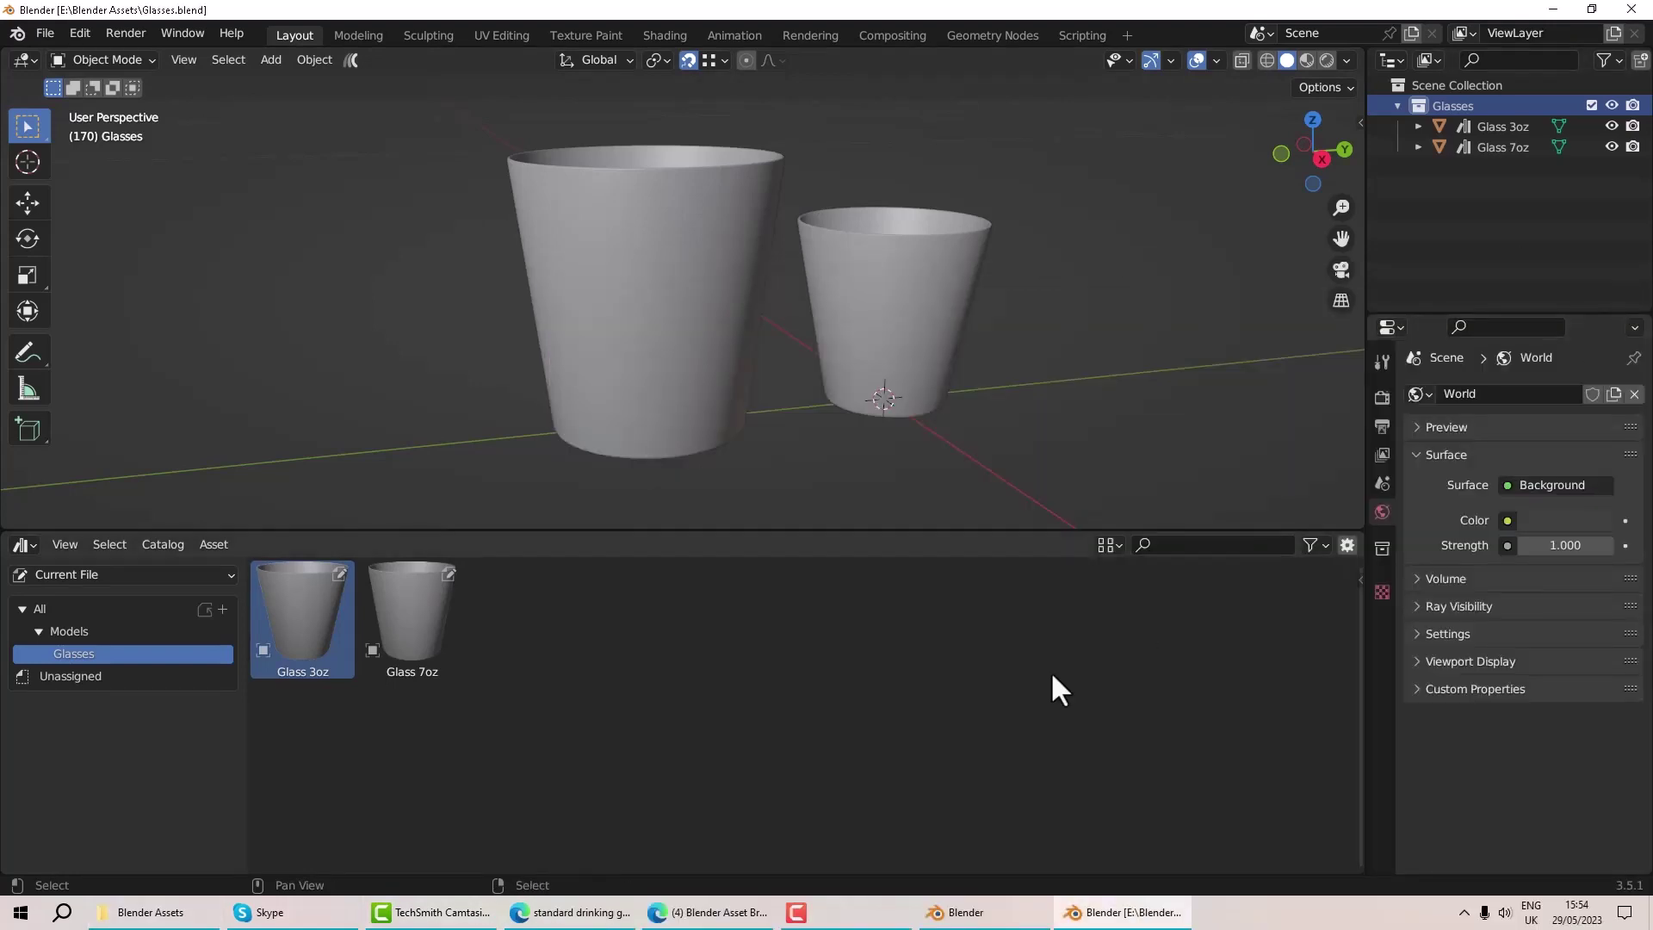
From the default cube scene's window, open the Glass Heavy Flint asset's source file and enlarge its asset browser in the Layout workspace
{"action": "left_click", "coordinate": [955, 912]}
{"action": "right_click", "coordinate": [546, 612]}
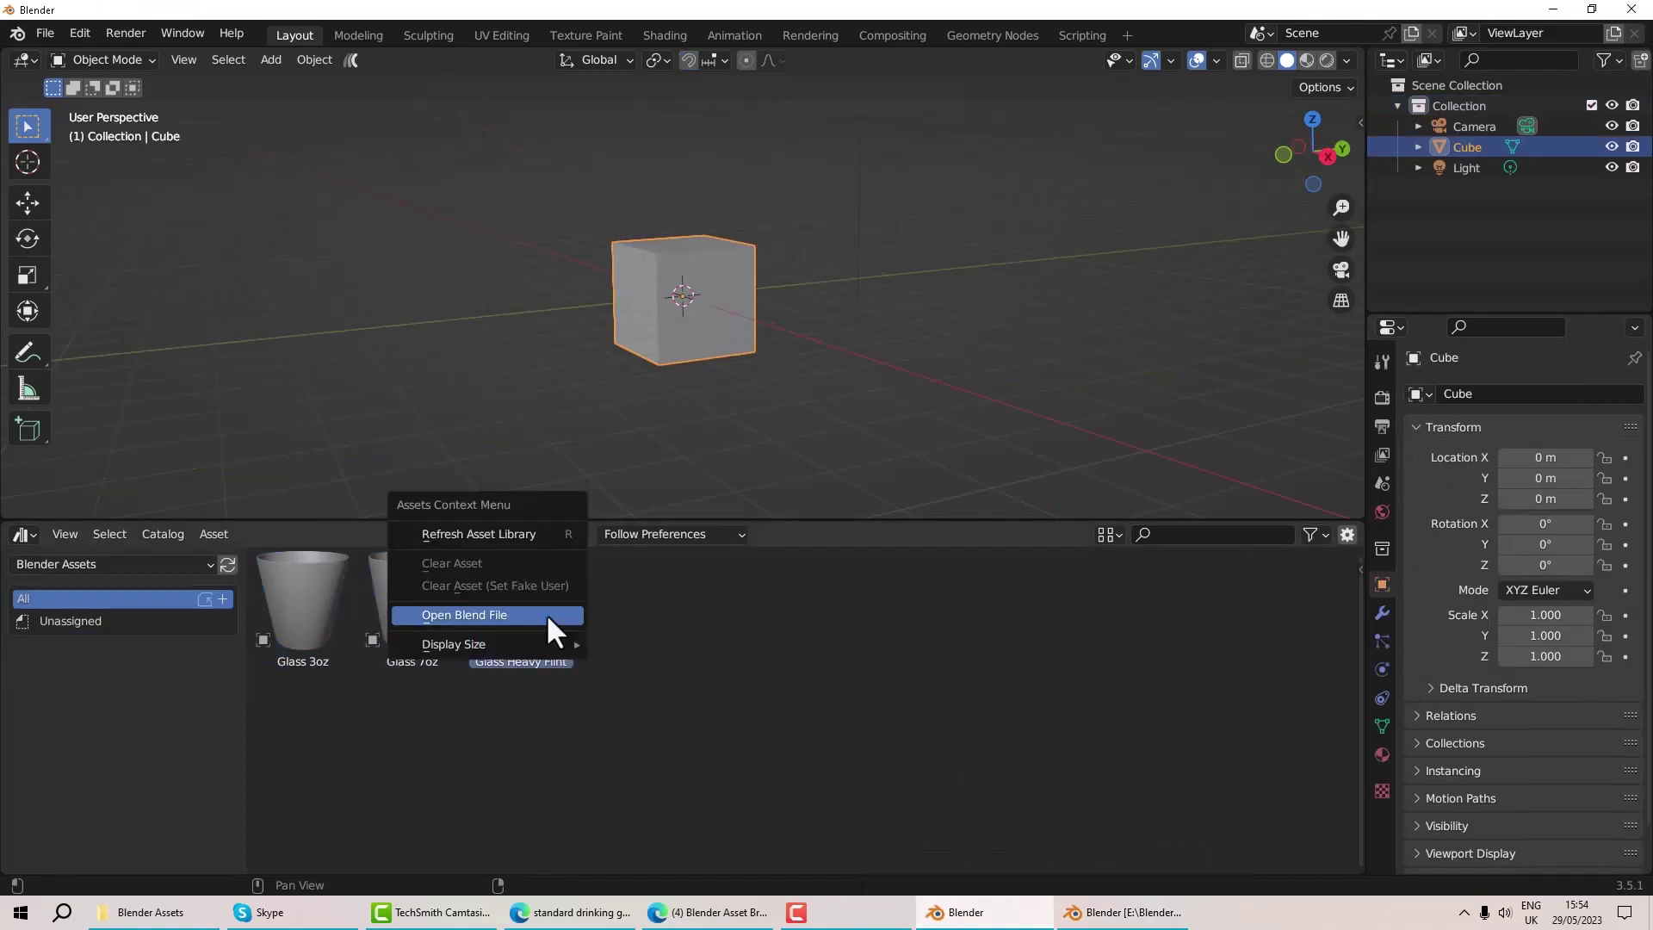
{"action": "left_click", "coordinate": [546, 612]}
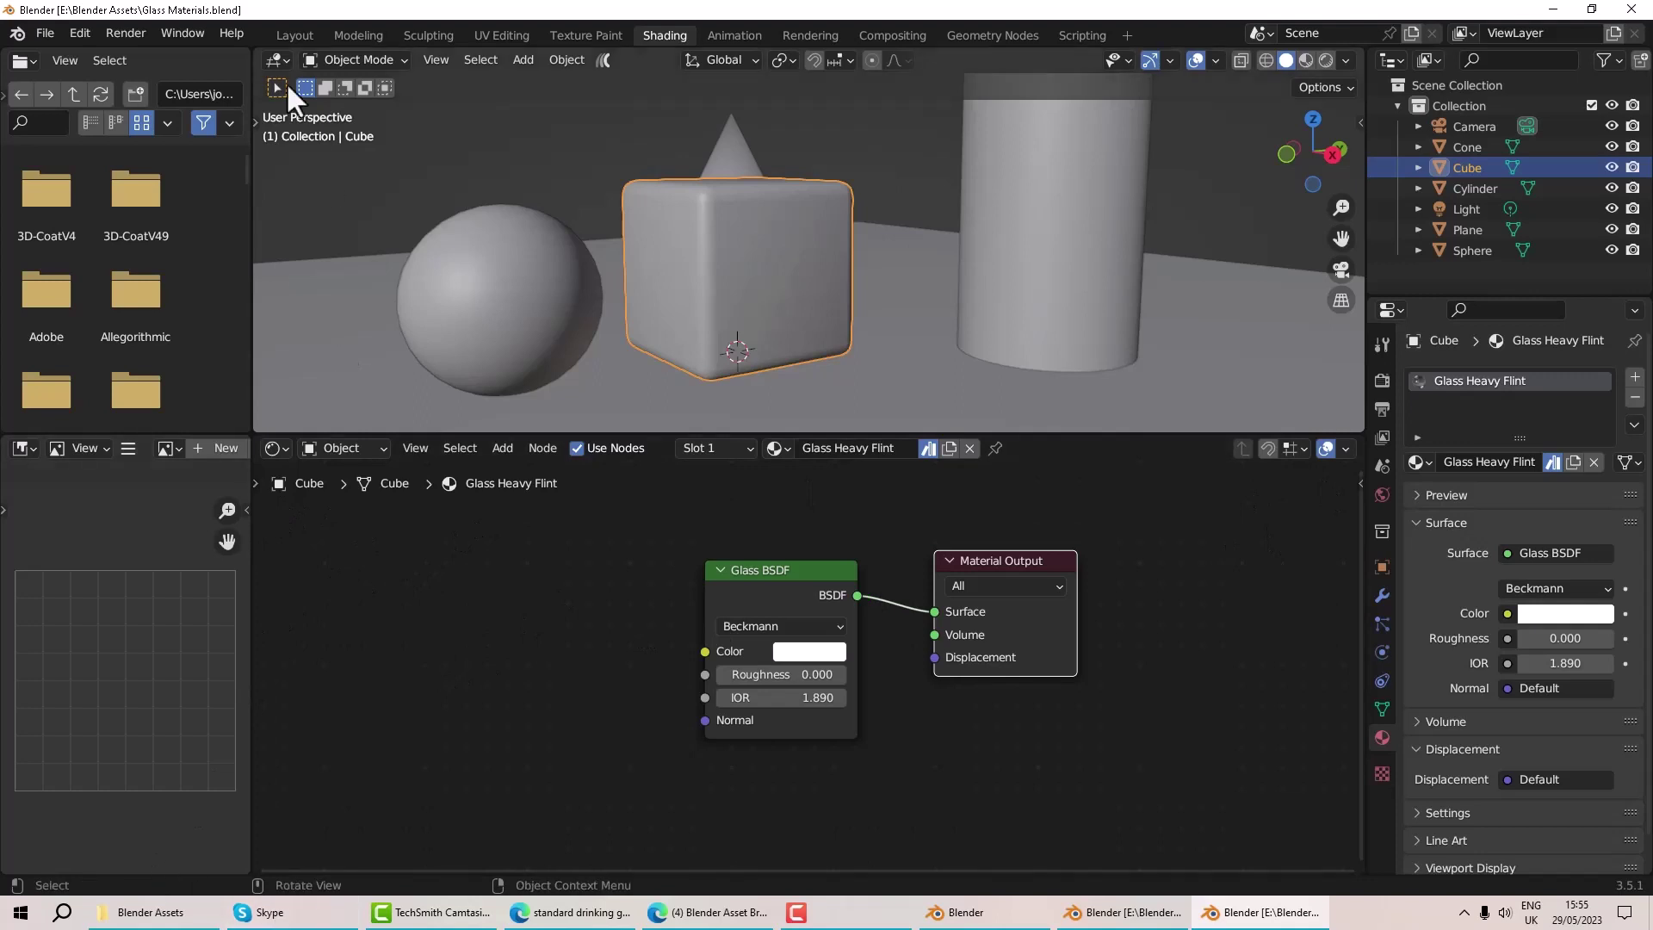
{"action": "left_click", "coordinate": [296, 36]}
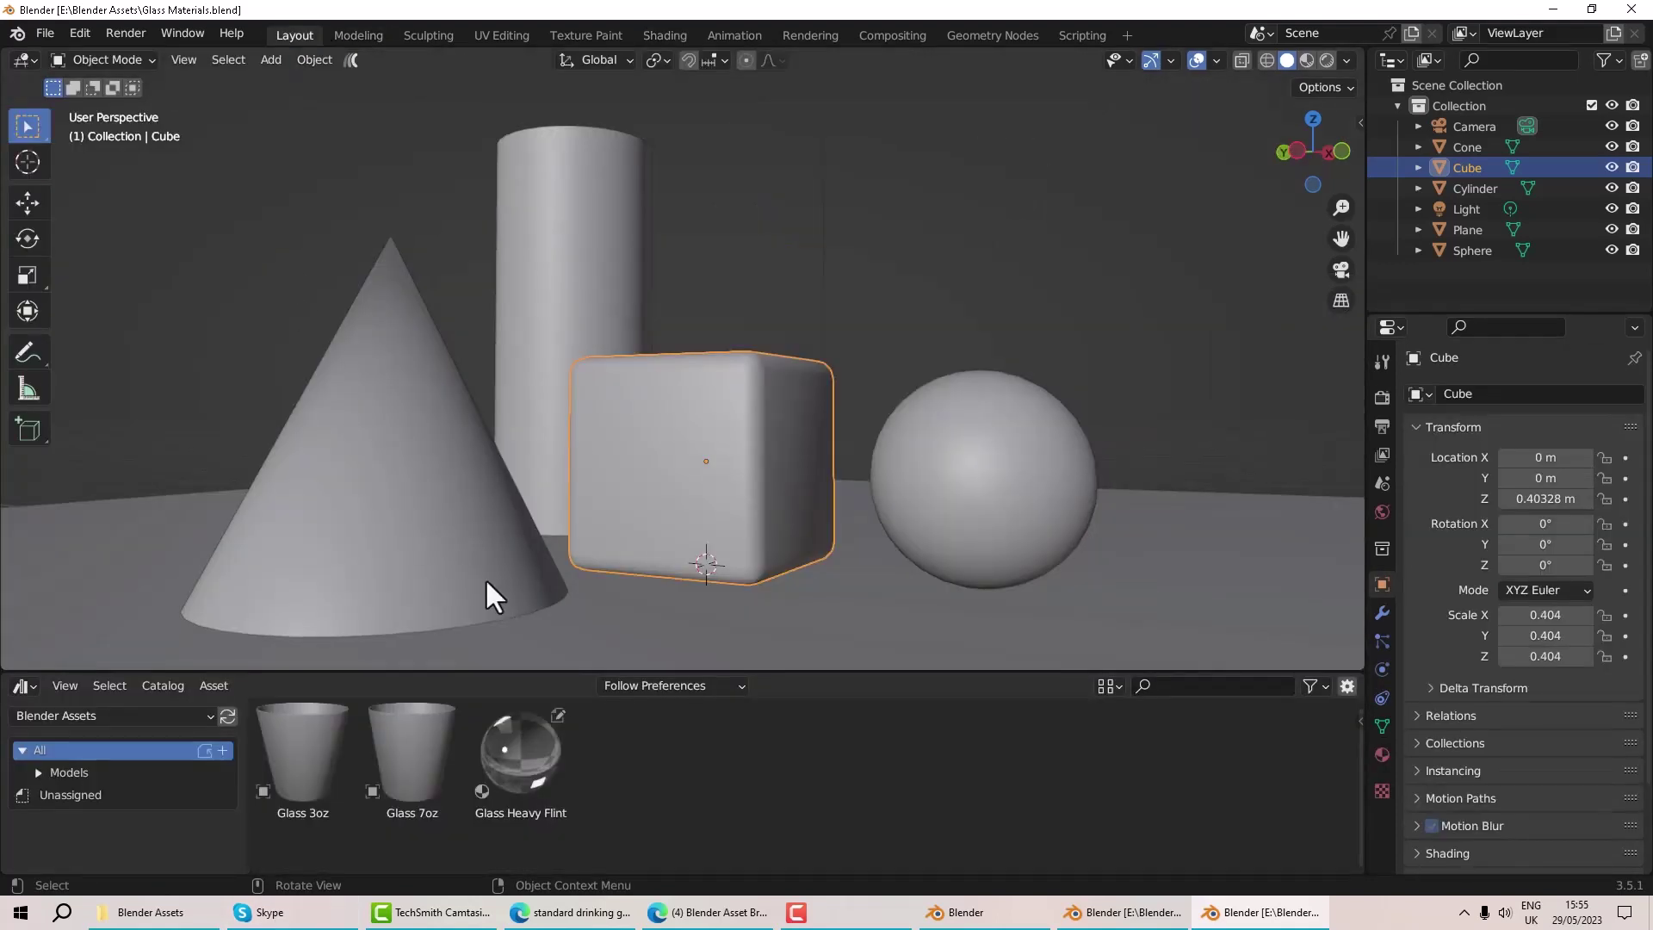
{"action": "left_click_drag", "start_coordinate": [482, 670], "coordinate": [483, 570]}
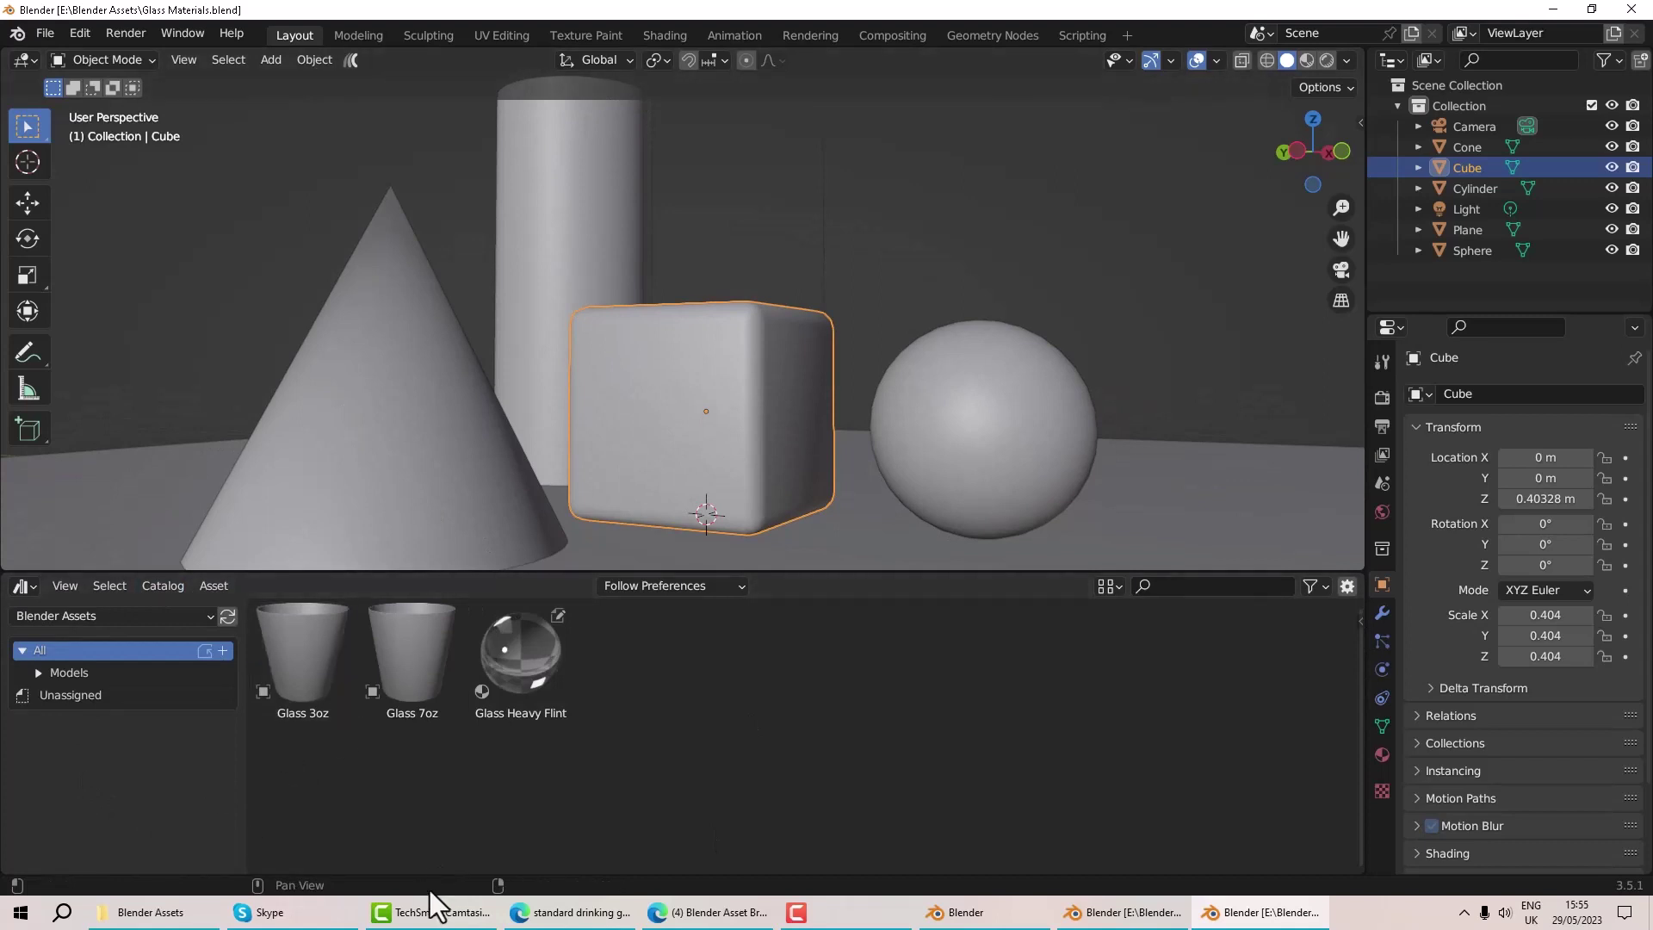
{"action": "right_click", "coordinate": [71, 643]}
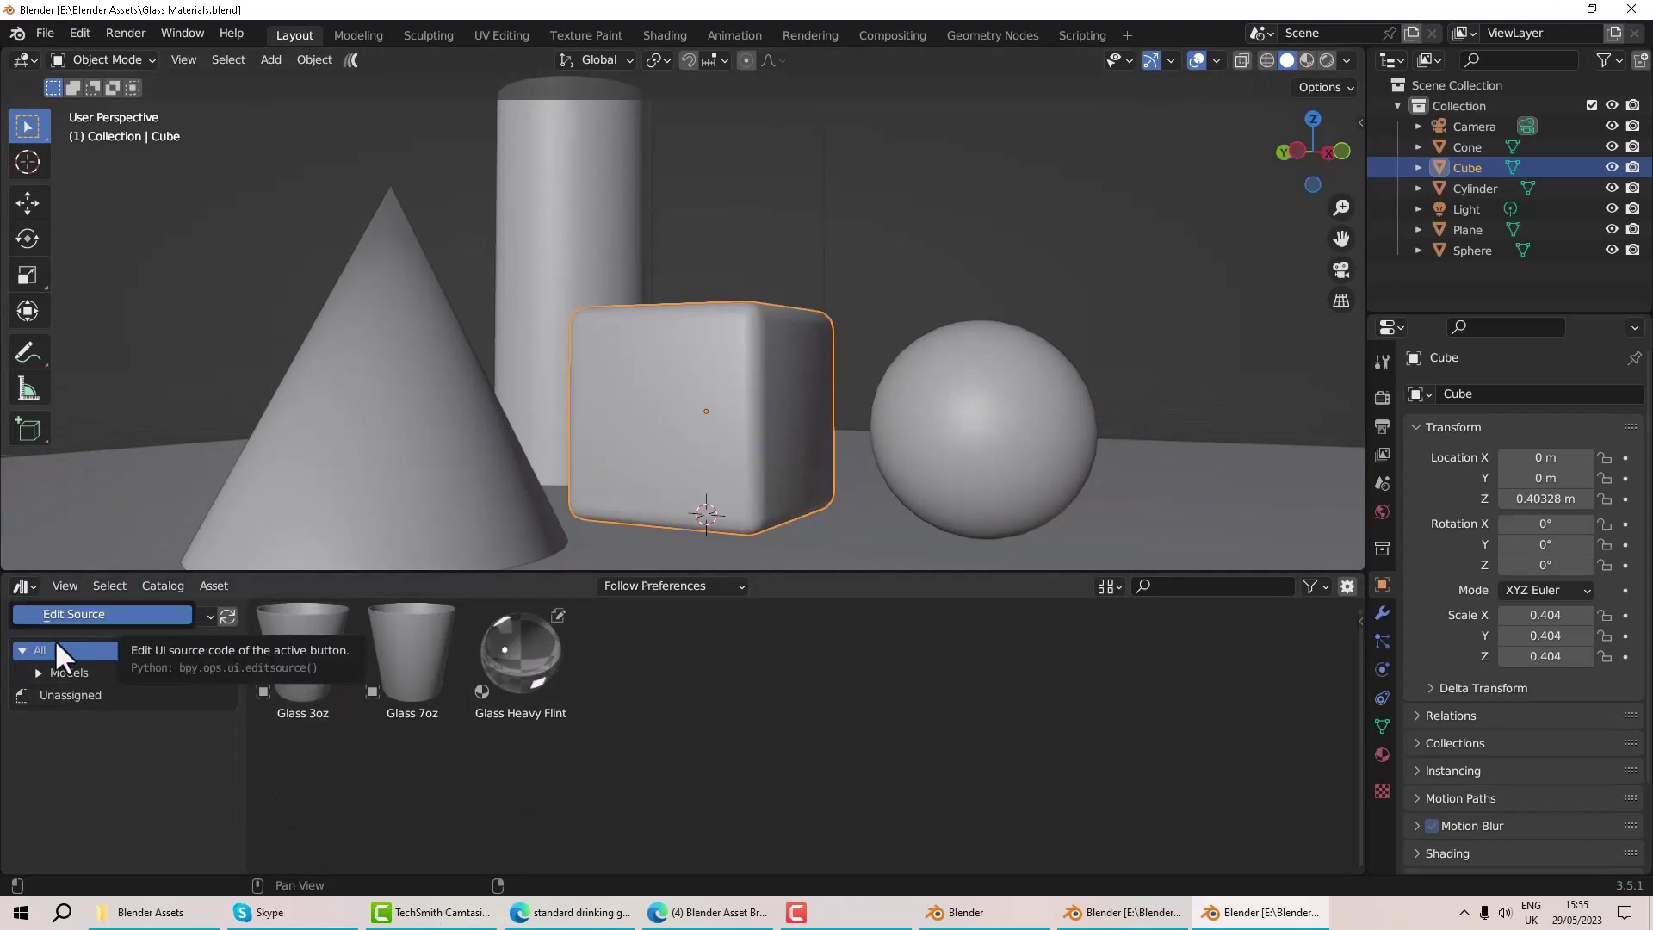
Add a top-level asset catalog named Shaders to the Blender Assets library
{"action": "left_click", "coordinate": [222, 650]}
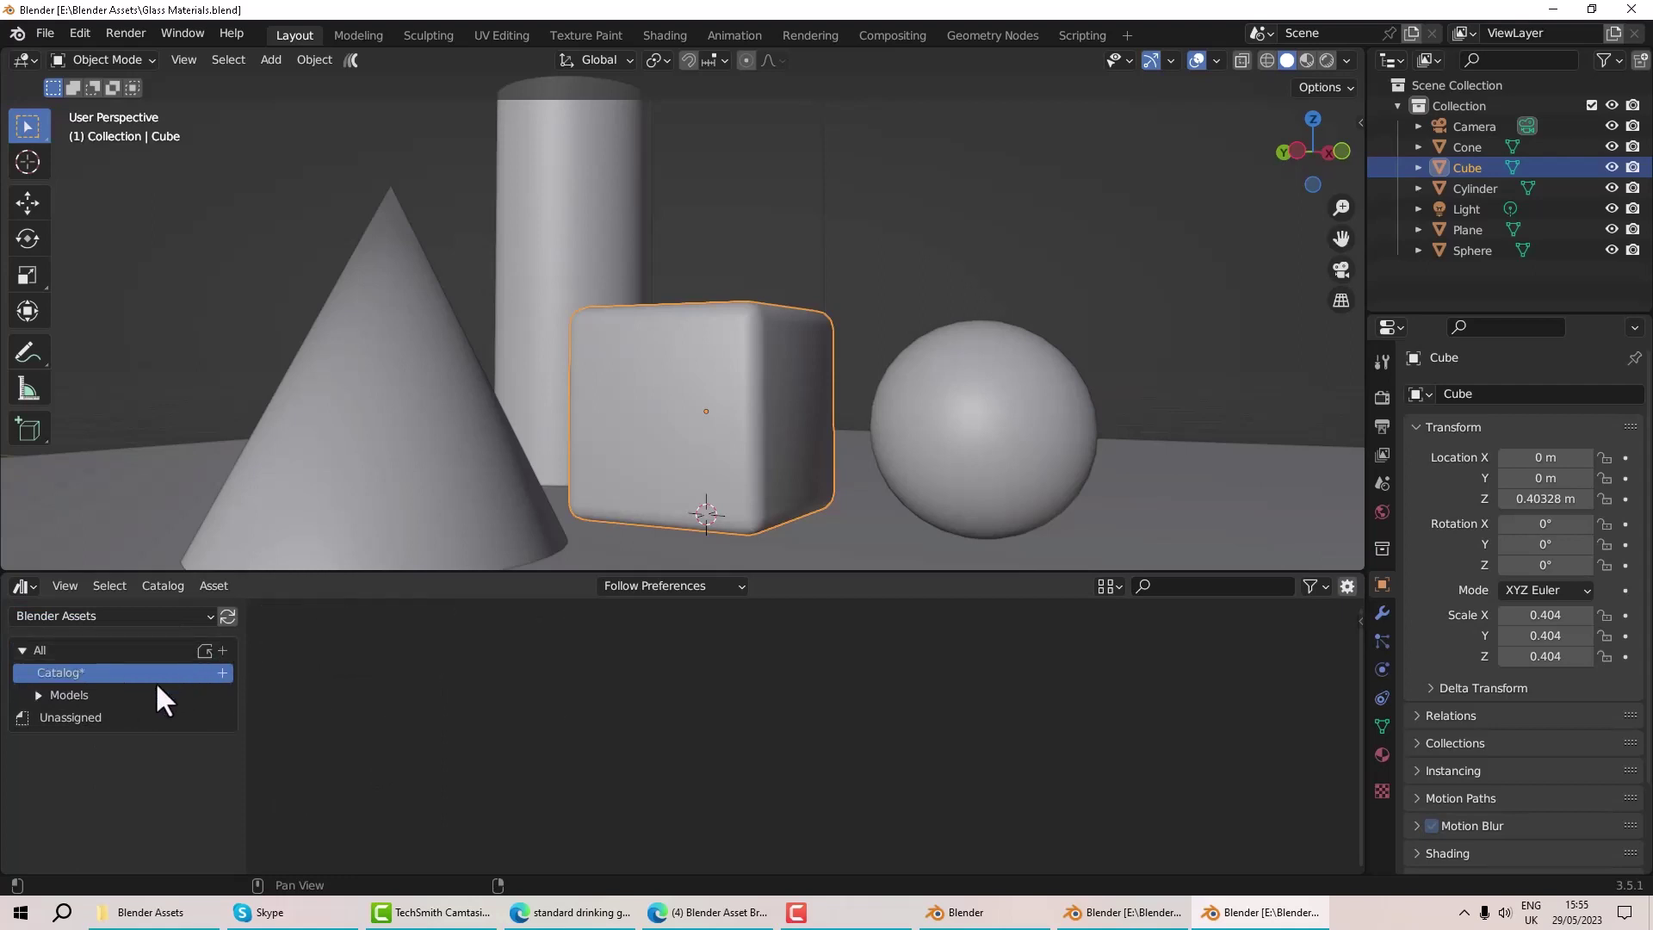
{"action": "double_click", "coordinate": [135, 677]}
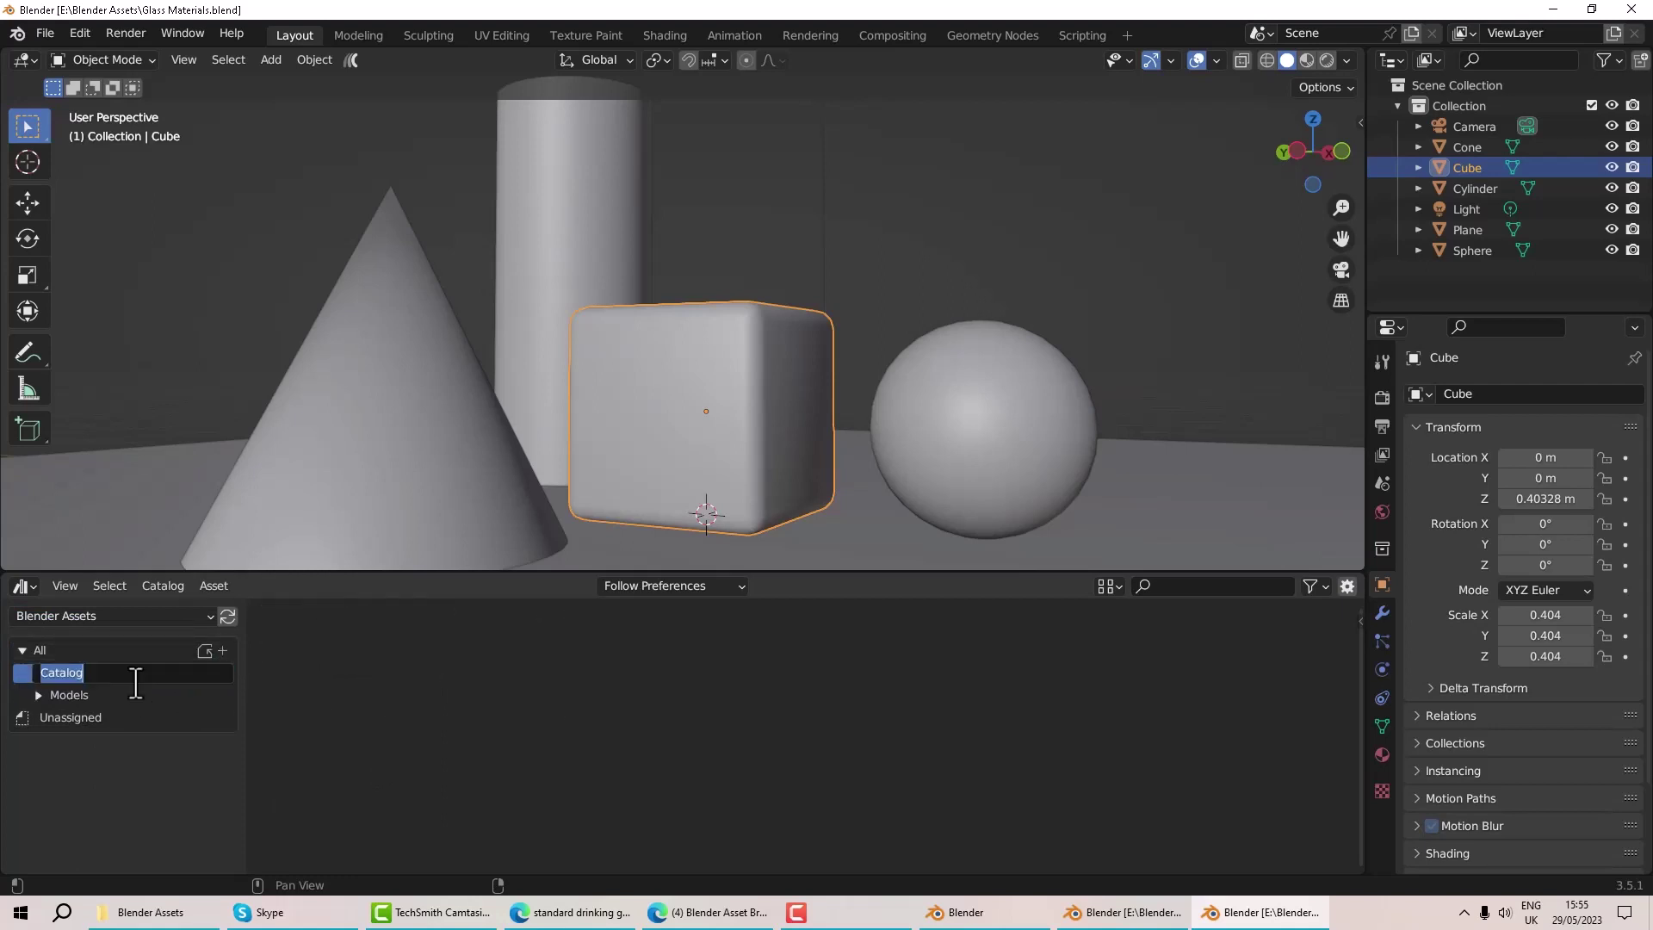
{"action": "type", "text": "Shafers"}
{"action": "key", "text": "BackSpace"}
{"action": "key", "text": "BackSpace"}
{"action": "key", "text": "BackSpace"}
{"action": "key", "text": "BackSpace"}
{"action": "type", "text": "ders"}
{"action": "key", "text": "Return"}
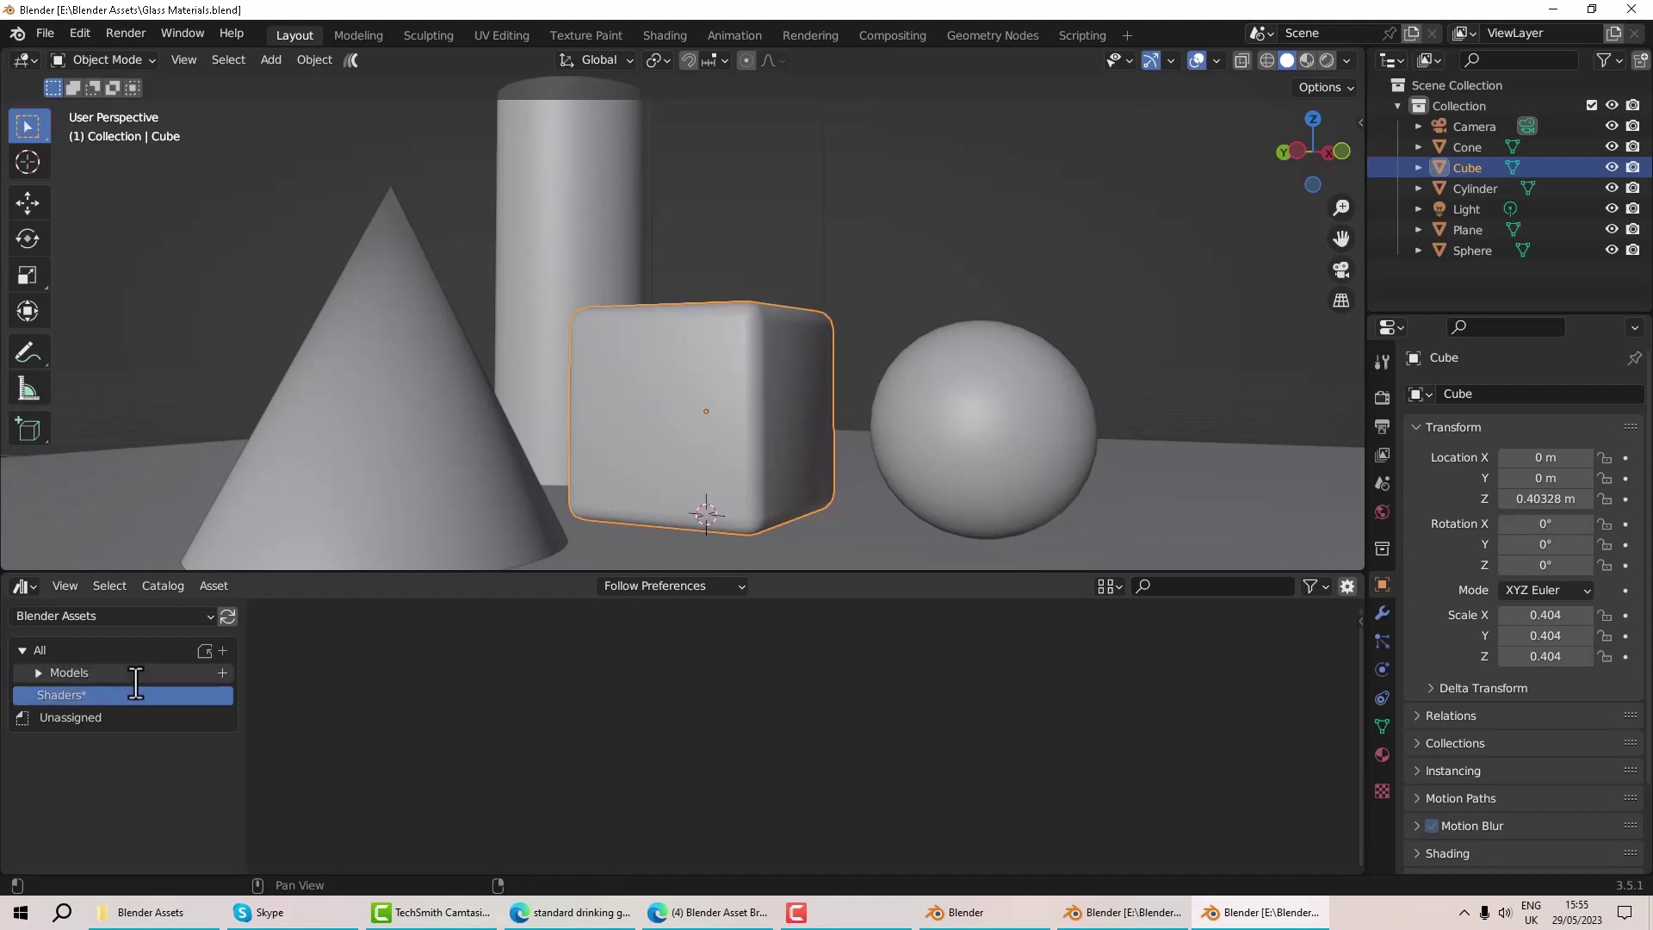
Add a sub-catalog named Glass inside Shaders and move the unassigned Glass Heavy Flint material into it
{"action": "left_click", "coordinate": [222, 695]}
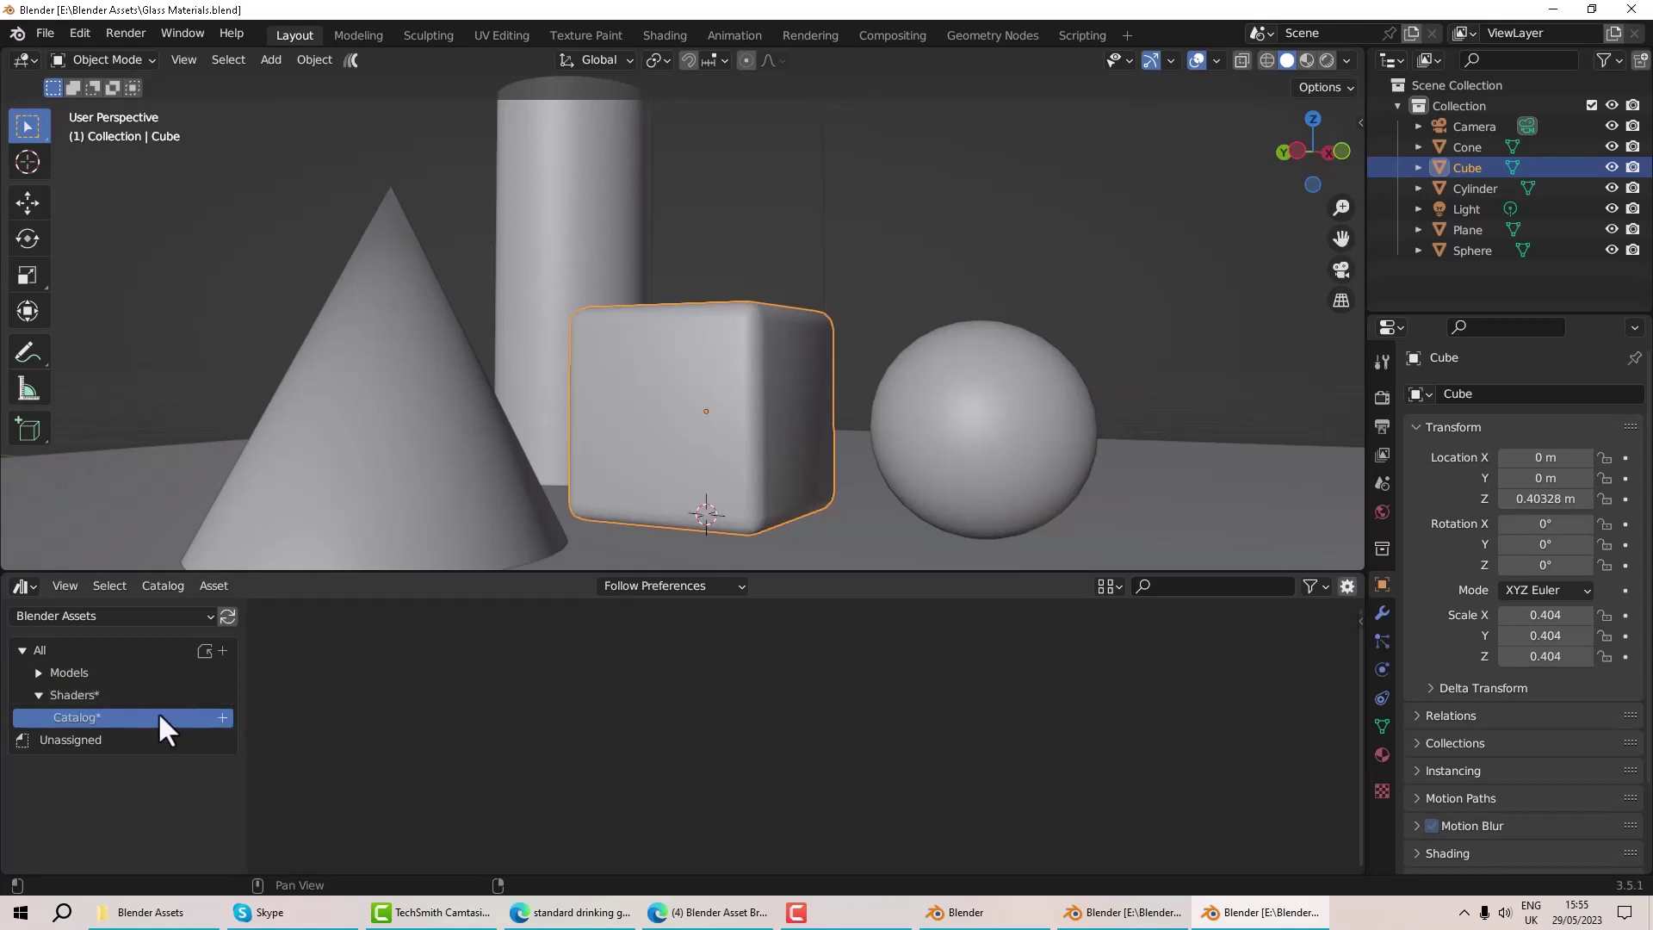
{"action": "type", "text": "Glass"}
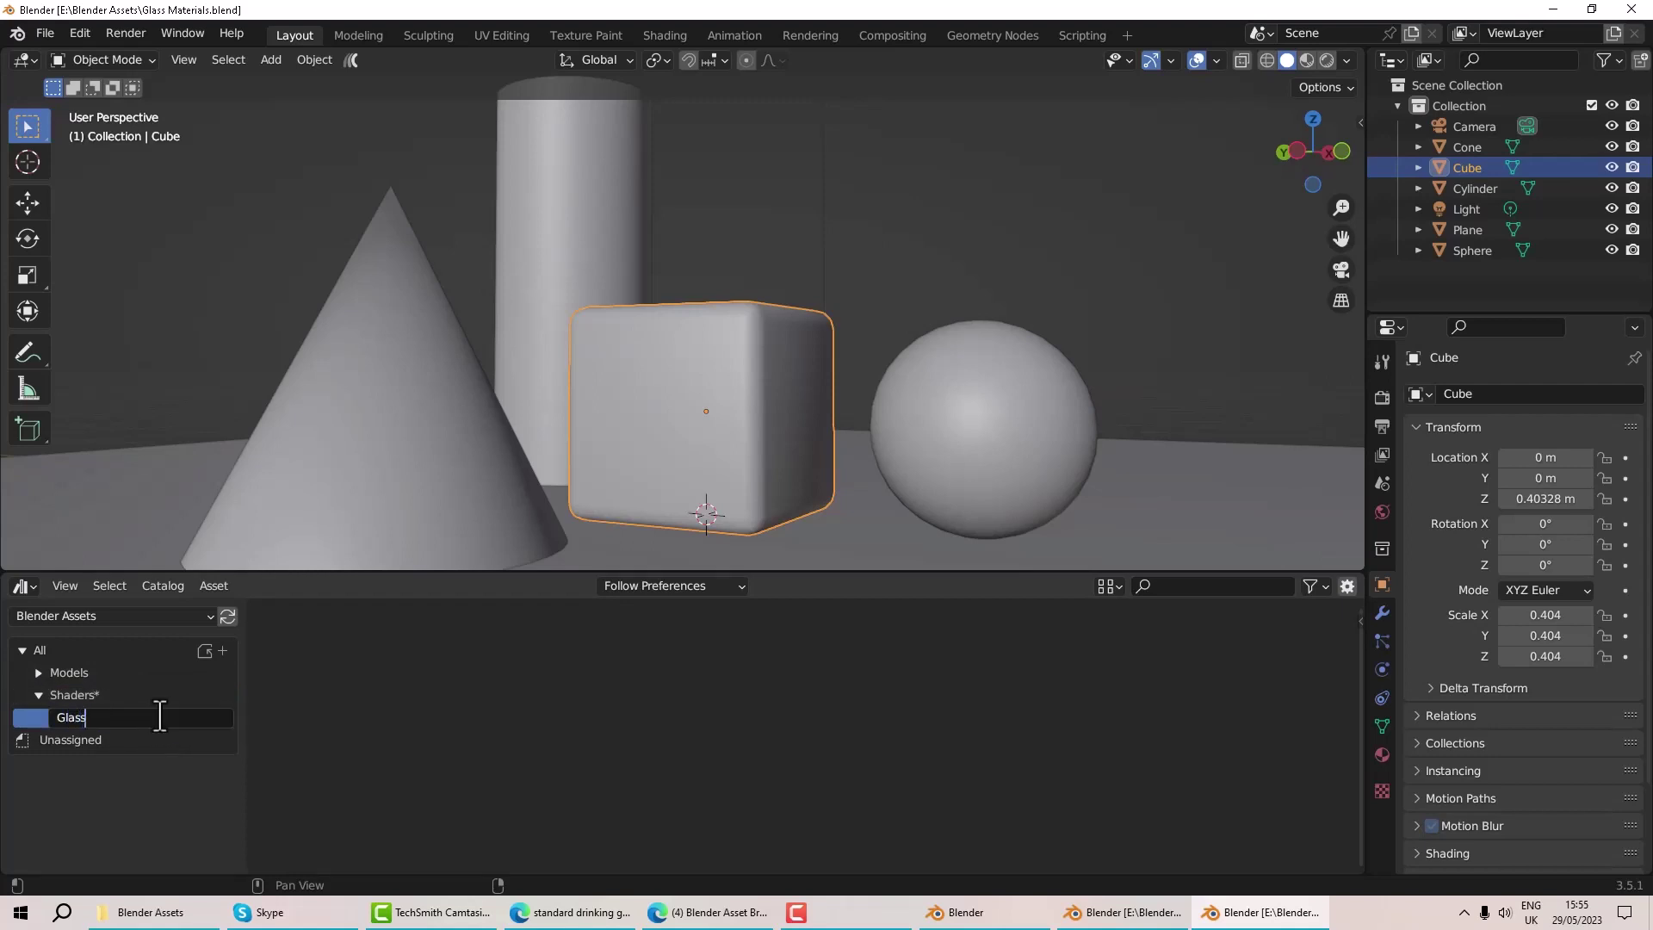
{"action": "key", "text": "Return"}
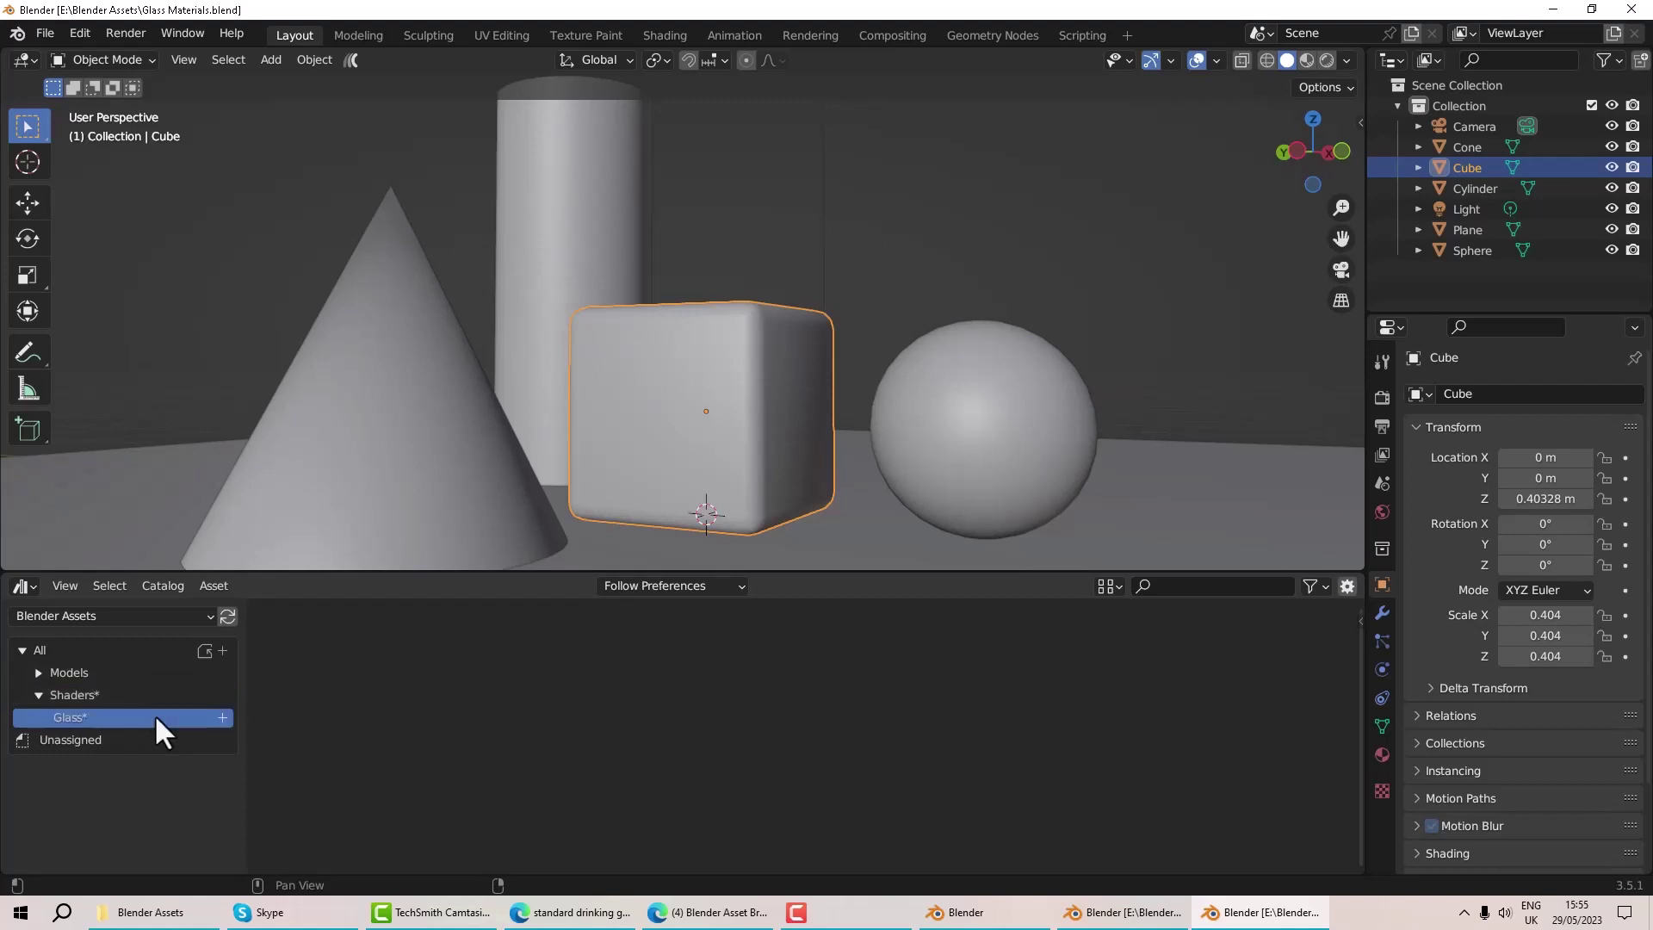
{"action": "left_click", "coordinate": [132, 741]}
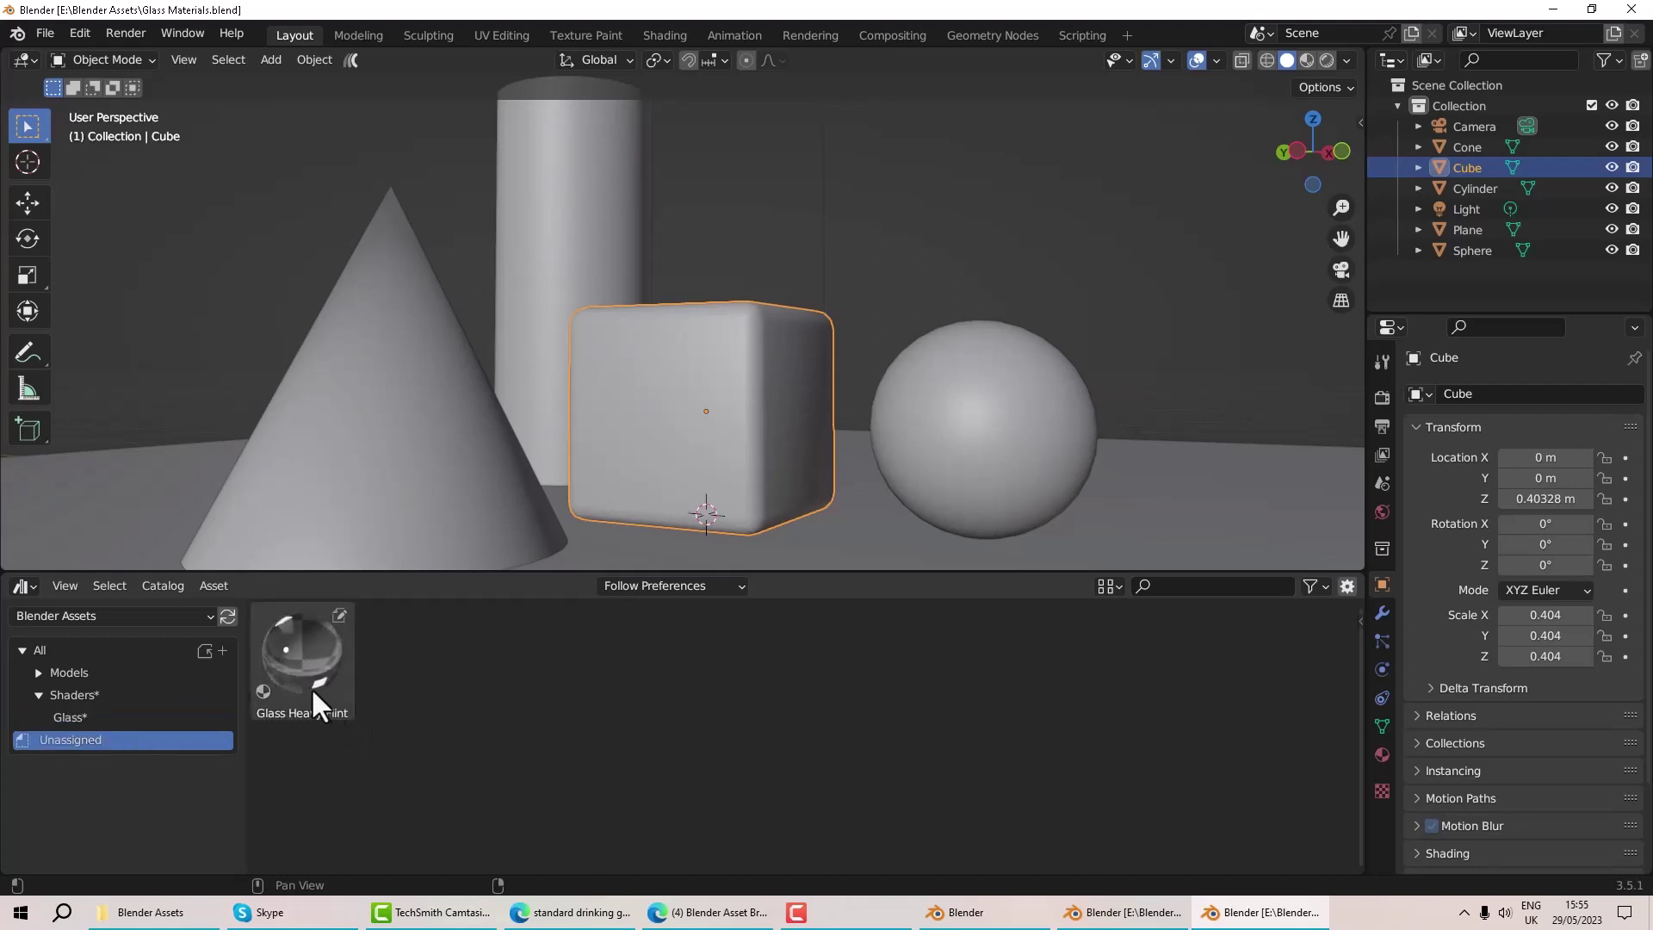
{"action": "left_click_drag", "start_coordinate": [301, 642], "coordinate": [183, 711]}
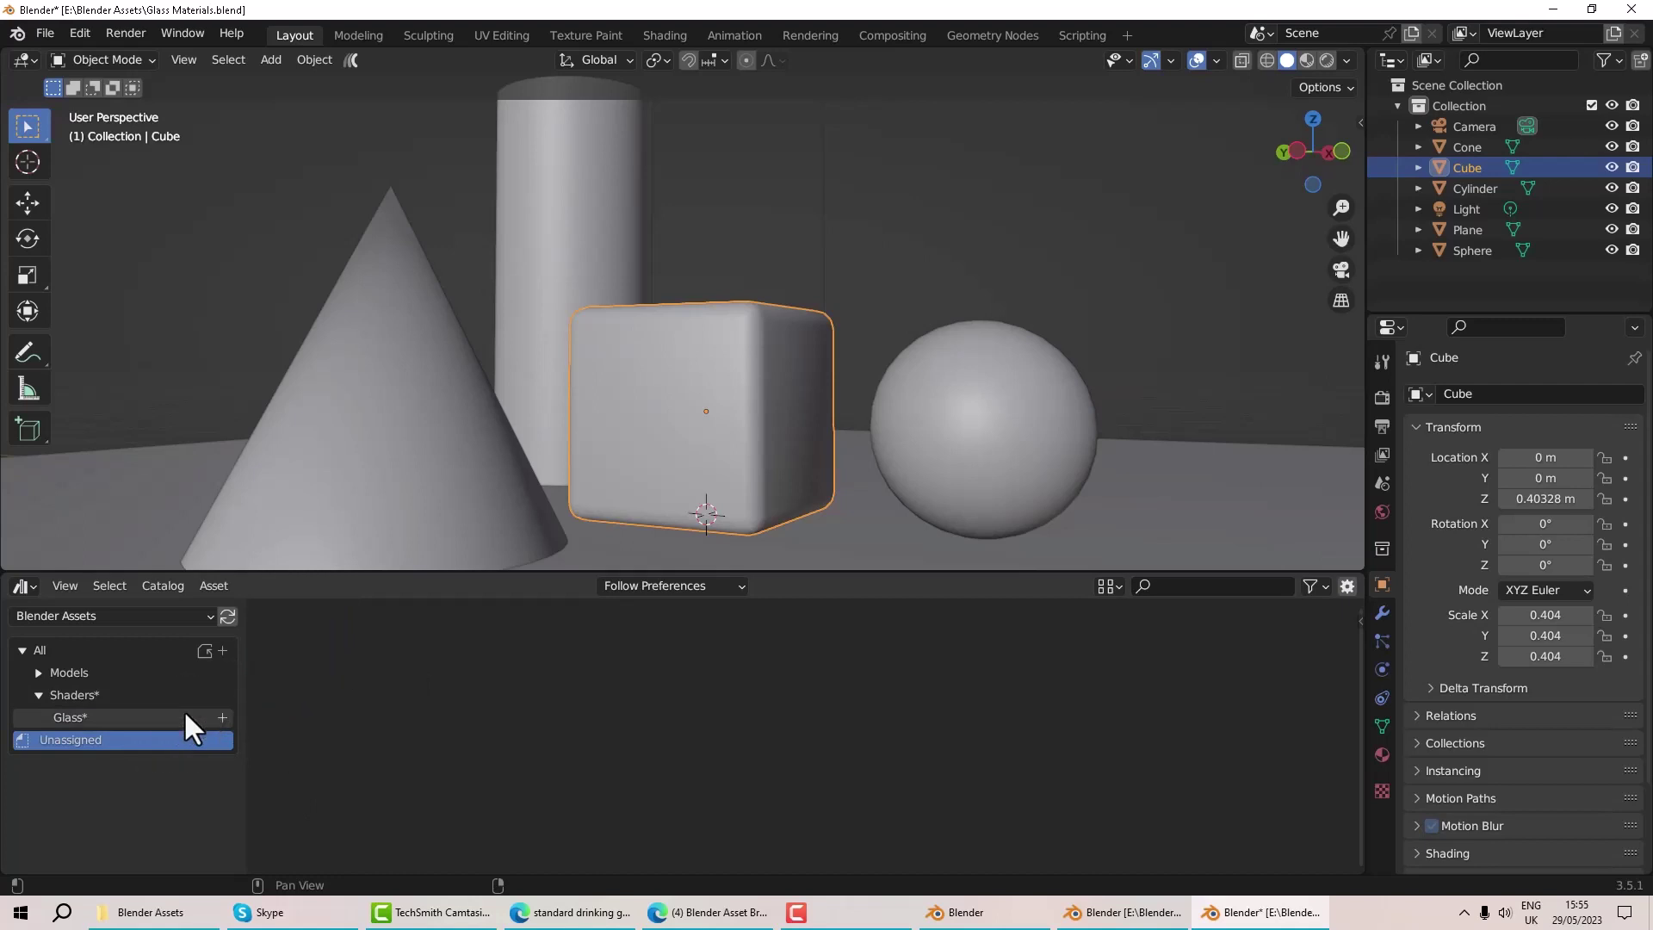
Save Glass Materials.blend and close its window
{"action": "left_click", "coordinate": [36, 35]}
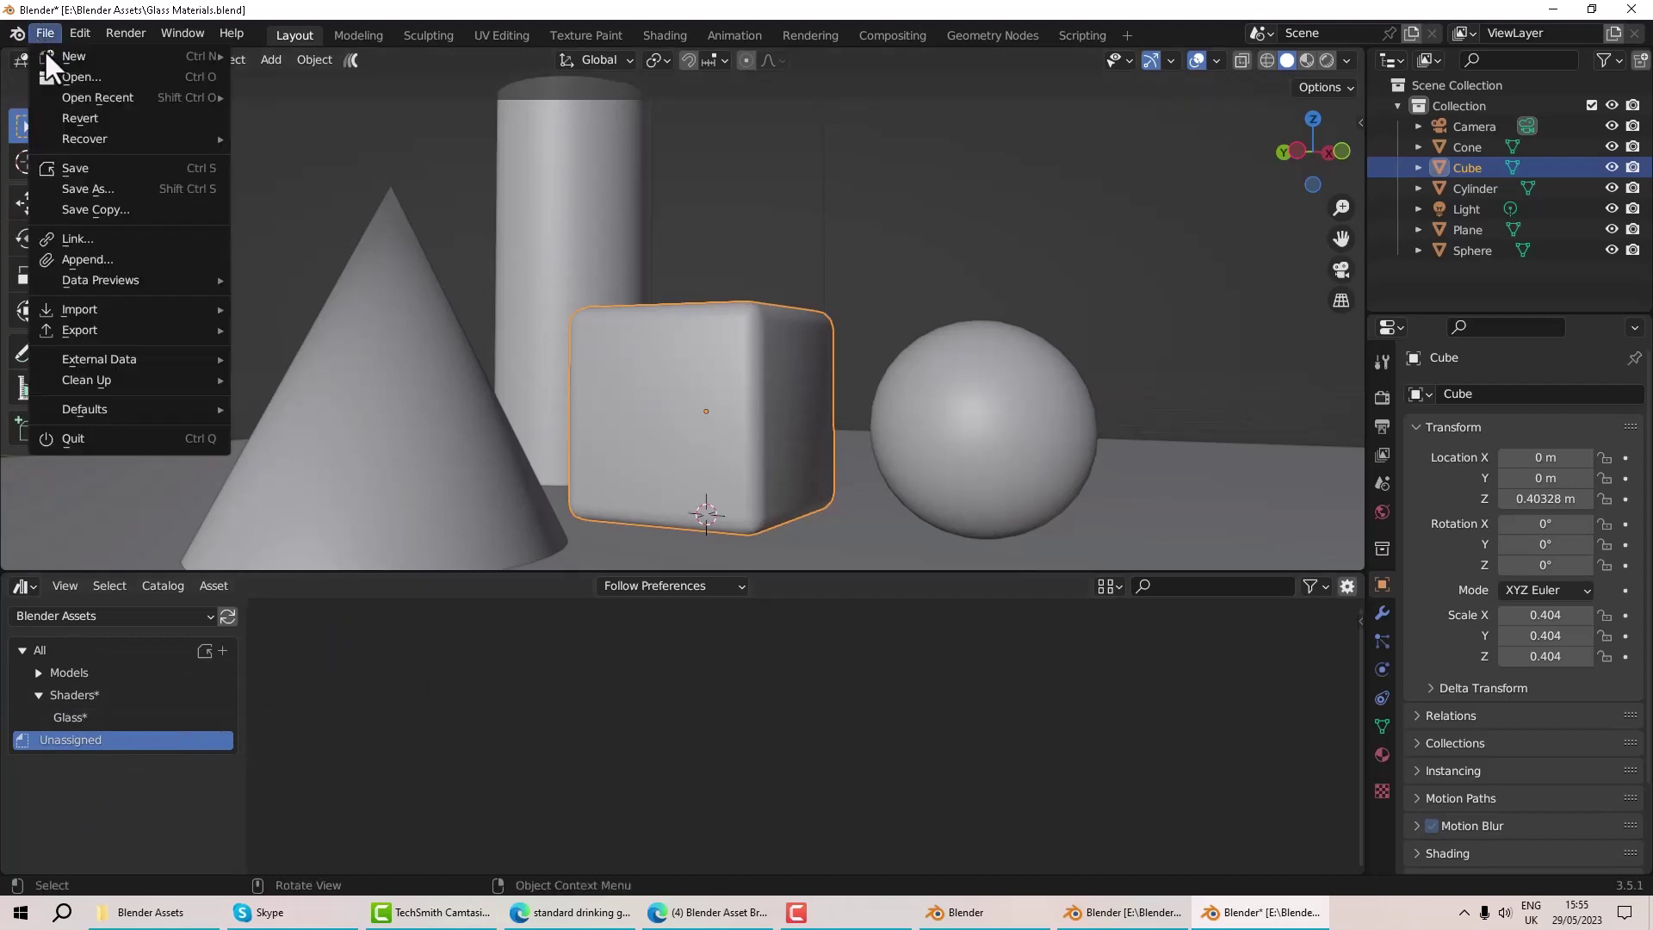
{"action": "left_click", "coordinate": [105, 170]}
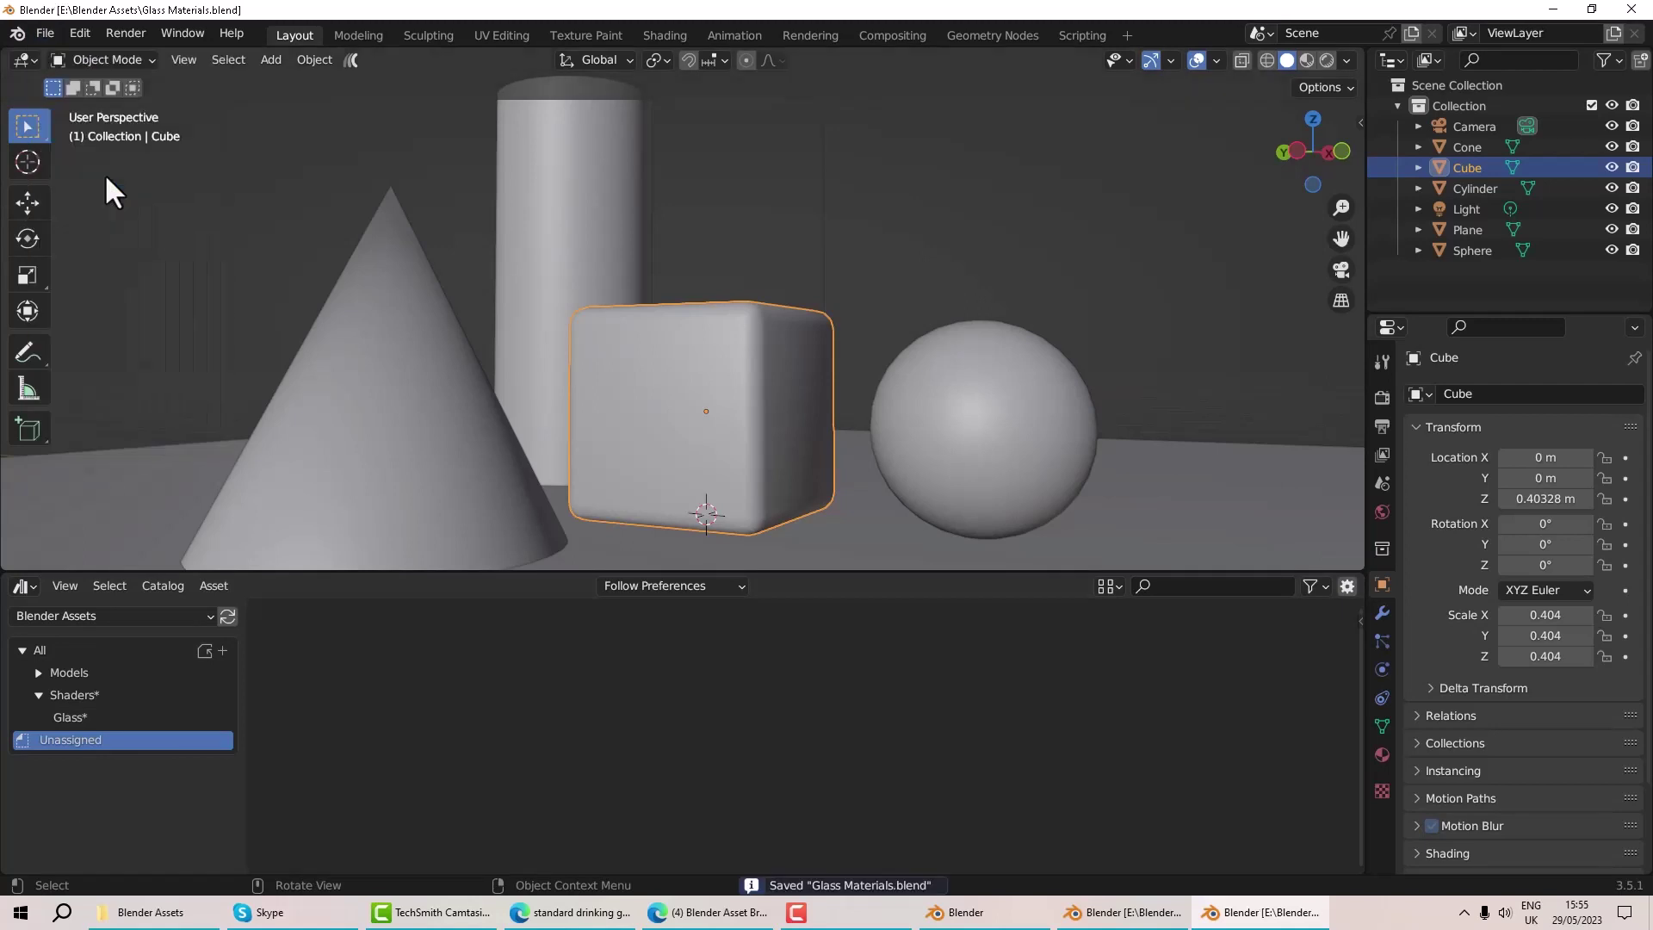
{"action": "left_click", "coordinate": [1631, 10]}
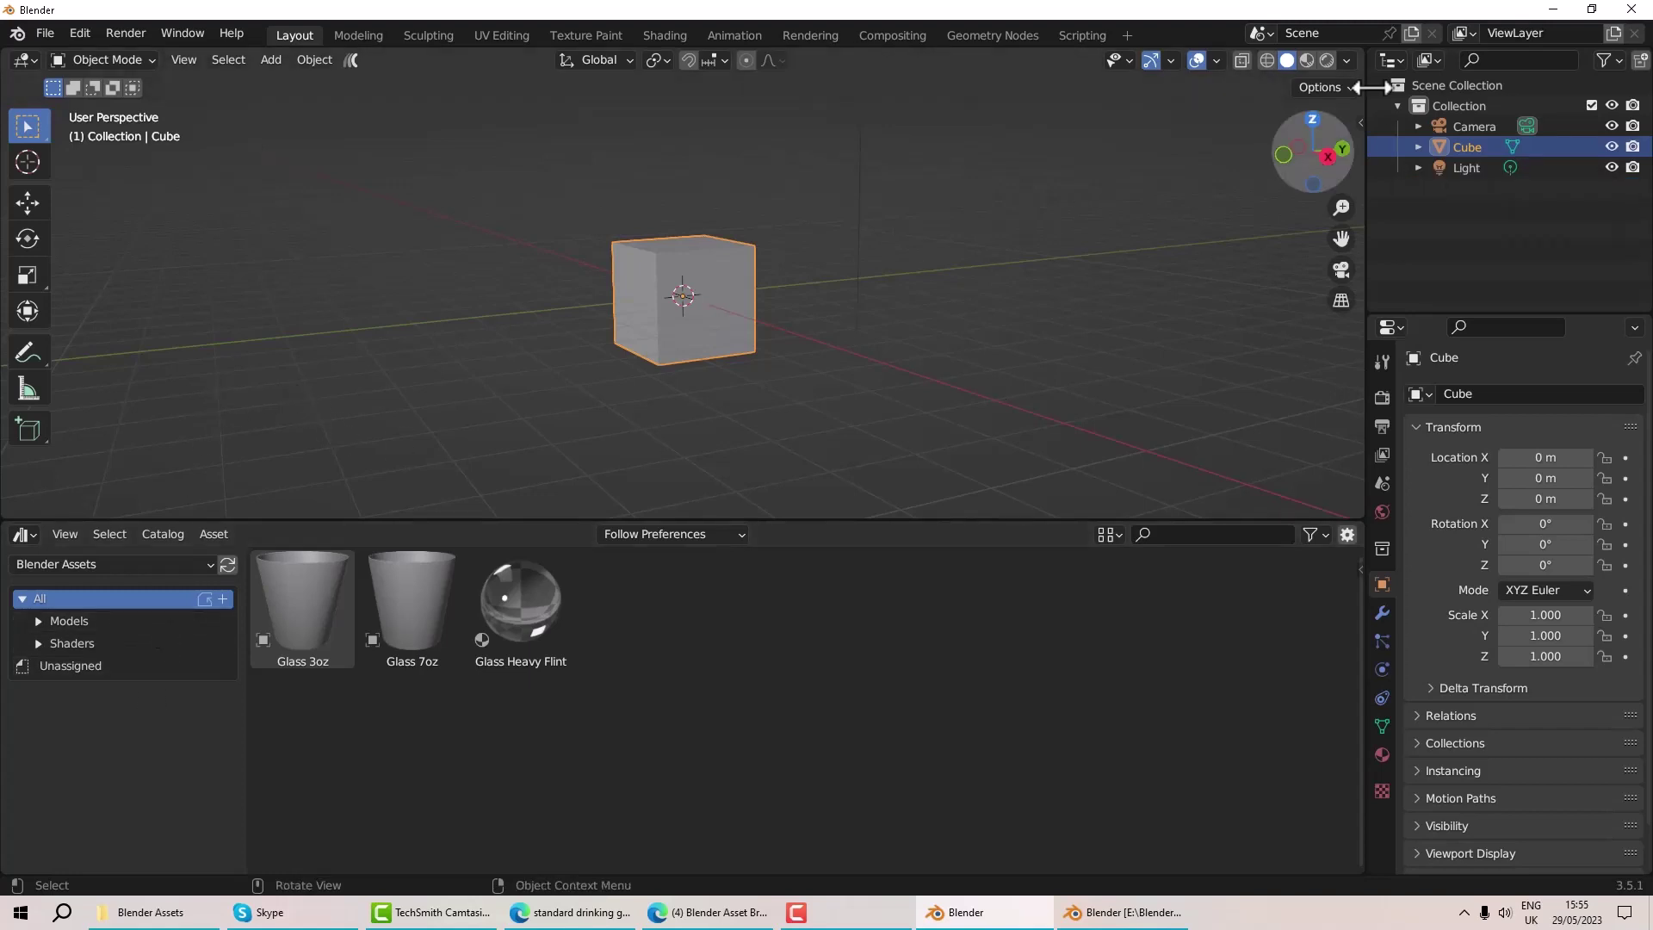
Close the default cube scene's window and start a new General file in the remaining Glasses.blend window
{"action": "left_click", "coordinate": [1632, 7]}
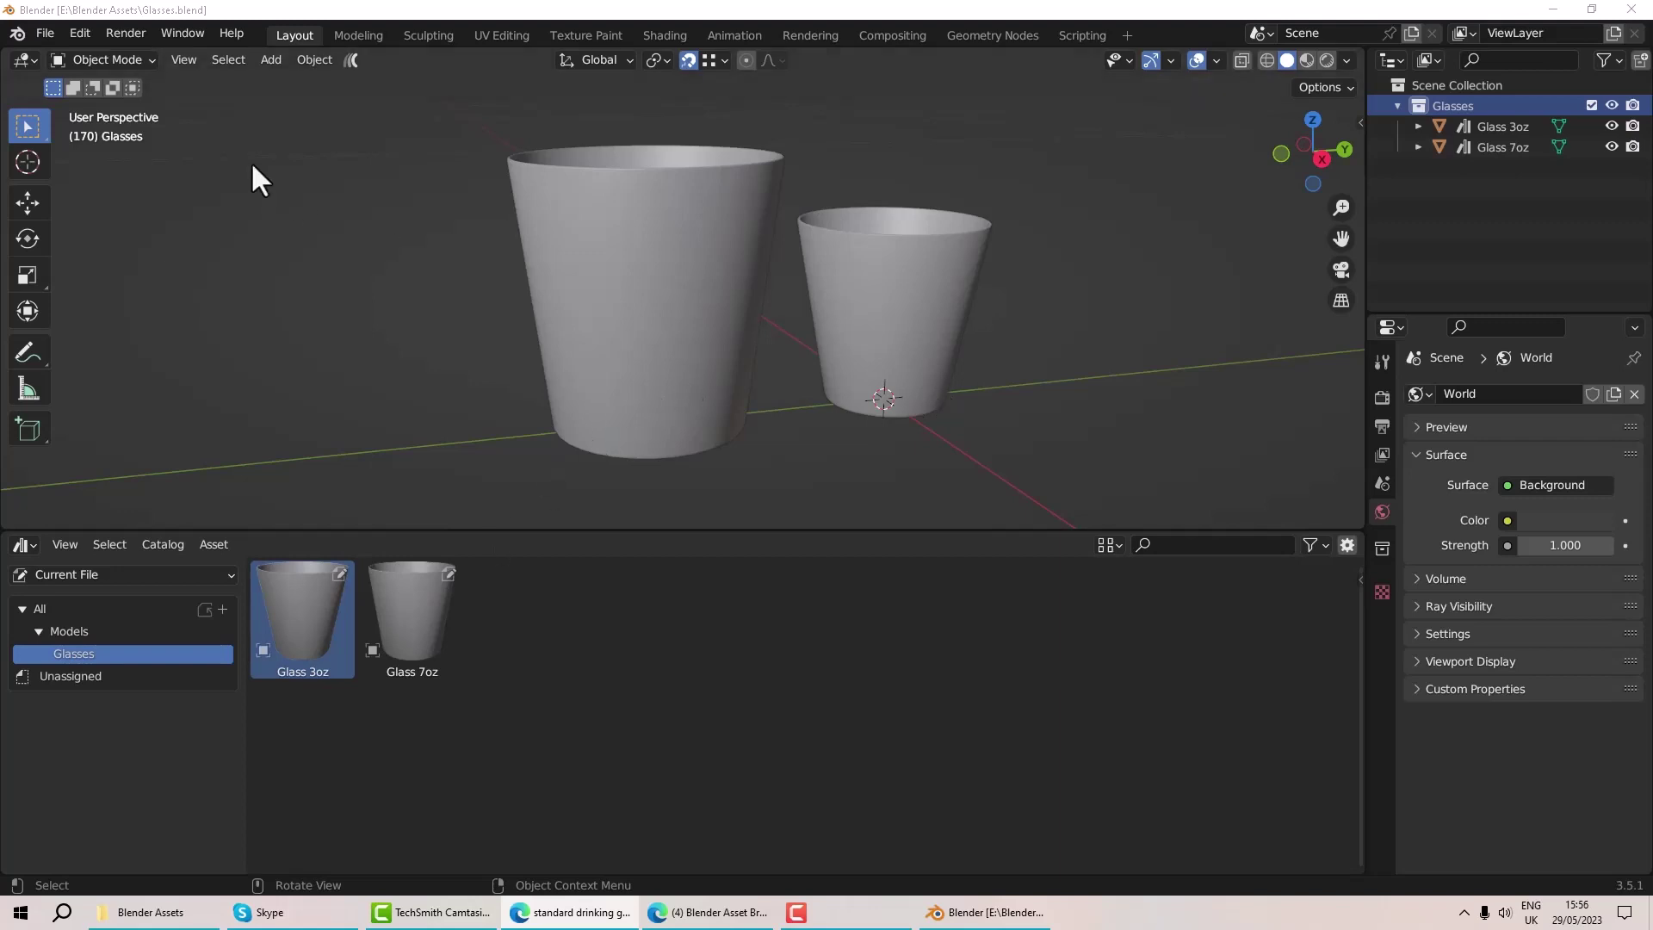
{"action": "left_click", "coordinate": [49, 37]}
{"action": "mouse_move", "coordinate": [75, 54]}
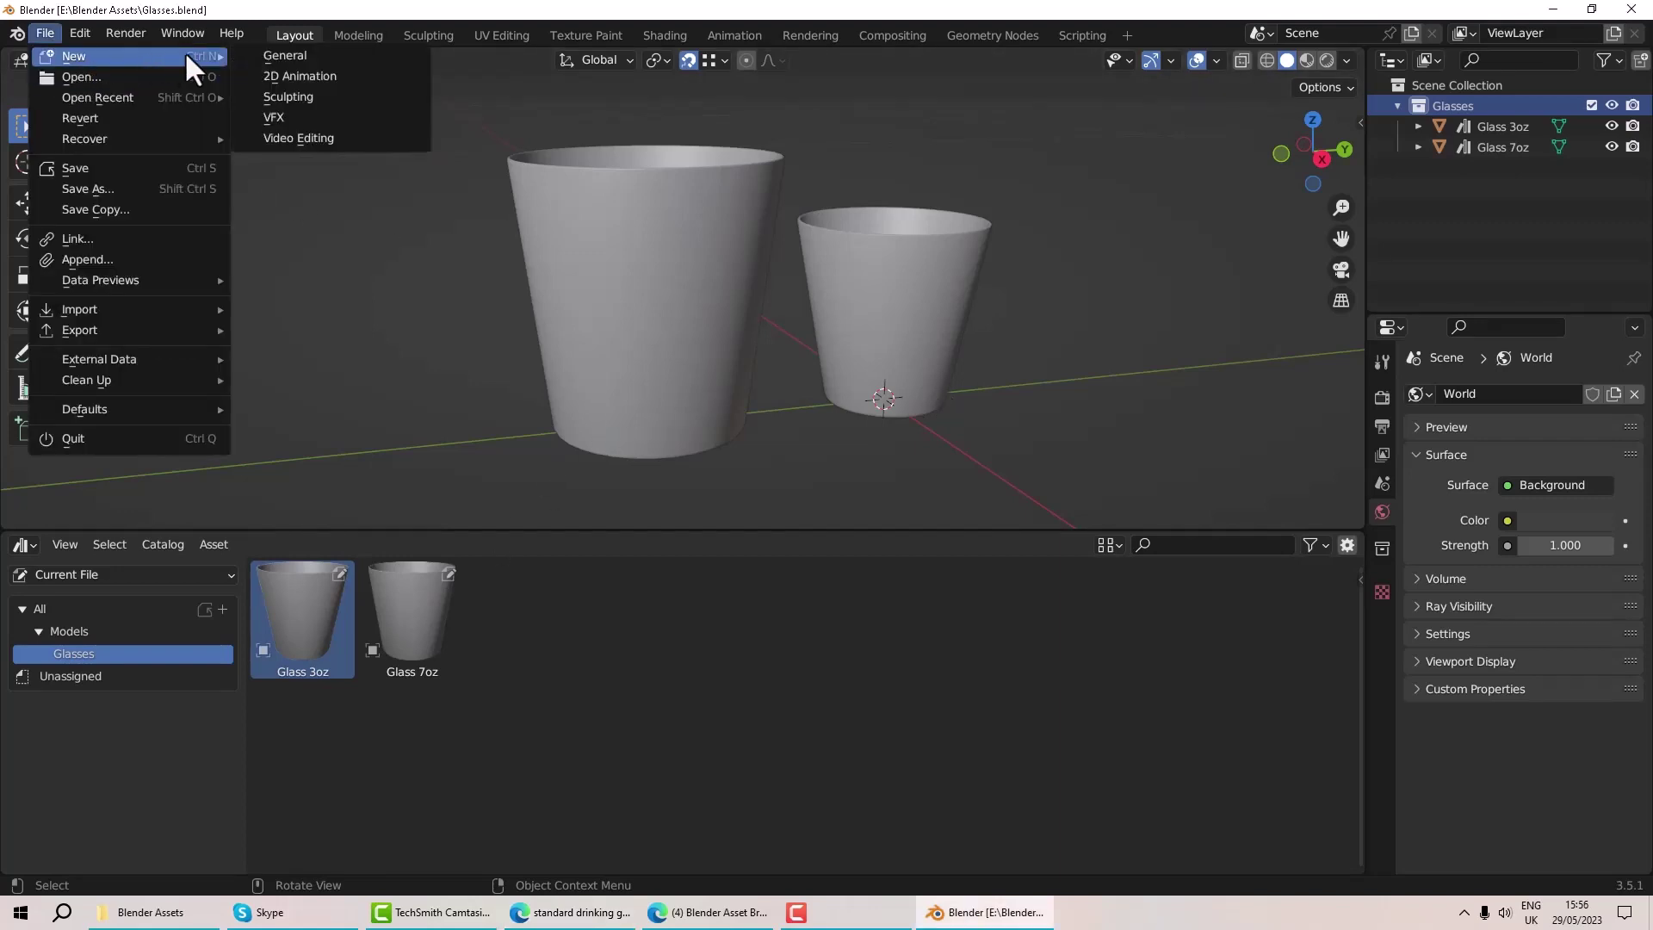
{"action": "left_click", "coordinate": [241, 55]}
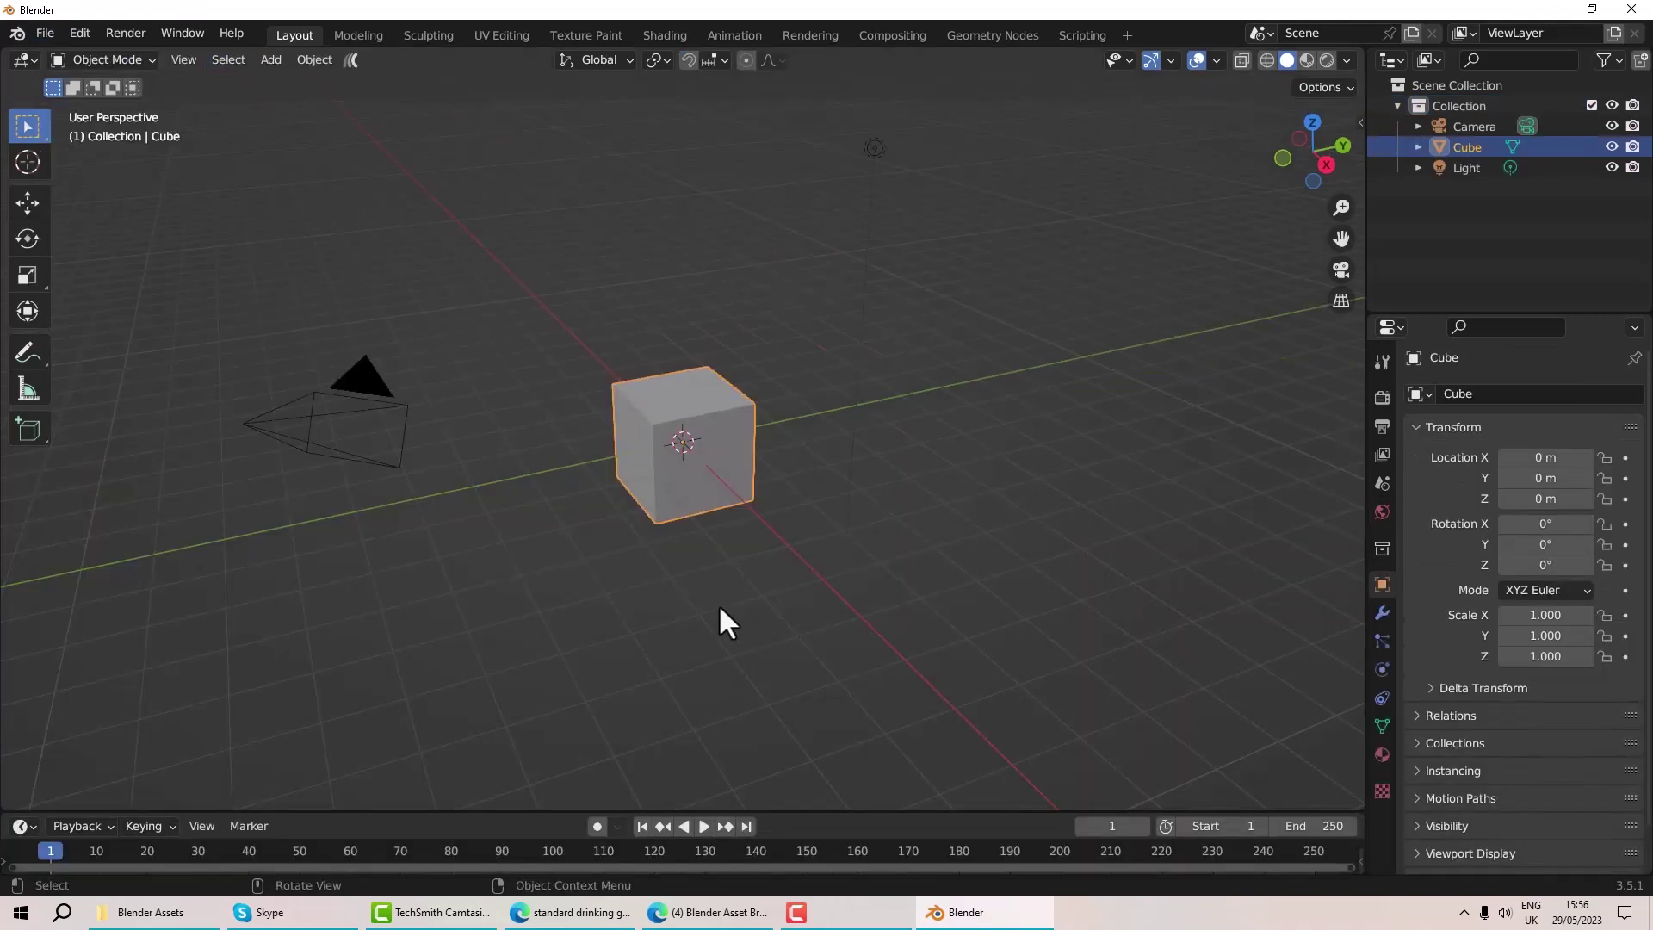
Enlarge the timeline area below the 3D viewport and change it to an Asset Browser
{"action": "left_click_drag", "start_coordinate": [450, 811], "coordinate": [209, 518]}
{"action": "left_click", "coordinate": [24, 534]}
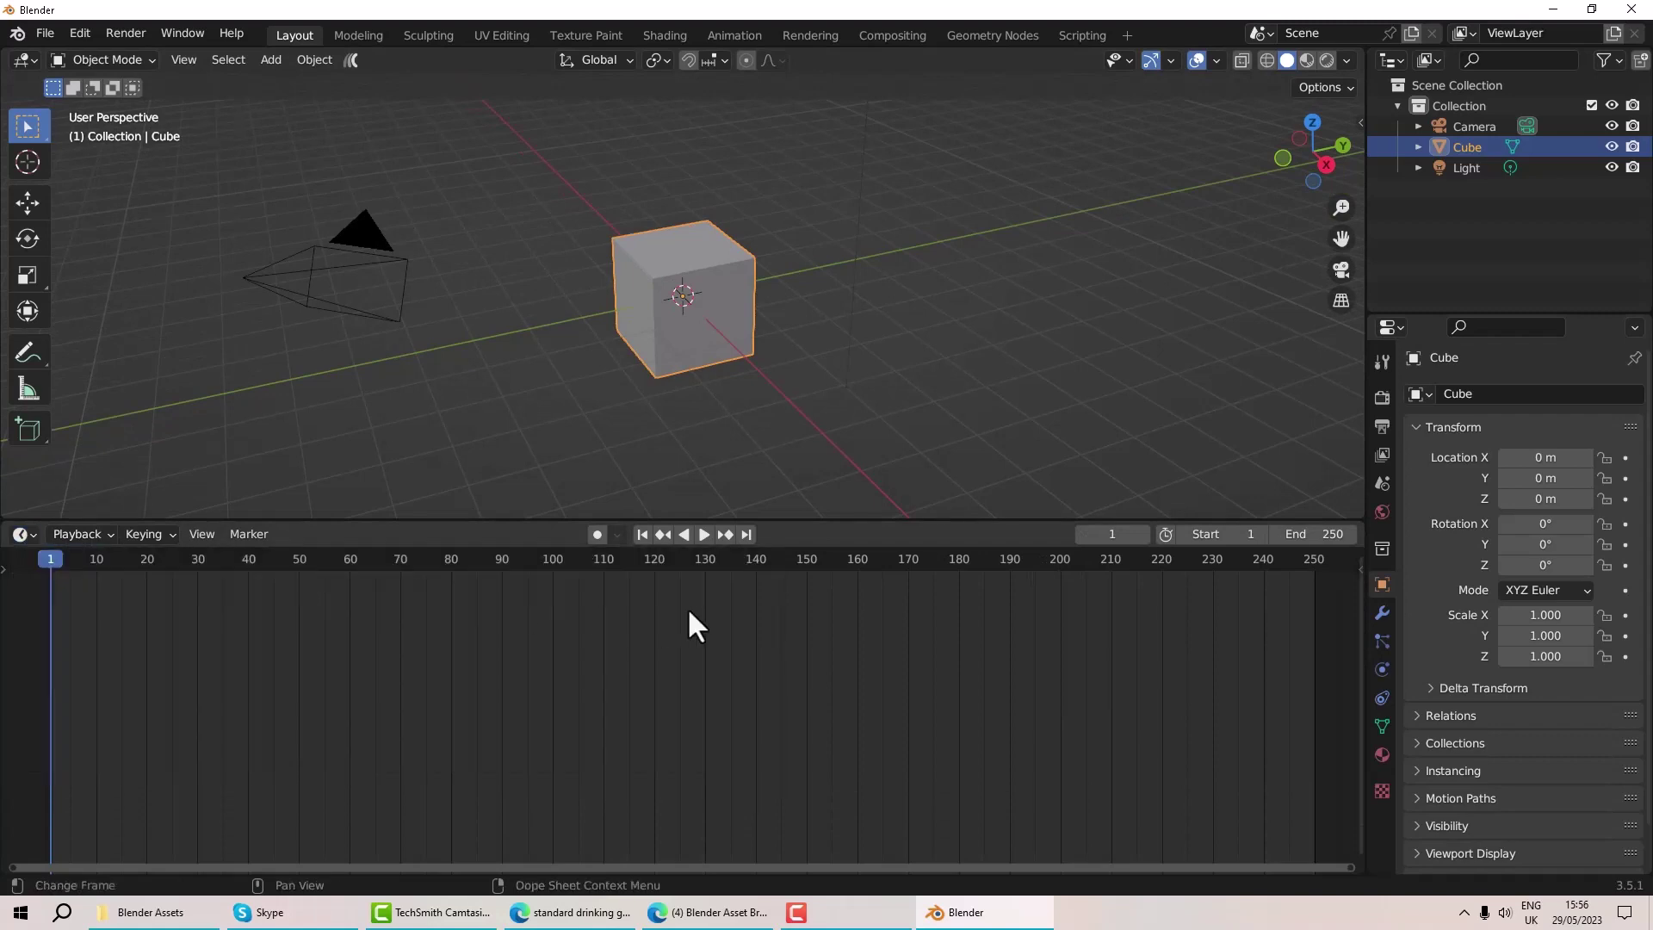
{"action": "left_click", "coordinate": [24, 534]}
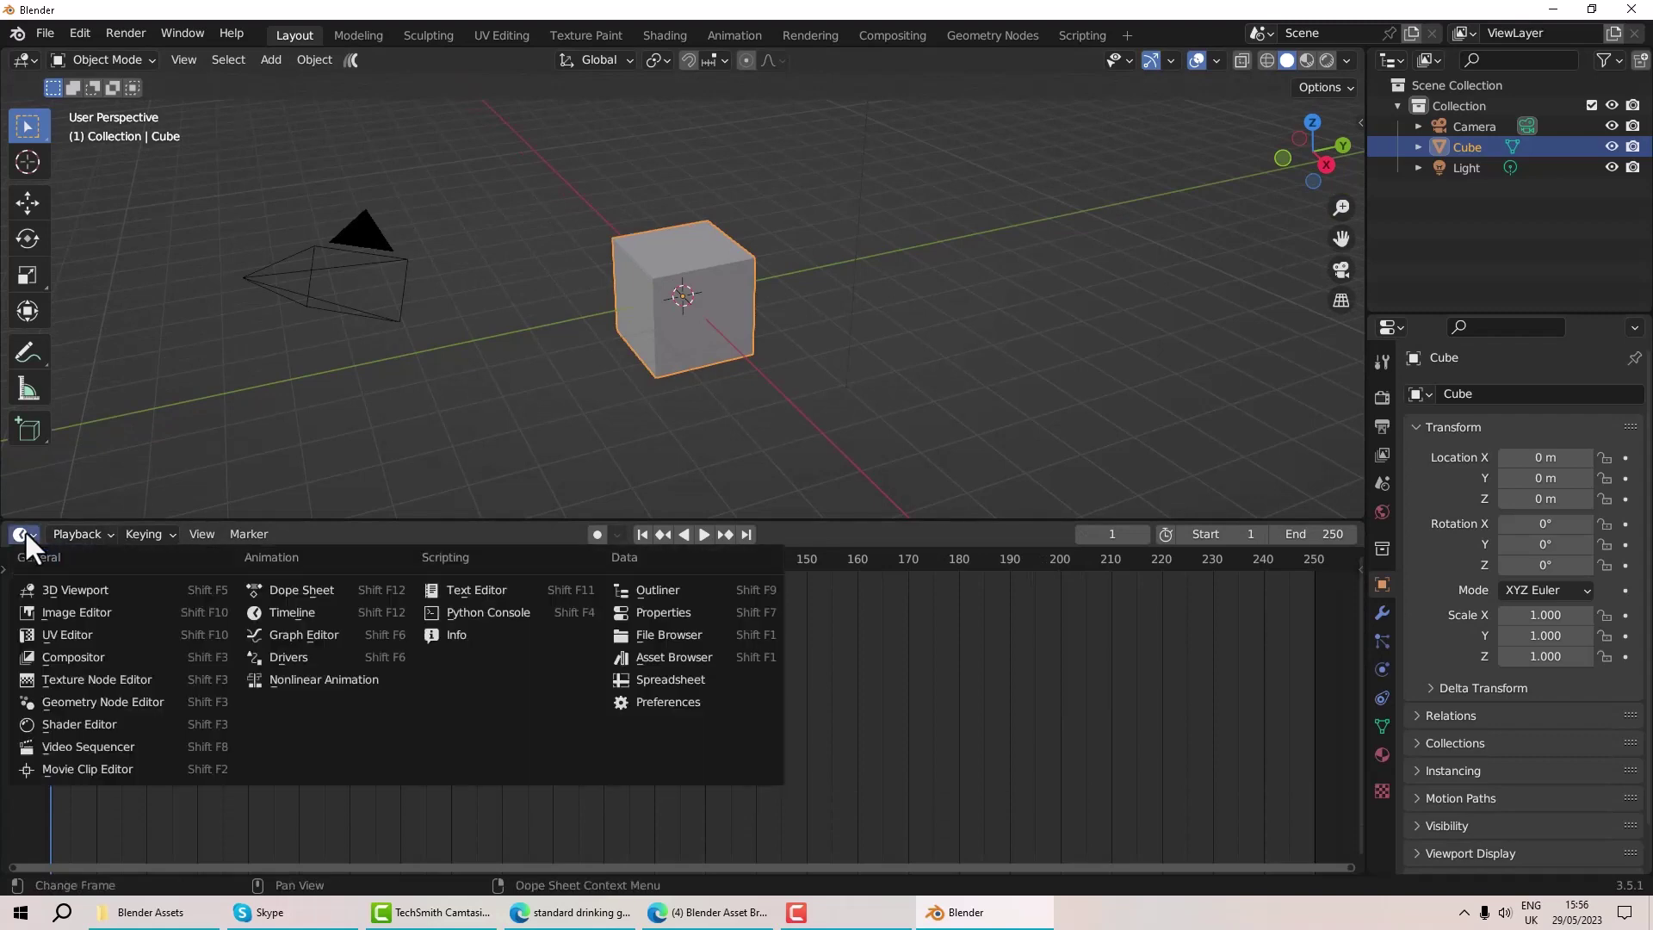
{"action": "left_click", "coordinate": [704, 657]}
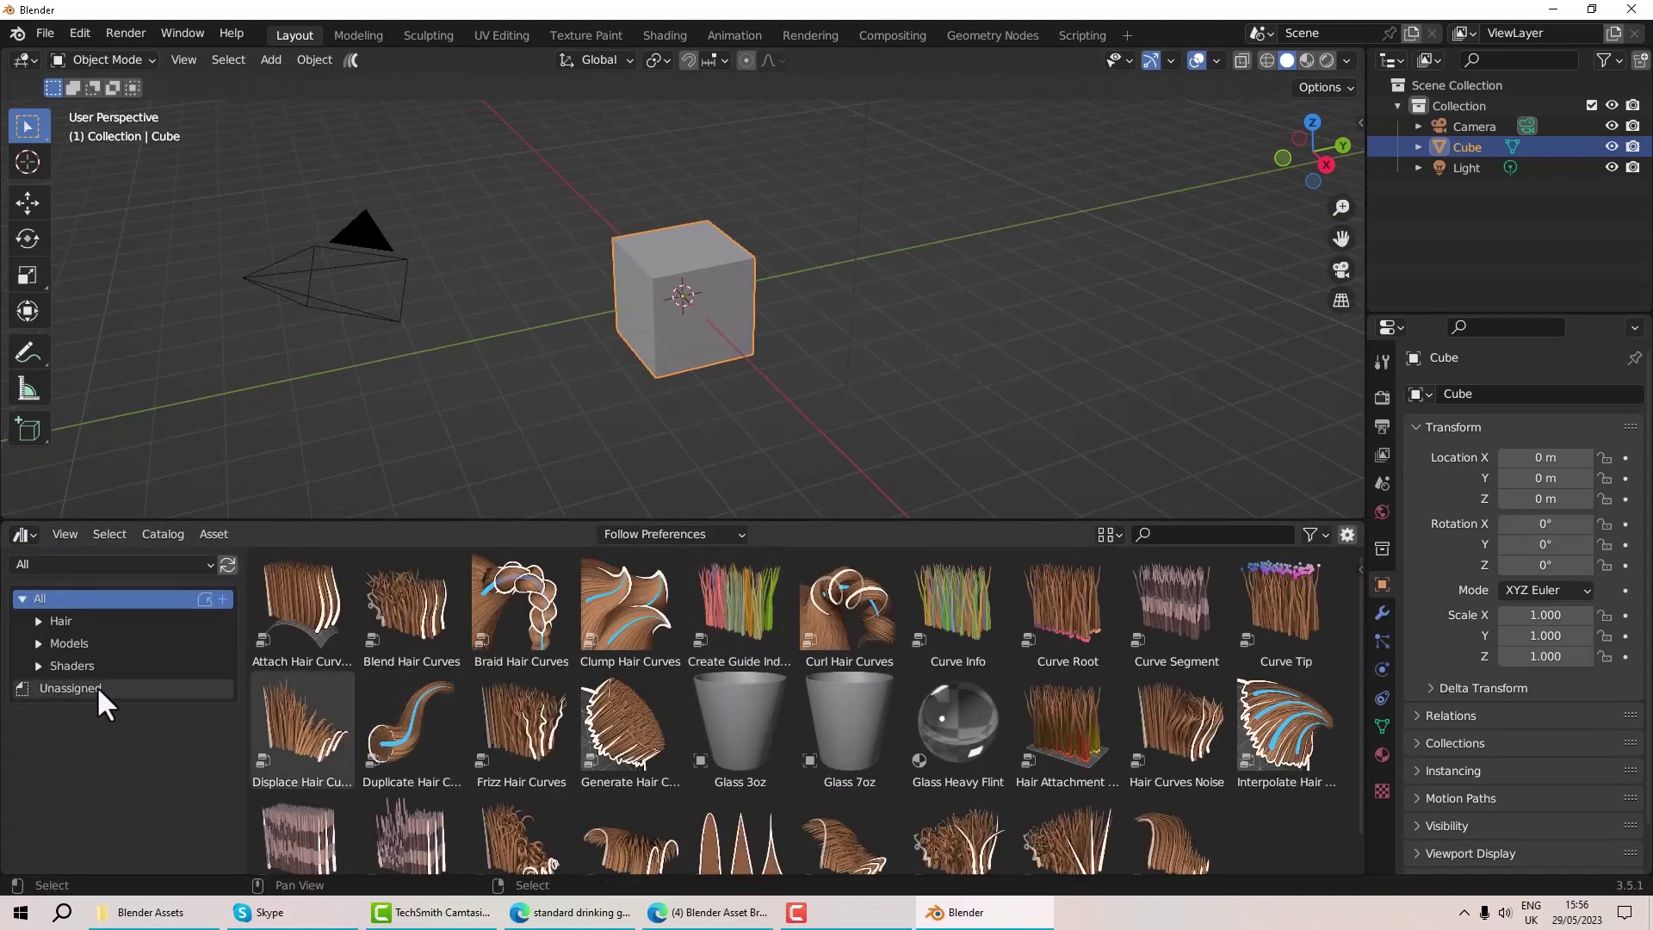
Show the Blender Assets library and browse its Models > Glasses and Shaders > Glass catalogs
{"action": "left_click", "coordinate": [96, 685]}
{"action": "left_click", "coordinate": [172, 567]}
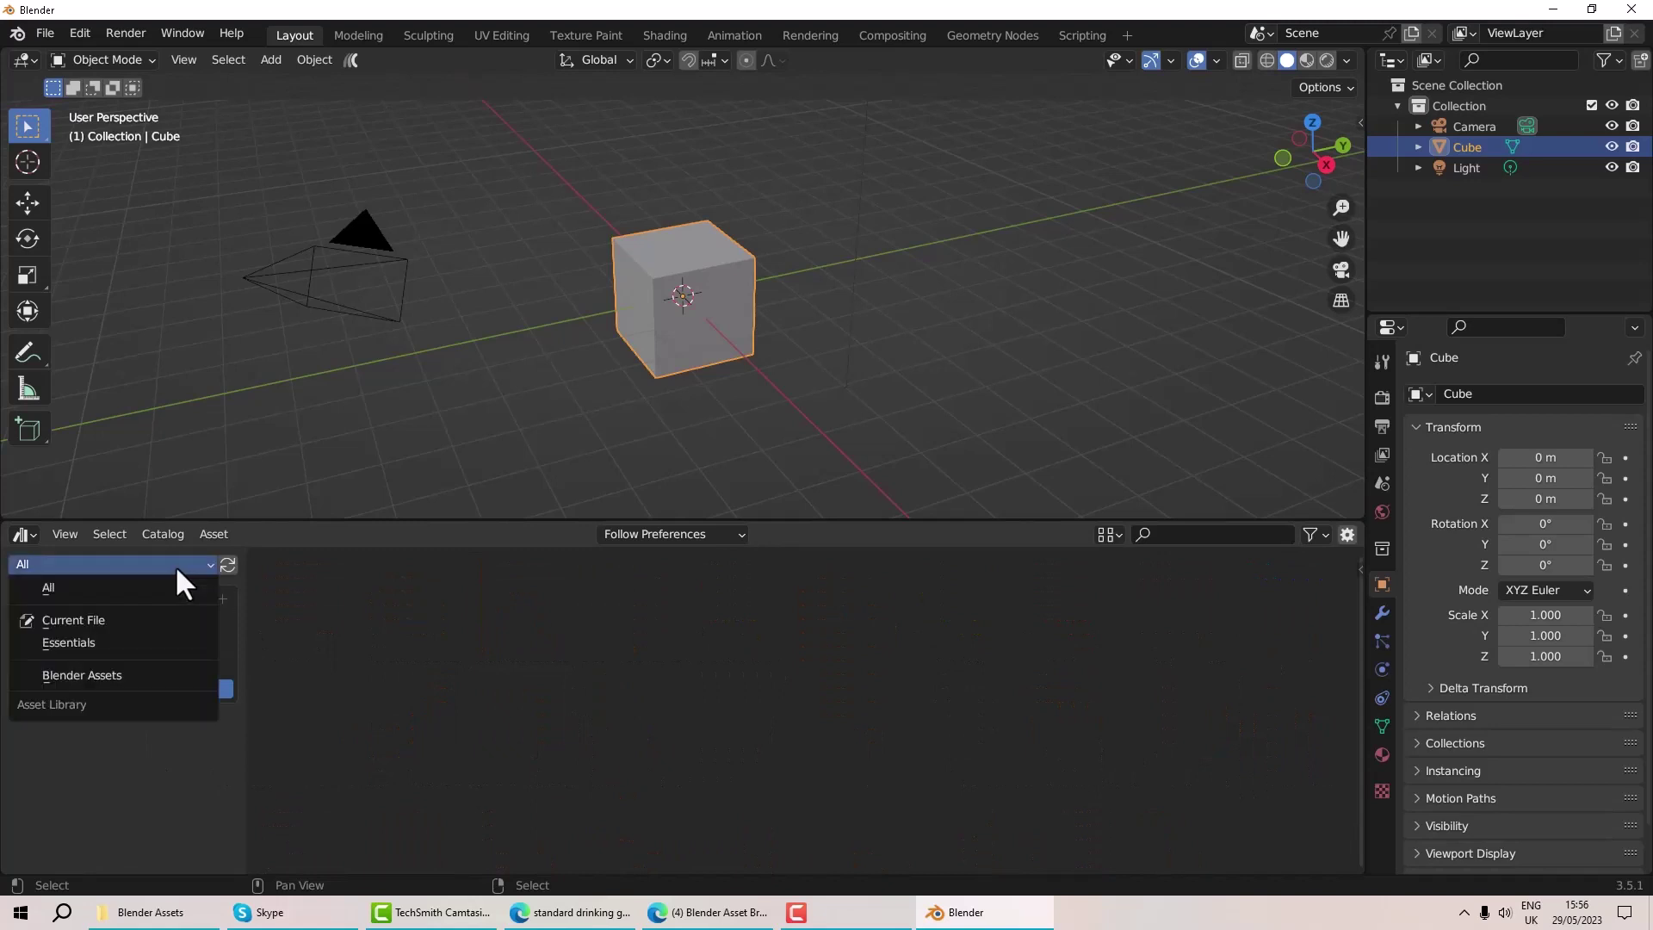
{"action": "left_click", "coordinate": [93, 669]}
{"action": "left_click", "coordinate": [84, 617]}
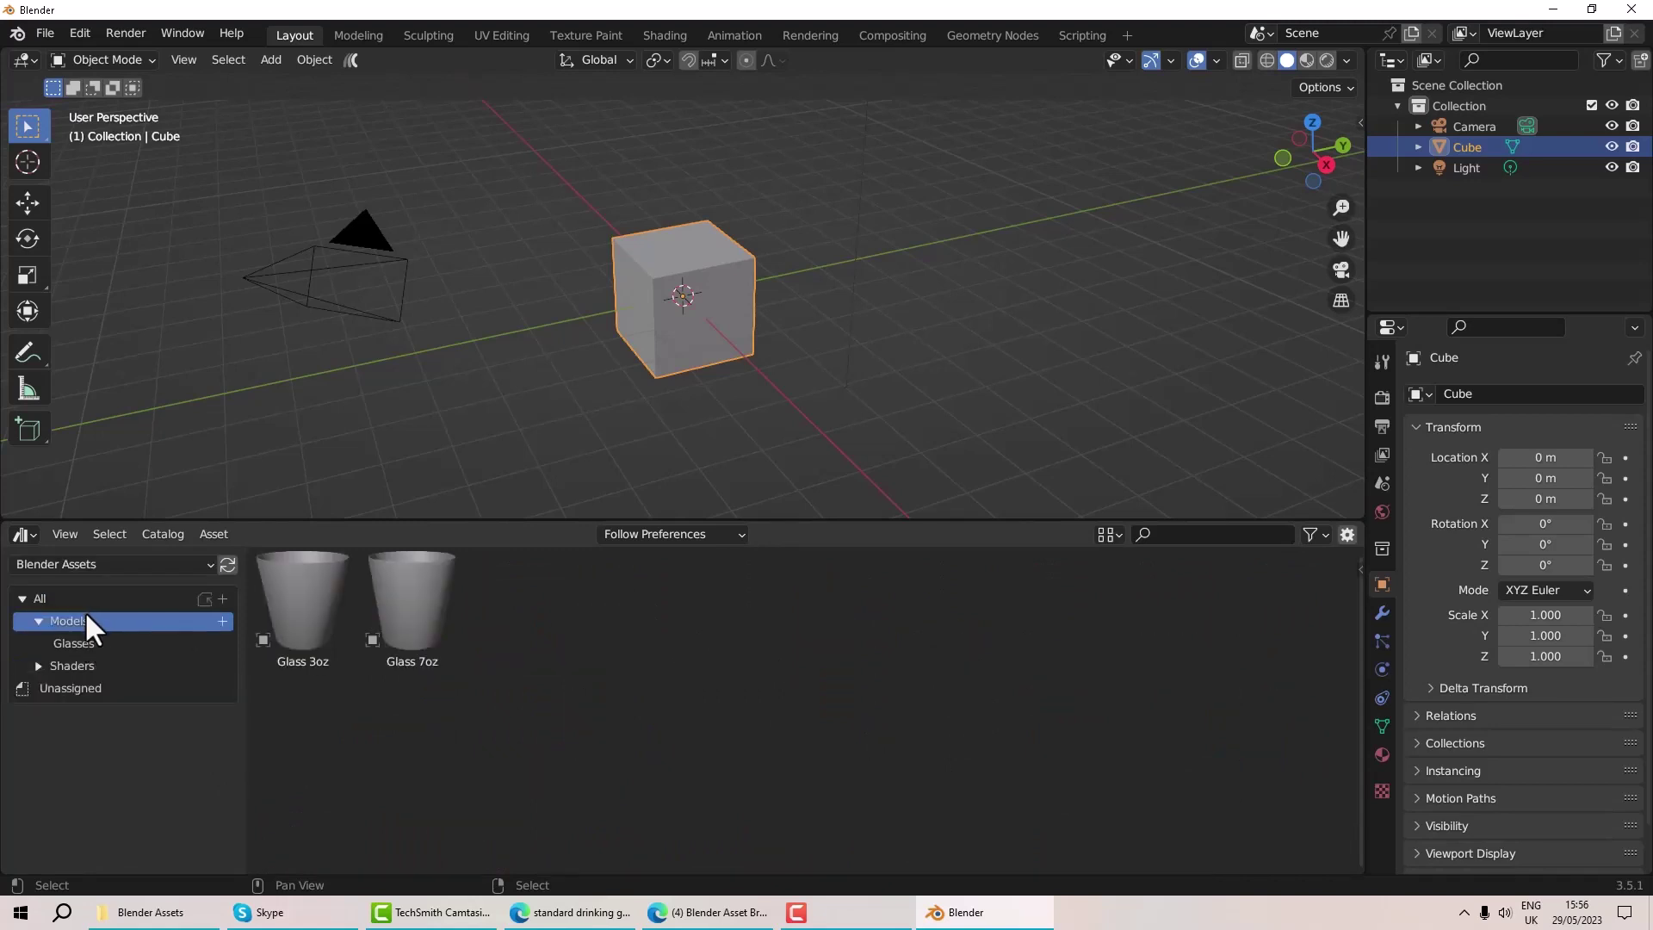
{"action": "left_click", "coordinate": [148, 667]}
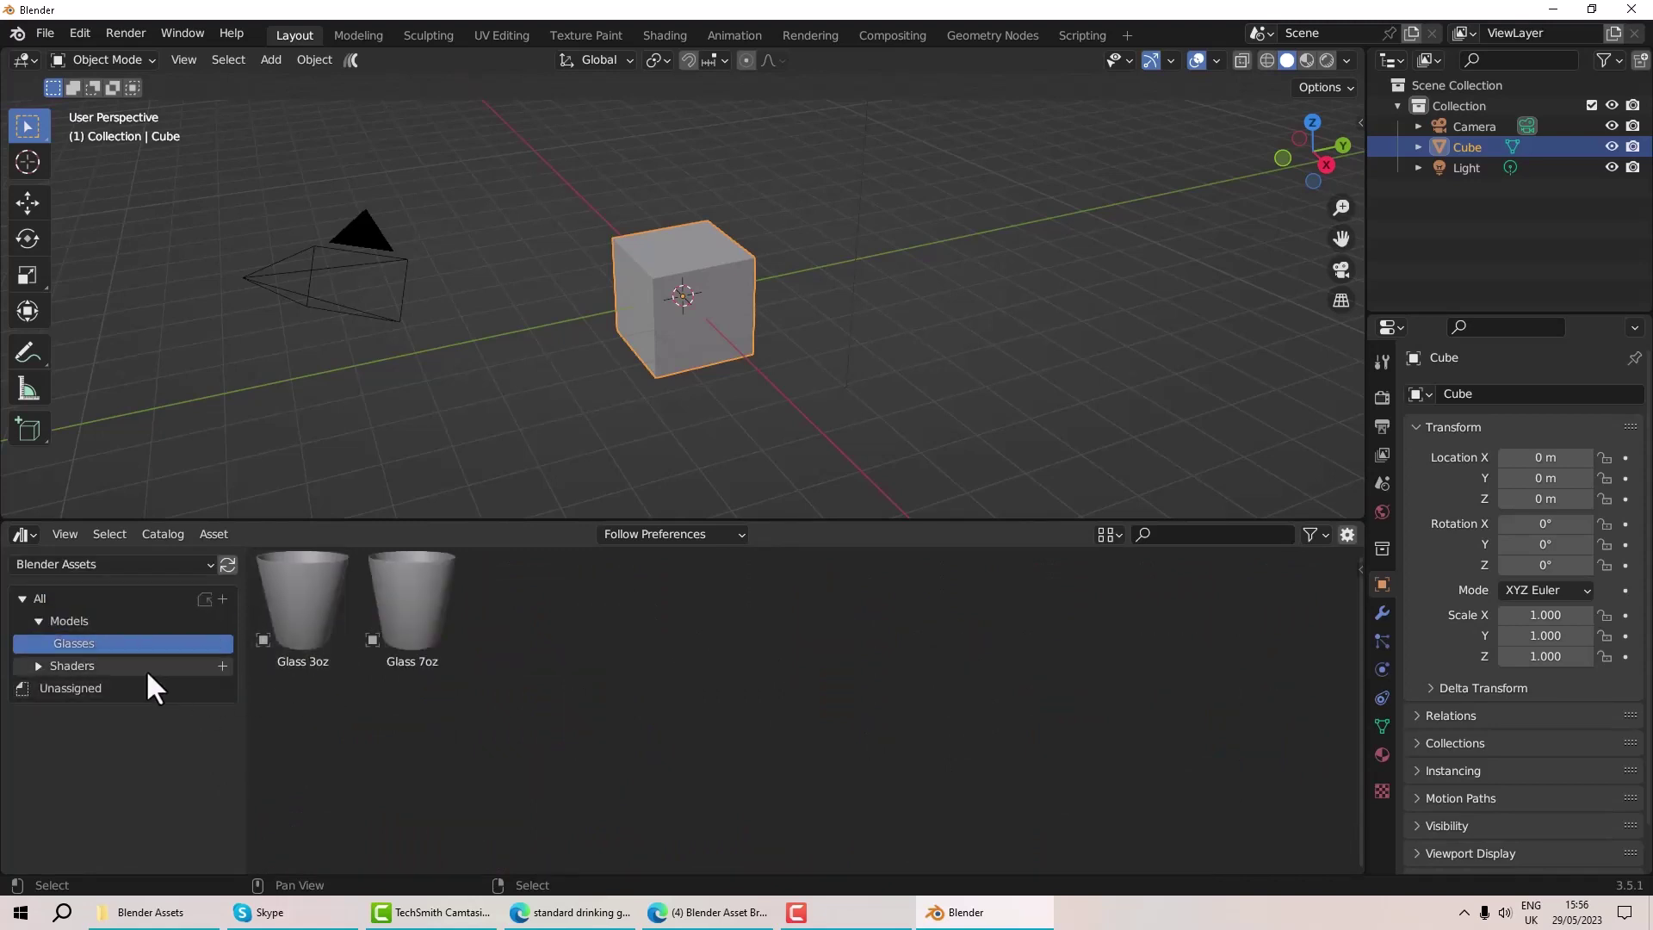
{"action": "left_click", "coordinate": [157, 688]}
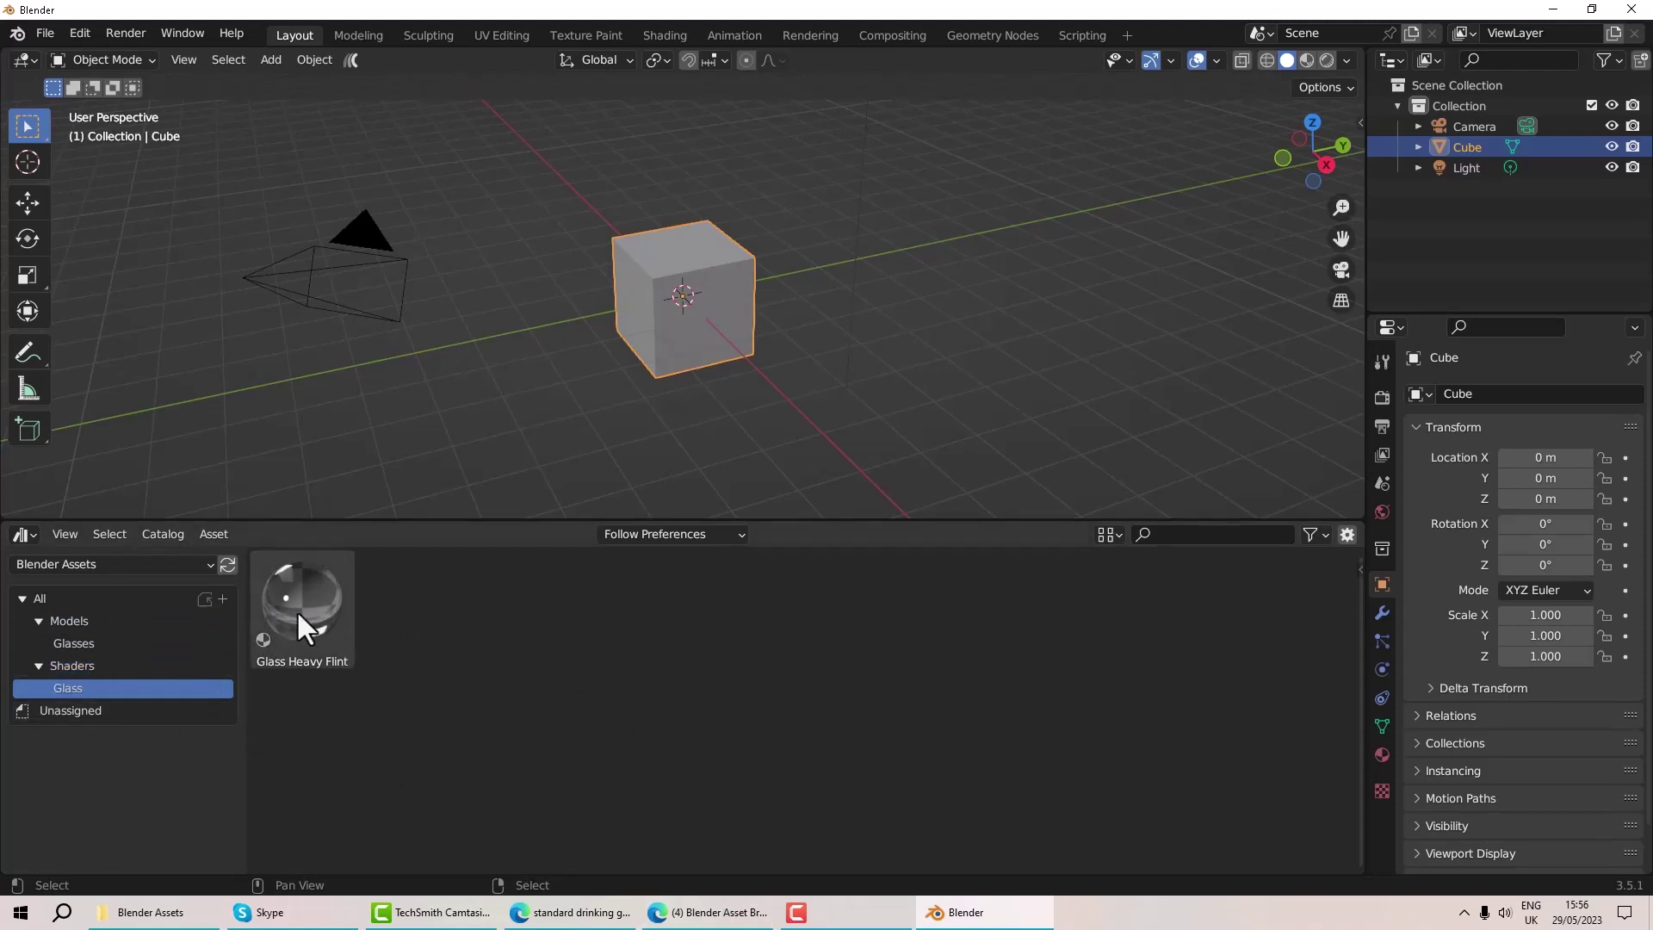
Apply the Glass Heavy Flint material asset to the cube and display the viewport in Material Preview shading
{"action": "left_click_drag", "start_coordinate": [296, 609], "coordinate": [686, 317]}
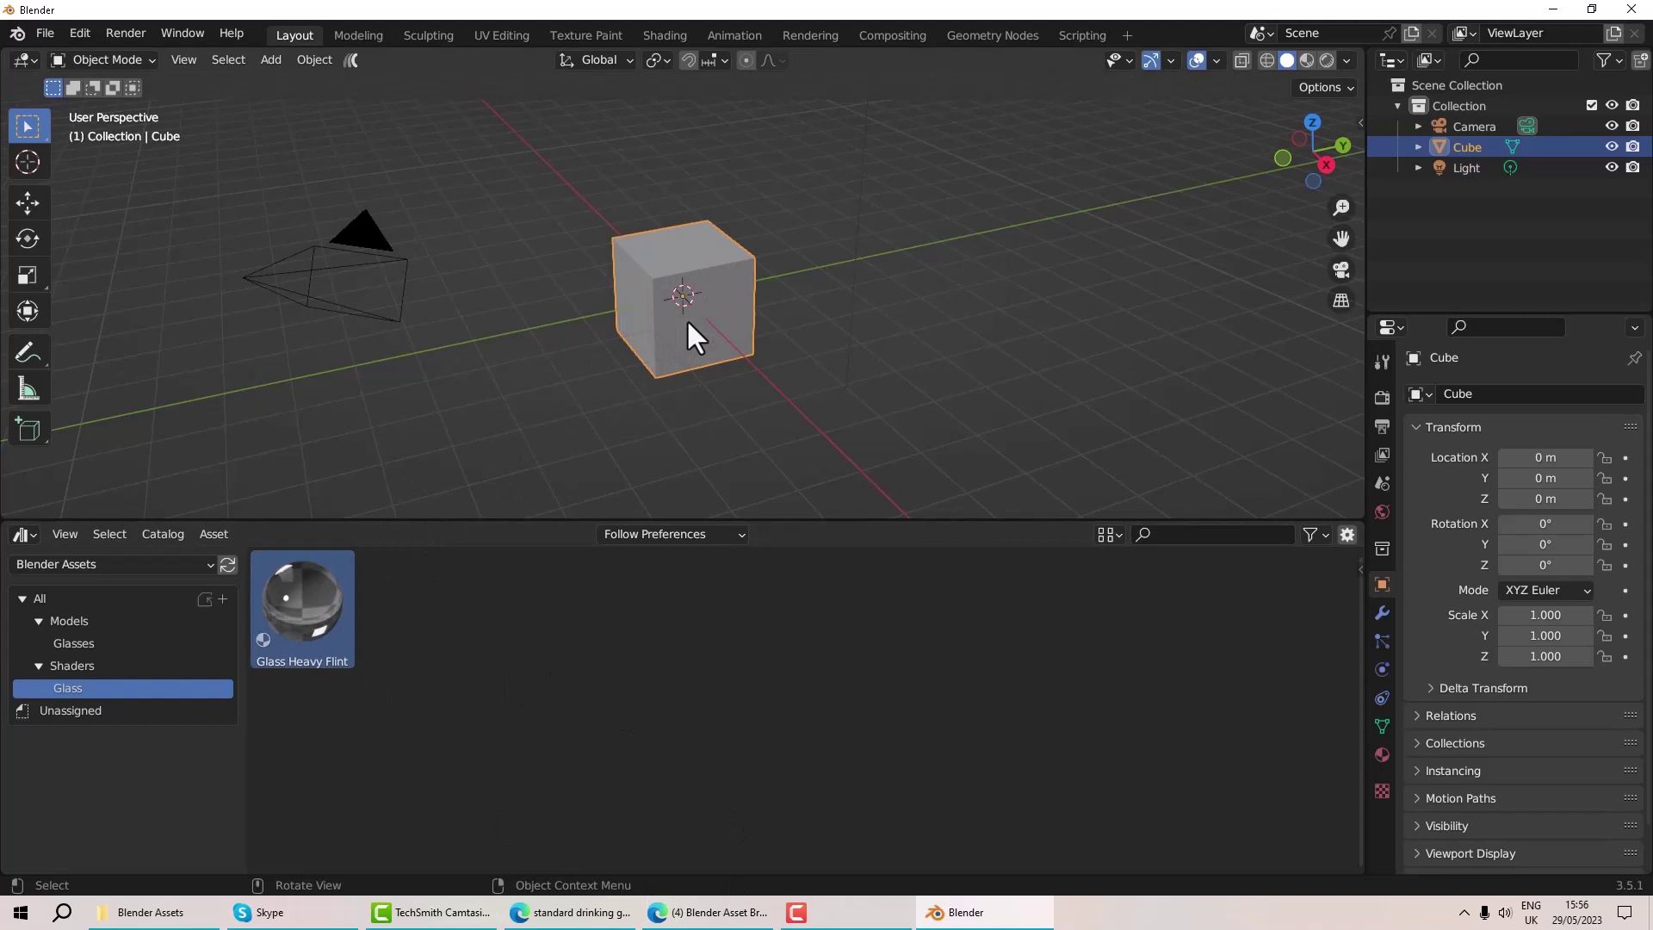
{"action": "scroll", "coordinate": [693, 336], "scroll_direction": "up", "scroll_amount": 4}
{"action": "middle_click_drag", "start_coordinate": [685, 318], "coordinate": [1190, 91]}
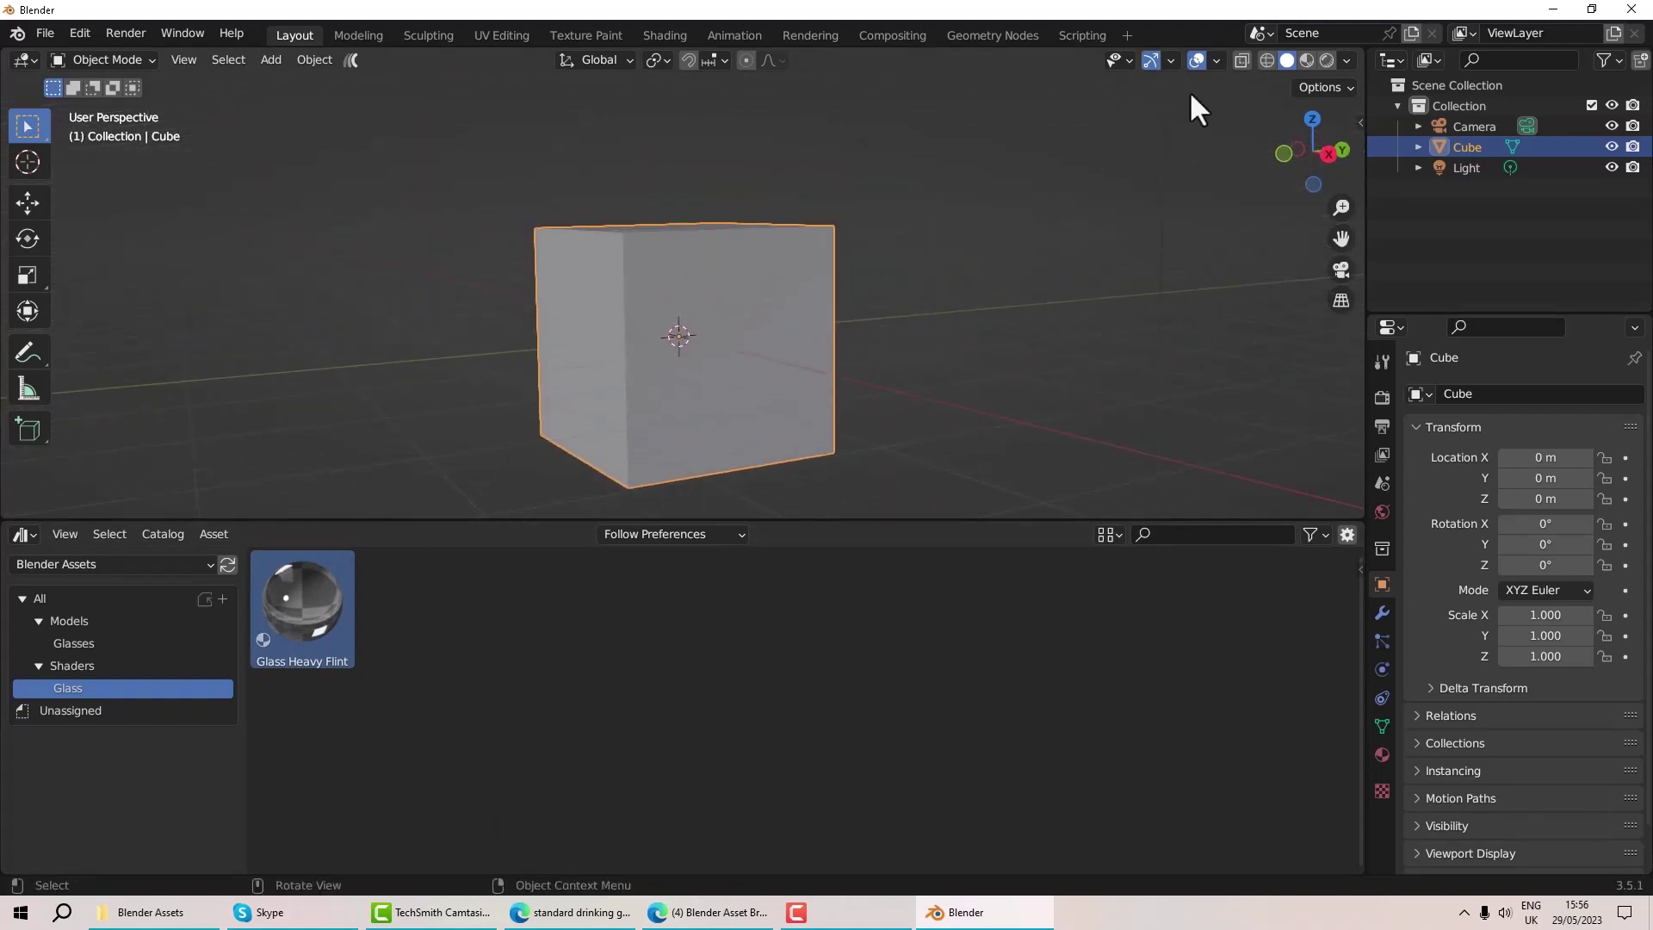
{"action": "left_click", "coordinate": [1309, 61]}
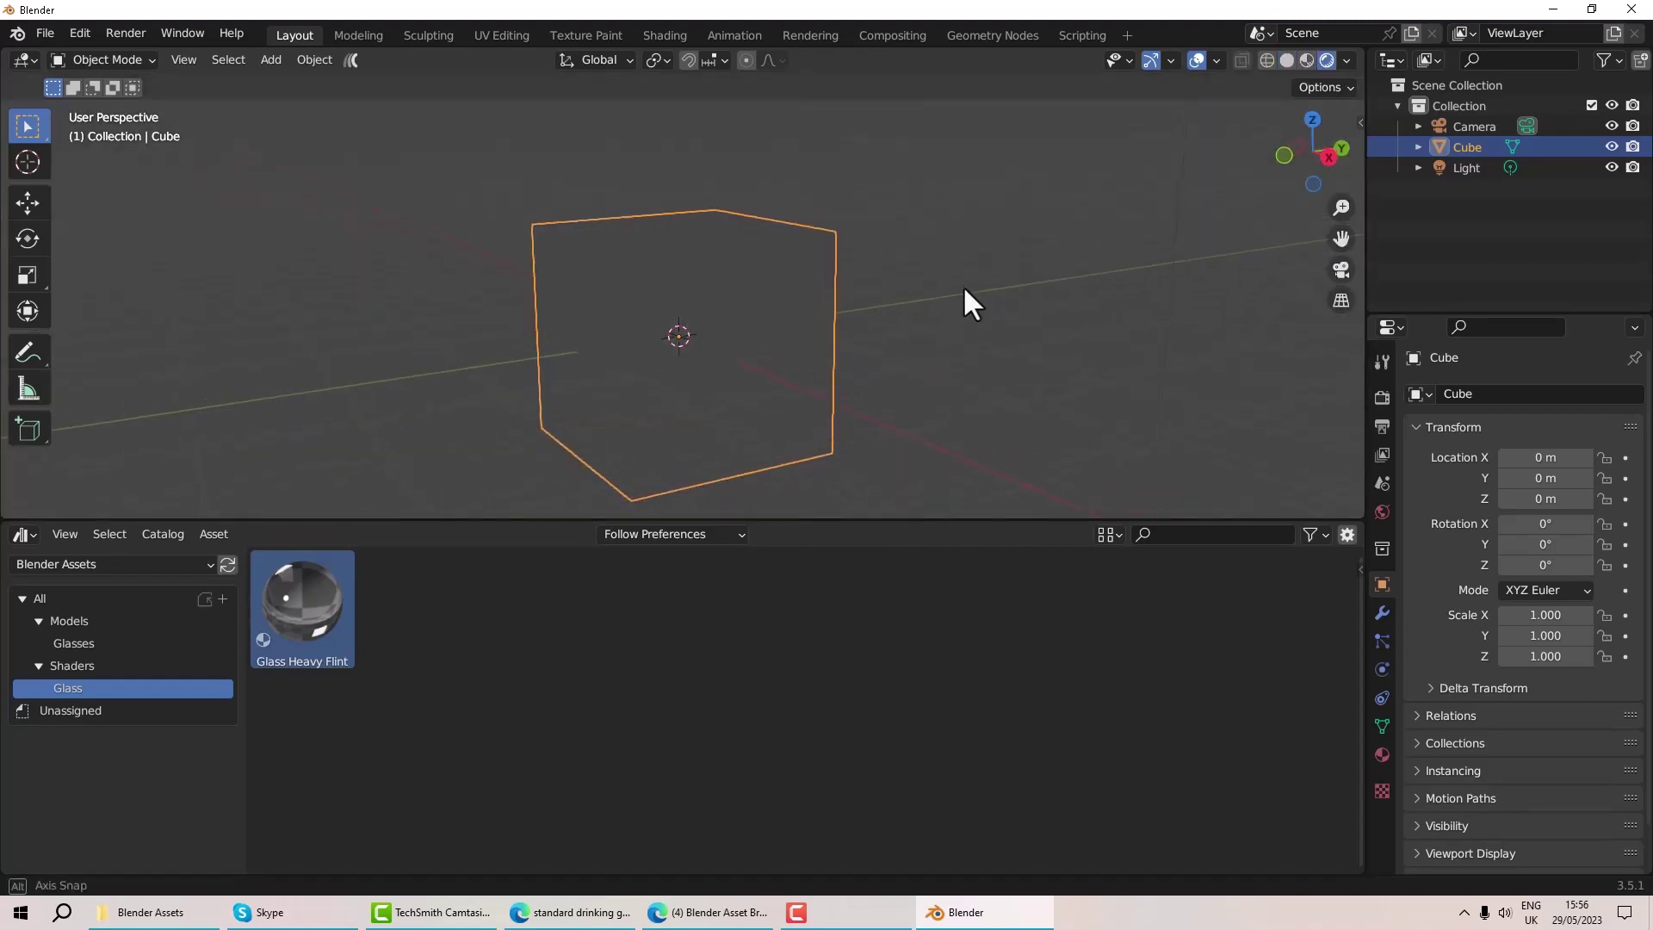
{"action": "middle_click_drag", "start_coordinate": [964, 290], "coordinate": [958, 314]}
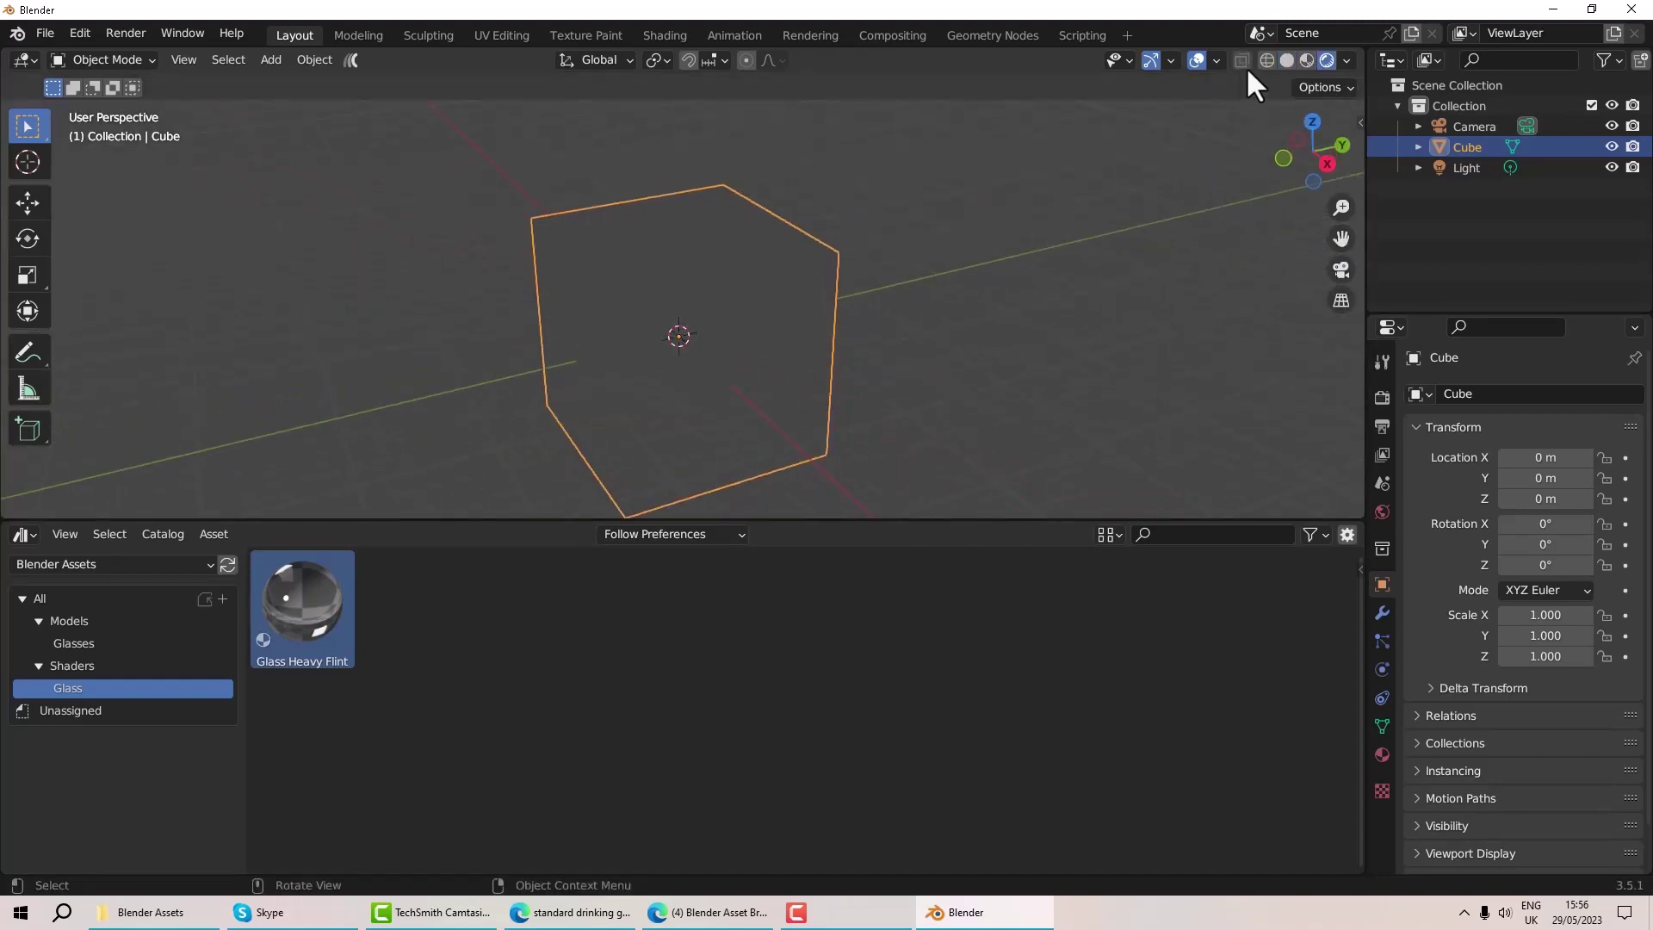
{"action": "left_click", "coordinate": [1305, 61]}
{"action": "mouse_move", "coordinate": [1279, 81]}
{"action": "middle_mouse_down"}
{"action": "mouse_move", "coordinate": [1007, 224]}
{"action": "mouse_move", "coordinate": [1002, 307]}
{"action": "mouse_move", "coordinate": [978, 322]}
{"action": "mouse_move", "coordinate": [1116, 264]}
{"action": "middle_mouse_up"}
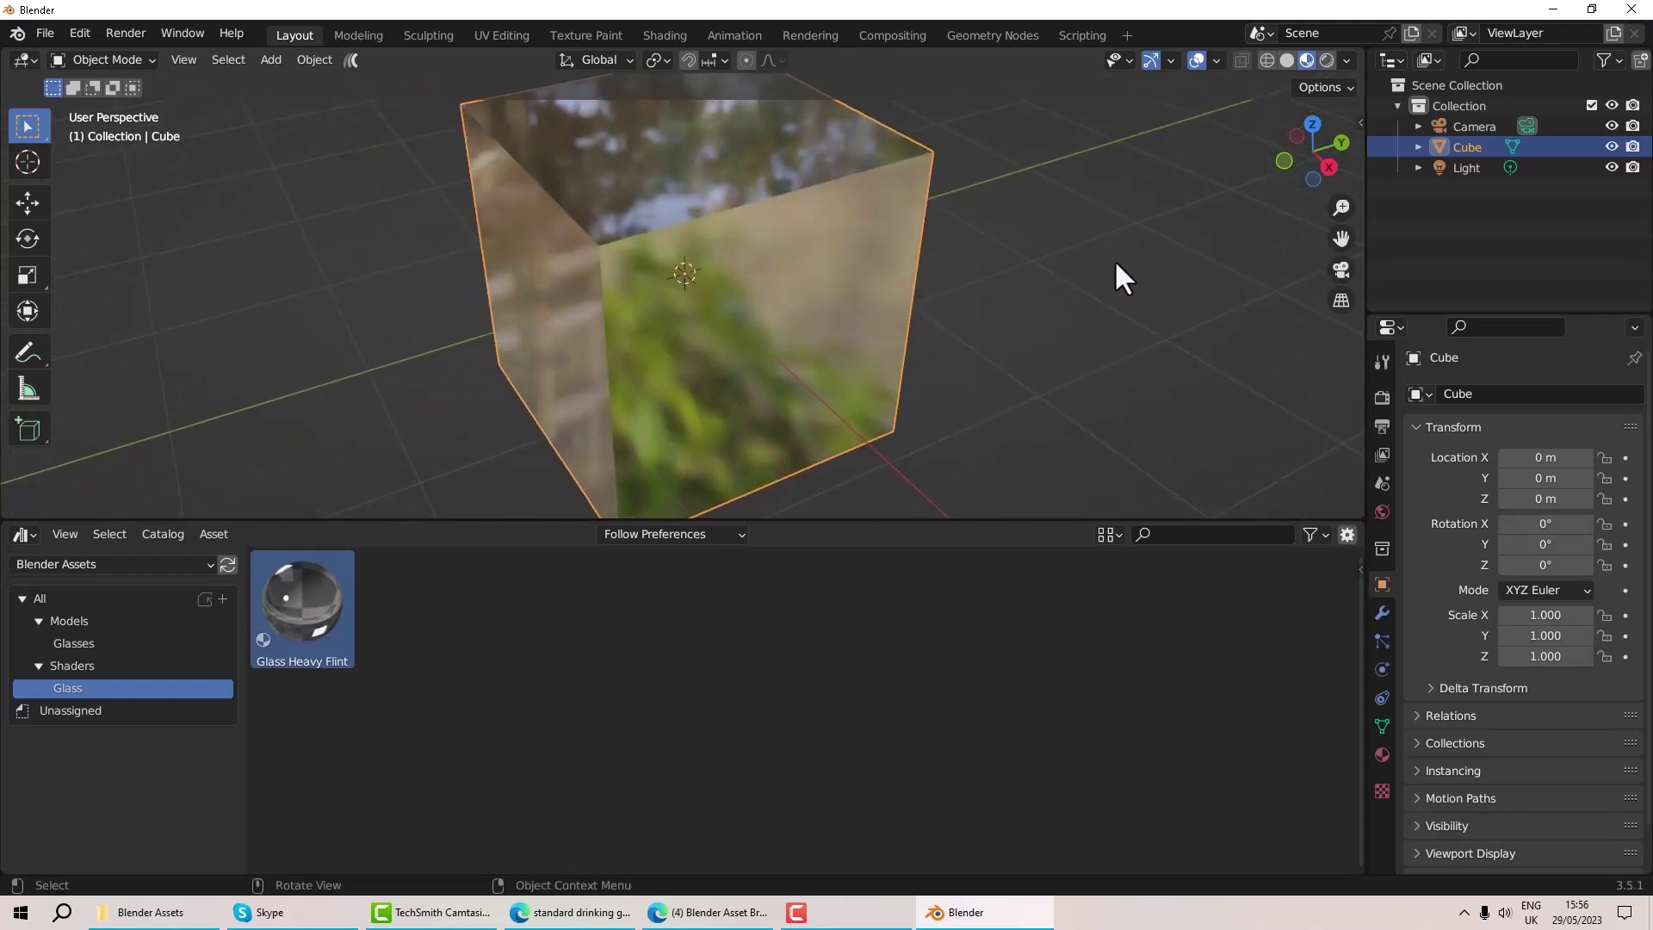